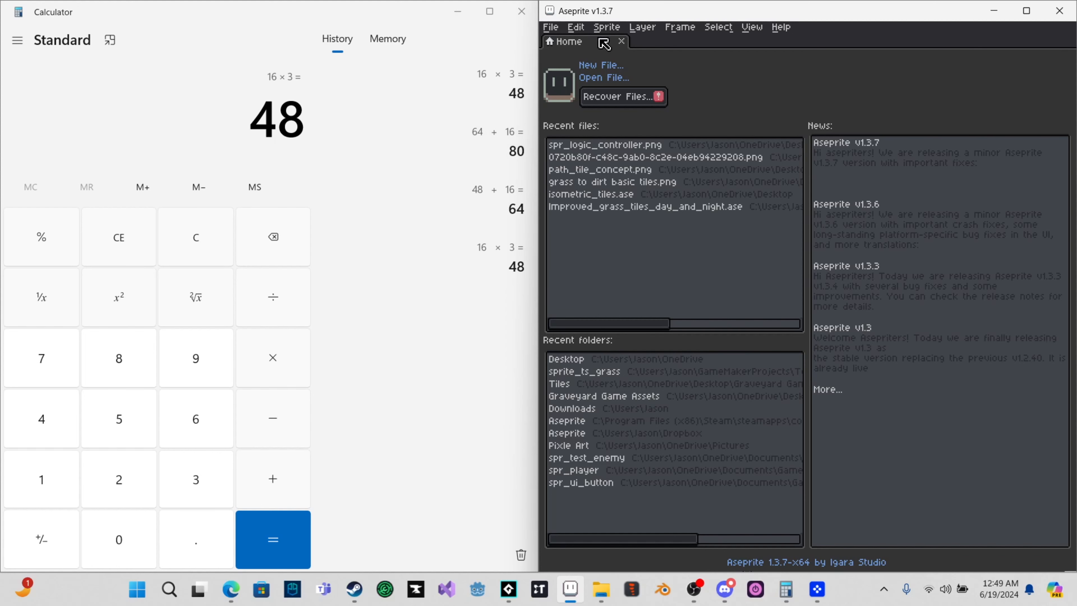
- Create a new 48 × 48 px sprite in RGBA color mode with a transparent background
click(578, 33)
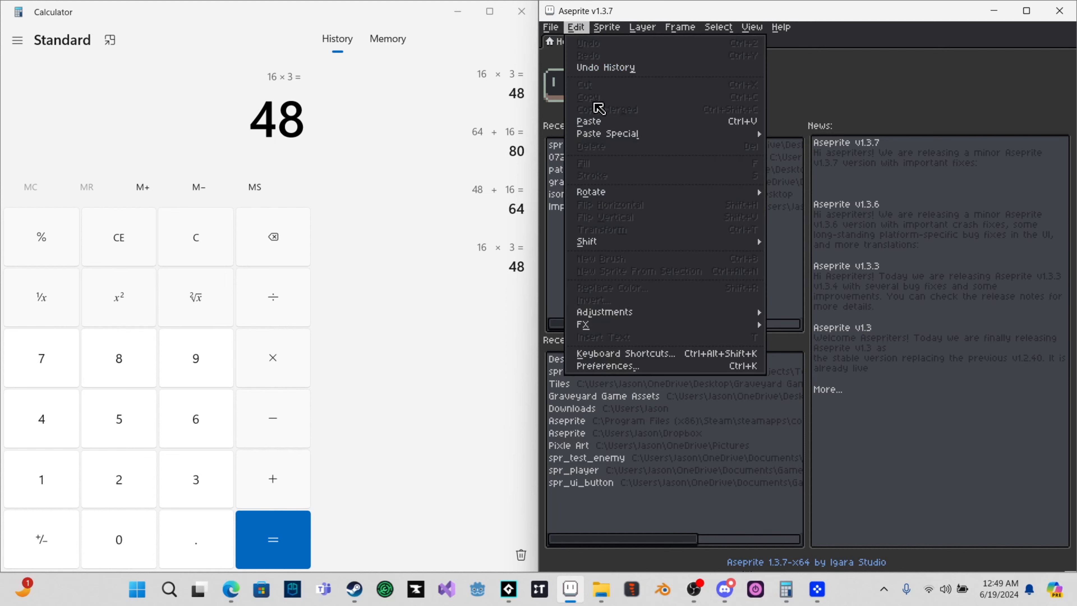
mouse_move(553, 27)
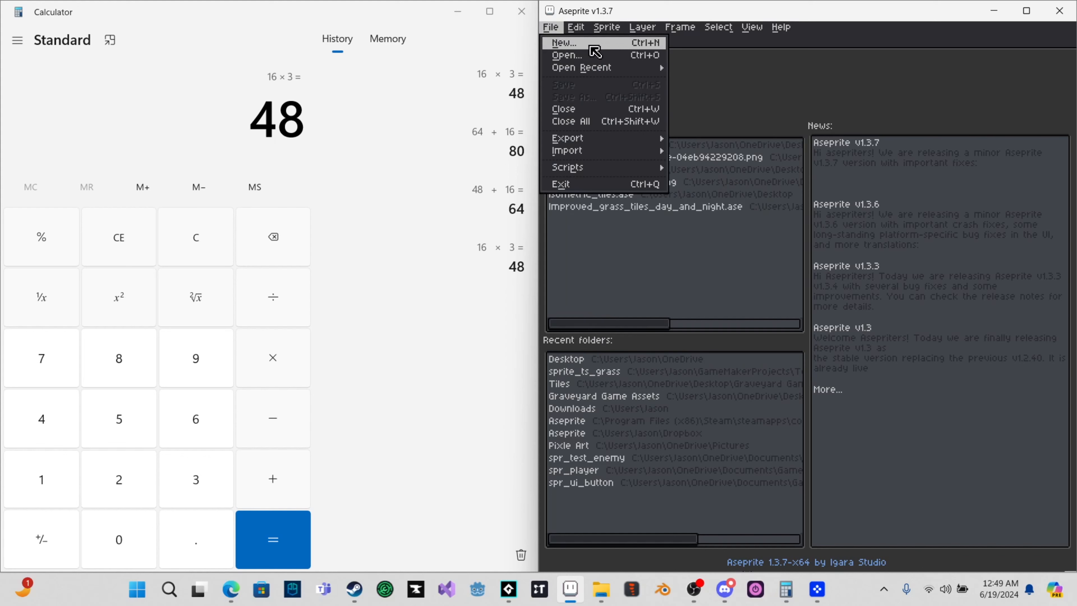
click(591, 46)
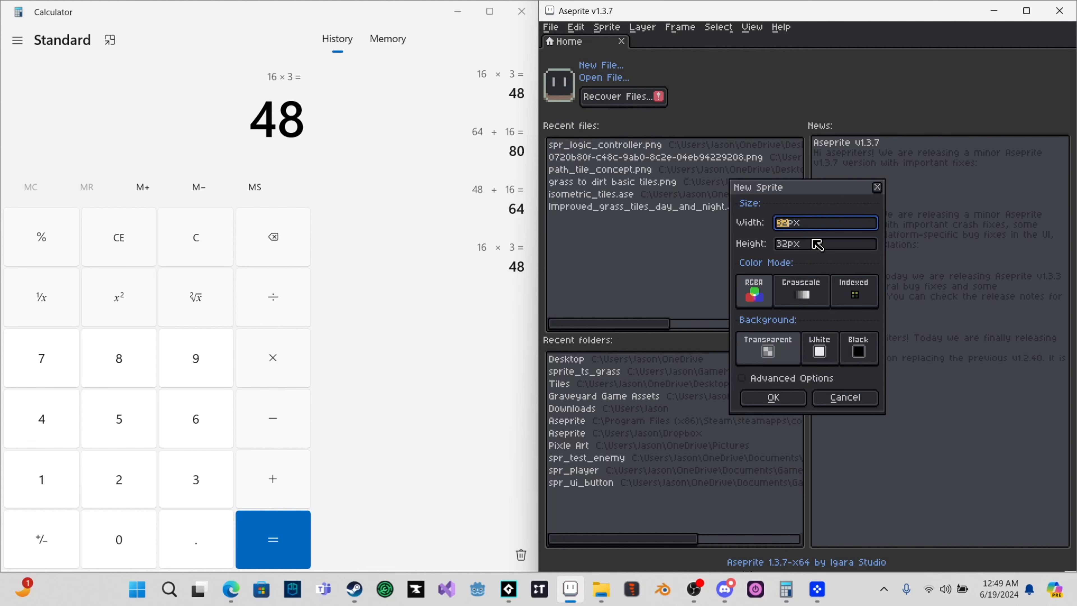
text(48)
click(790, 245)
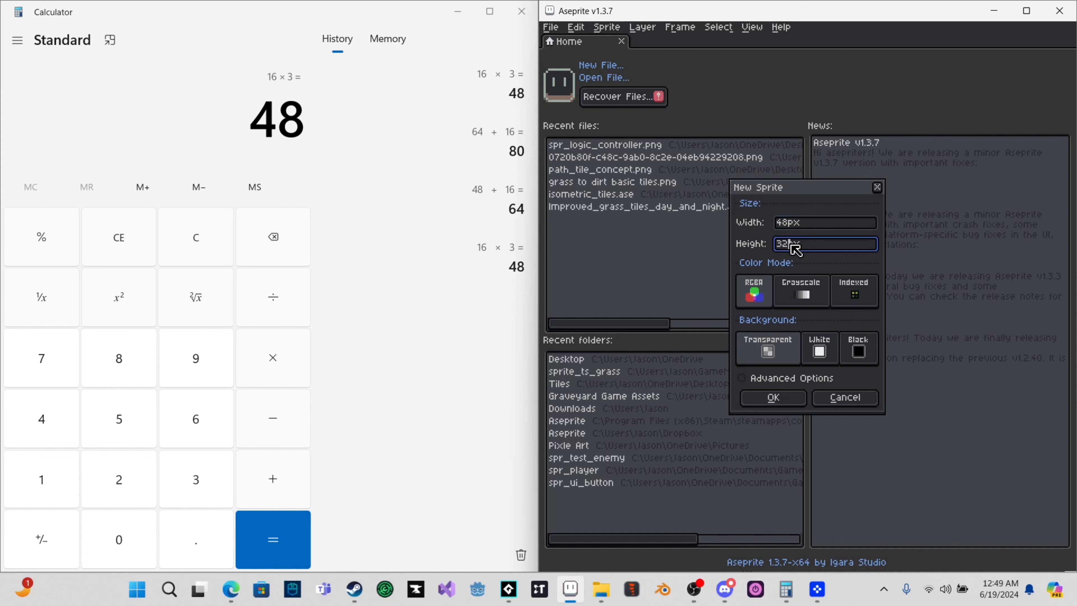
key(BackSpace)
key(BackSpace)
text(48)
key(Return)
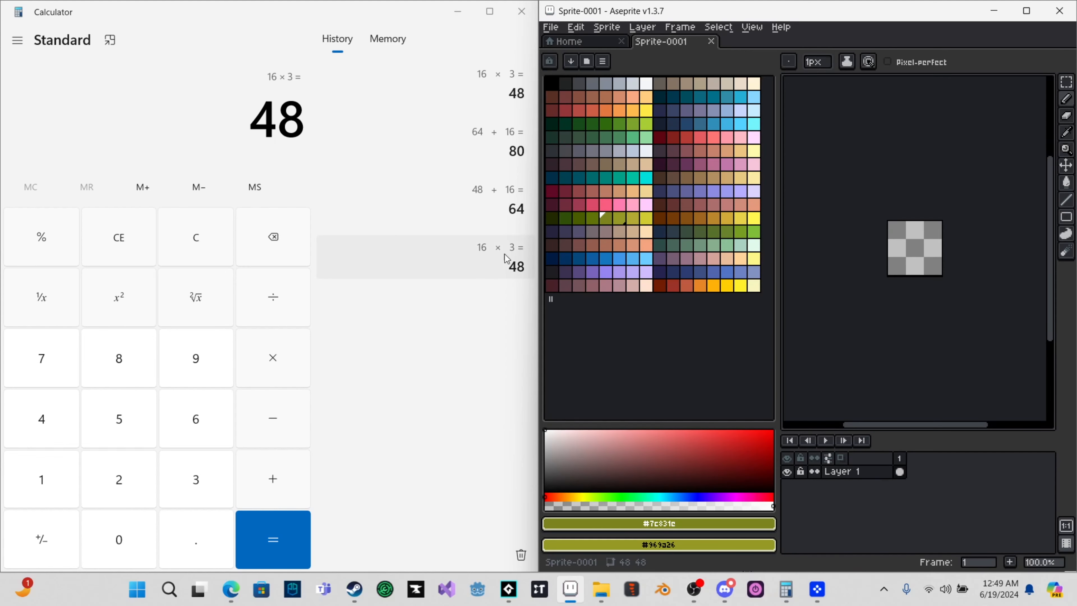
- Maximize the editor window and select the bottom-center 16 × 16 px tile of the canvas
scroll(941, 257, up, 2)
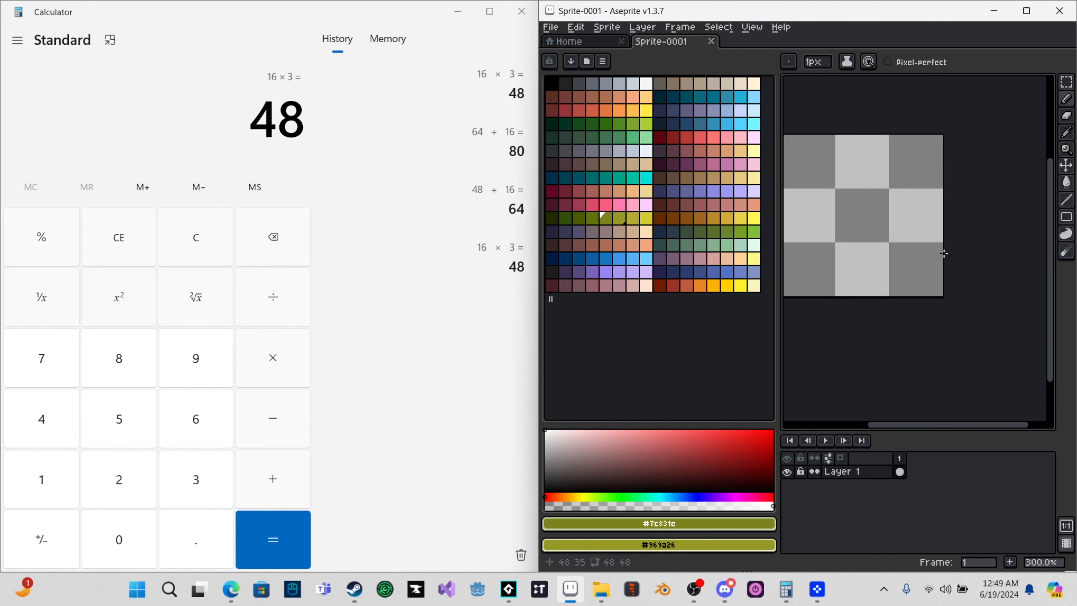
click(1026, 10)
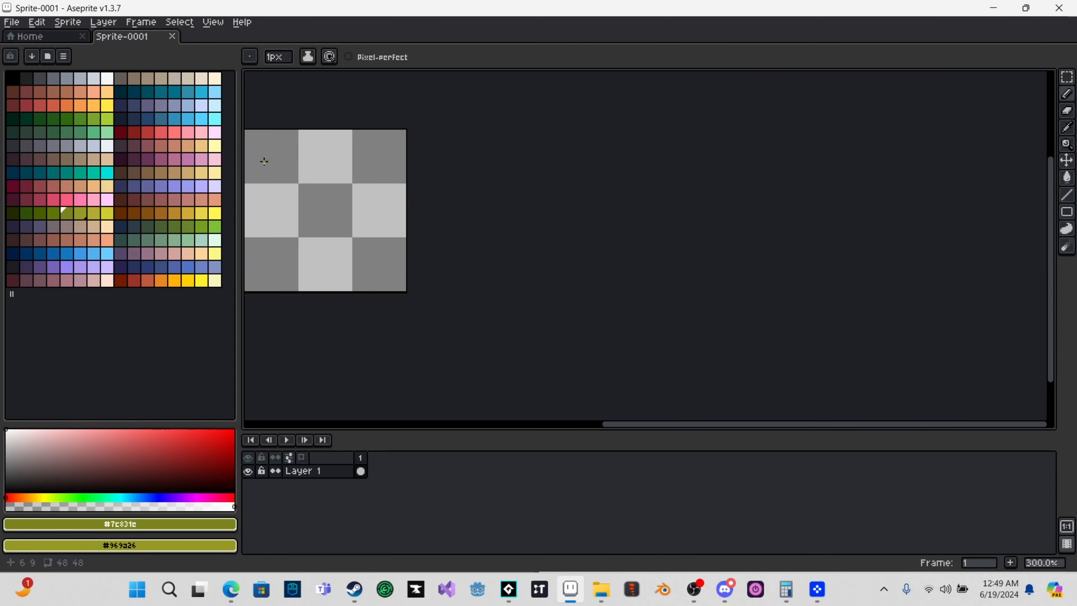
scroll(601, 221, up, 2)
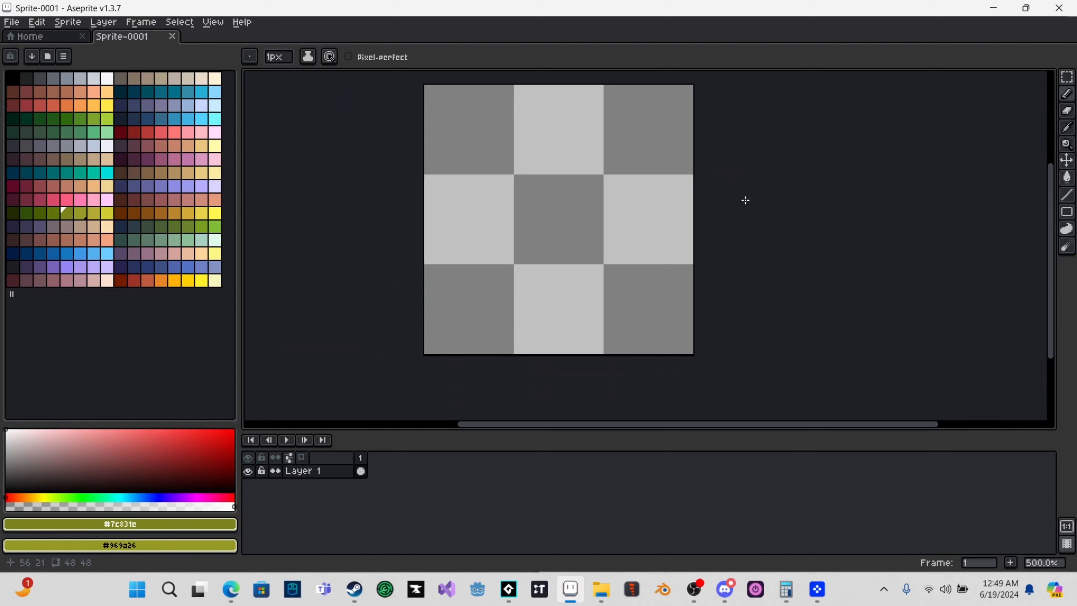
scroll(759, 187, up, 1)
scroll(865, 197, up, 1)
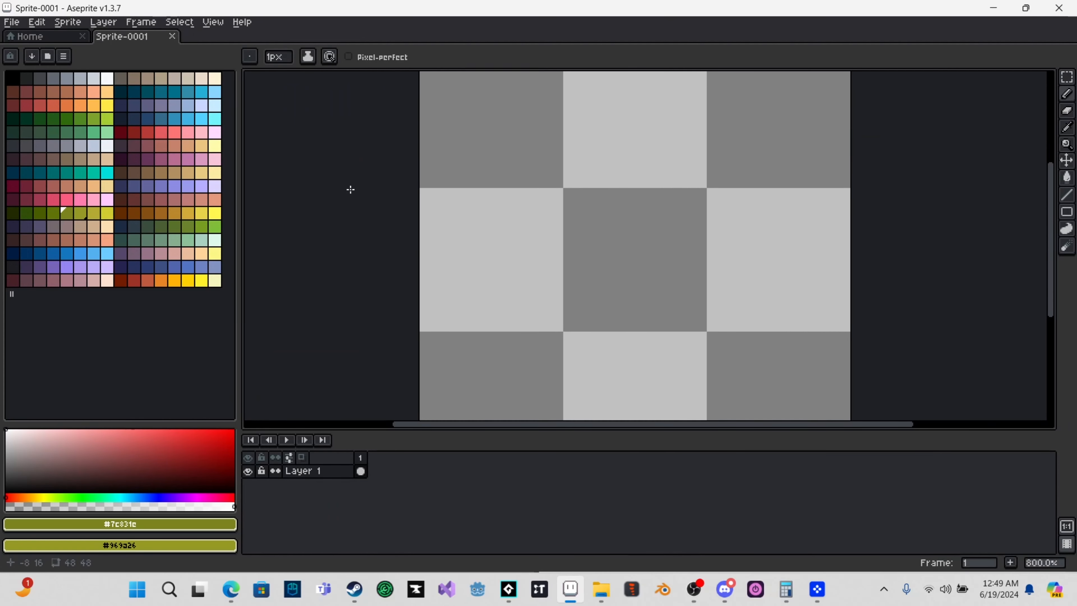
scroll(451, 217, down, 1)
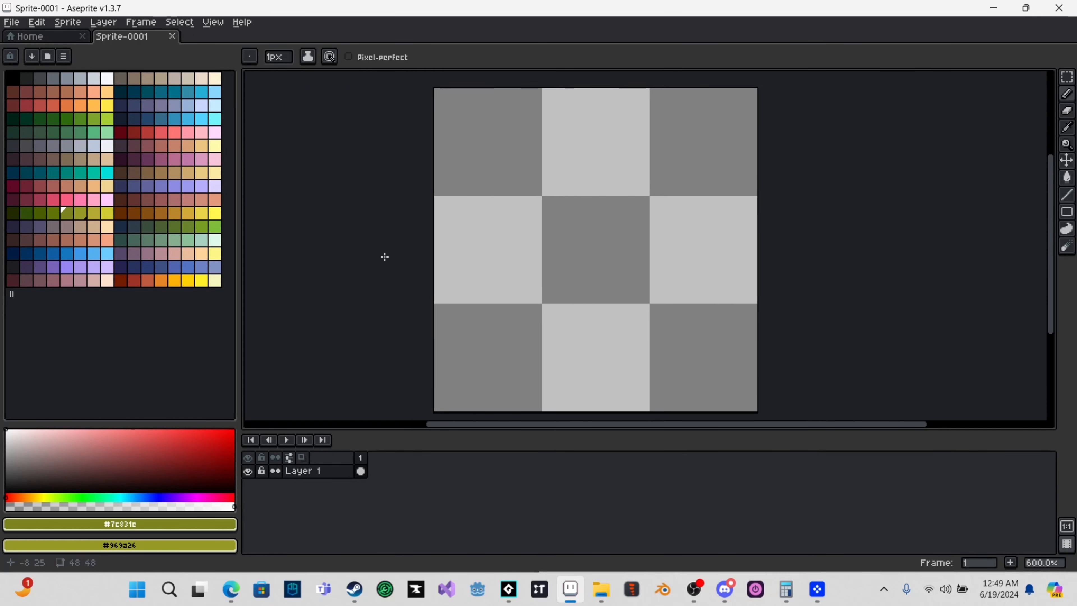
click(1066, 77)
drag(524, 272, 622, 379)
scroll(622, 380, up, 3)
scroll(805, 339, down, 2)
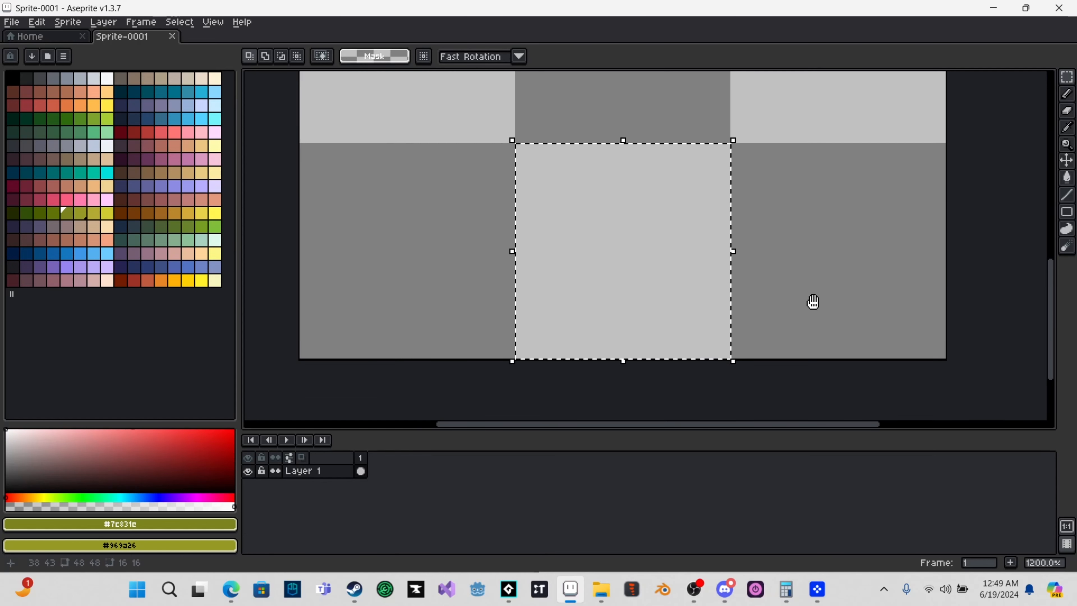
- Fill the selected tile with the dark green palette color Idx-161 using the Paint Bucket
click(27, 212)
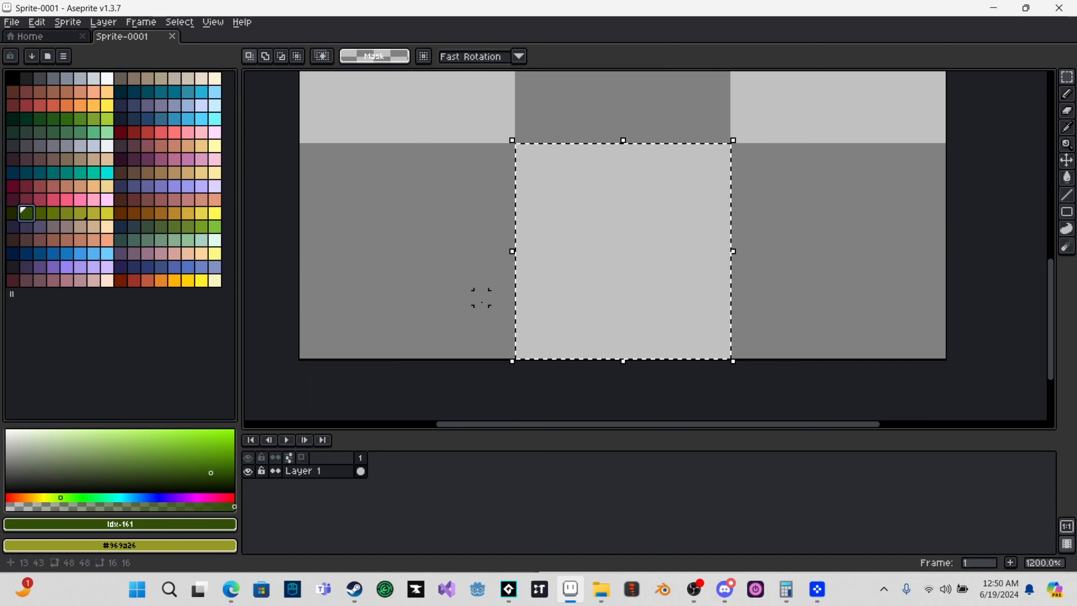
scroll(589, 309, up, 1)
scroll(565, 341, up, 1)
scroll(531, 298, down, 1)
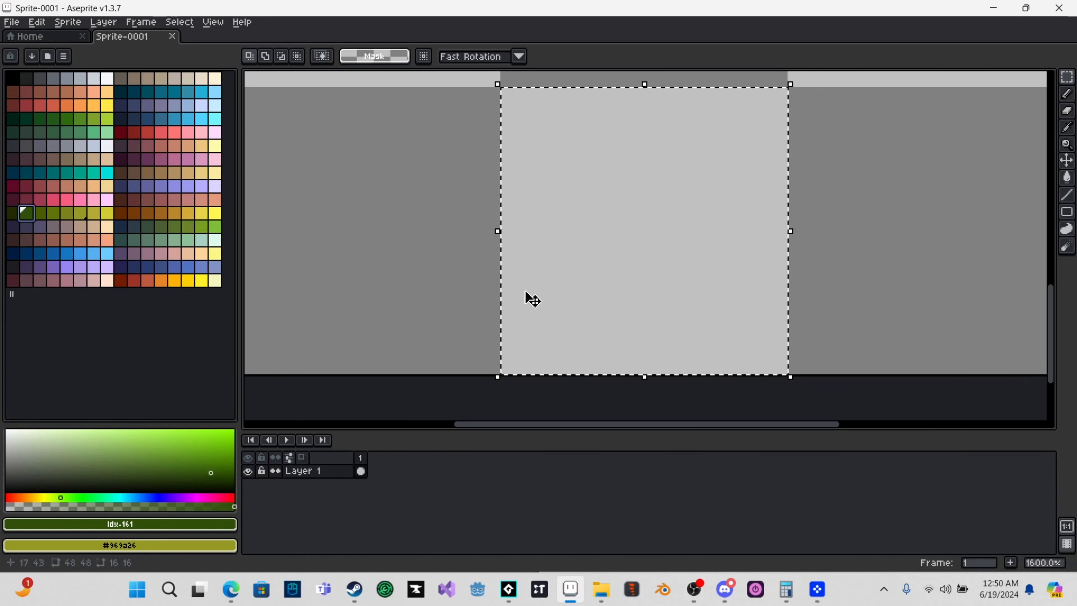
key(g)
scroll(651, 259, down, 1)
scroll(649, 260, up, 1)
scroll(650, 261, up, 1)
scroll(650, 261, down, 1)
drag(857, 212, 845, 222)
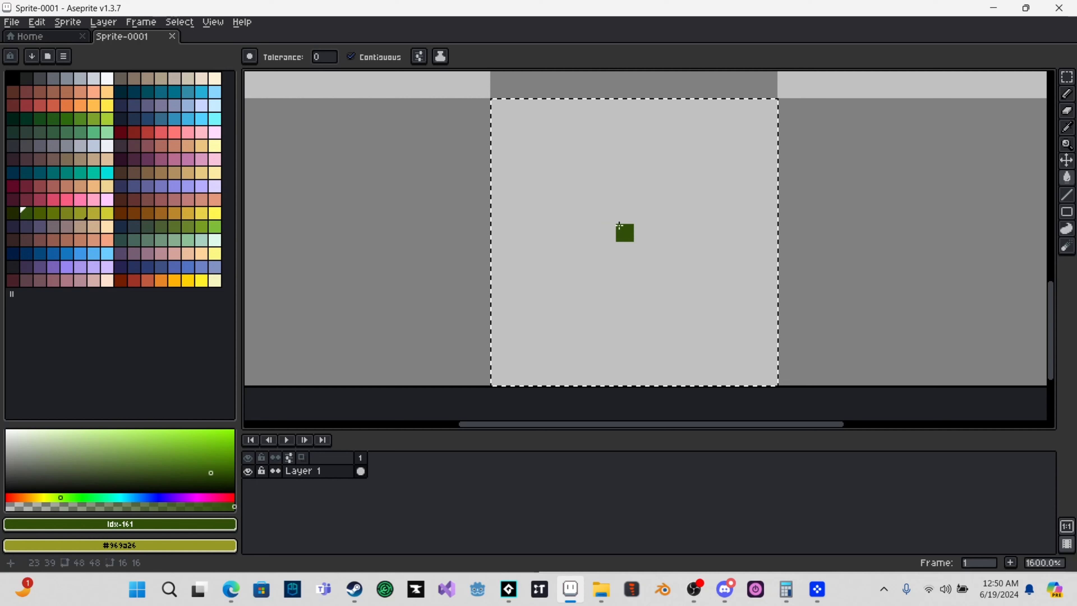
click(619, 226)
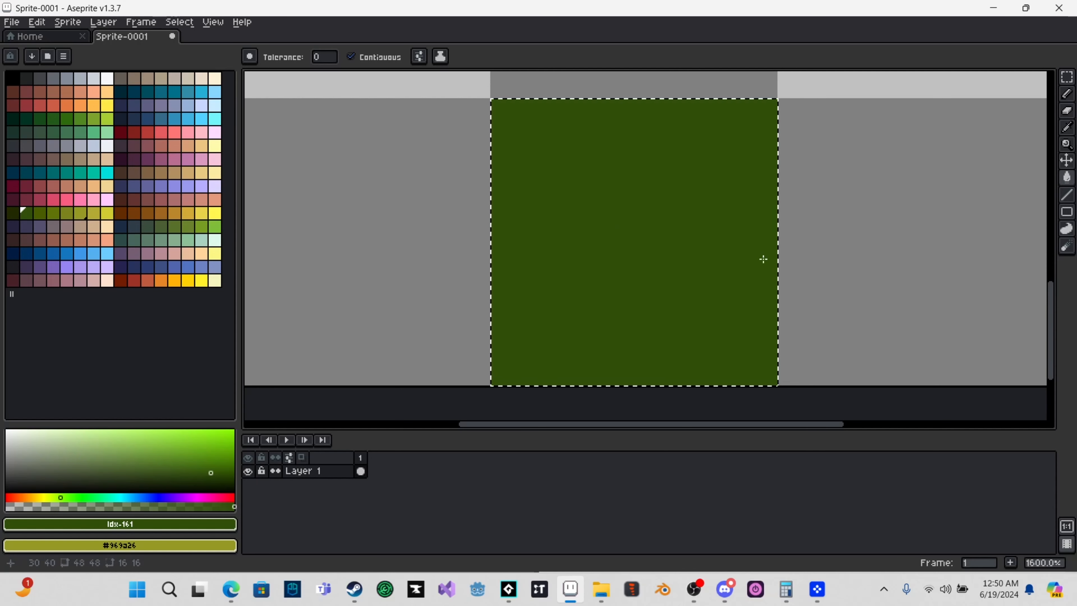
- Erase the bottom two pixel rows of the green tile with a 2 px eraser
click(1068, 76)
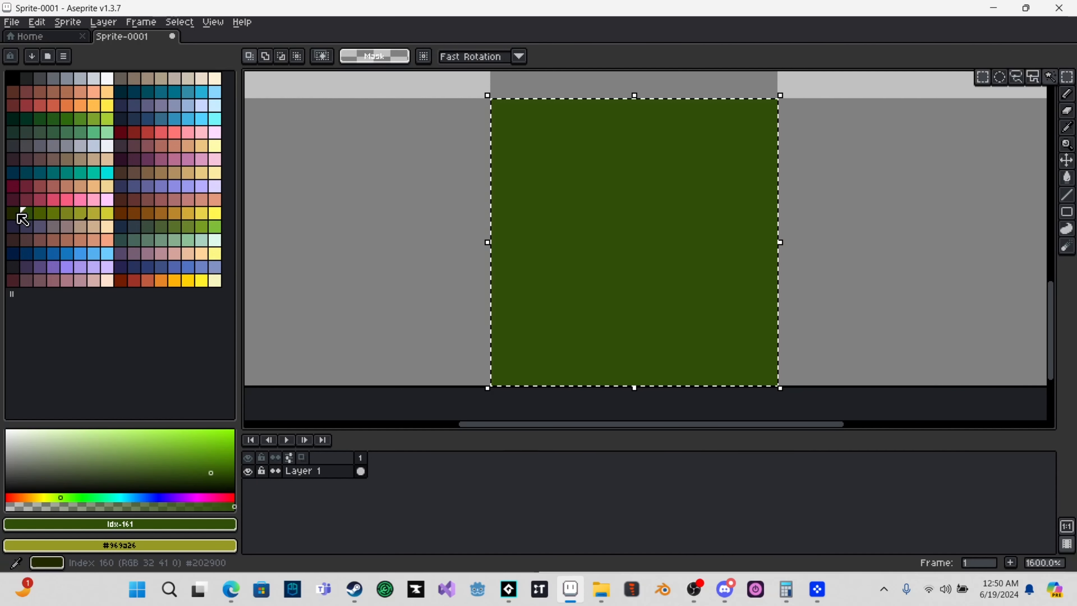
click(26, 214)
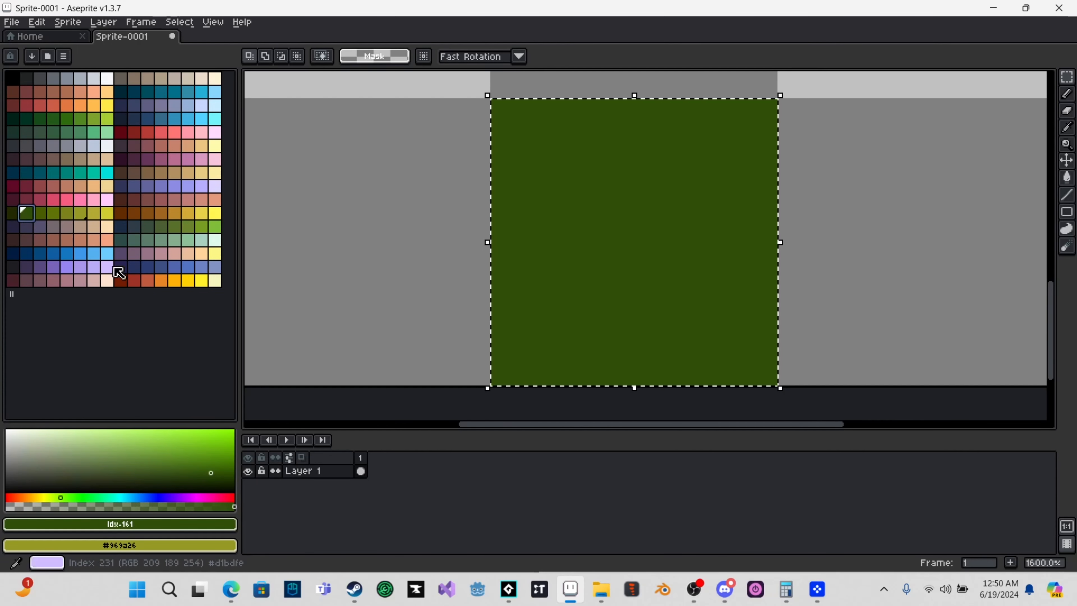
key(b)
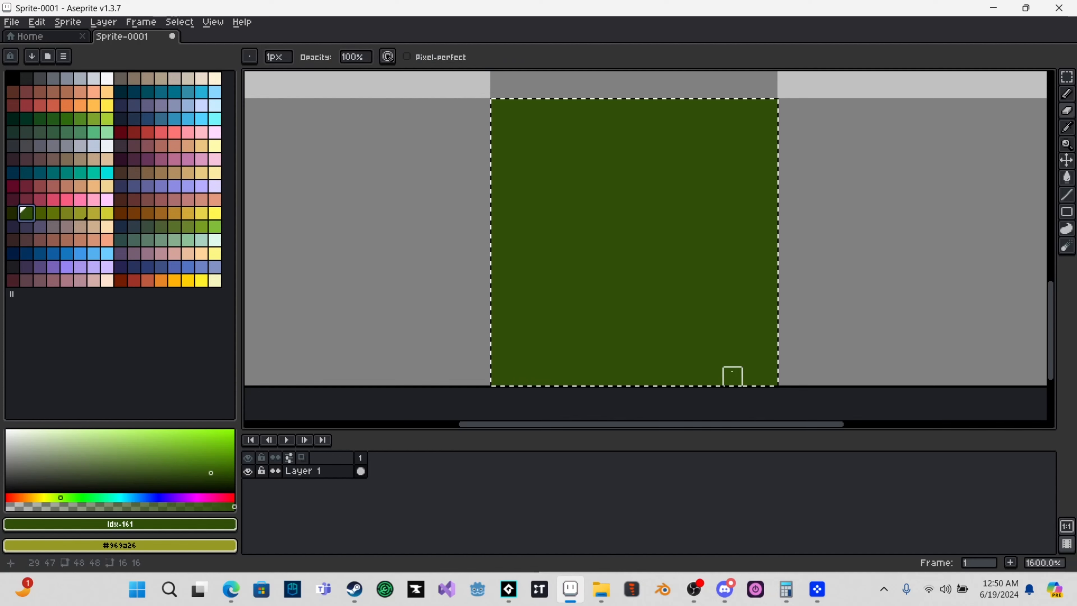
key(plus)
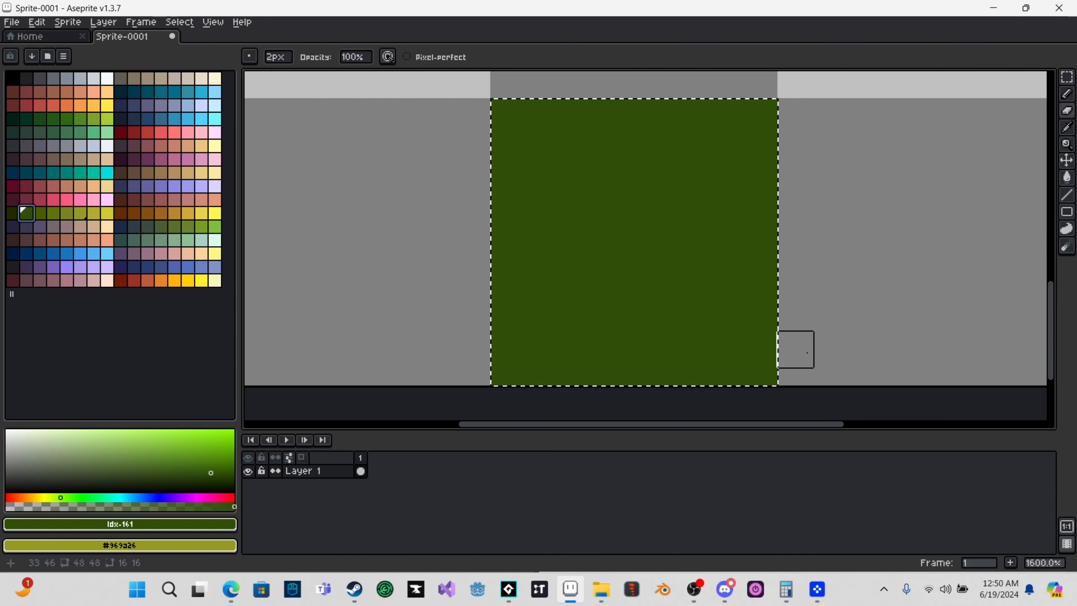
drag(768, 373, 688, 376)
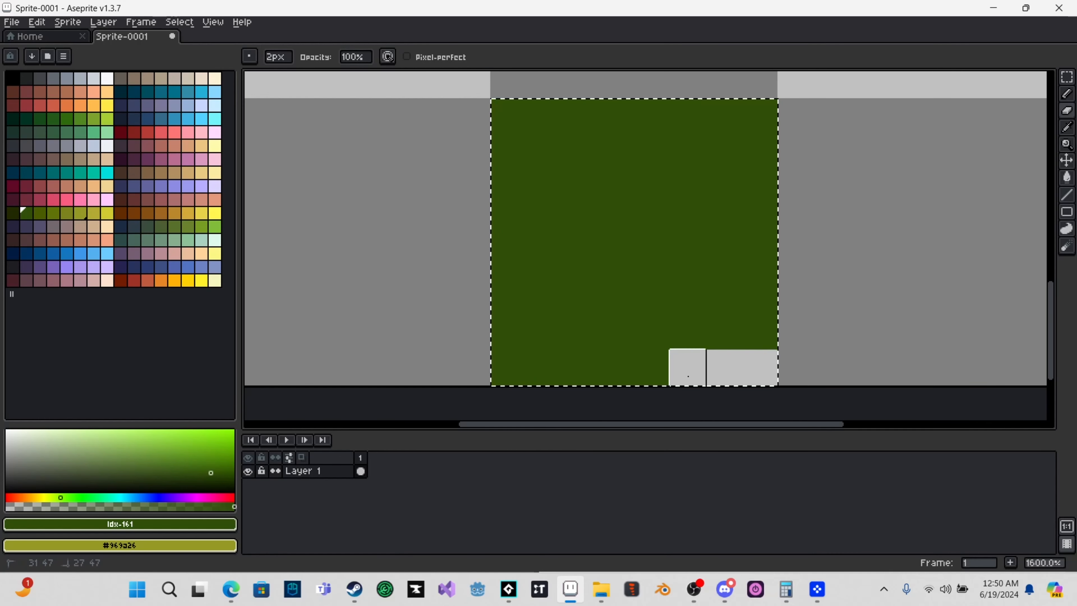
drag(599, 377, 527, 377)
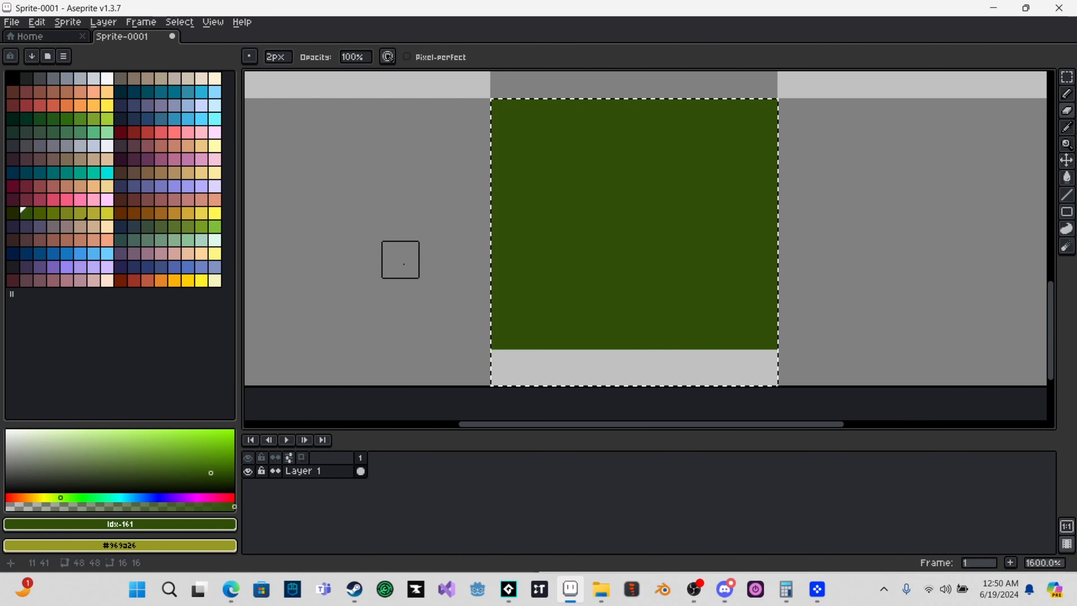
scroll(438, 284, down, 1)
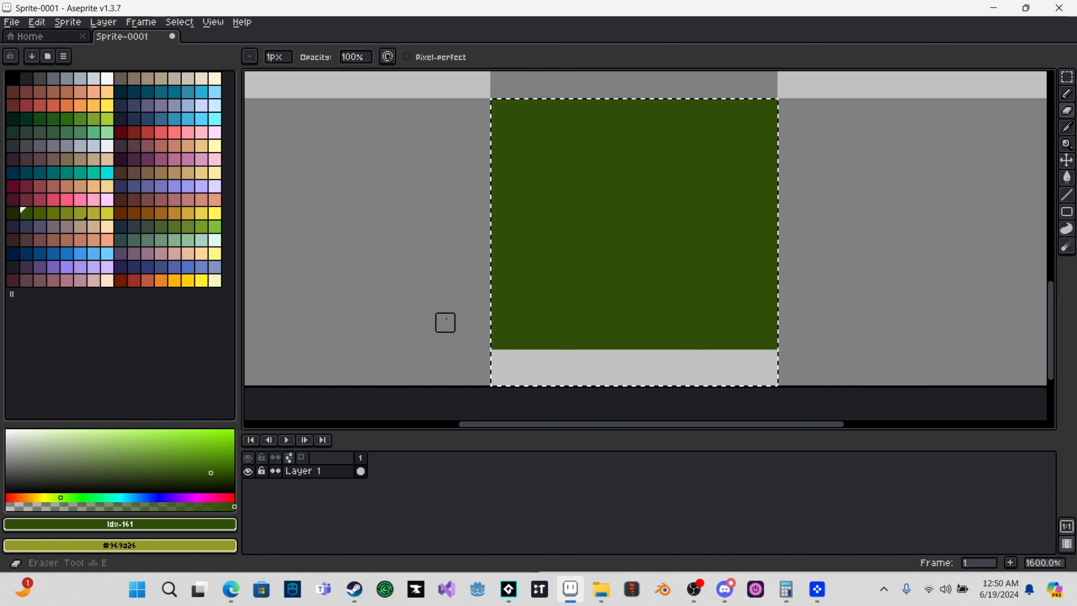
key(ctrl)
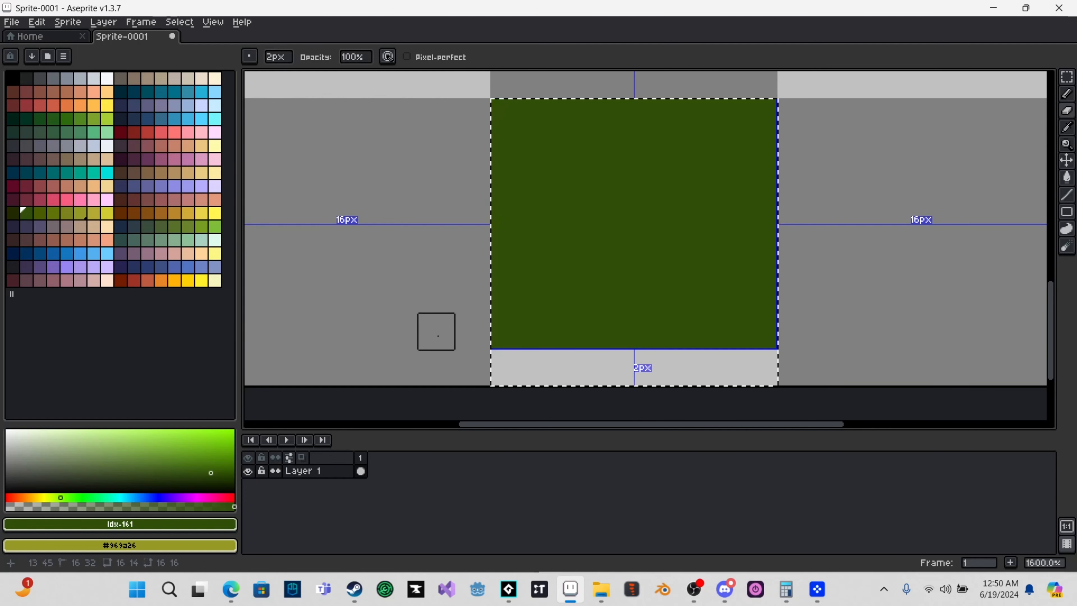
key(plus)
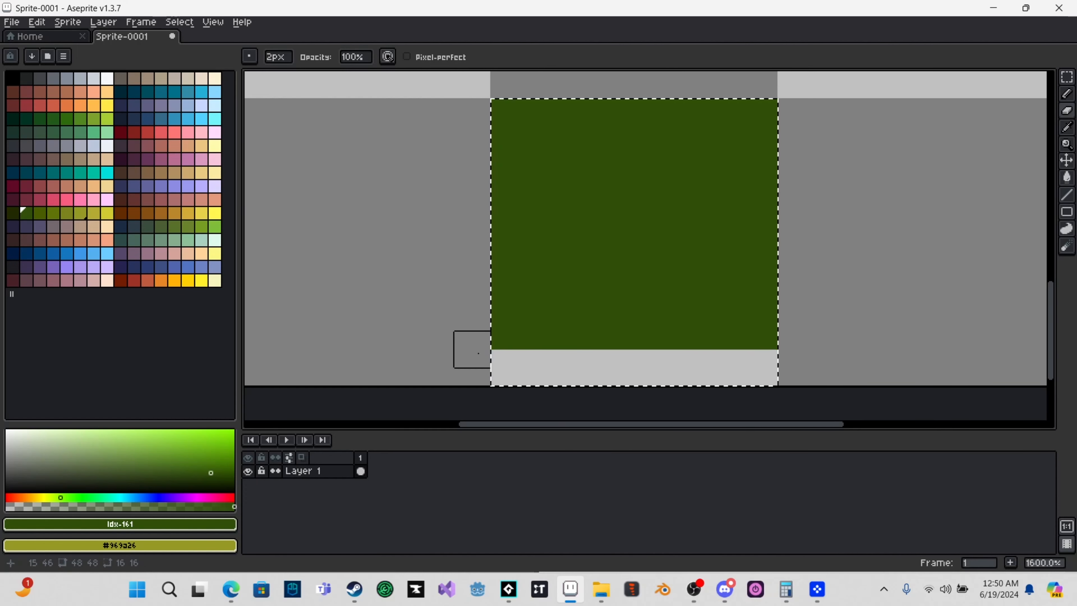
key(minus)
key(minus)
key(plus)
key(plus)
key(minus)
key(plus)
key(minus)
key(minus)
key(plus)
- Pencil two dark green bumps, each 4 px wide and 1 px high, below the green block's lower edge with a 1 px brush
key(b)
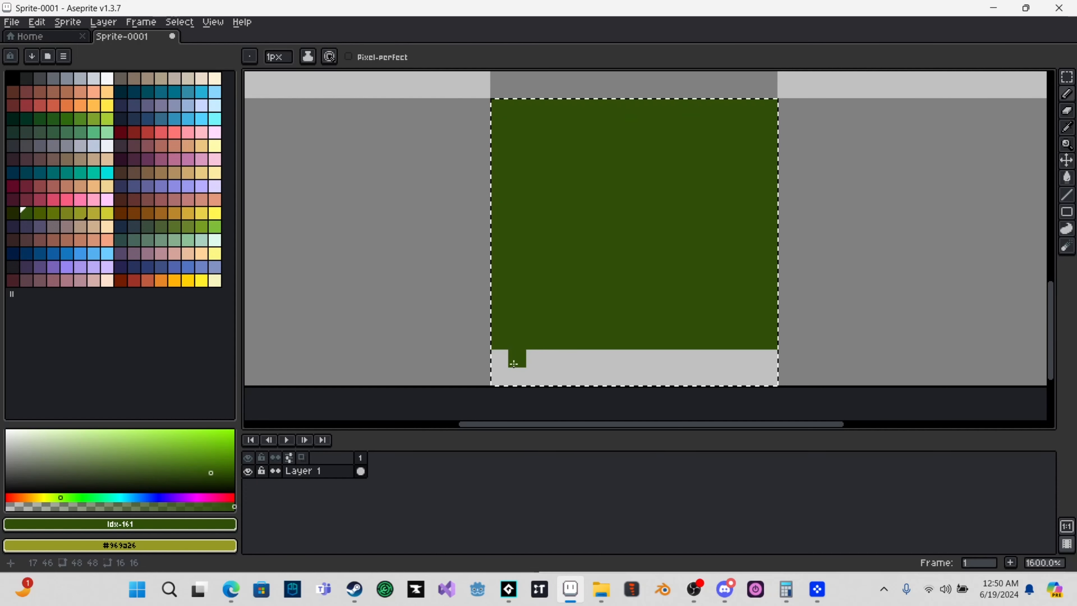
drag(532, 366, 586, 360)
drag(714, 361, 678, 360)
mouse_move(863, 332)
mouse_down()
mouse_move(887, 336)
mouse_move(860, 360)
mouse_move(857, 348)
mouse_up()
right_click(599, 368)
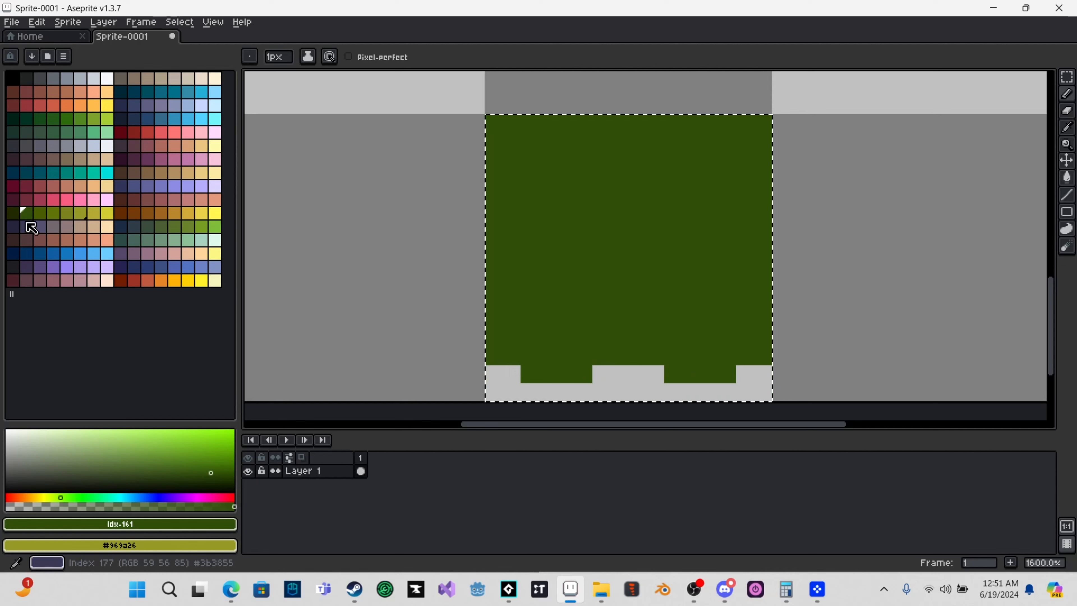
- Draw short jagged grass blades in olive green Idx-162 along the lower edge of the dark green area
click(40, 212)
click(499, 380)
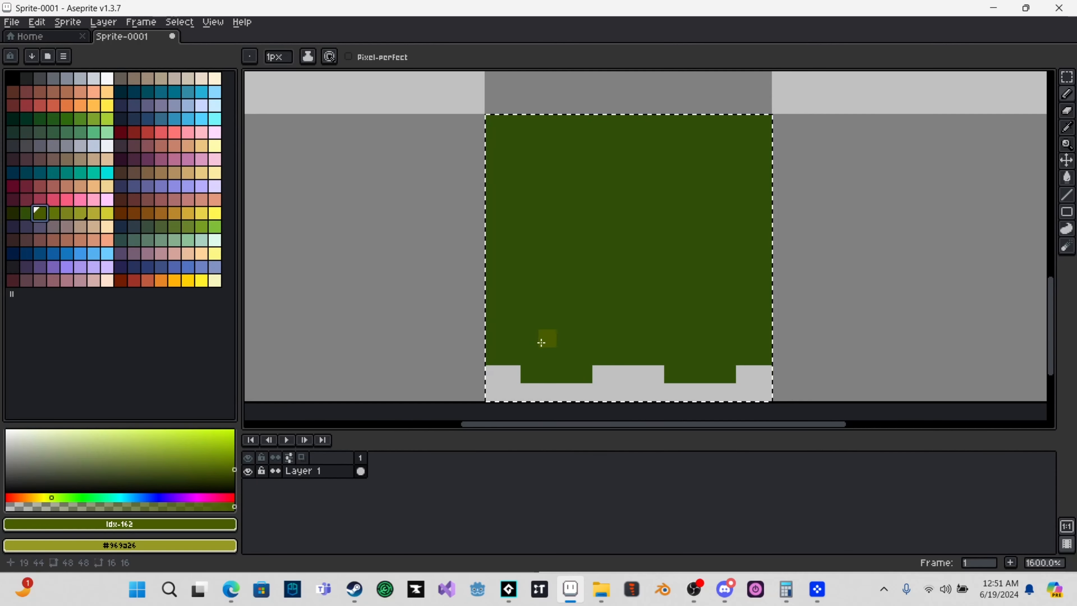
click(546, 371)
drag(533, 355, 528, 344)
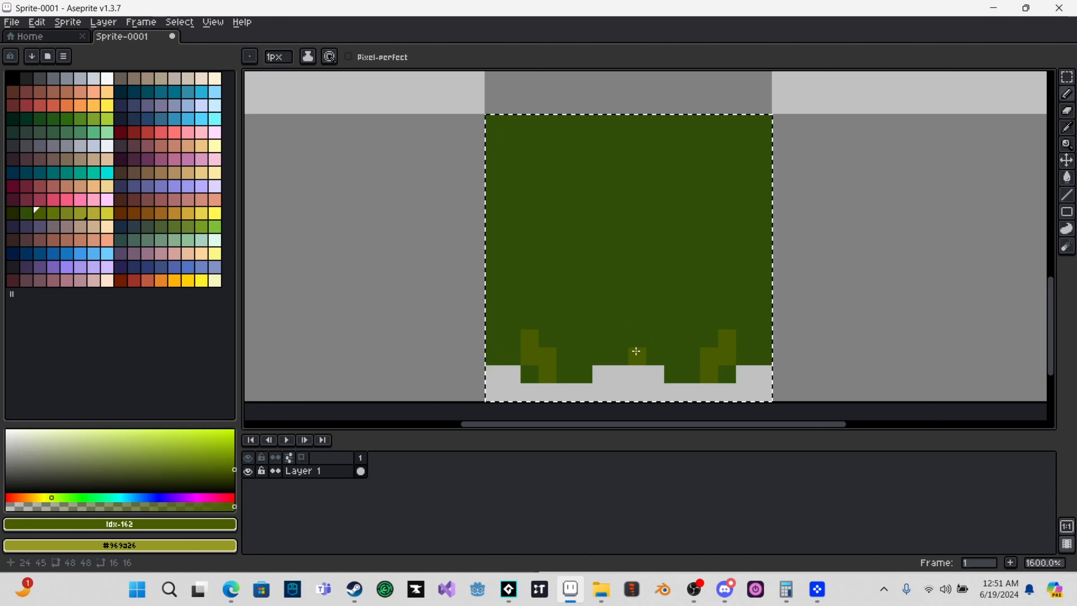
click(613, 303)
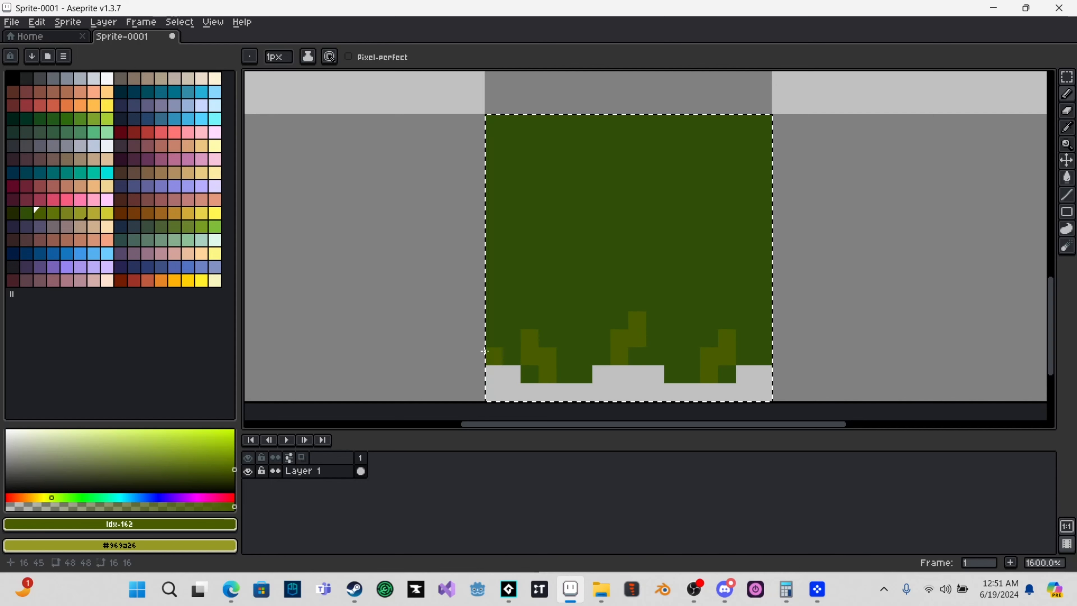
click(649, 331)
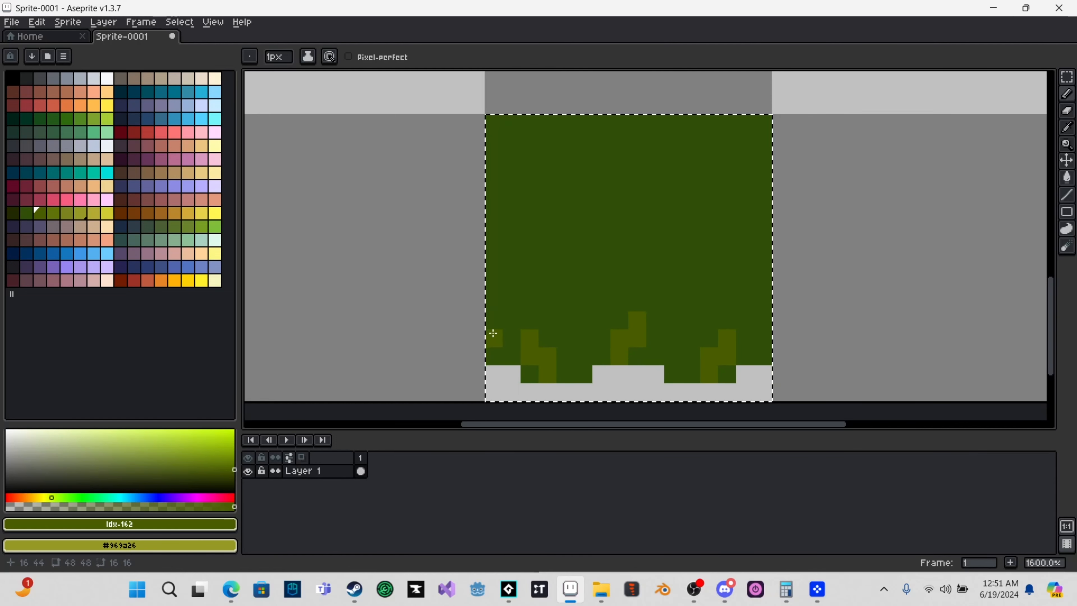
- Join the blade tips with a horizontal row of Idx-162 pixels and fill the dark green area above with the same color
mouse_move(492, 321)
mouse_down()
mouse_move(726, 327)
mouse_move(735, 342)
mouse_move(759, 321)
mouse_up()
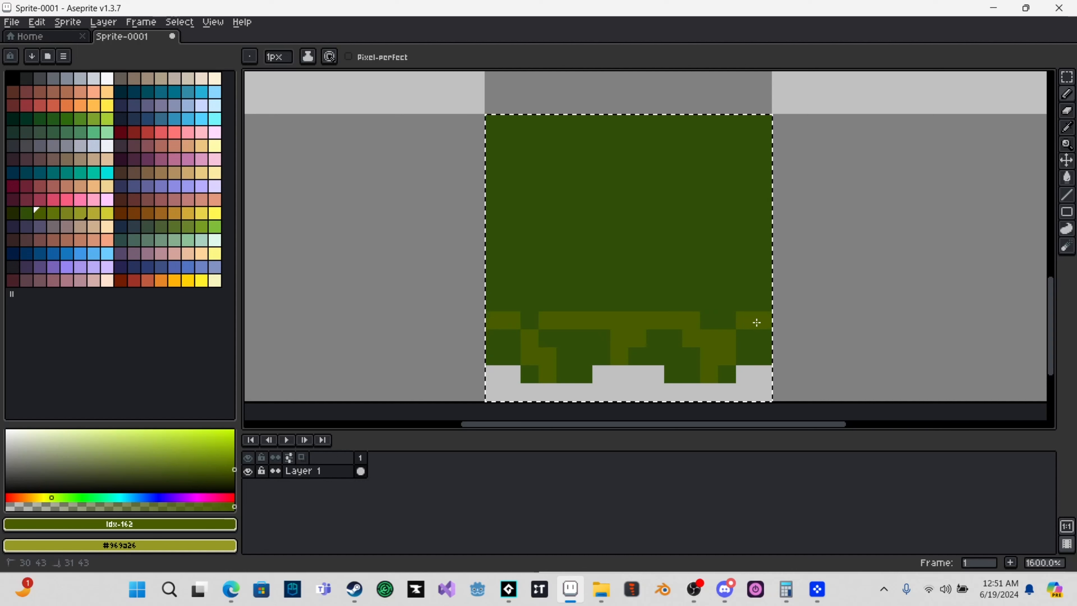
key(g)
click(596, 228)
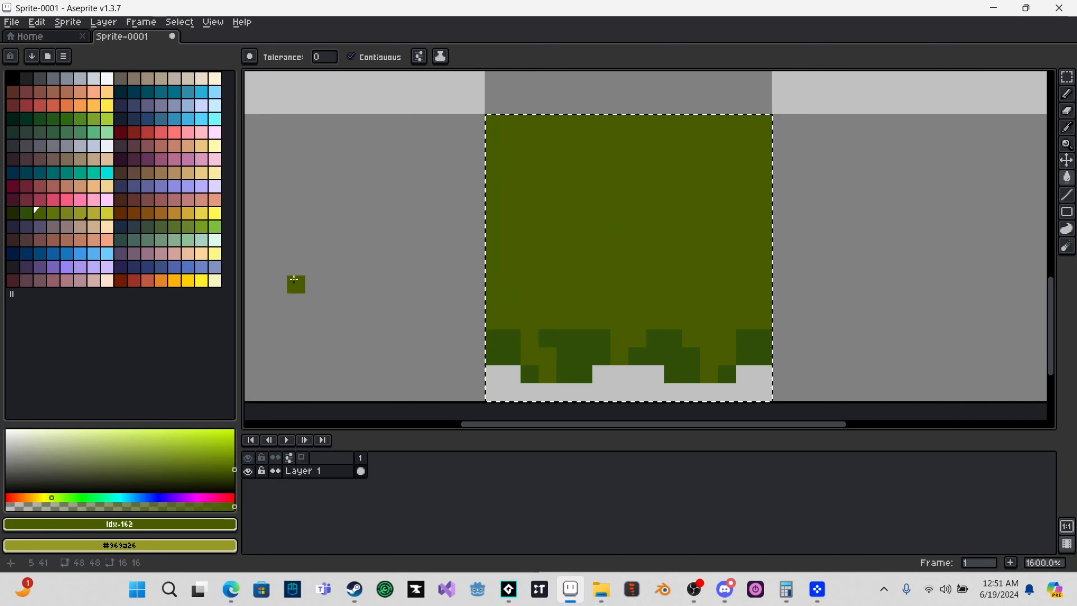
- Pencil small highlight pixels in Idx-163 around the upper edges of the dark green patches near the tile's bottom
click(58, 216)
key(b)
click(512, 318)
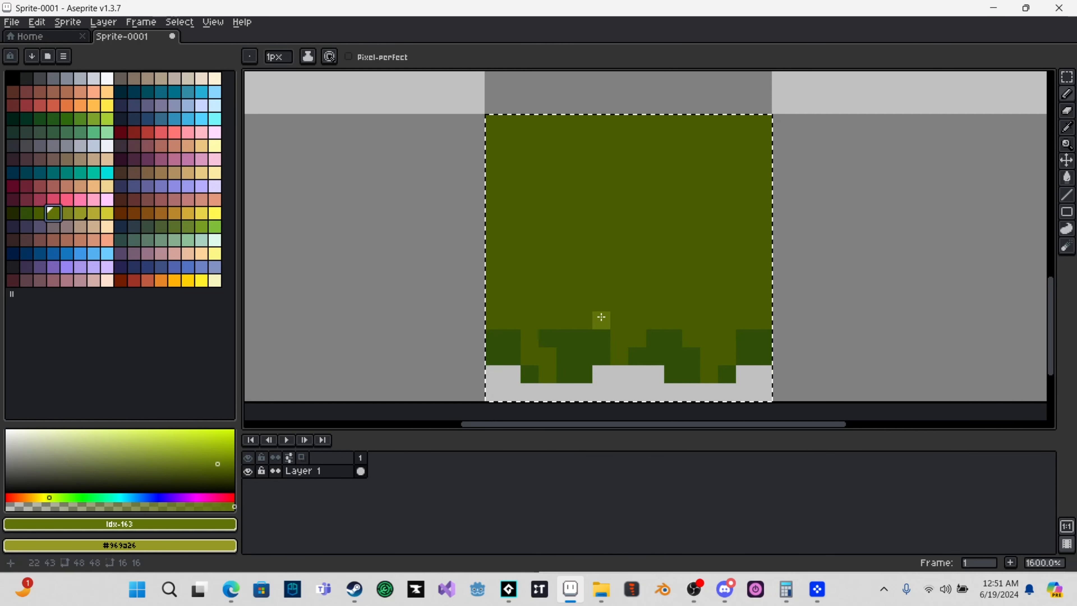
click(605, 339)
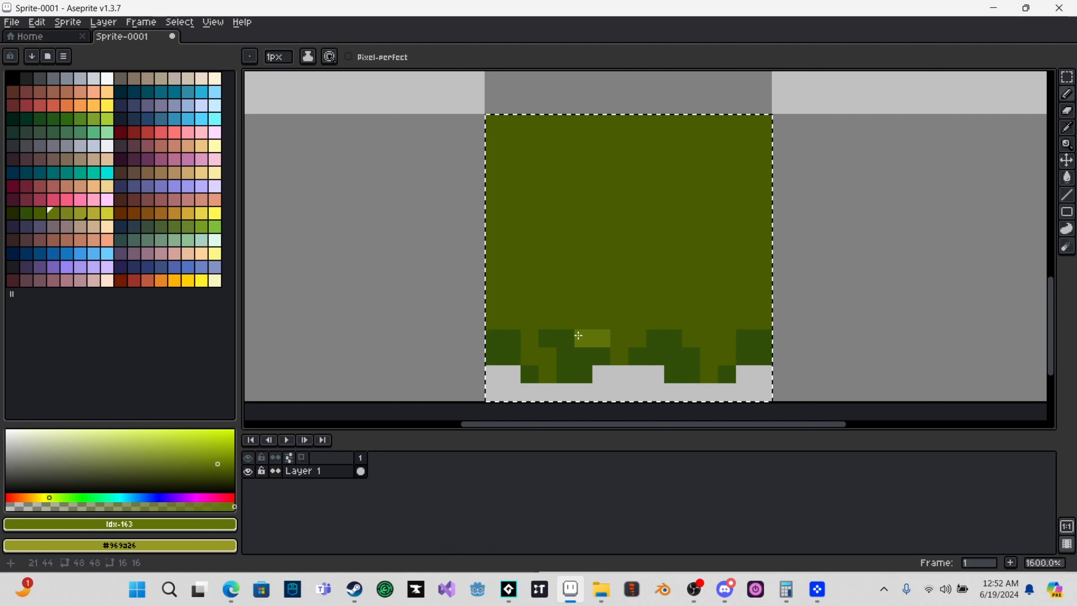
click(565, 321)
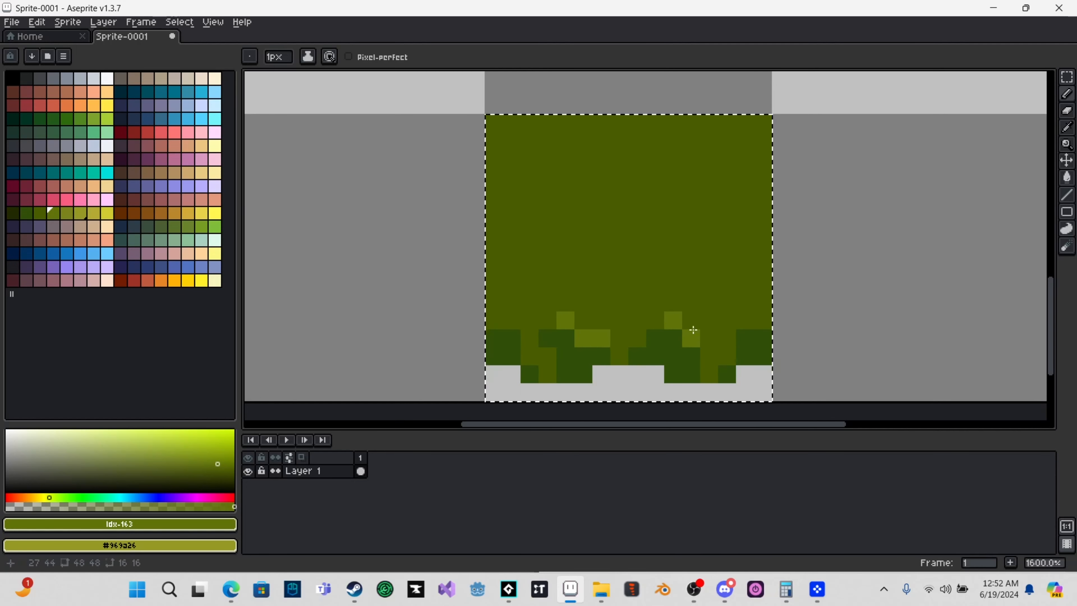
click(742, 325)
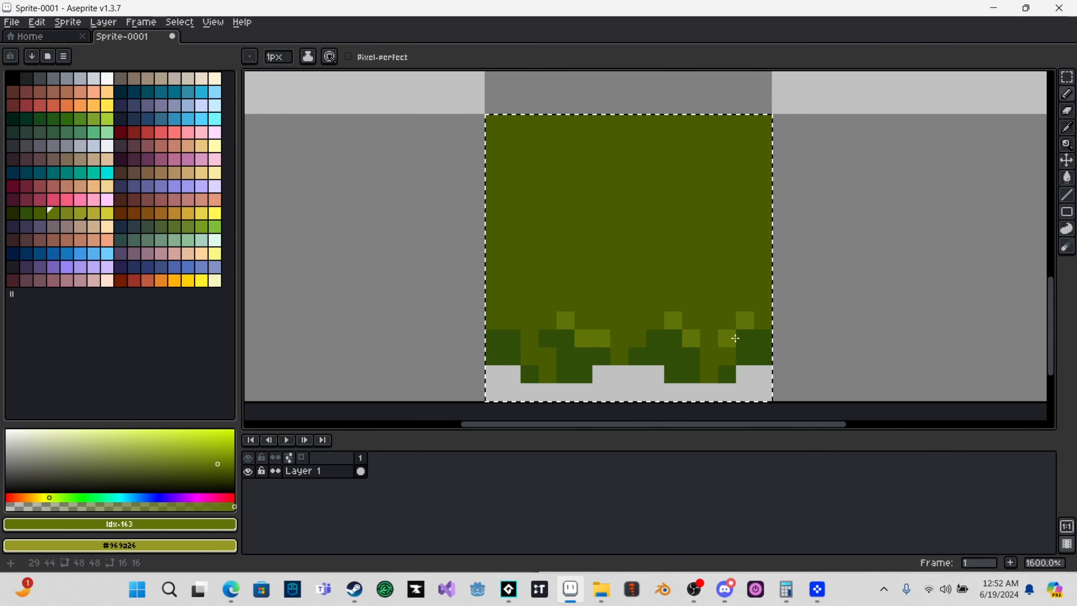
click(727, 341)
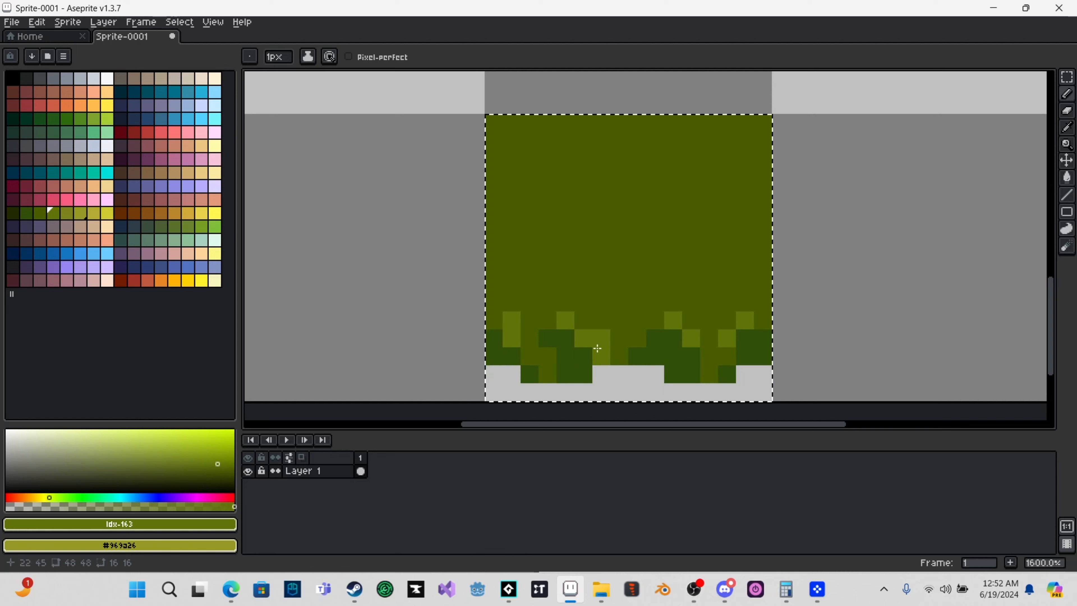
- Draw three short slanted grass blades in Idx-163, spaced across the olive area above the lower highlights
click(562, 300)
scroll(550, 298, up, 1)
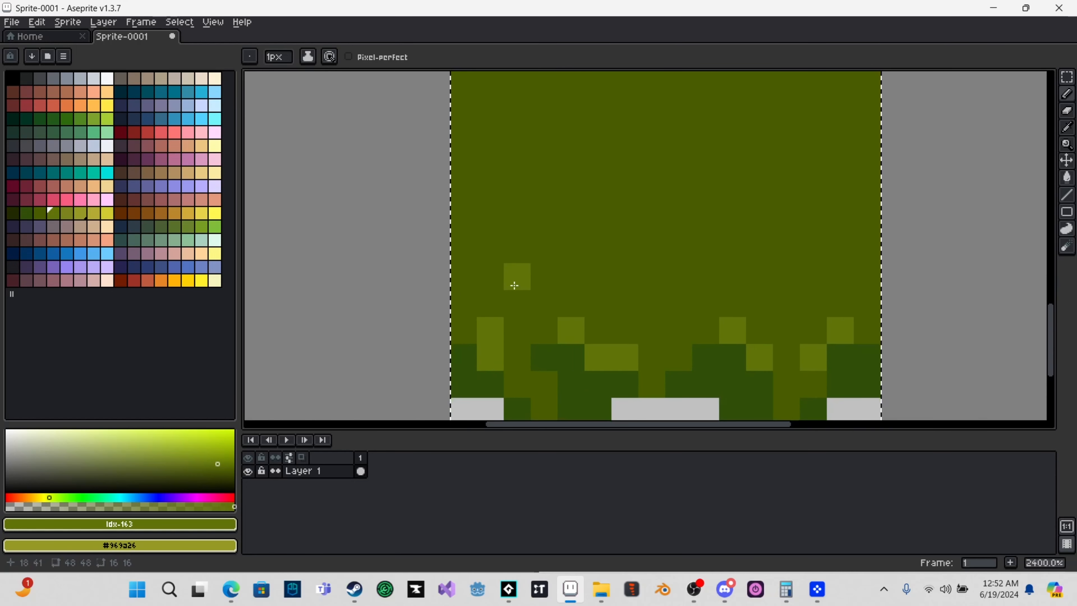
scroll(510, 280, down, 1)
drag(531, 272, 522, 284)
click(509, 285)
click(509, 269)
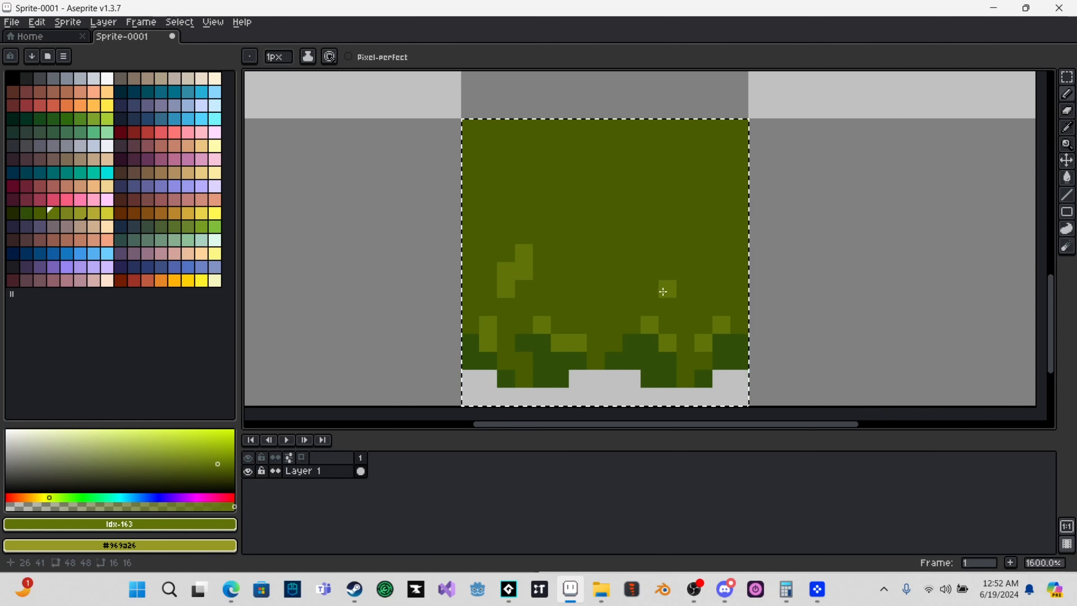
click(607, 301)
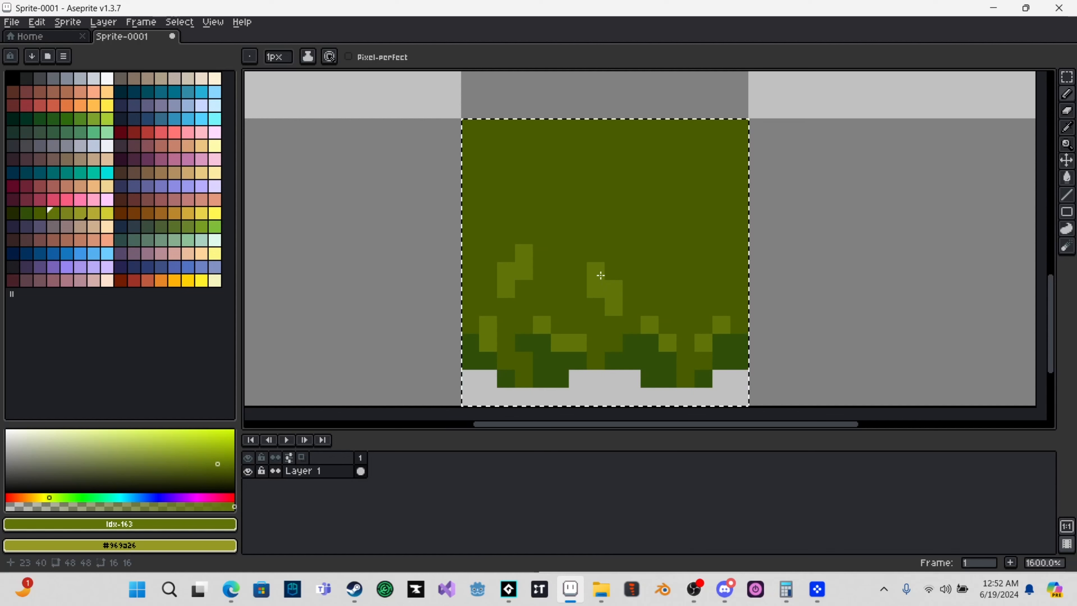
click(699, 300)
click(696, 289)
click(690, 289)
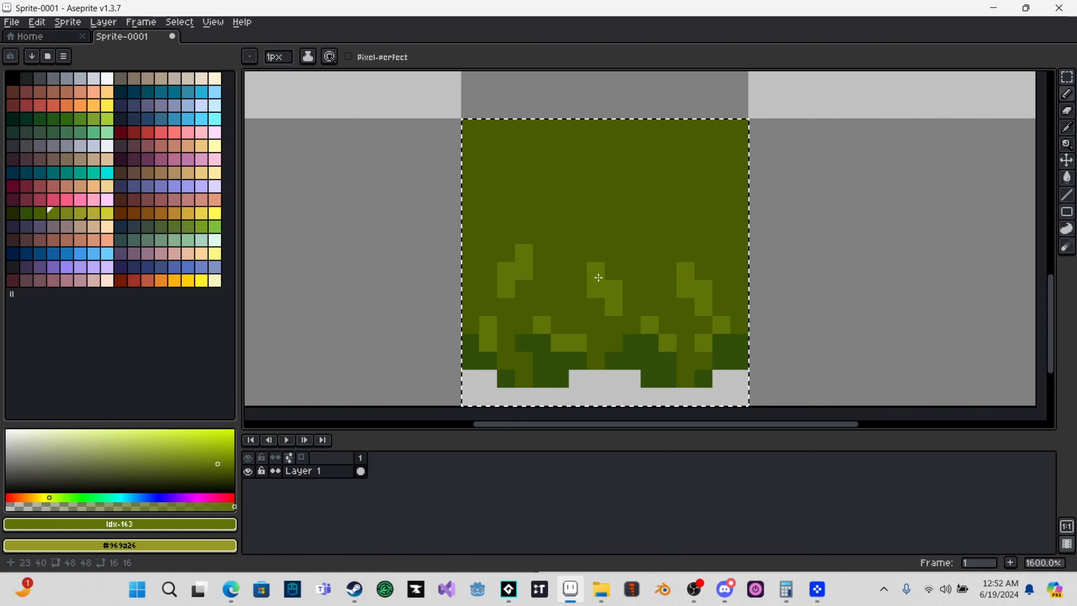
- Redraw the middle Idx-163 blade slanting the opposite way, removing its old pixels with #495d00 as the background color
alt+right_click(639, 243)
right_click(596, 270)
right_click(611, 306)
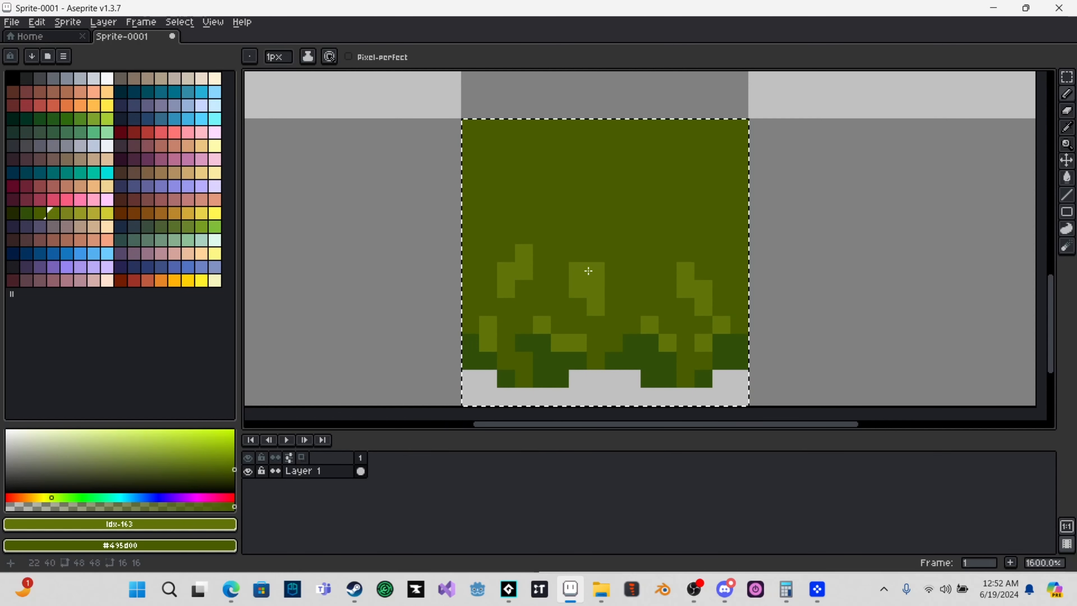
key(ctrl+z)
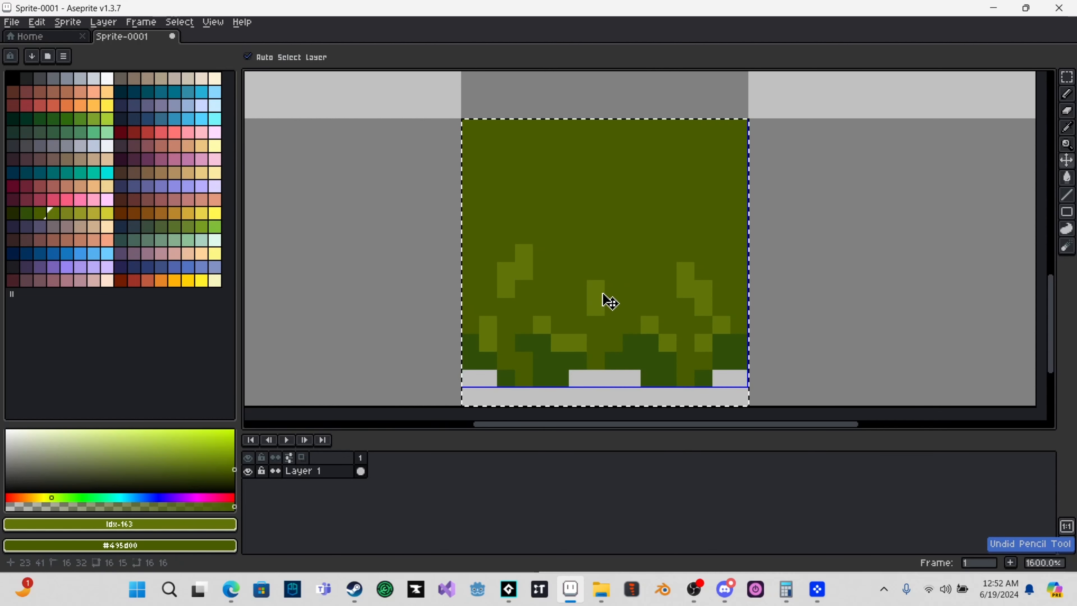
- Join the three blade tips with a line of Idx-163 pixels and fill the area above with the same color
scroll(619, 358, down, 1)
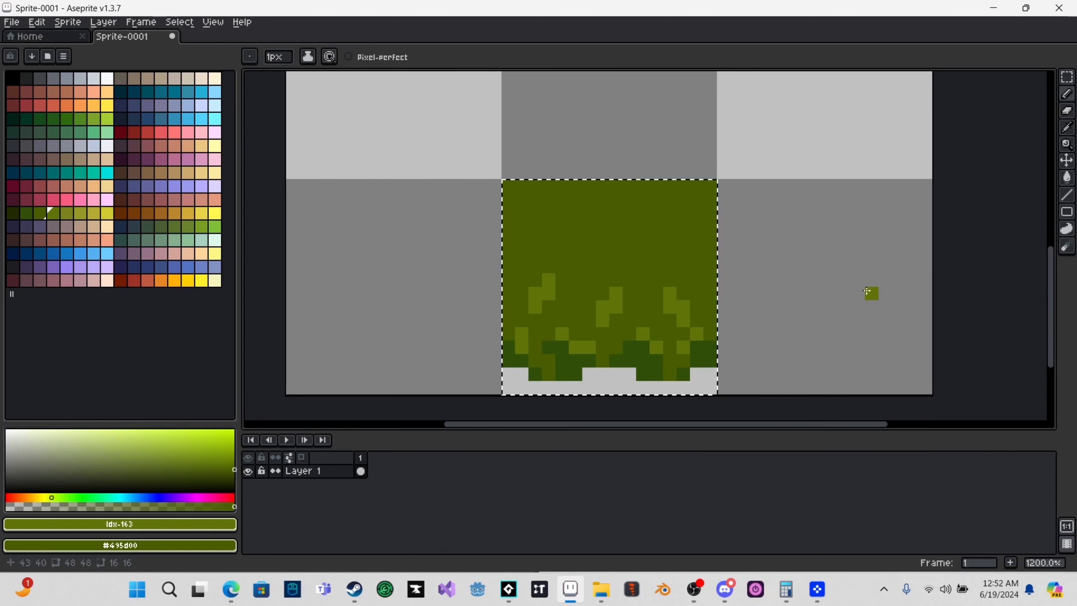
mouse_move(503, 280)
mouse_down()
mouse_move(577, 275)
mouse_move(564, 290)
mouse_move(671, 292)
mouse_move(629, 290)
mouse_move(668, 300)
mouse_up()
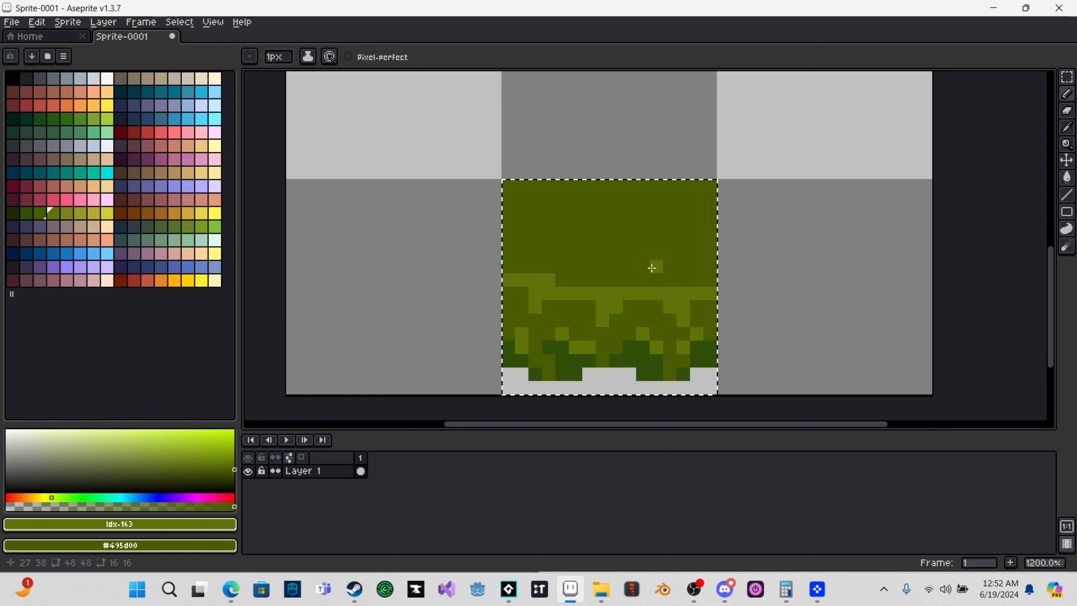
key(g)
click(600, 248)
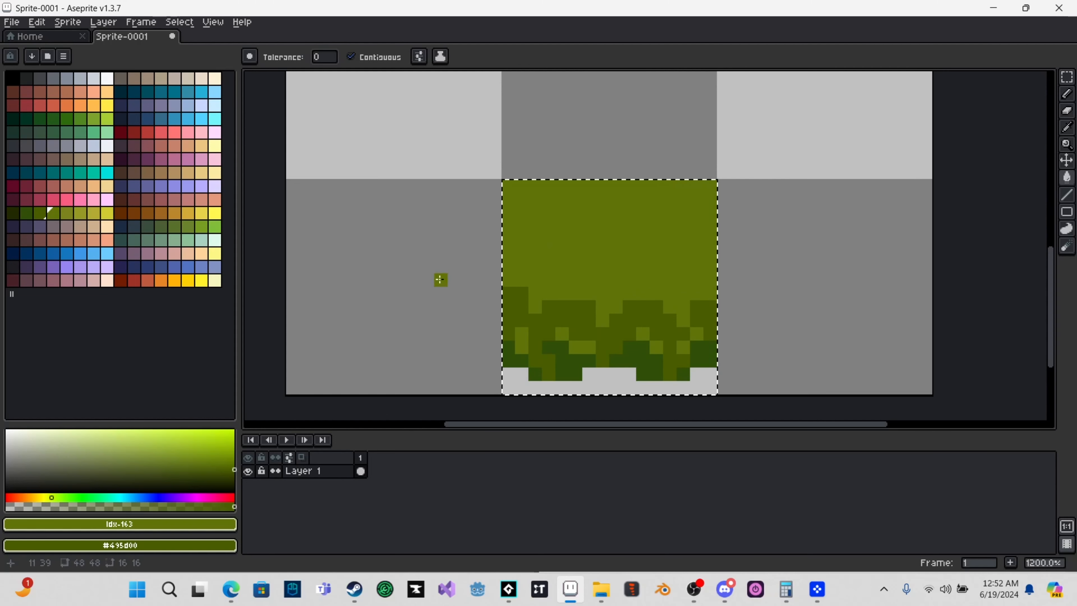
- Pencil a 1 px high row of Idx-164 across the full width of the tile's upper green area
click(68, 214)
scroll(505, 240, up, 1)
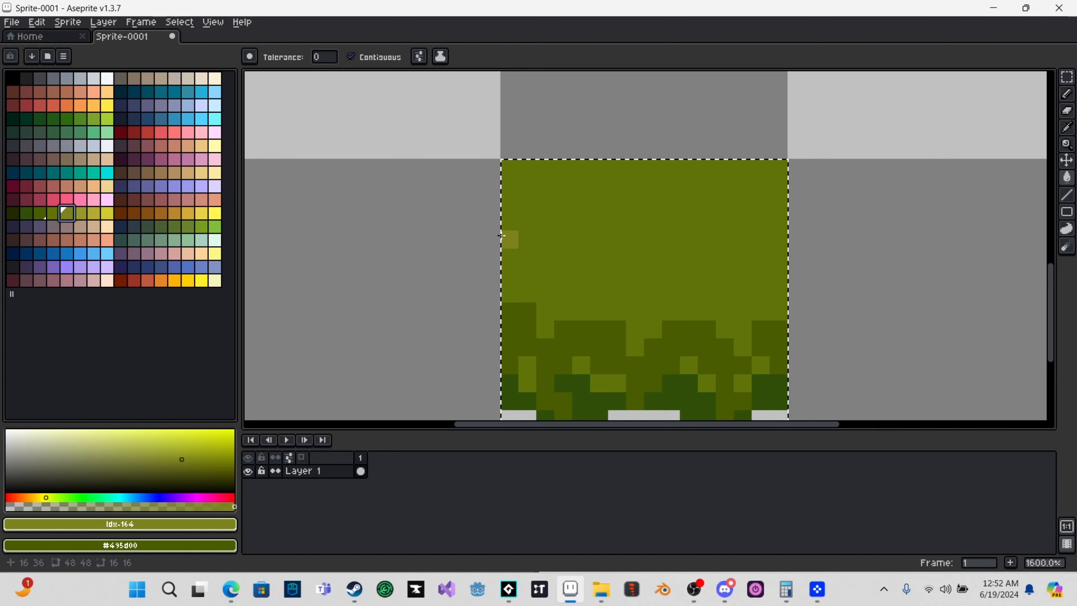
click(513, 254)
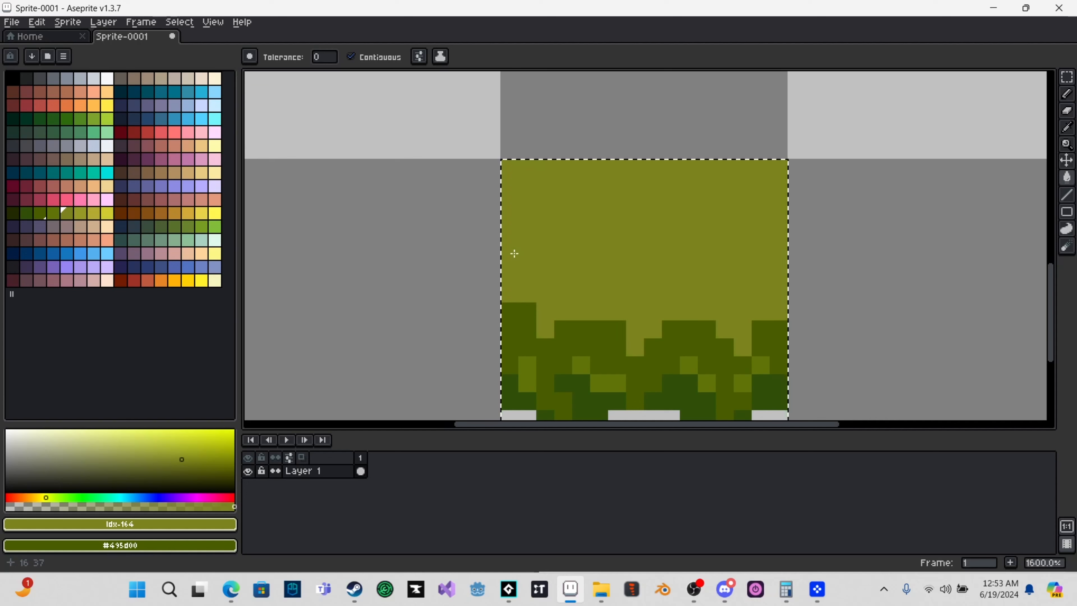
key(ctrl+z)
key(b)
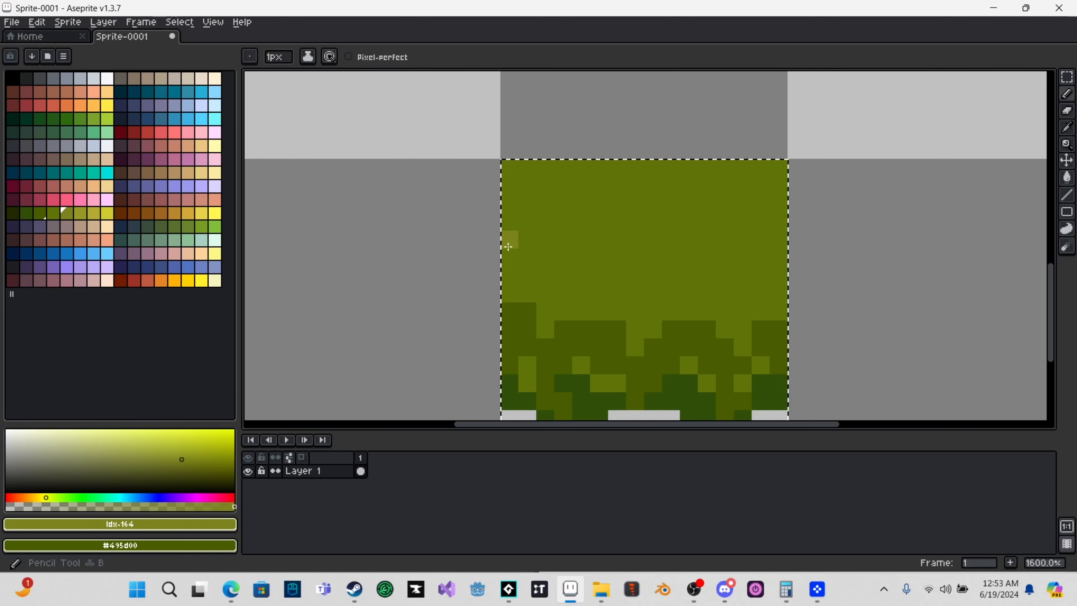
drag(510, 243, 527, 240)
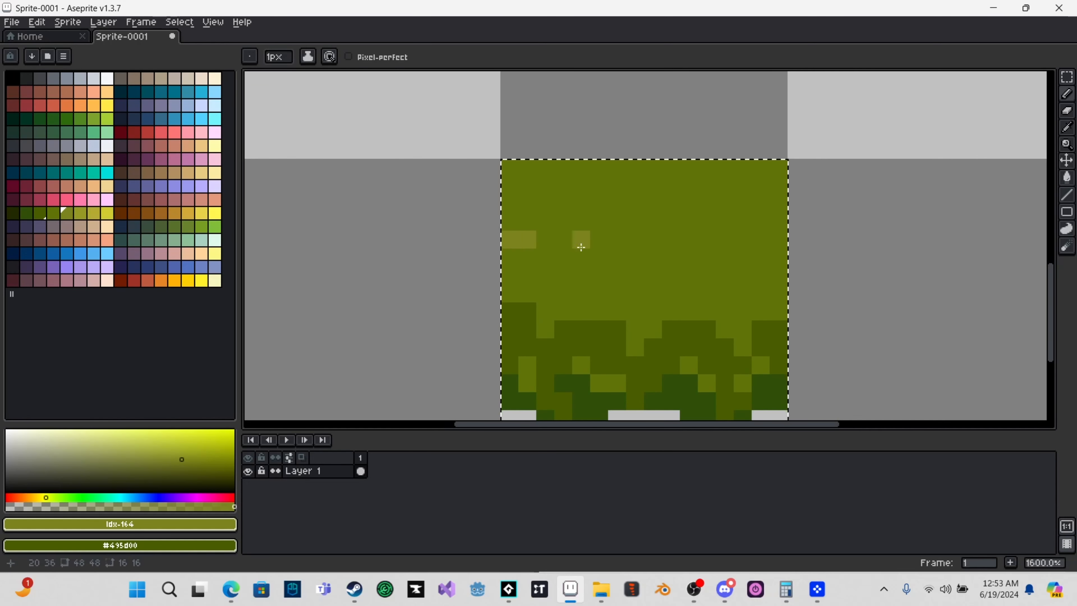
drag(778, 240, 544, 240)
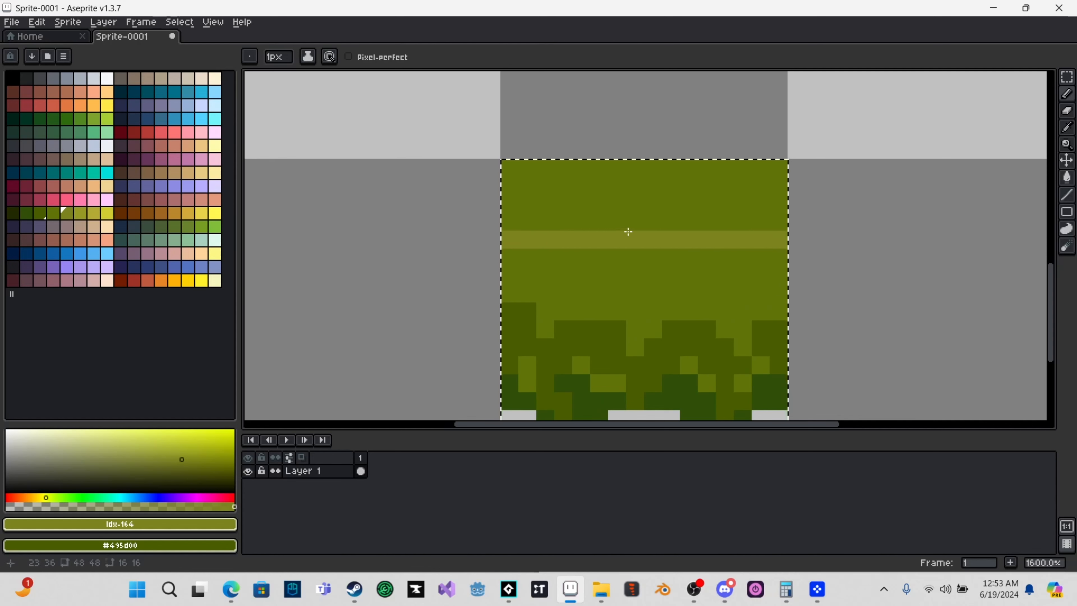
- Cut three 2 px gaps into the Idx-164 row using #617308 sampled from the surrounding green
key(i)
click(643, 212)
key(b)
click(547, 240)
click(561, 239)
click(725, 240)
click(706, 240)
click(638, 240)
right_click(652, 245)
- Add 2 px Idx-164 segments one row below each gap and fill the area above the stepped edge with Idx-164
click(546, 253)
click(556, 252)
click(654, 258)
click(704, 256)
click(743, 257)
click(729, 257)
key(ctrl+z)
click(722, 258)
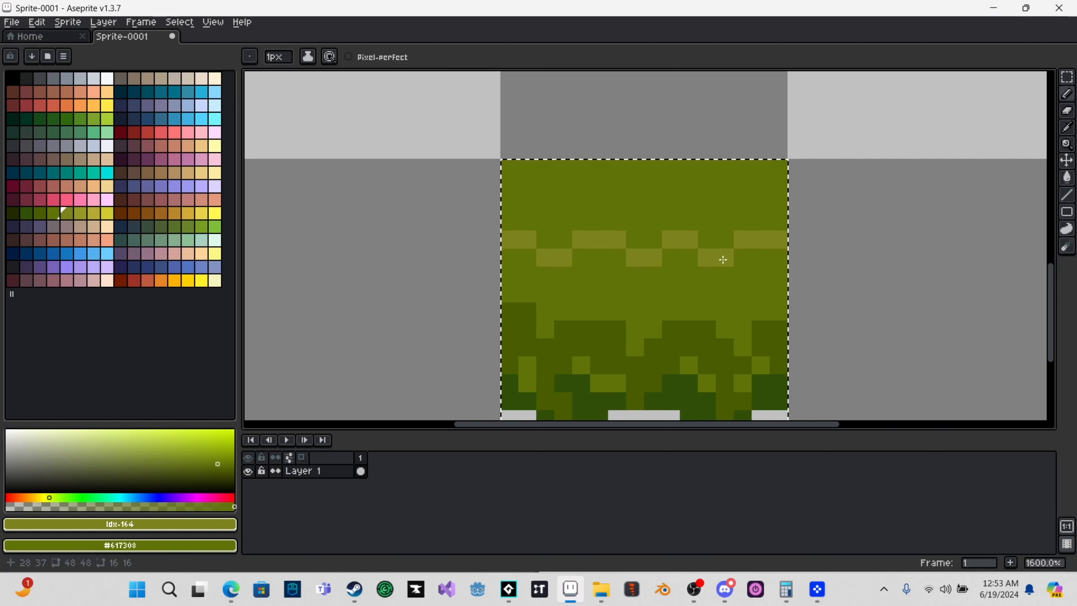
key(g)
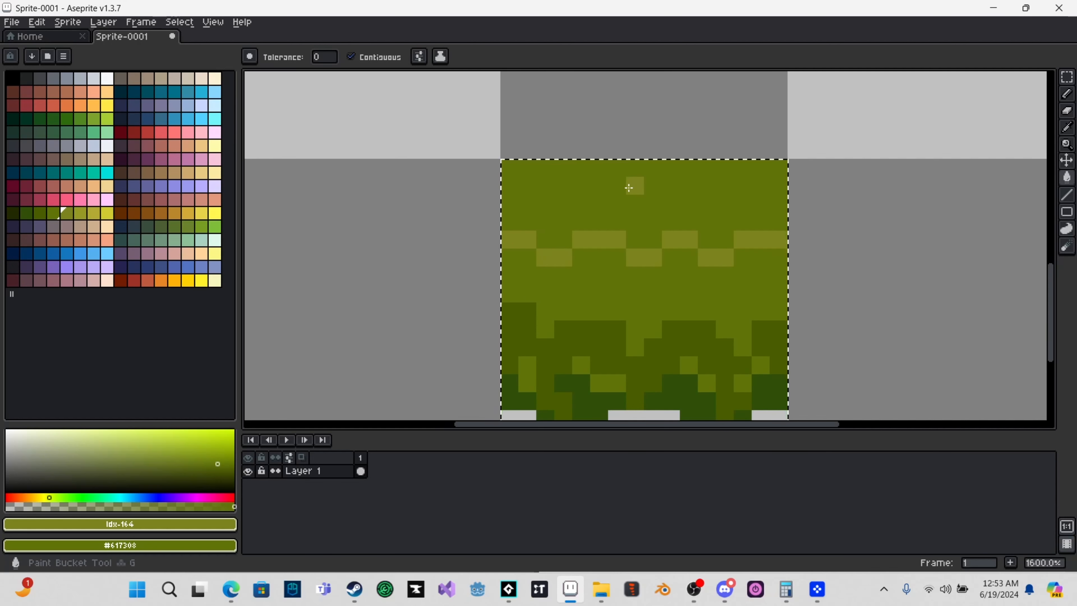
click(628, 187)
- Draw thin vertical blades in Idx-164 hanging from the stepped edge, separated by 1 px green gaps
scroll(718, 311, down, 1)
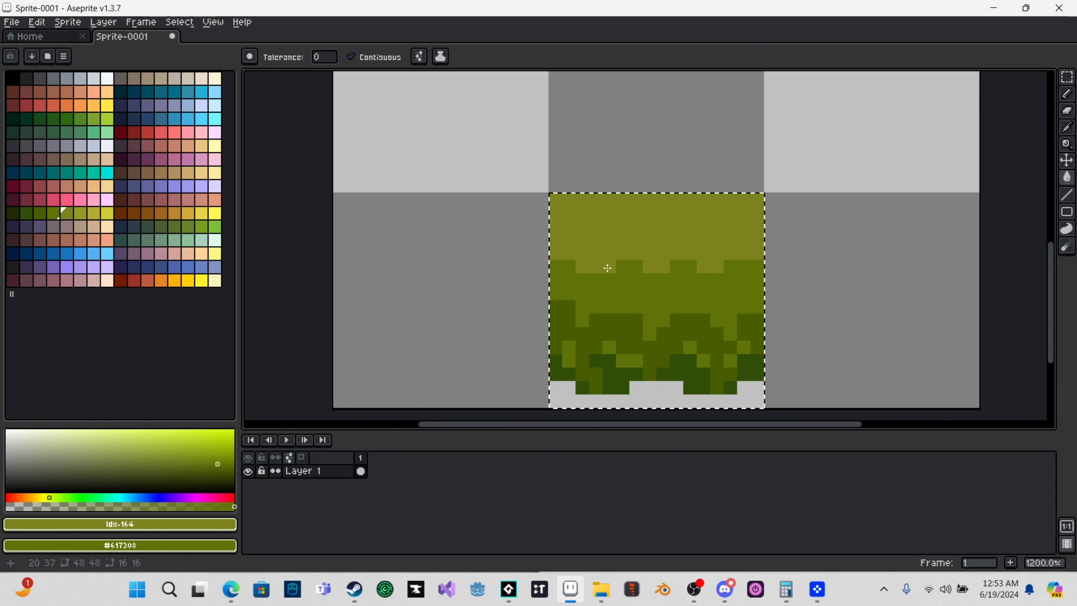
key(b)
drag(613, 267, 602, 306)
drag(655, 271, 652, 297)
mouse_move(718, 276)
mouse_down()
mouse_move(722, 301)
mouse_move(731, 260)
mouse_move(695, 276)
mouse_move(685, 268)
mouse_move(692, 295)
mouse_up()
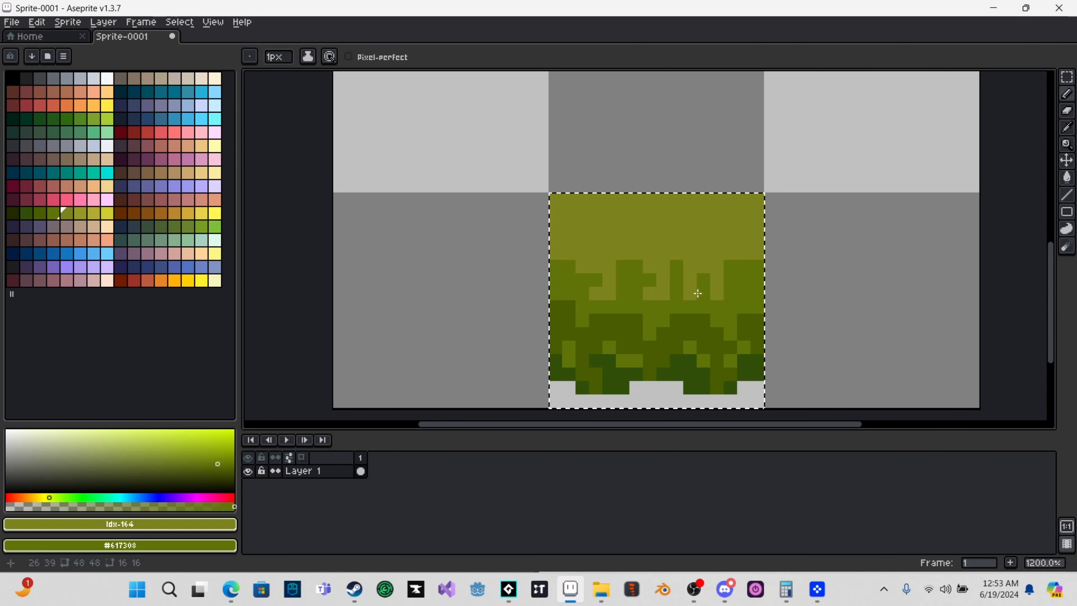
key(ctrl+z)
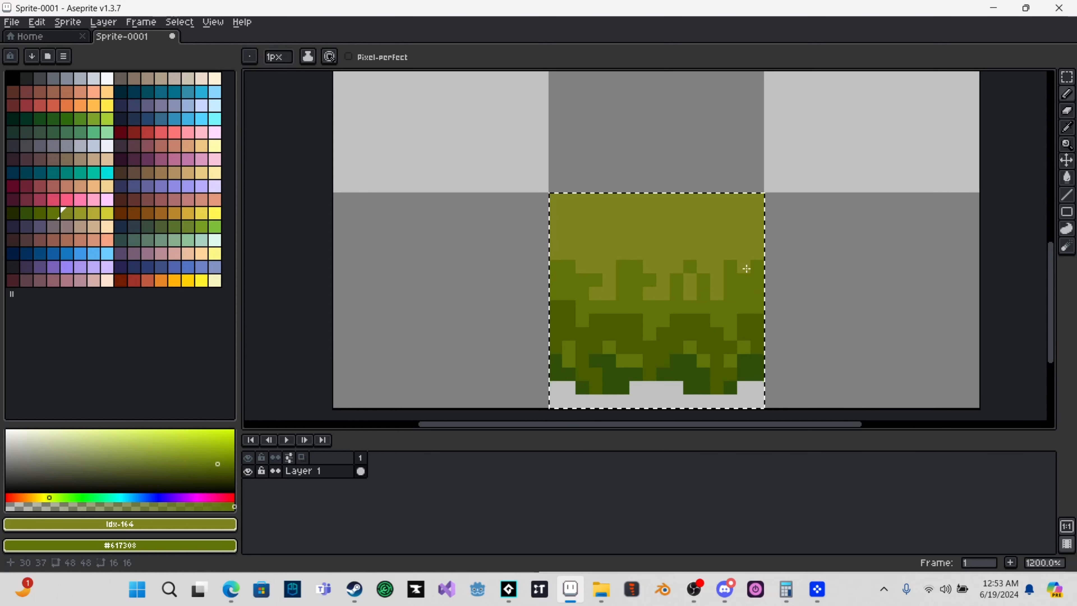
key(ctrl+z)
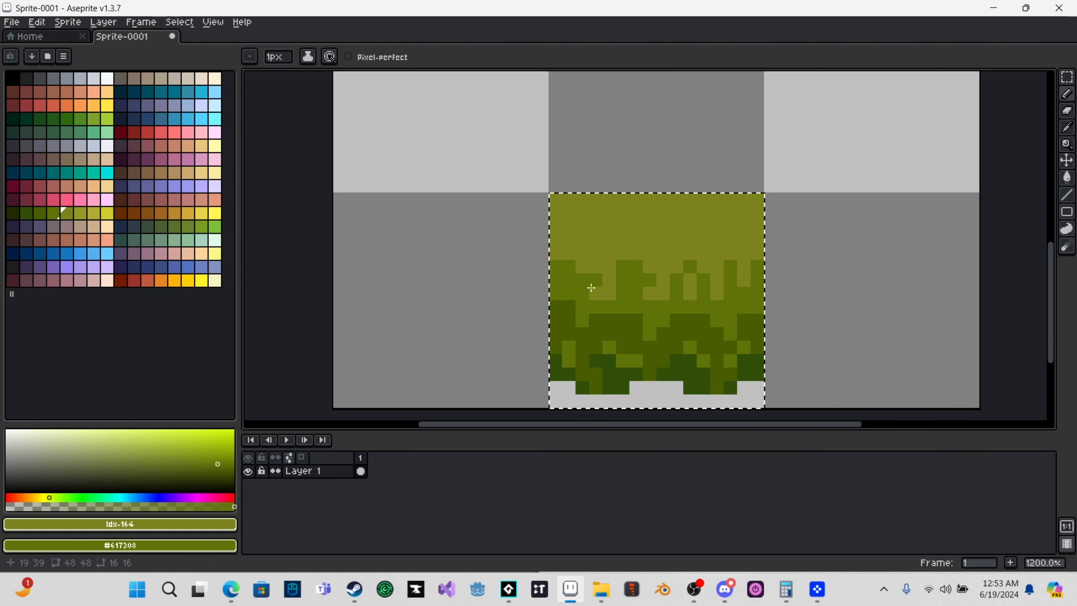
click(593, 278)
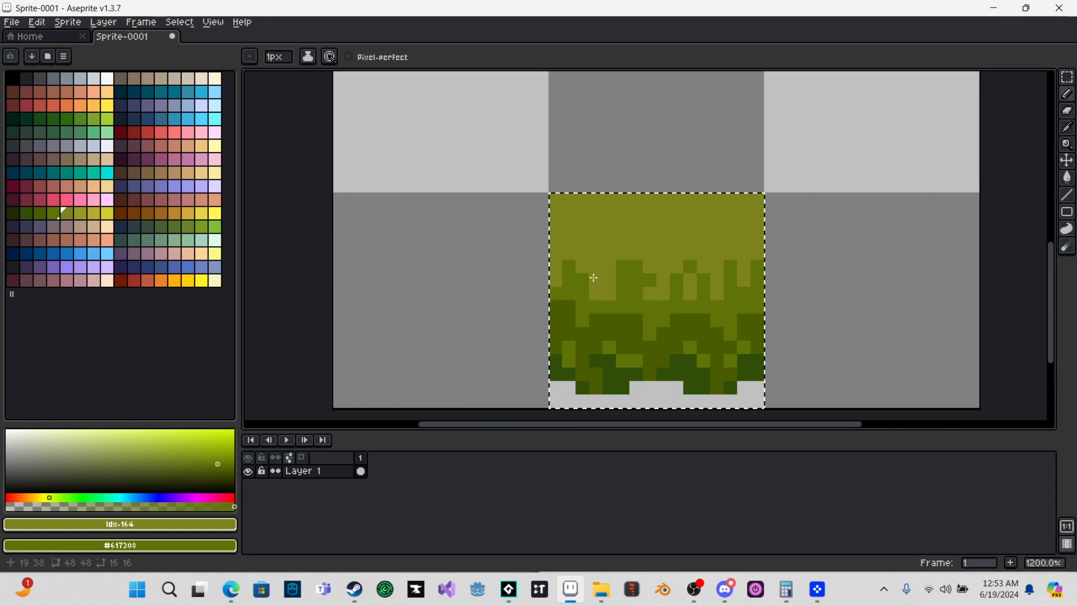
click(634, 278)
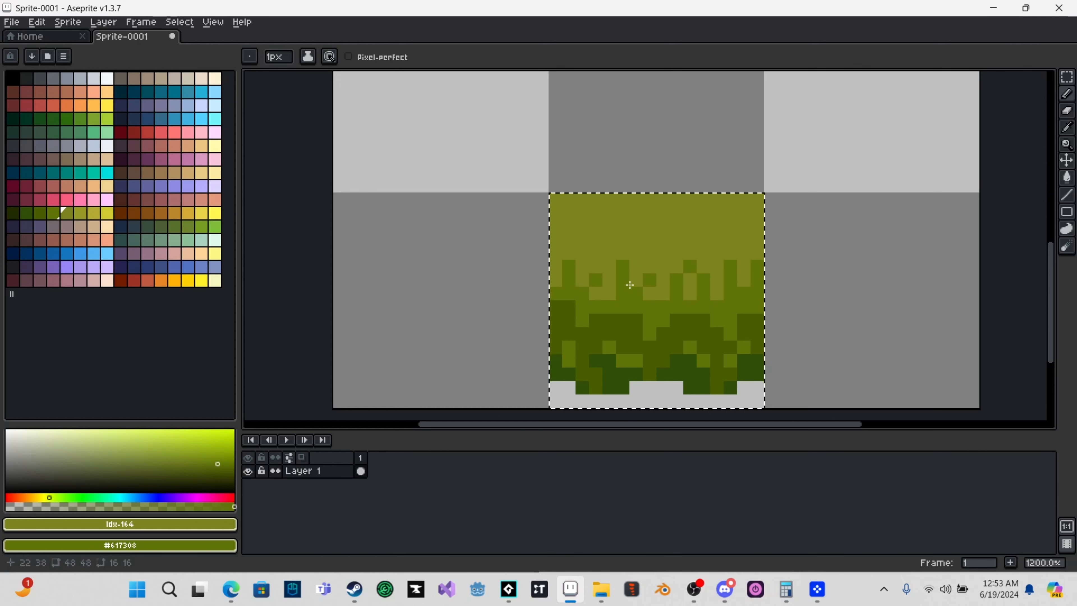
click(650, 279)
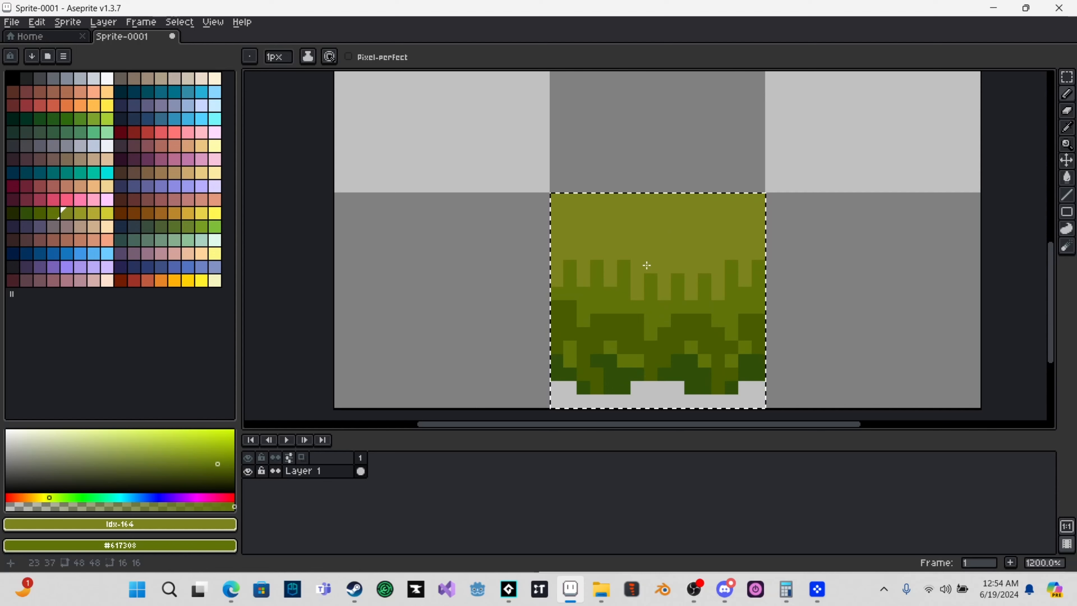
- Outline the tile's uneven lower grass edge with a 1 px line of very dark green Idx-160
scroll(646, 265, down, 2)
click(14, 213)
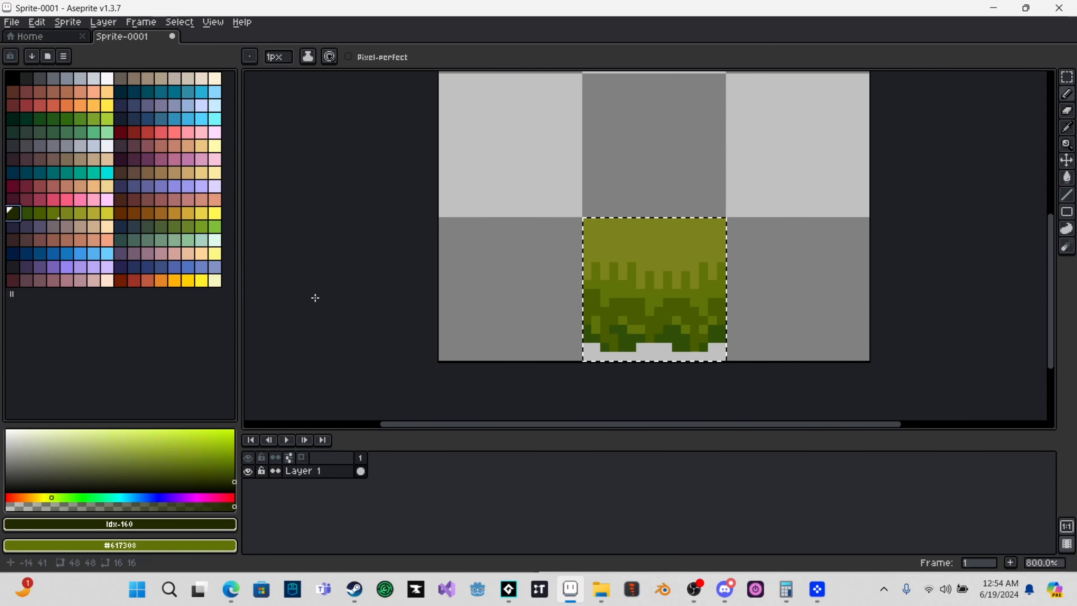
scroll(457, 302, up, 1)
click(657, 371)
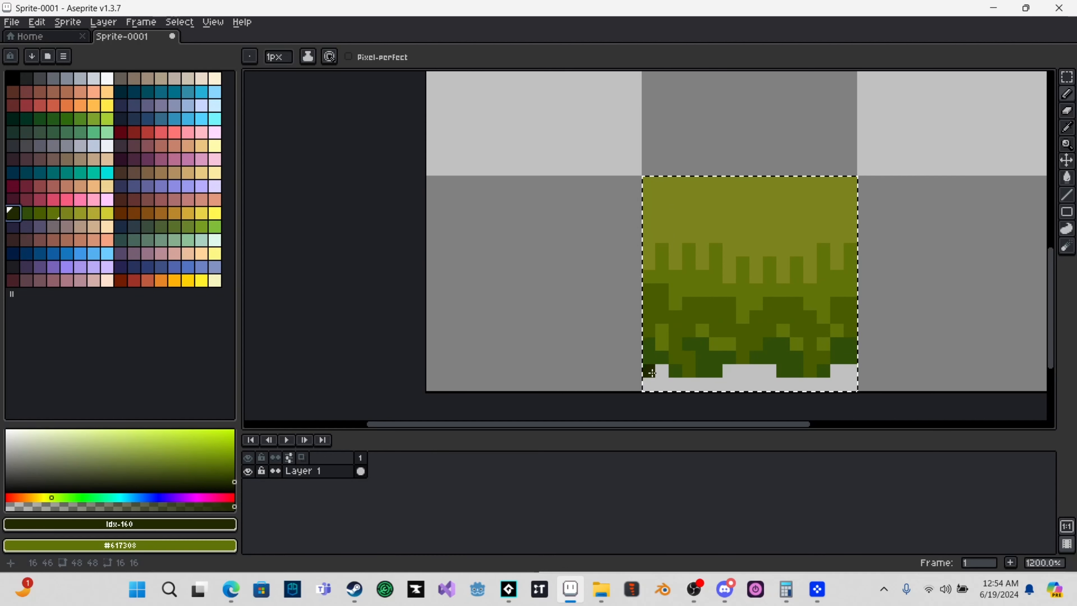
click(662, 370)
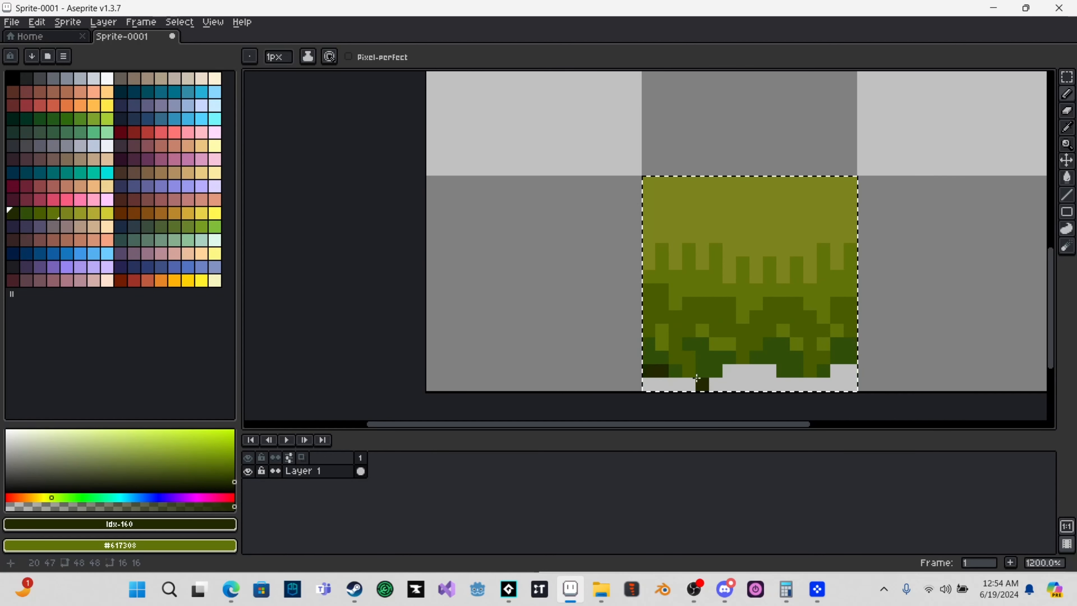
mouse_move(714, 383)
mouse_down()
mouse_move(677, 384)
mouse_move(849, 372)
mouse_up()
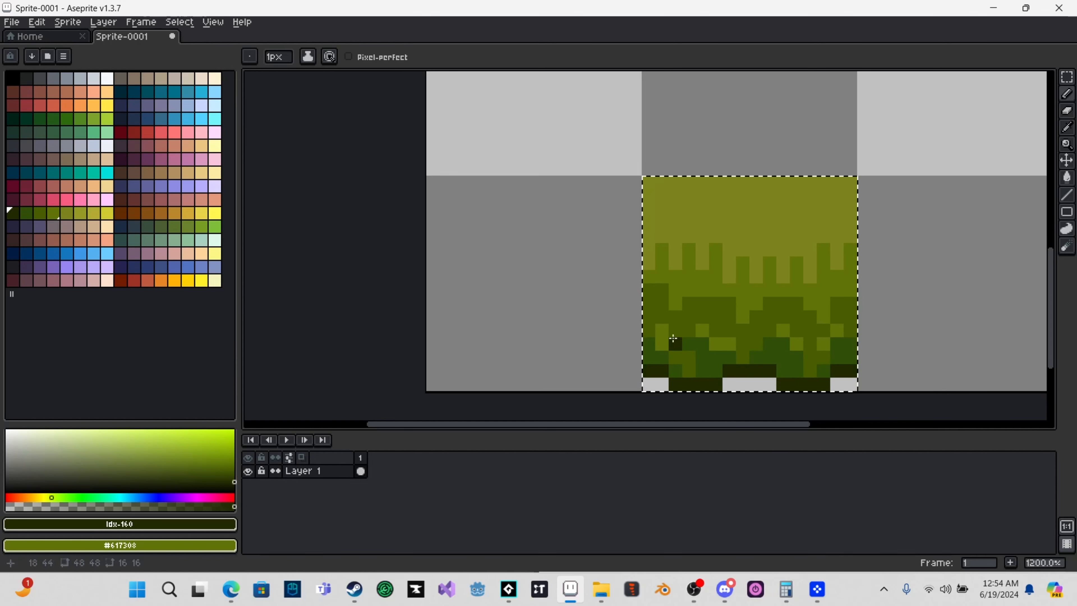
- Draw a small diagonal highlight, 2 px wide and 3 px tall, in Idx-165 near the upper-right corner of the bottom-center grass tile
drag(393, 290, 311, 283)
drag(885, 307, 794, 327)
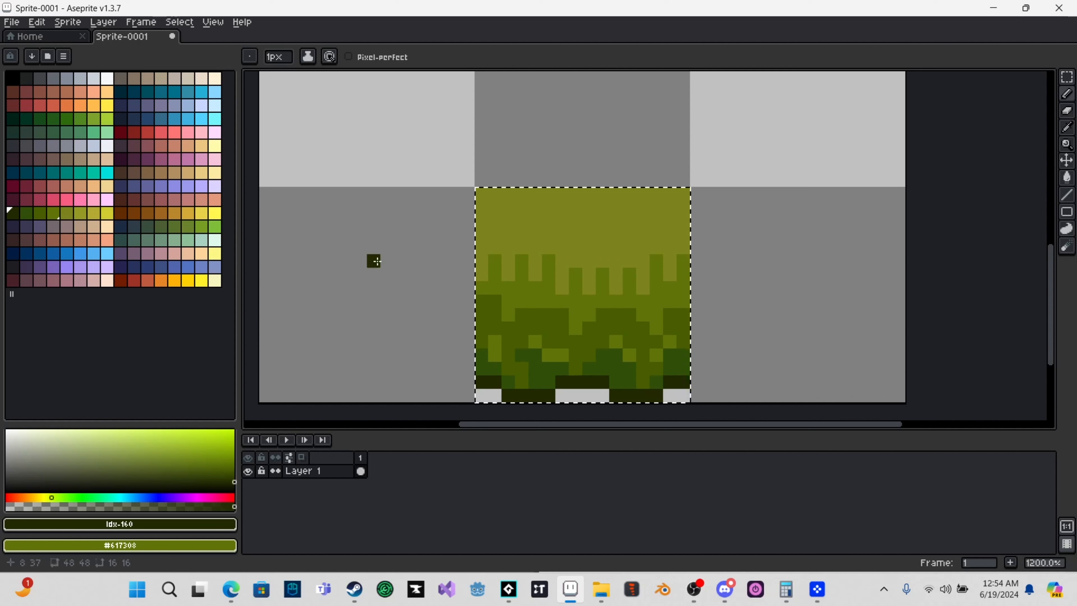
key(i)
click(577, 216)
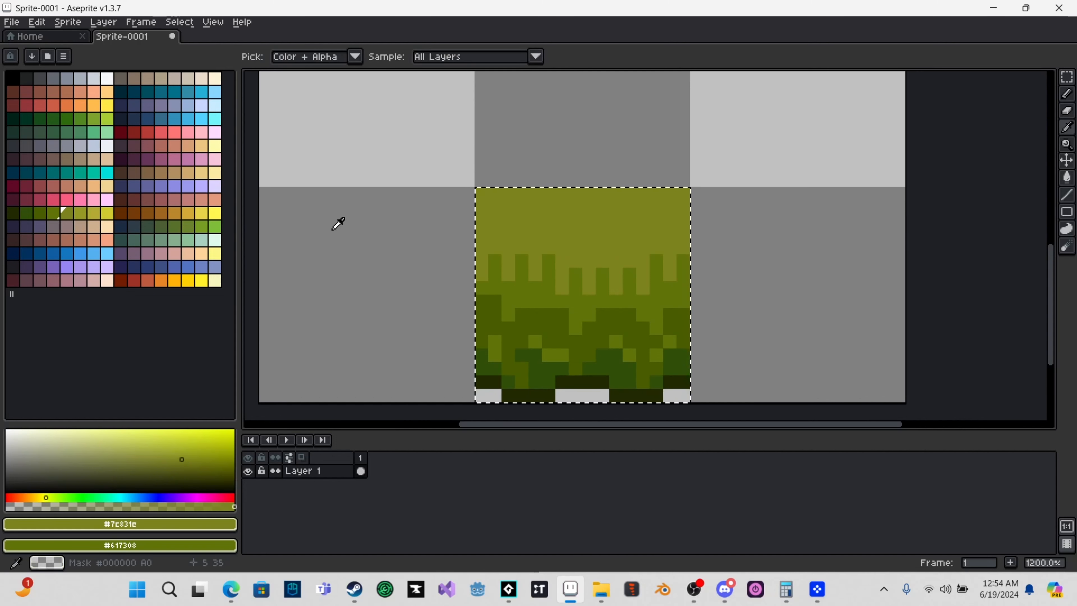
key(b)
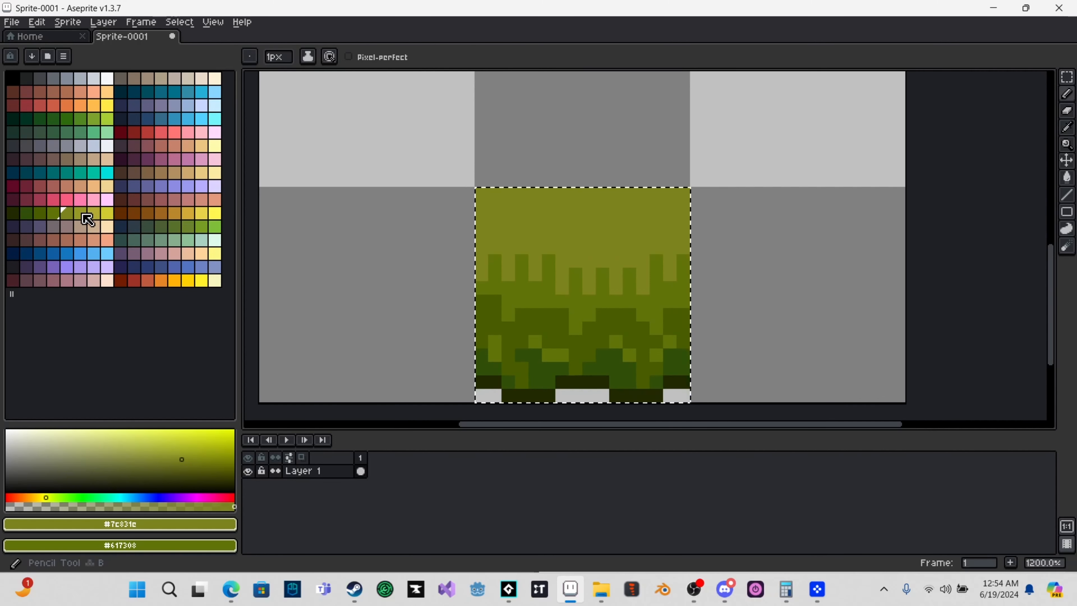
click(82, 214)
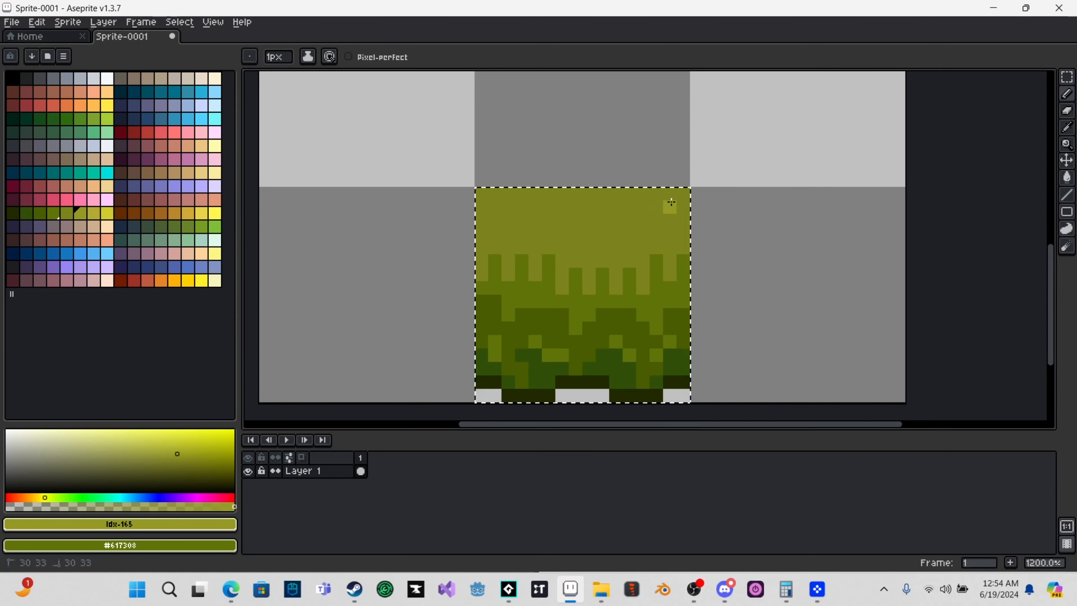
click(671, 222)
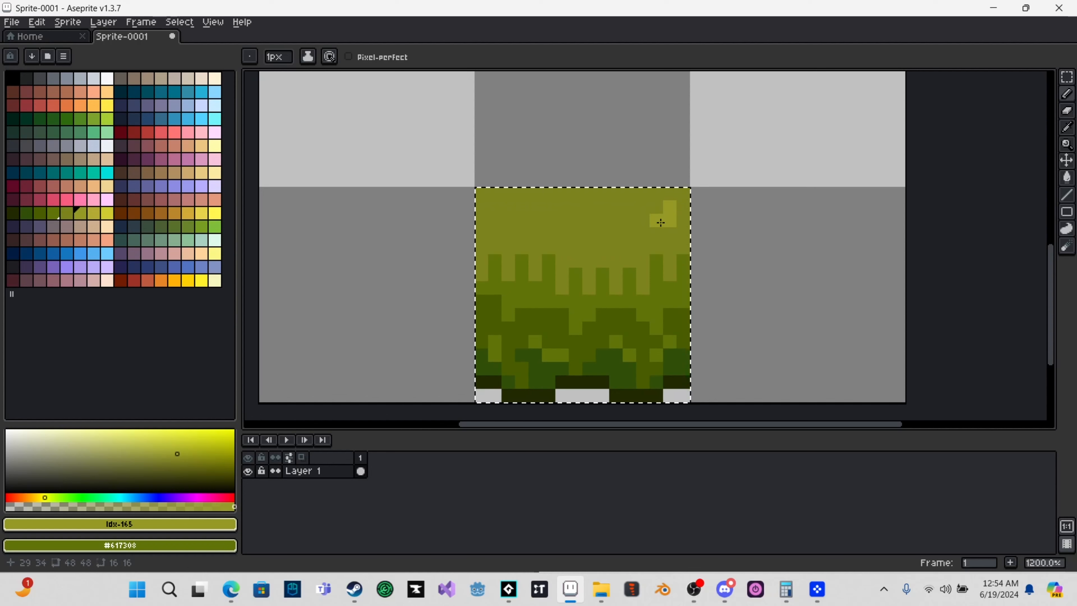
drag(659, 222, 658, 233)
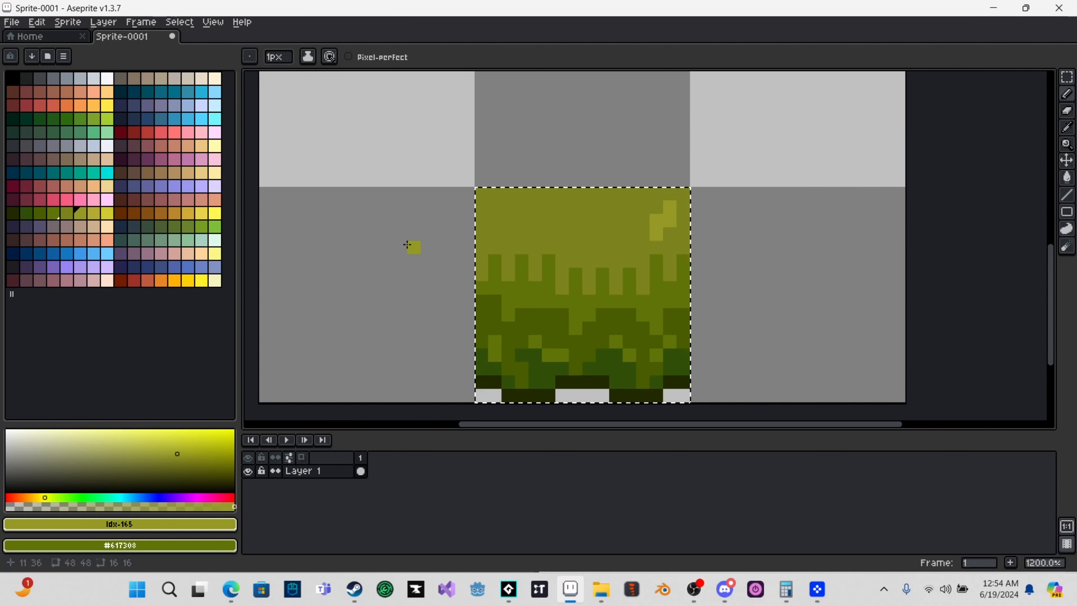
- Copy the bottom-center grass tile and place the copy in the top-center cell at position 16, 0
scroll(407, 244, down, 2)
click(1067, 85)
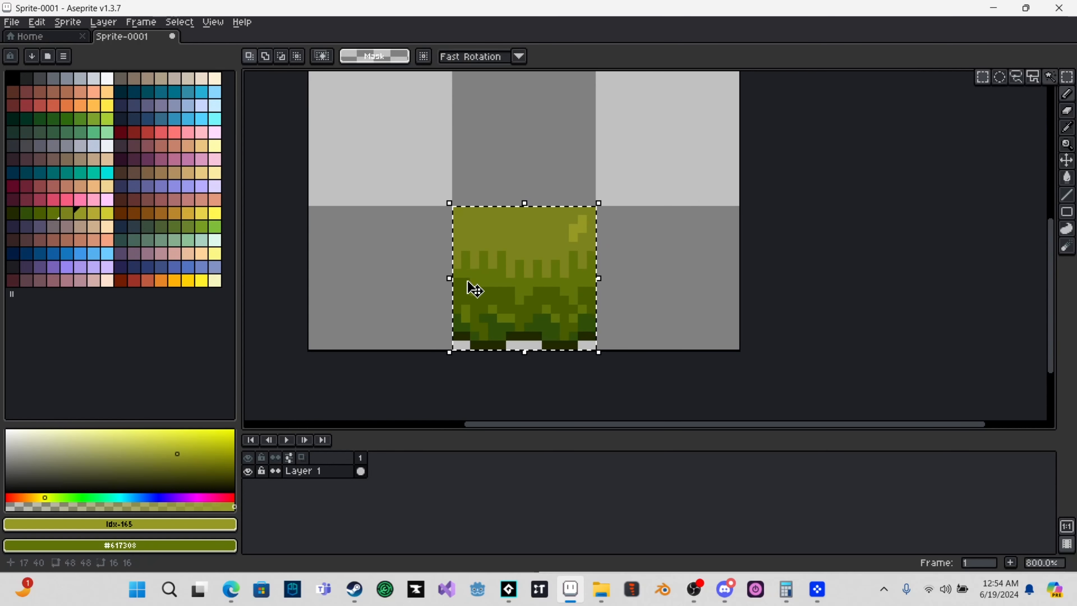
scroll(681, 237, down, 1)
drag(722, 169, 733, 279)
drag(568, 173, 578, 184)
key(ctrl+v)
drag(598, 375, 597, 145)
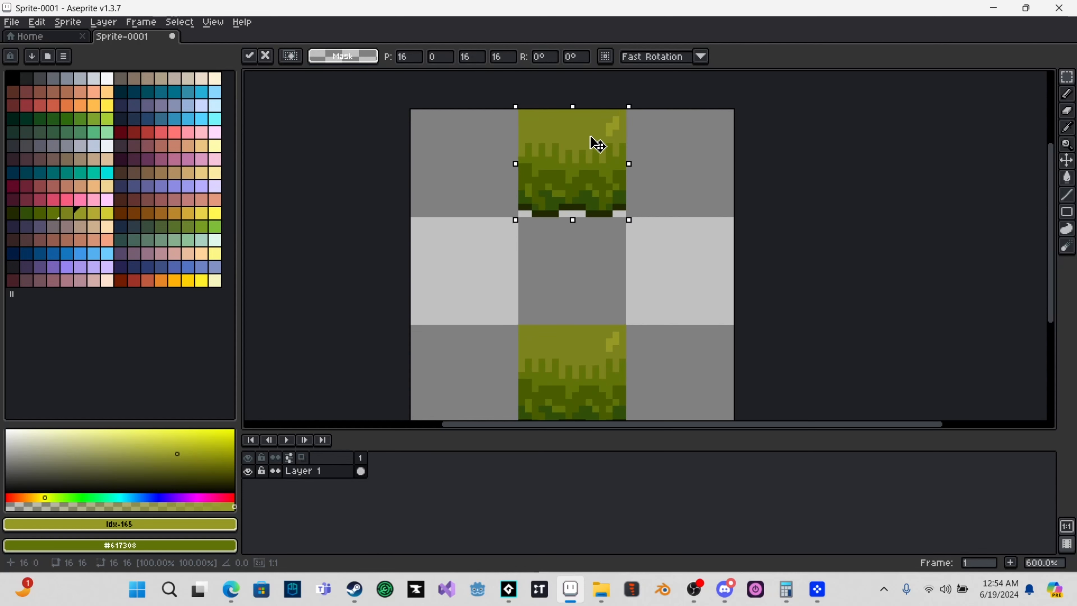
key(ctrl+v)
click(563, 146)
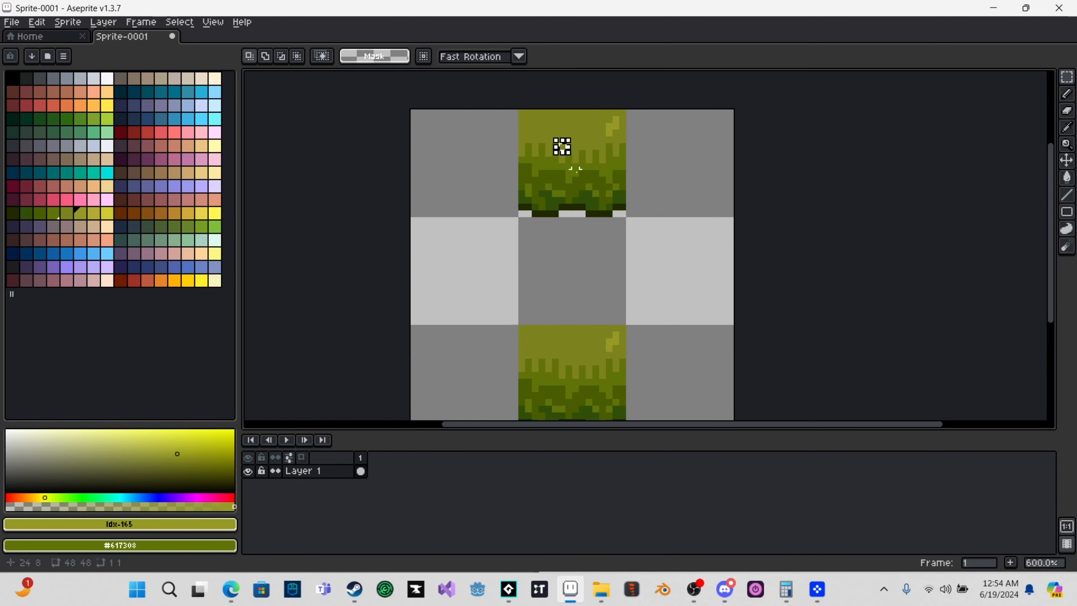
- Paste further copies of the grass tile into the middle-right and middle-left cells
key(ctrl+v)
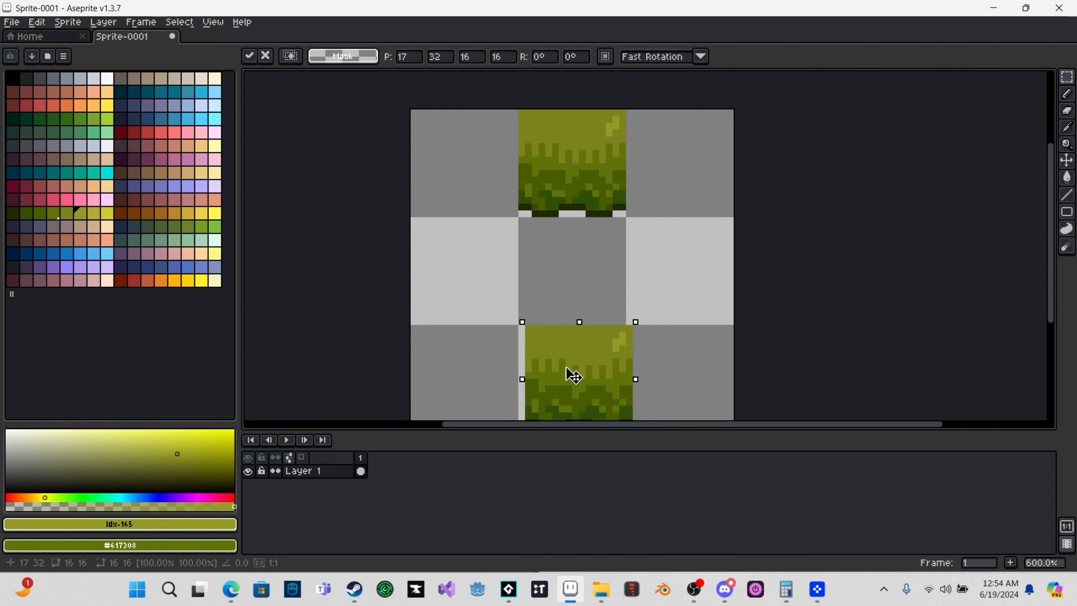
drag(579, 373, 692, 271)
key(ctrl+v)
drag(597, 363, 485, 271)
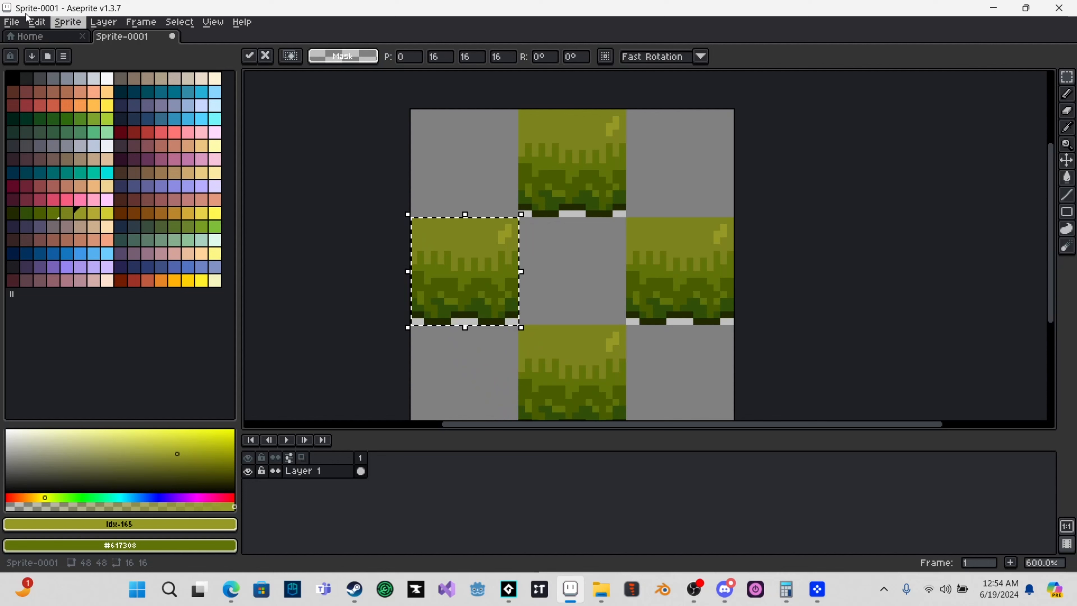
- Rotate the middle-left tile 90° clockwise and the middle-right tile 90° counter-clockwise so their dark edges face outward
click(37, 22)
mouse_move(157, 188)
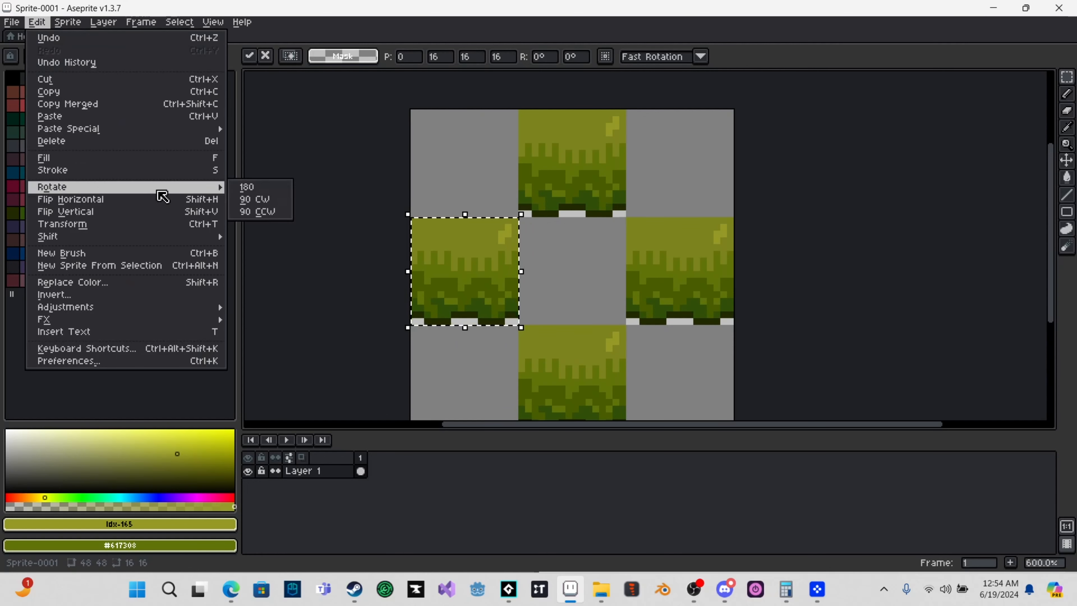
click(256, 196)
double_click(683, 281)
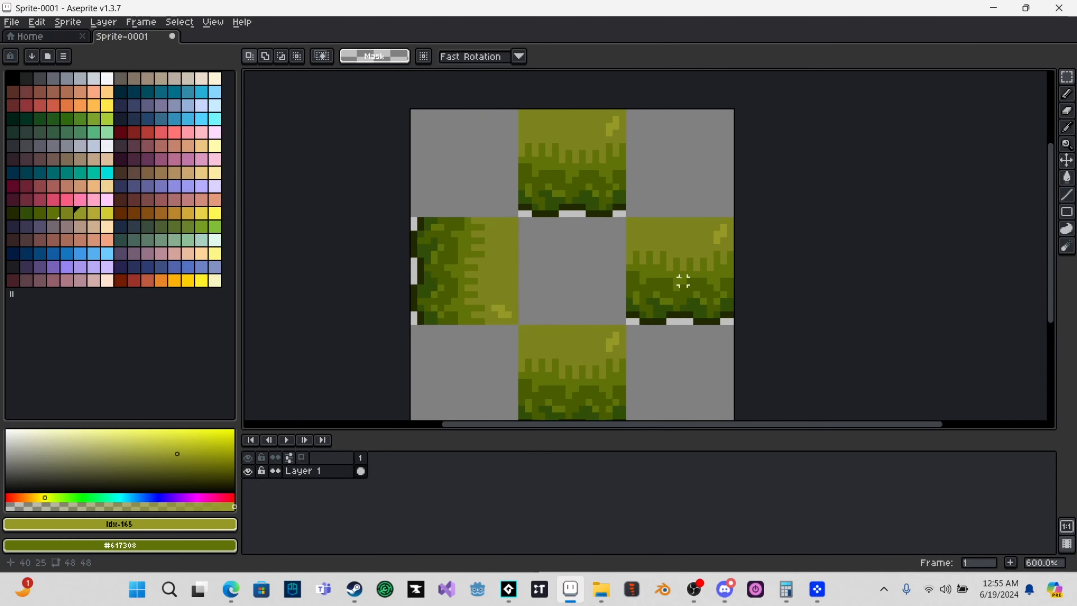
click(42, 23)
click(258, 211)
- Rotate the top-center tile 180° so its dark edge faces upward
double_click(600, 178)
click(37, 21)
mouse_move(117, 193)
click(246, 187)
- Select the bottom-right 16 px cell and fill it with dark green Idx-161
scroll(858, 243, down, 2)
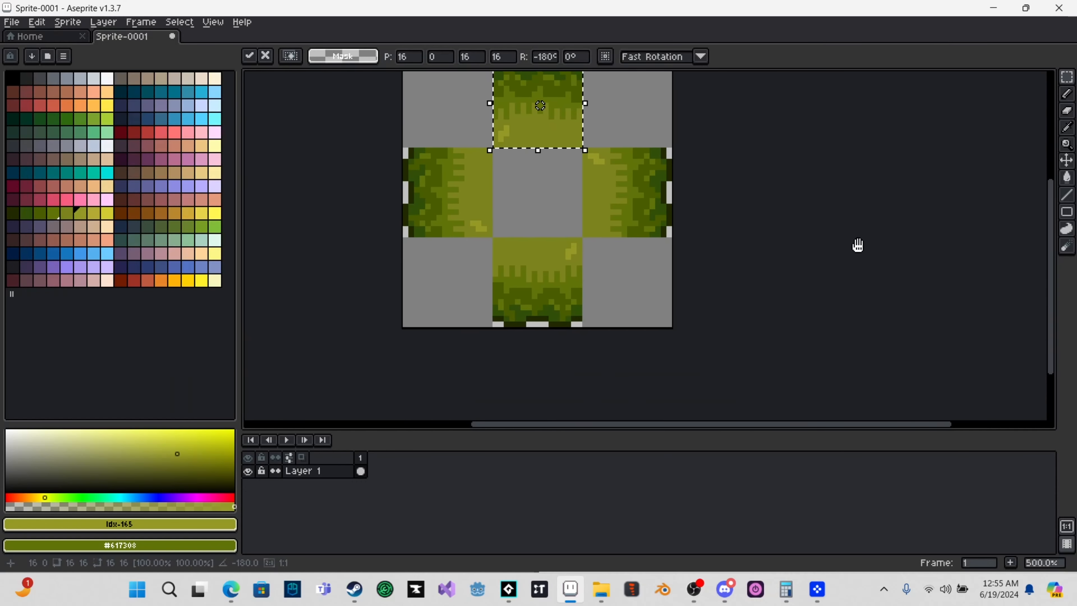
scroll(602, 243, right, 2)
drag(789, 260, 873, 310)
scroll(613, 349, up, 1)
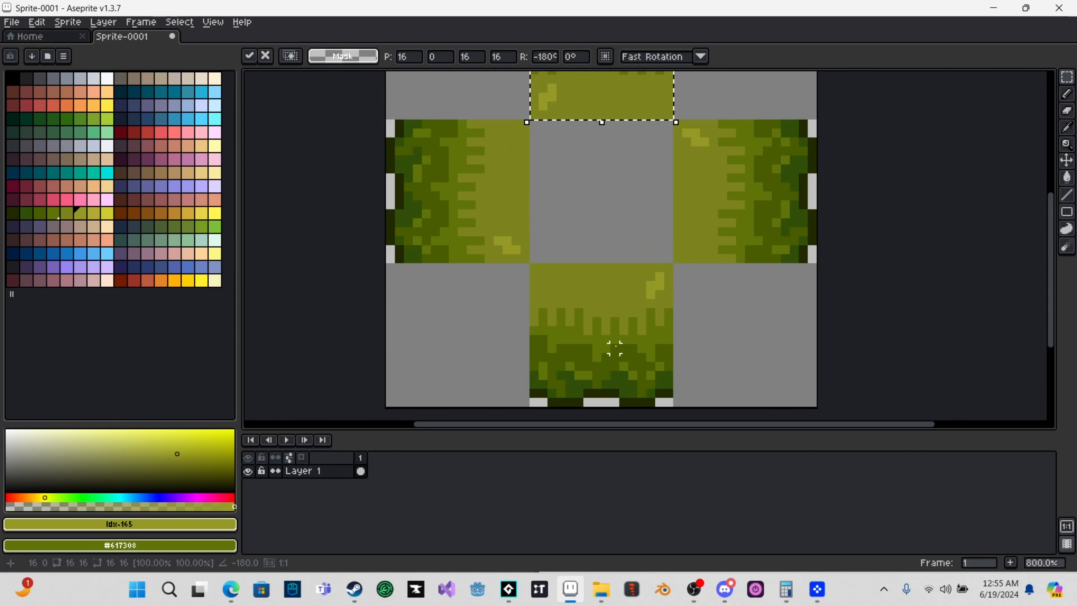
drag(781, 332, 836, 286)
double_click(510, 291)
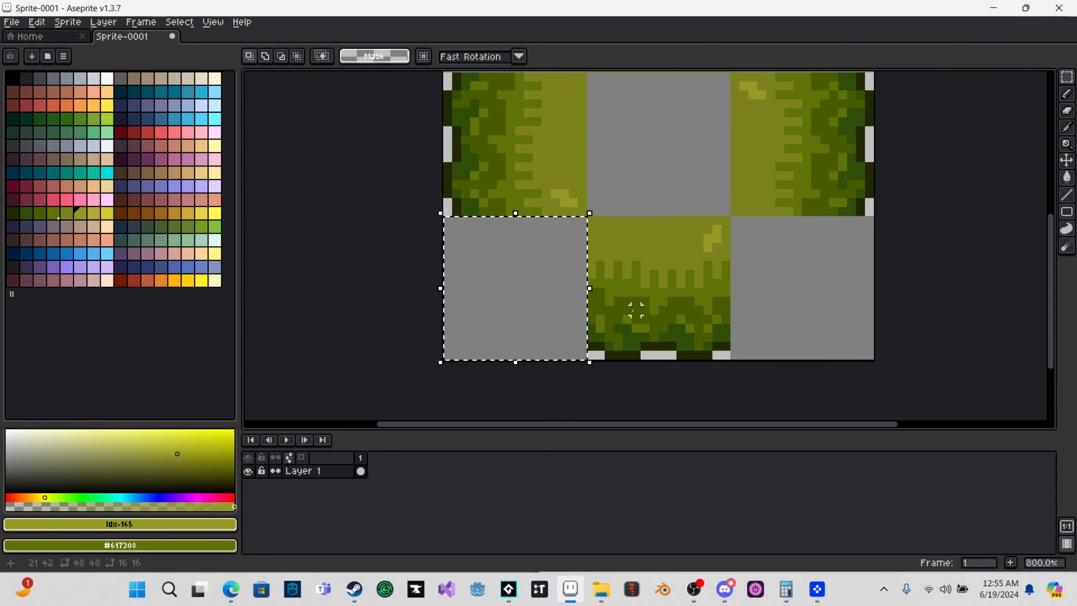
drag(916, 310, 777, 301)
double_click(673, 274)
drag(818, 260, 745, 260)
scroll(612, 269, up, 2)
mouse_move(824, 207)
mouse_down()
mouse_move(825, 162)
mouse_move(803, 136)
mouse_move(806, 203)
mouse_up()
scroll(785, 157, down, 1)
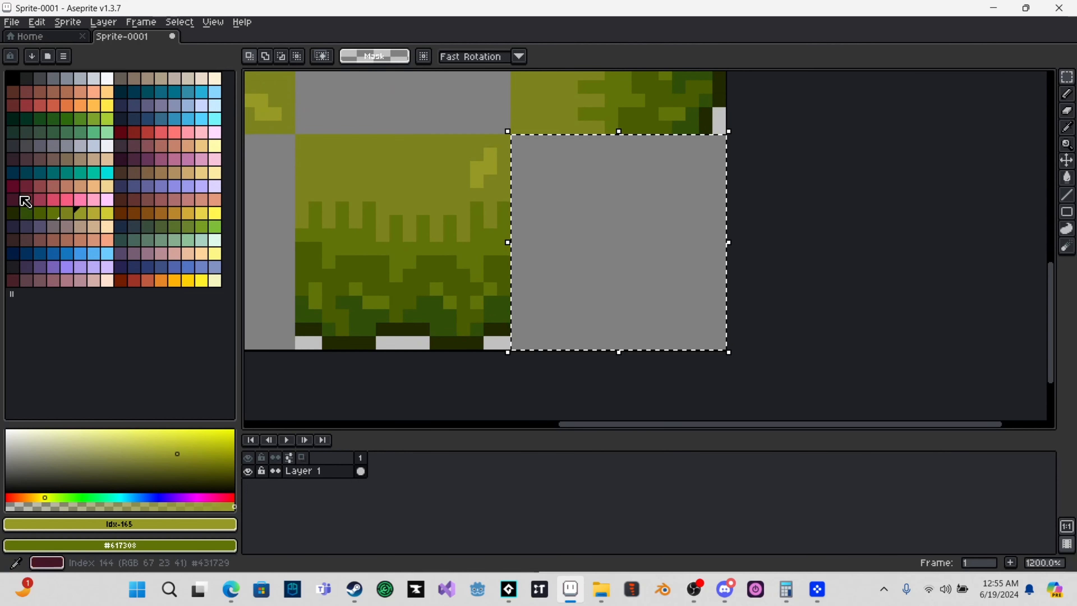
click(28, 213)
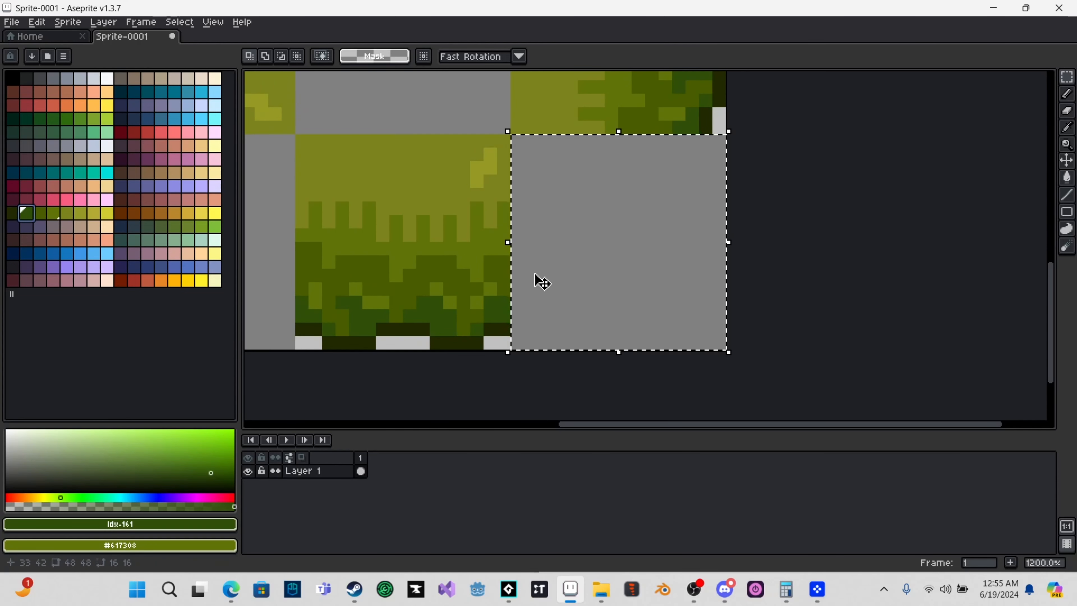
key(g)
click(676, 300)
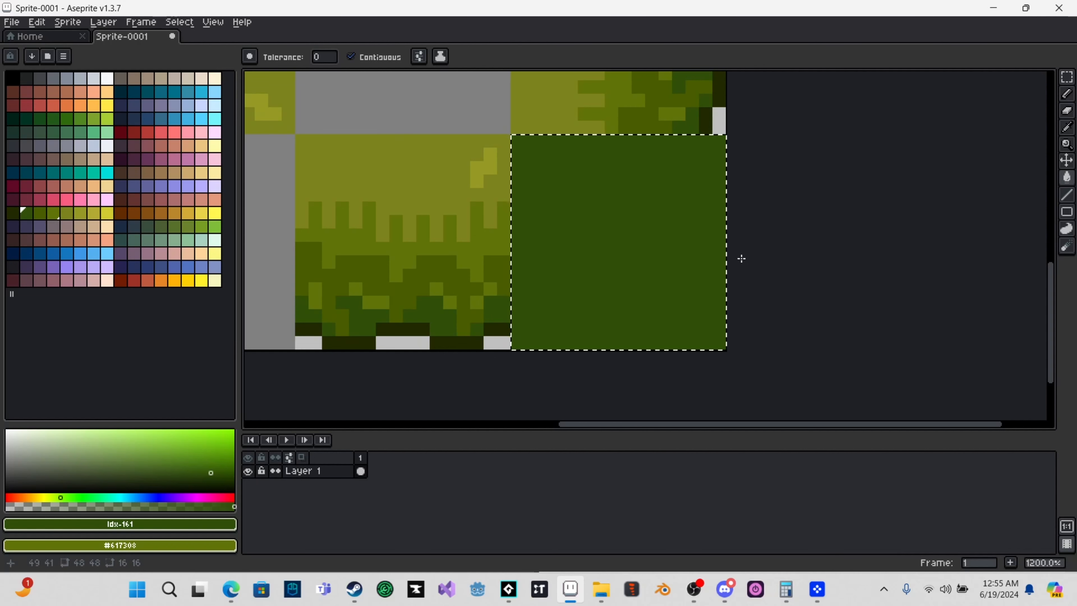
- Erase a margin along the right and bottom edges of the bottom-right tile with a 2 px eraser
key(b)
drag(720, 161, 719, 160)
drag(698, 309, 699, 336)
mouse_move(524, 323)
mouse_down()
mouse_move(539, 338)
mouse_move(524, 323)
mouse_up()
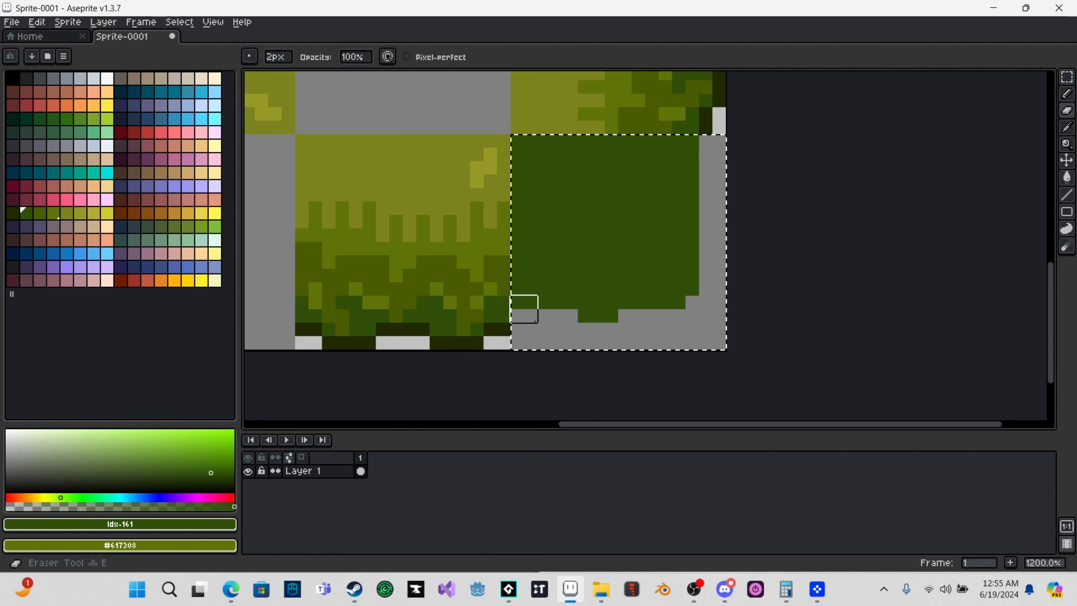
- Redraw the over-erased bottom row of the bottom-right tile in Idx-161 to straighten its lower edge
key(b)
drag(518, 315, 585, 316)
drag(665, 312, 637, 315)
click(629, 315)
- Erase the outer corner of the bottom-right tile in small pixel steps to round it off
key(e)
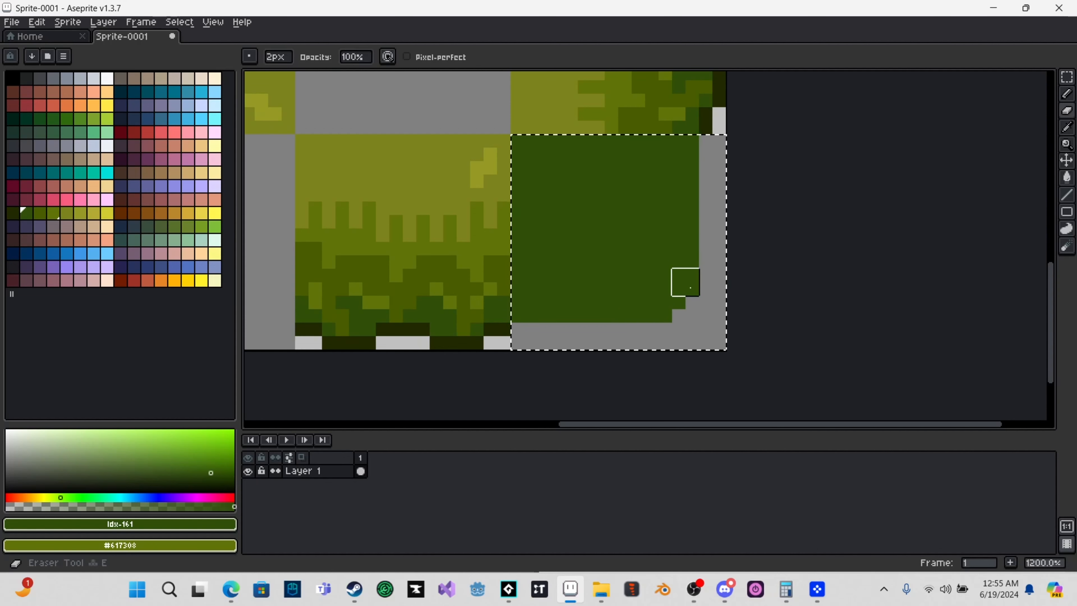
scroll(692, 291, down, 1)
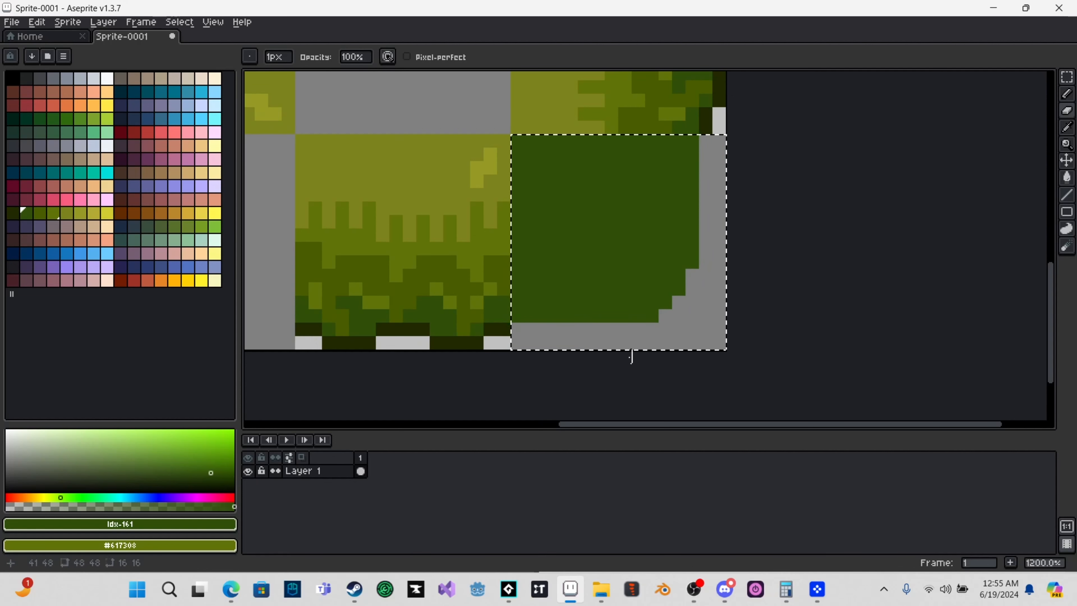
drag(652, 315, 637, 315)
click(692, 261)
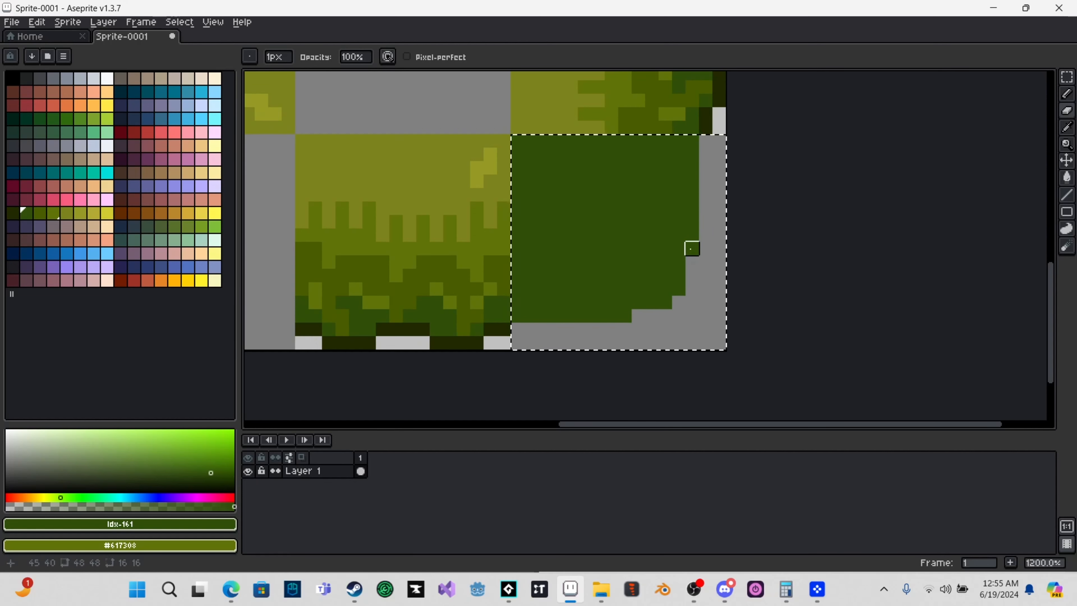
scroll(730, 325, down, 2)
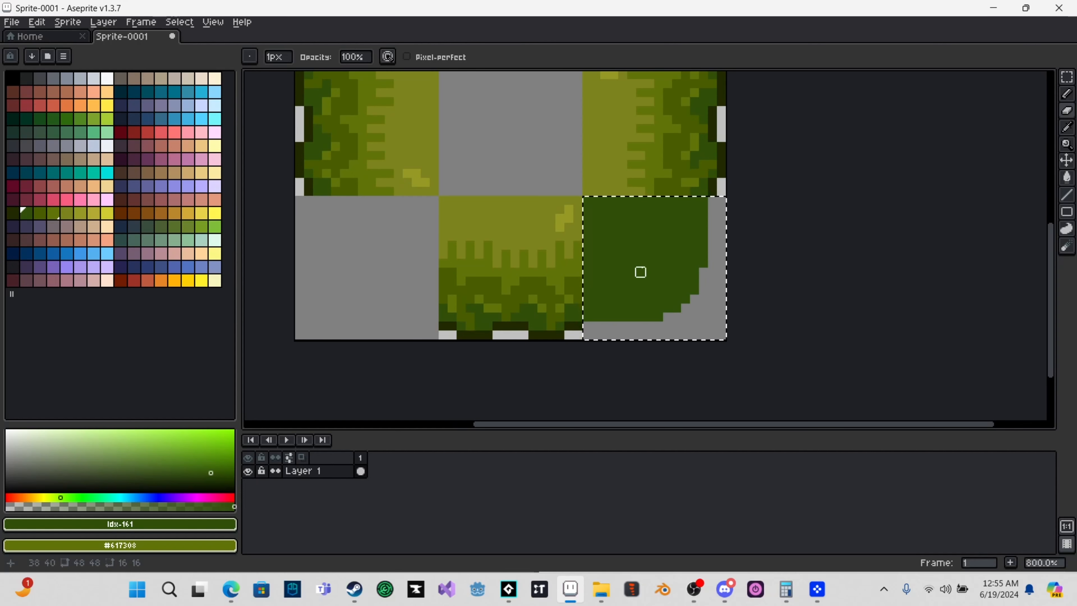
- Add a 4 px long, 1 px deep bump of #2f4f08 below the bottom-right tile's lower edge
key(i)
click(629, 262)
key(b)
scroll(604, 340, up, 2)
click(589, 325)
click(609, 326)
click(643, 327)
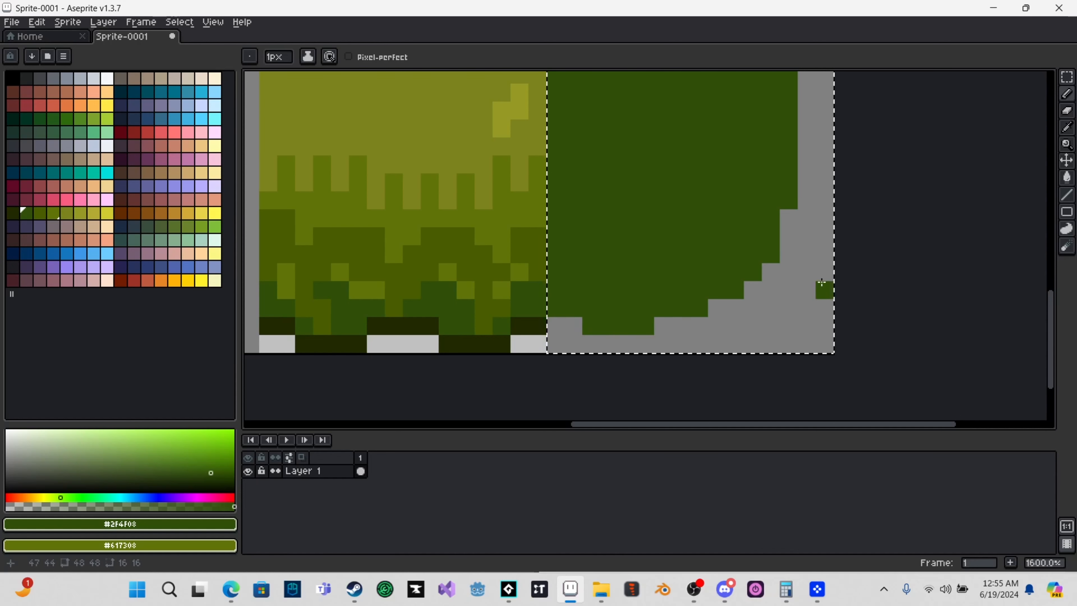
- Add a 4 px long, 1 px deep bump of #2f4f08 on the right edge of the bottom-right tile
scroll(805, 220, down, 3)
drag(849, 198, 791, 229)
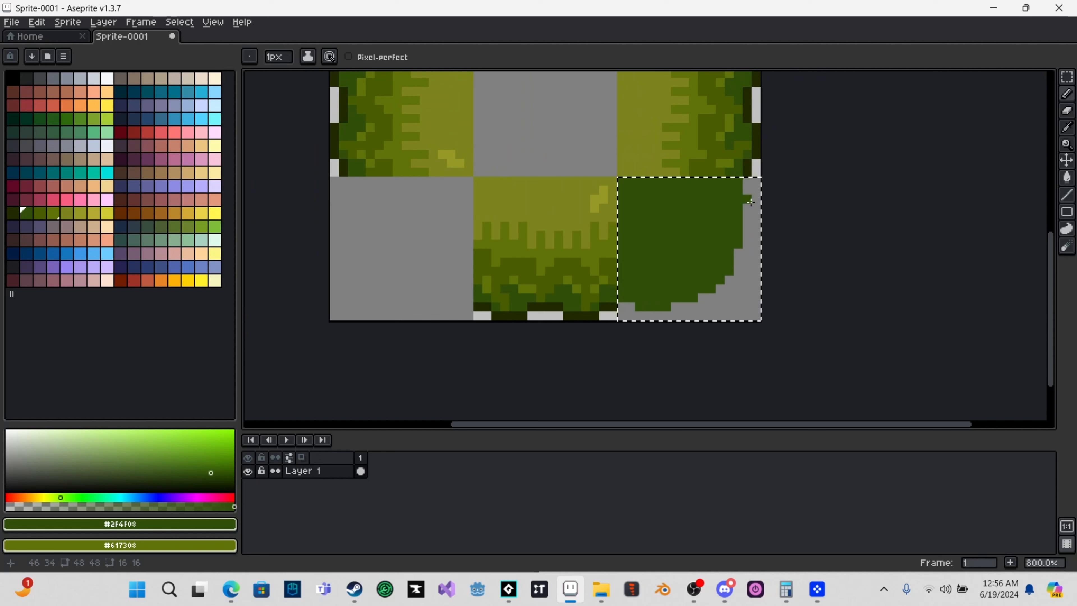
drag(748, 199, 748, 224)
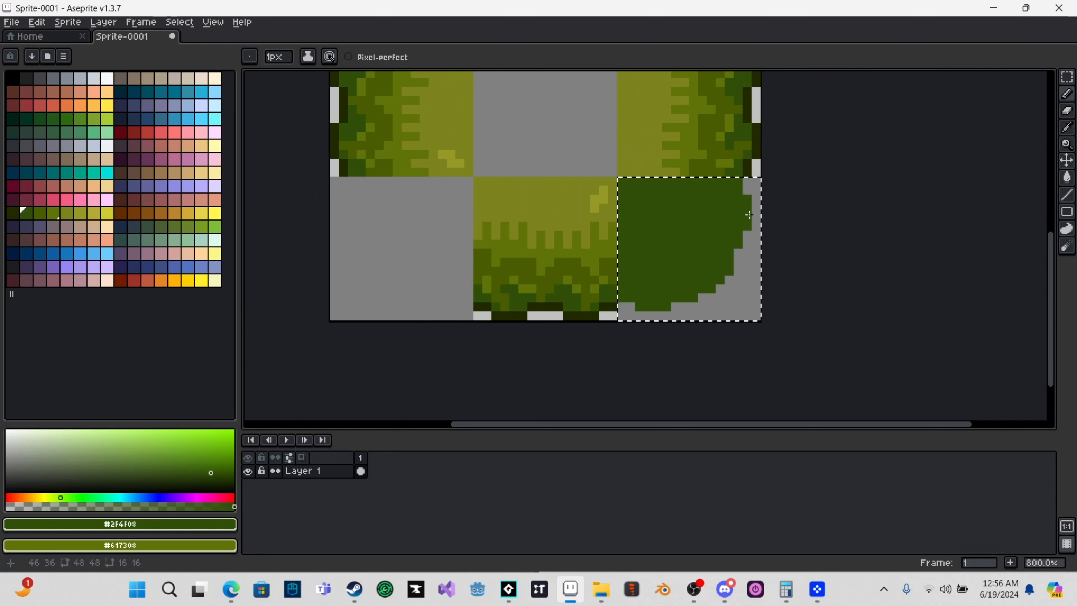
drag(800, 309, 779, 260)
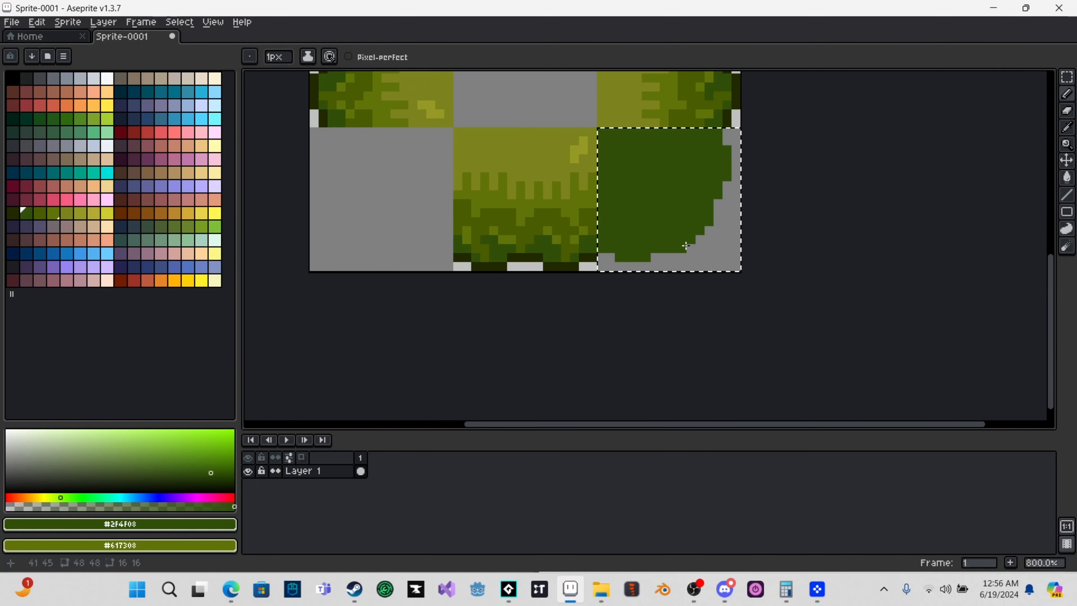
key(e)
mouse_move(673, 248)
mouse_down()
mouse_move(700, 248)
mouse_move(691, 231)
mouse_move(700, 248)
mouse_move(709, 193)
mouse_up()
scroll(714, 233, down, 1)
scroll(712, 229, up, 3)
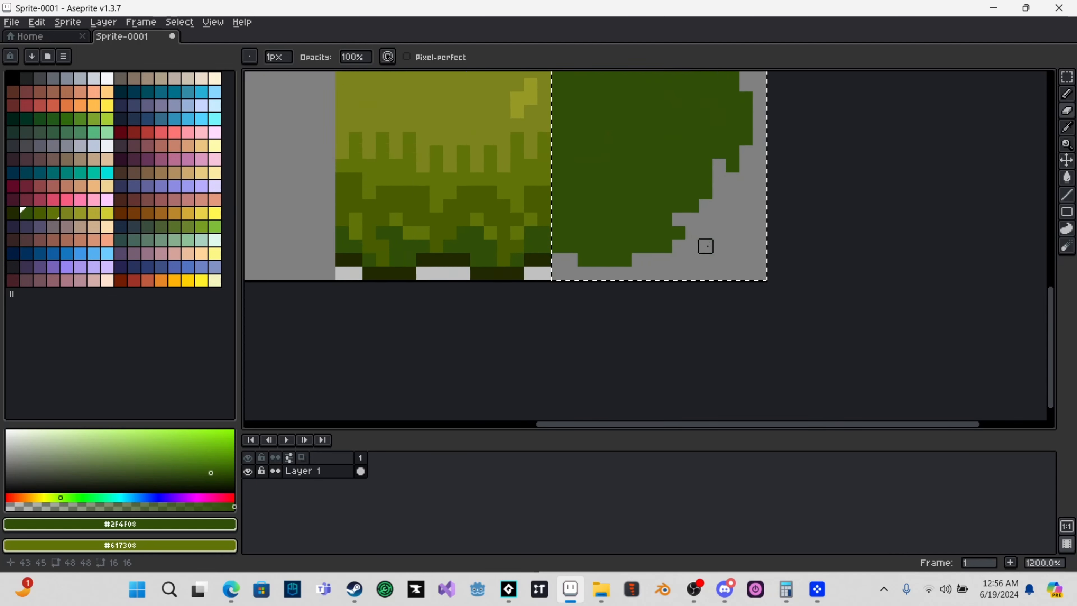
scroll(704, 245, down, 2)
scroll(736, 220, down, 1)
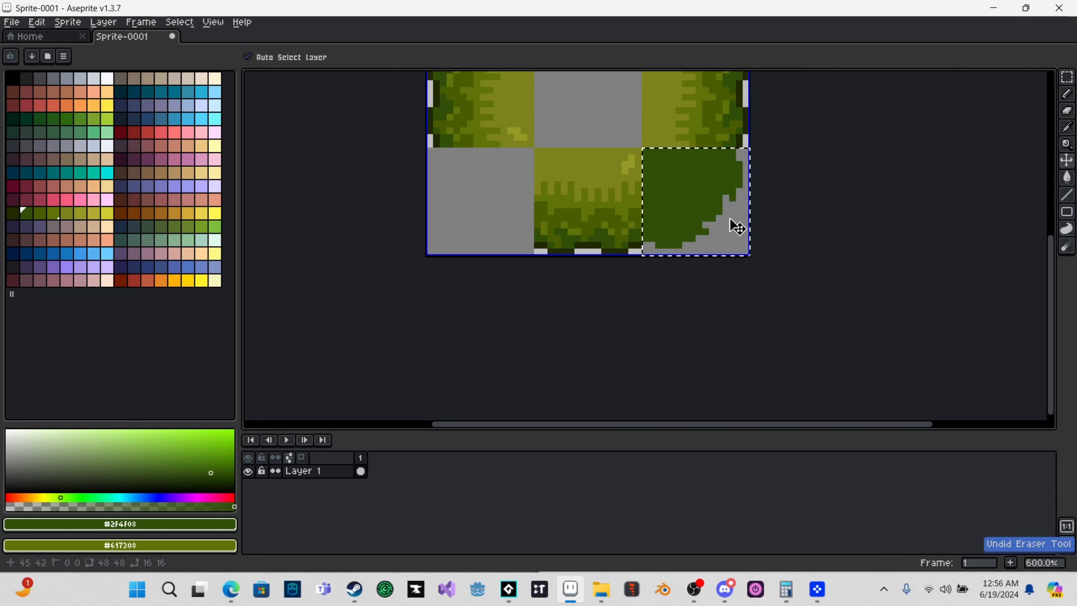
scroll(763, 216, down, 1)
scroll(739, 258, up, 2)
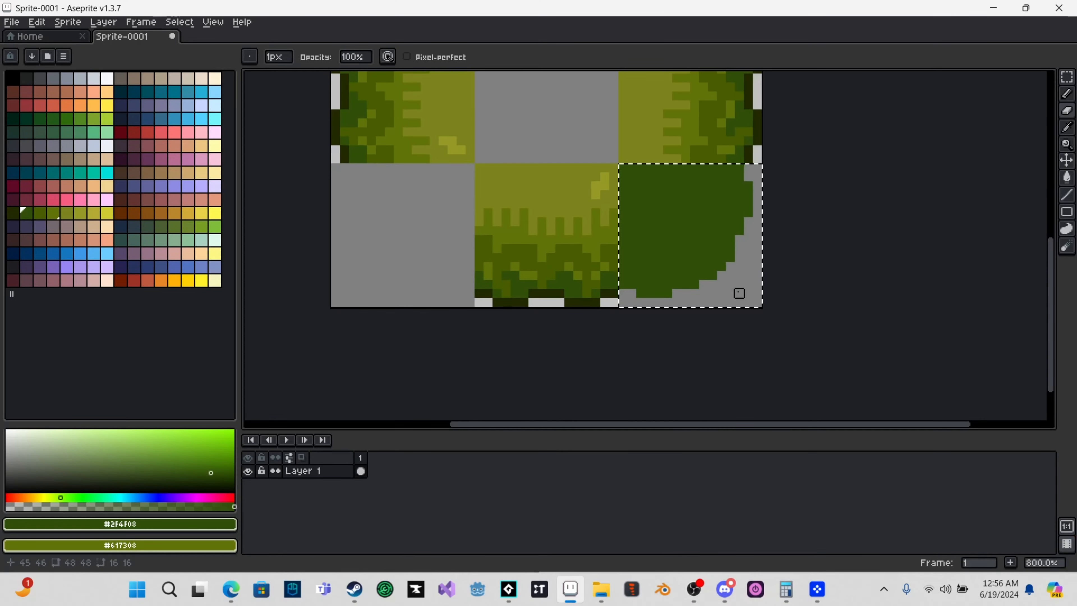
scroll(739, 293, down, 1)
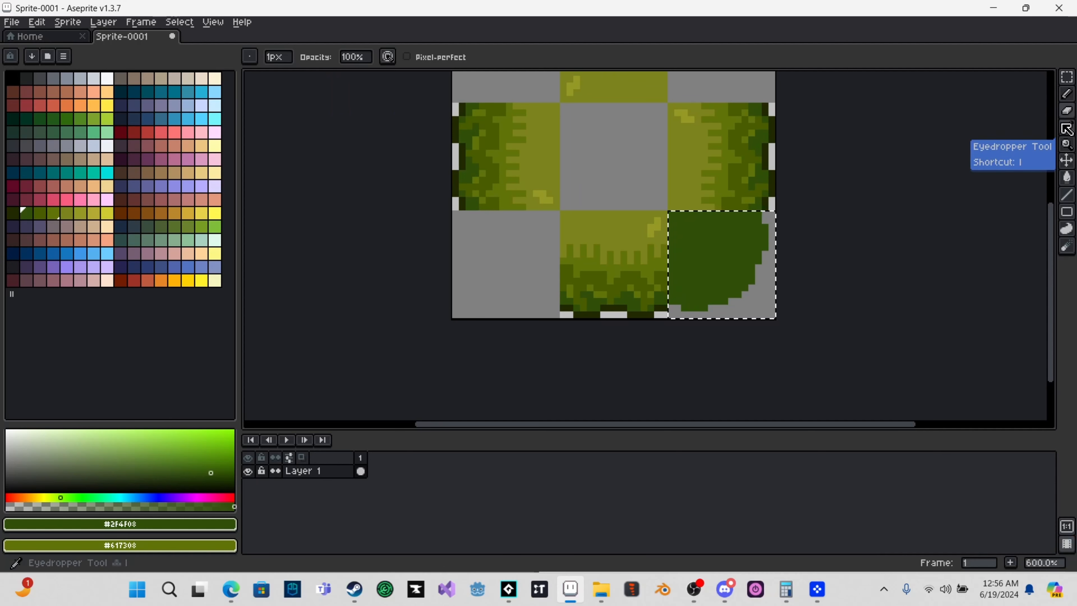
- Paint a small Idx-162 grass tuft with the Pencil at the lower bump of the bottom-right tile
click(1067, 94)
scroll(723, 286, up, 1)
scroll(722, 287, up, 2)
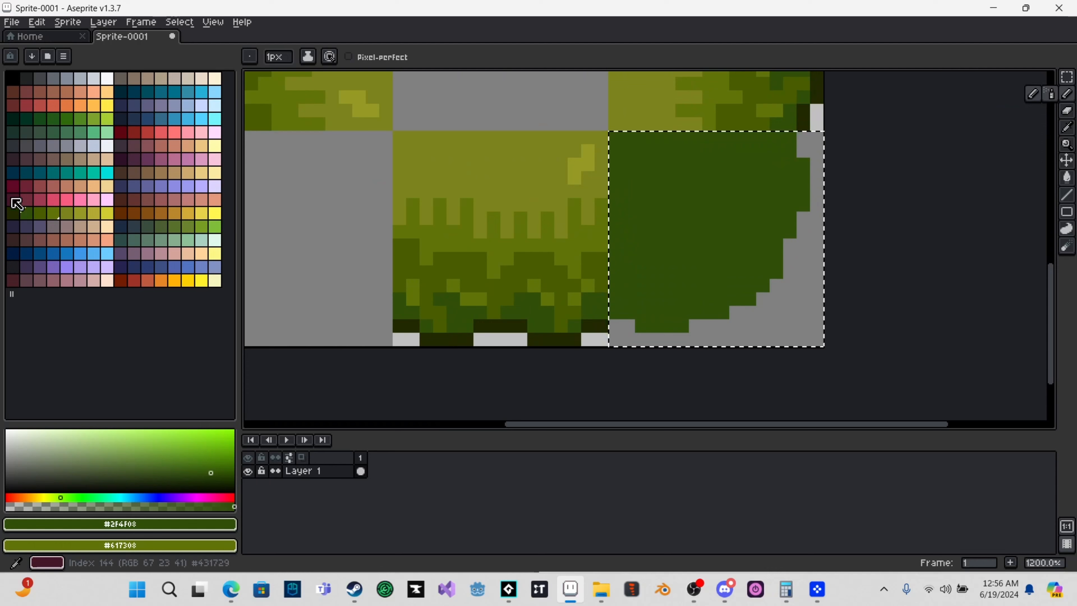
click(39, 212)
scroll(617, 300, up, 1)
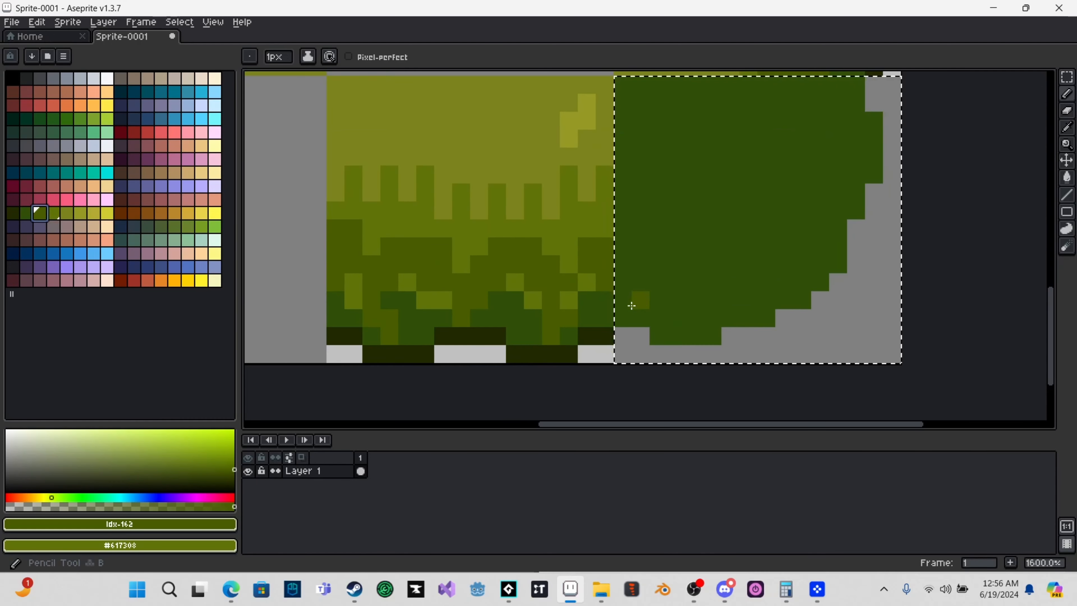
mouse_move(677, 318)
mouse_down()
mouse_move(678, 336)
mouse_move(655, 302)
mouse_up()
click(656, 302)
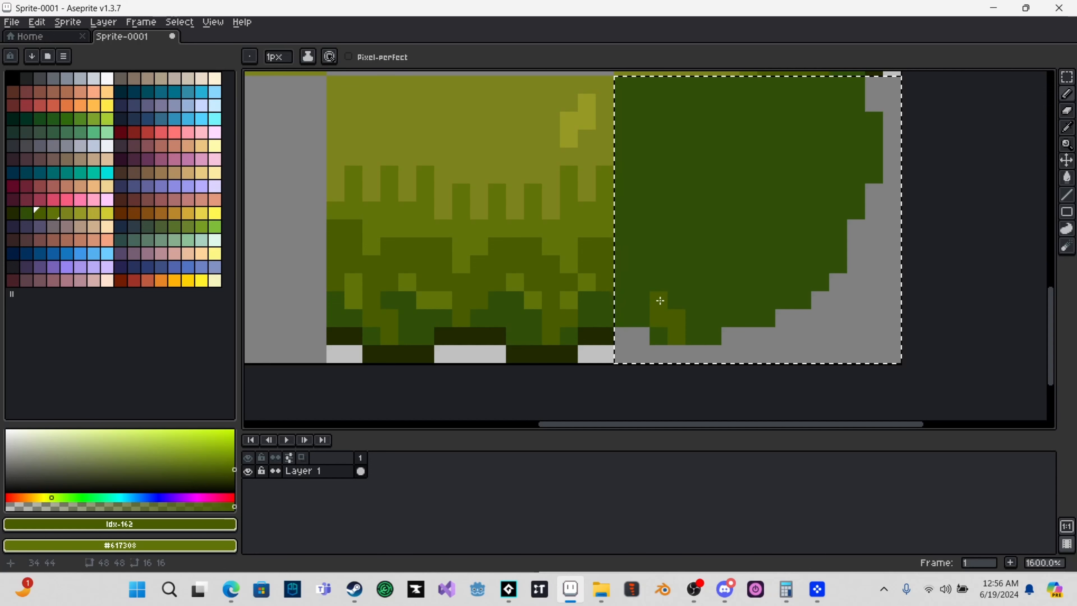
- Add three more small Idx-162 tufts spaced along the rounded outer edge of the bottom-right tile
drag(898, 166, 897, 213)
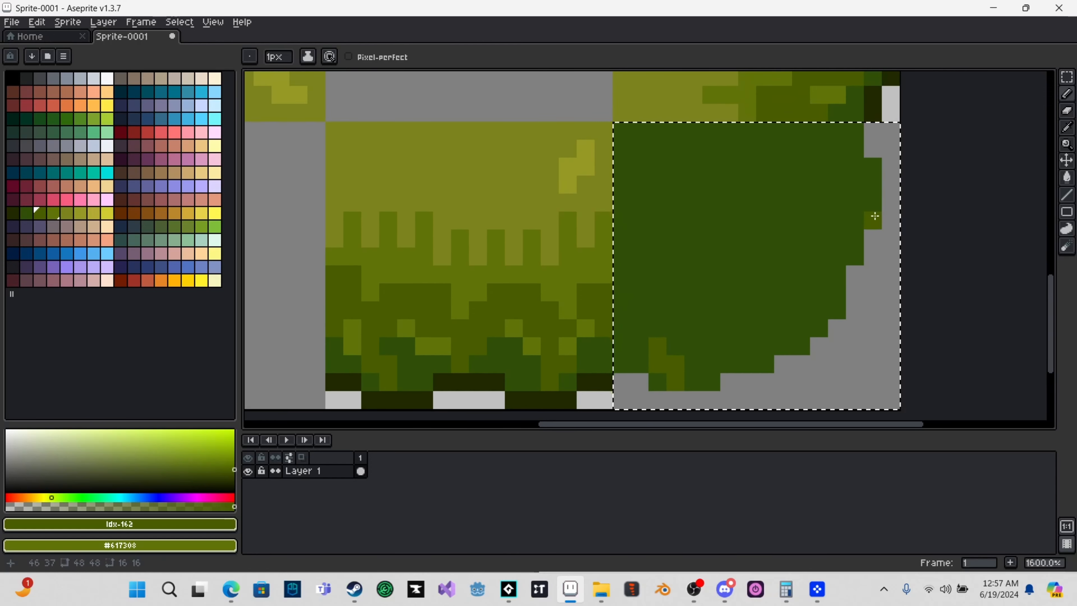
click(855, 186)
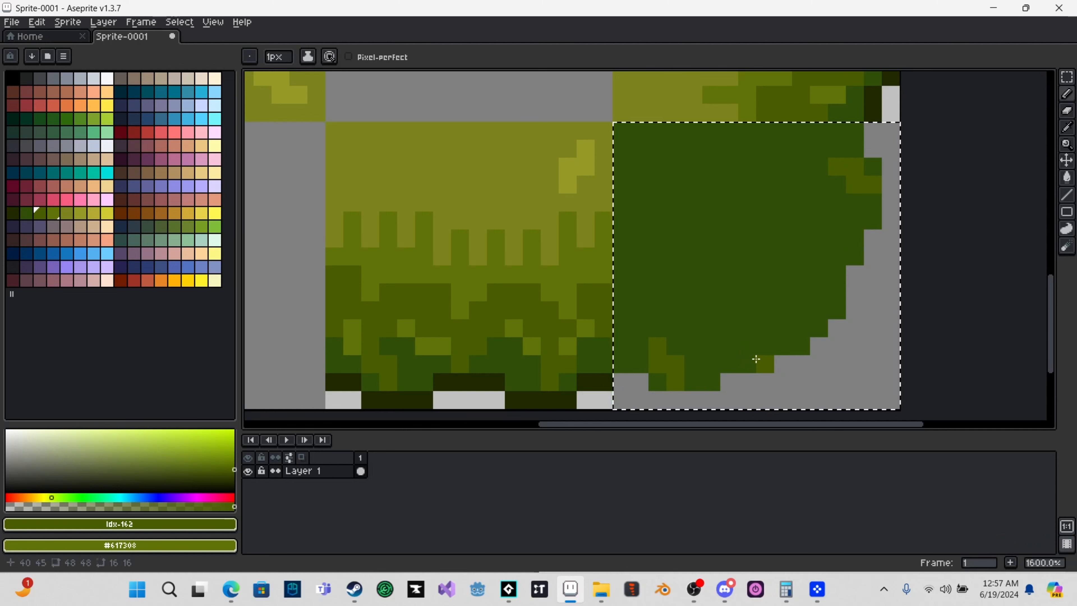
click(747, 328)
click(783, 311)
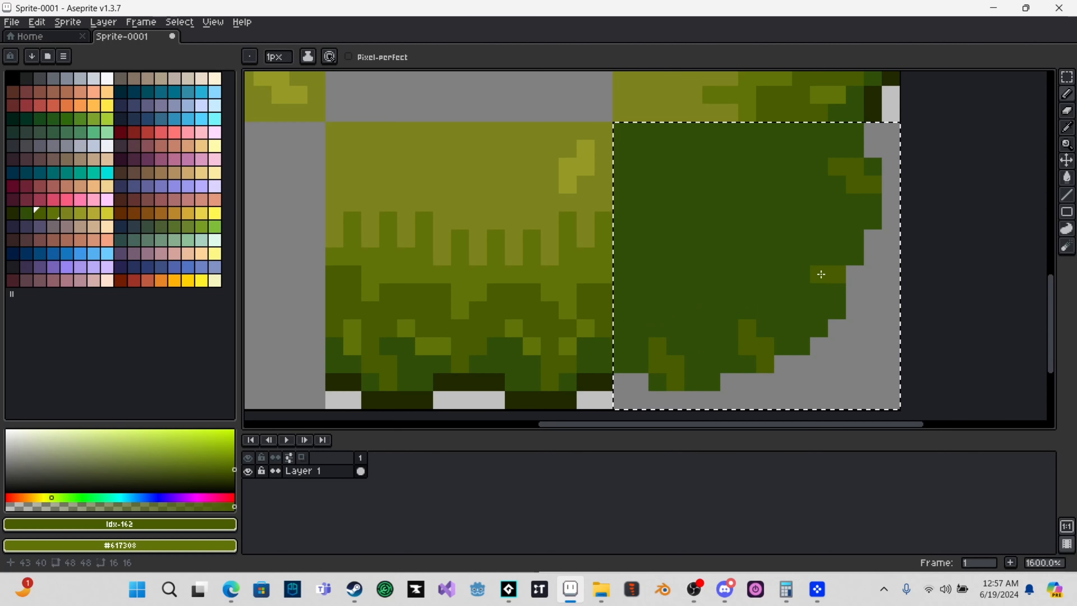
drag(849, 333, 892, 334)
- Connect the bottom-right tile's tufts with a jagged Idx-162 line and fill the area inside it with Idx-162
scroll(654, 326, down, 1)
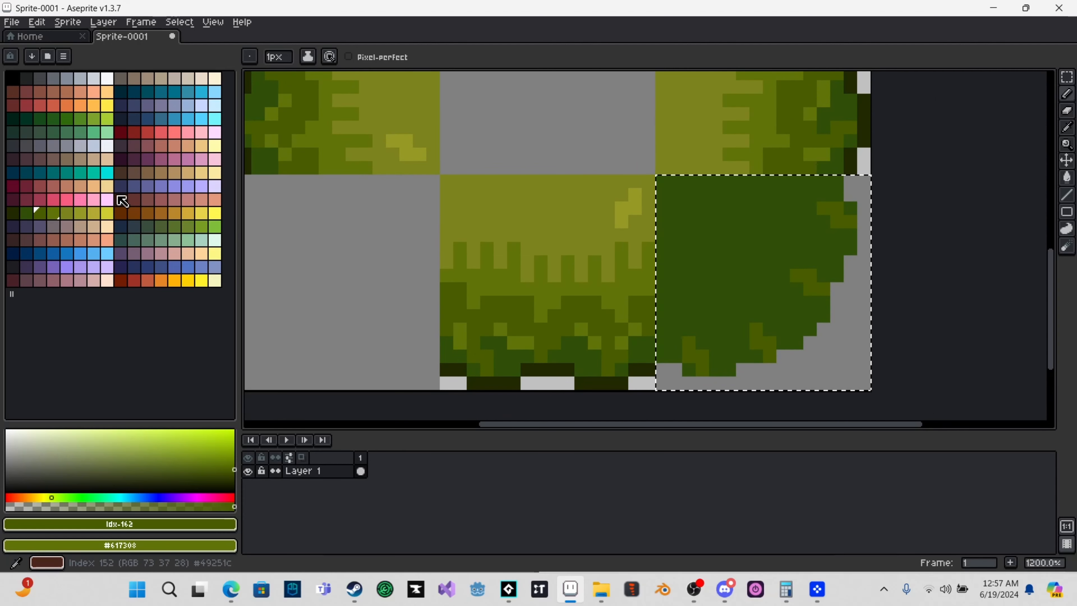
click(53, 213)
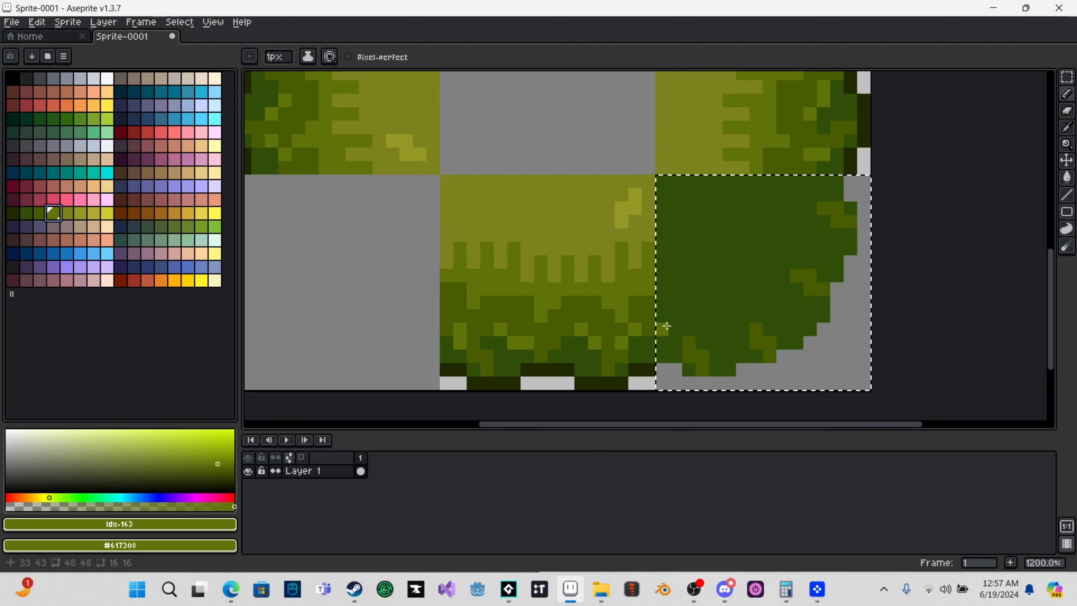
click(40, 213)
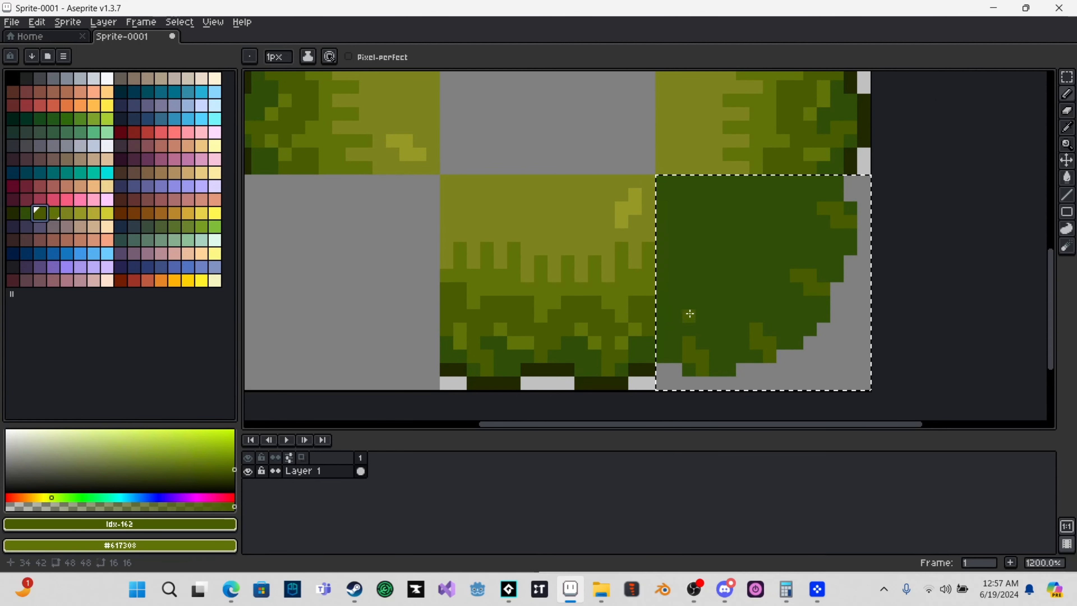
drag(659, 338, 685, 339)
click(689, 334)
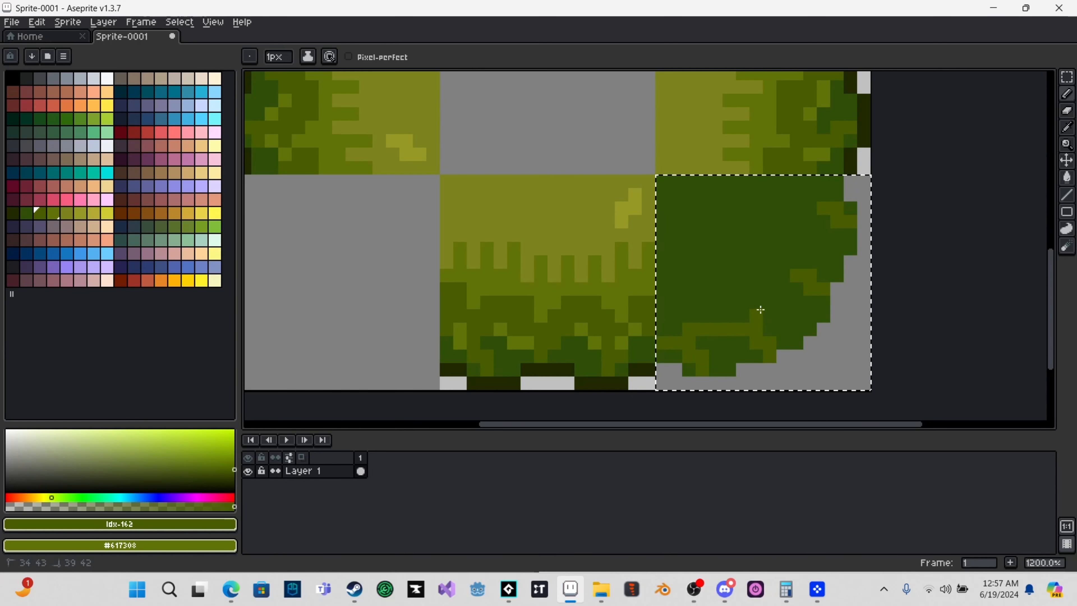
drag(777, 301, 790, 281)
key(ctrl+z)
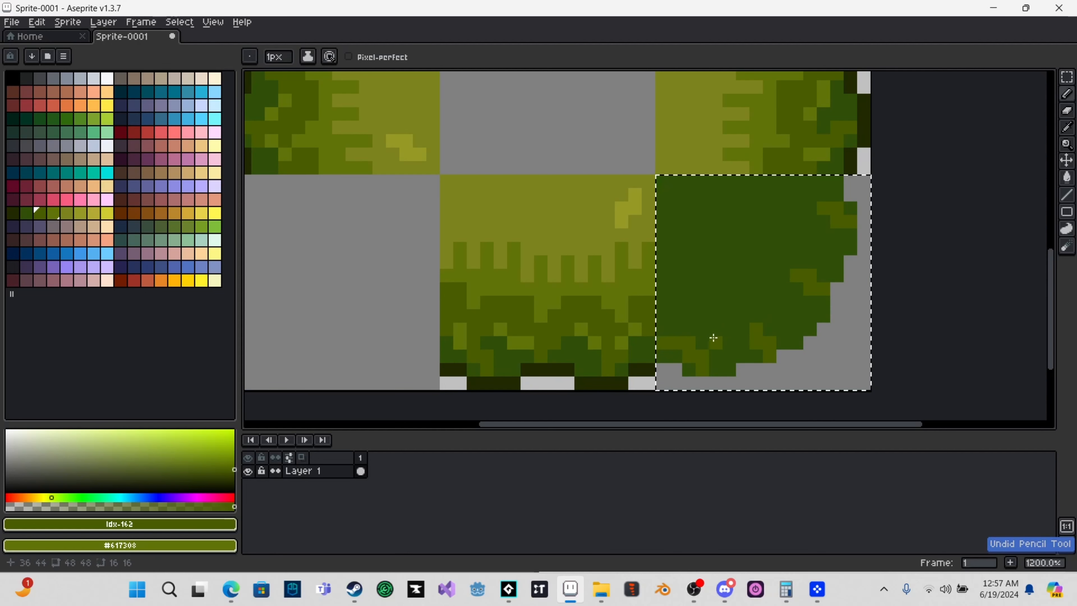
drag(709, 331, 753, 317)
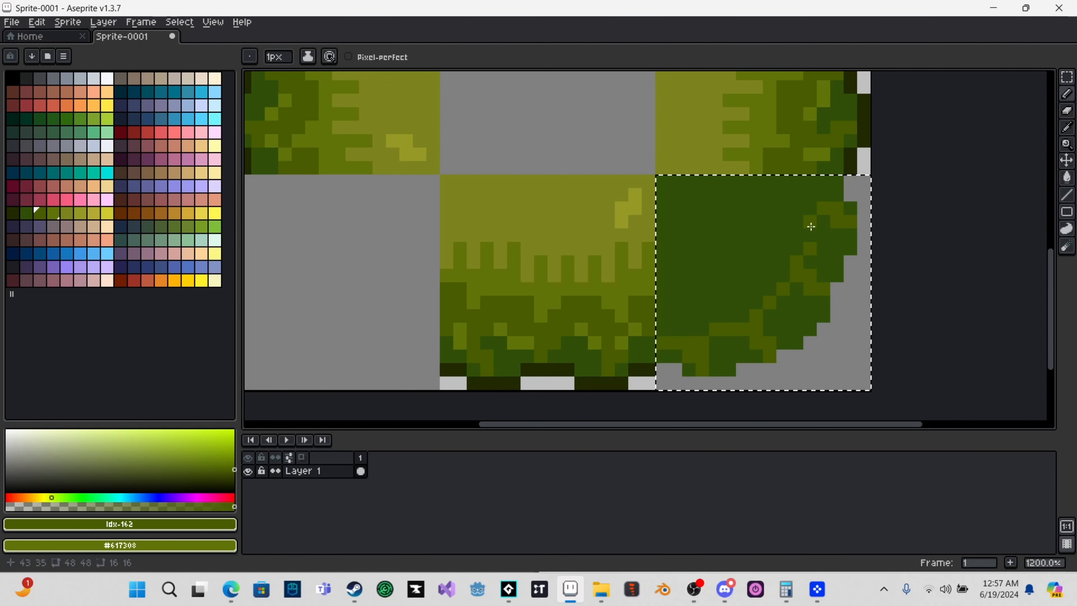
click(810, 235)
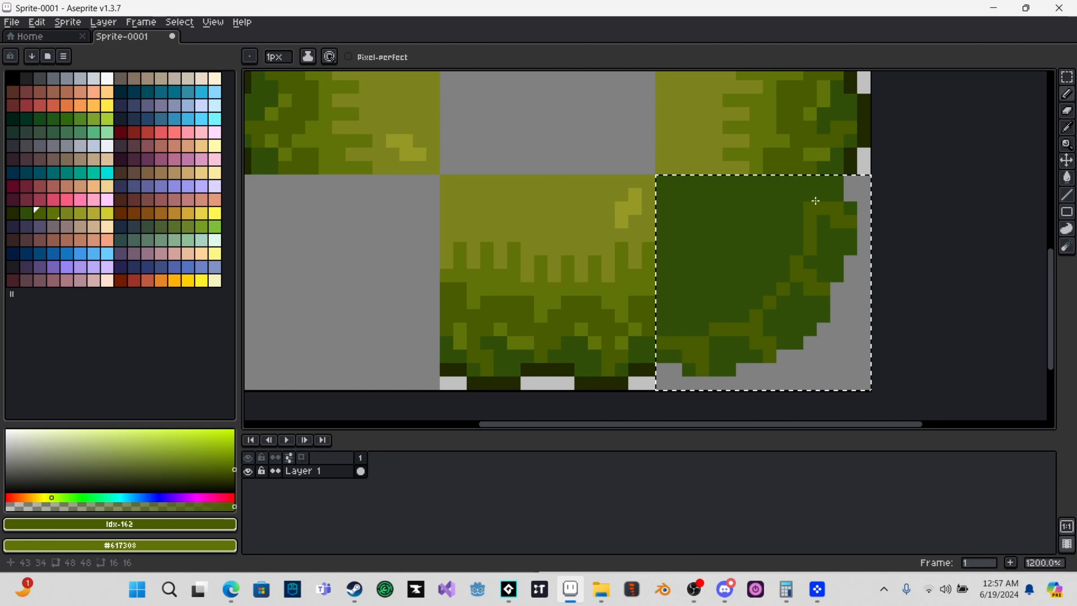
key(g)
click(714, 240)
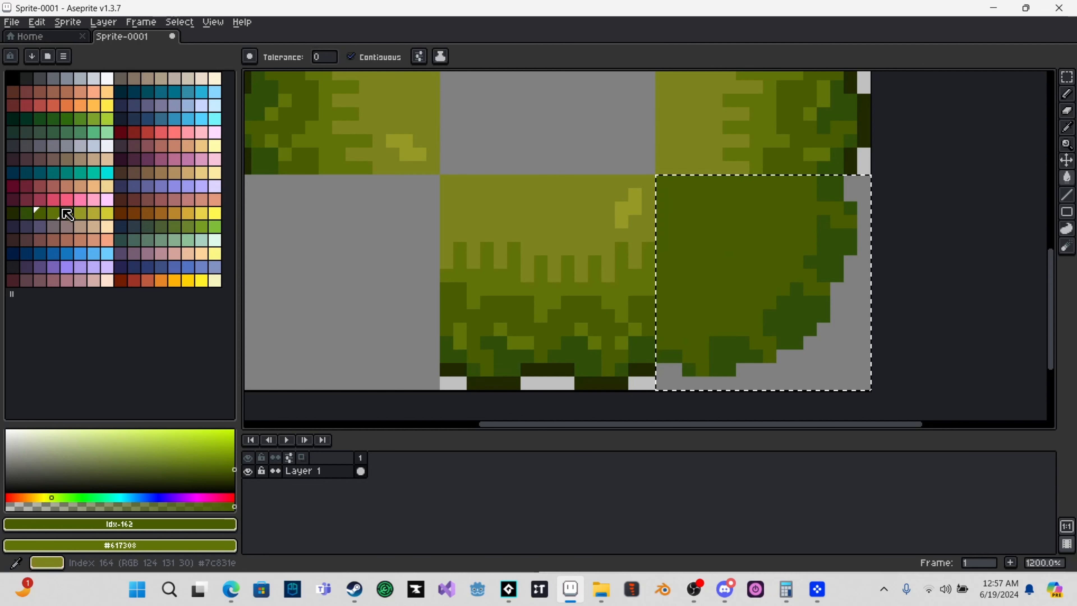
- Dot Idx-163 highlight pixels with the Pencil above the dark rim along the bottom-right tile's lower and curved edges
click(53, 213)
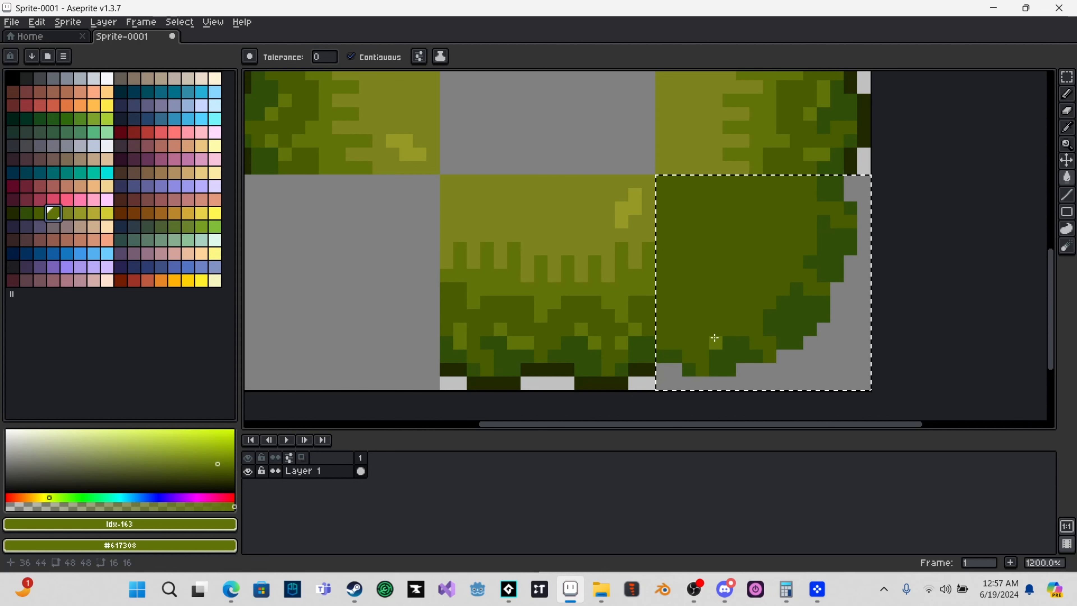
key(ctrl)
key(b)
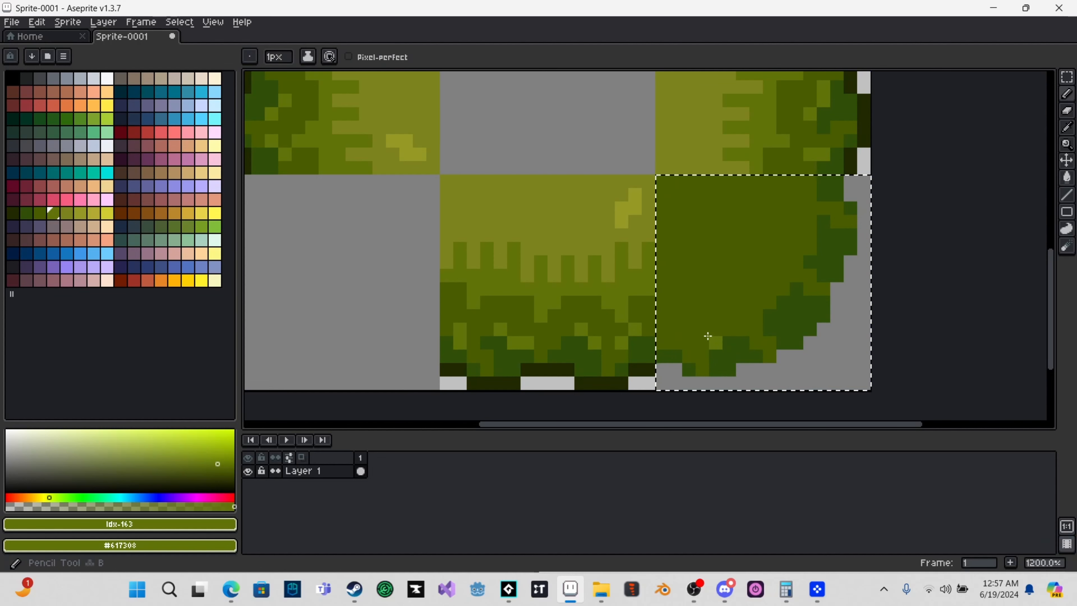
drag(837, 370, 806, 359)
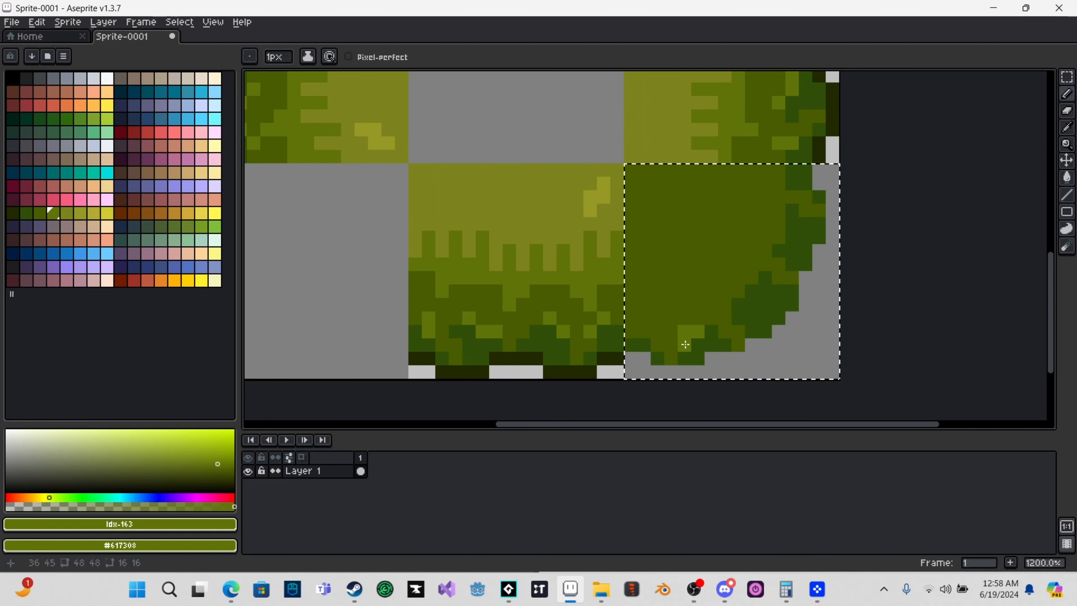
click(655, 342)
click(643, 327)
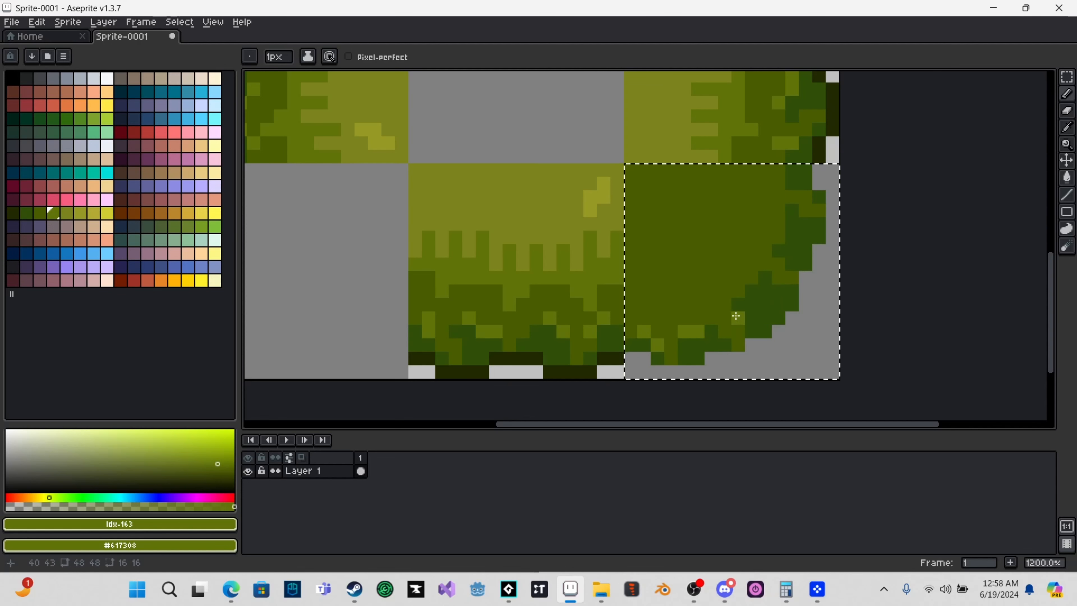
click(776, 292)
click(748, 291)
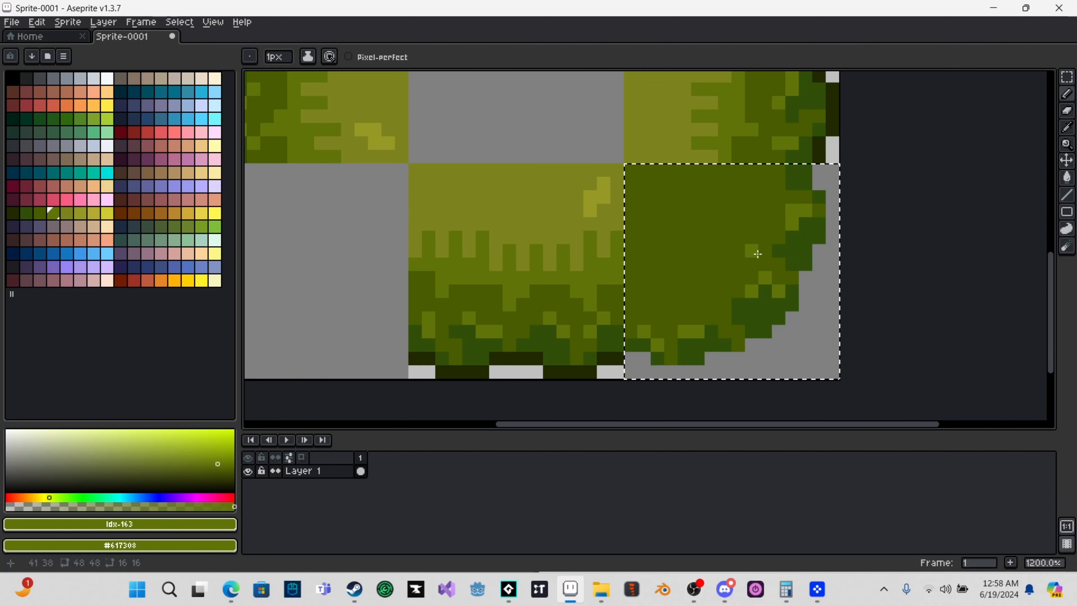
- Undo the last Idx-163 highlight on the bottom-right tile and add two-pixel-high highlights near its upper outer edge and curve
drag(856, 258, 745, 269)
key(ctrl+z)
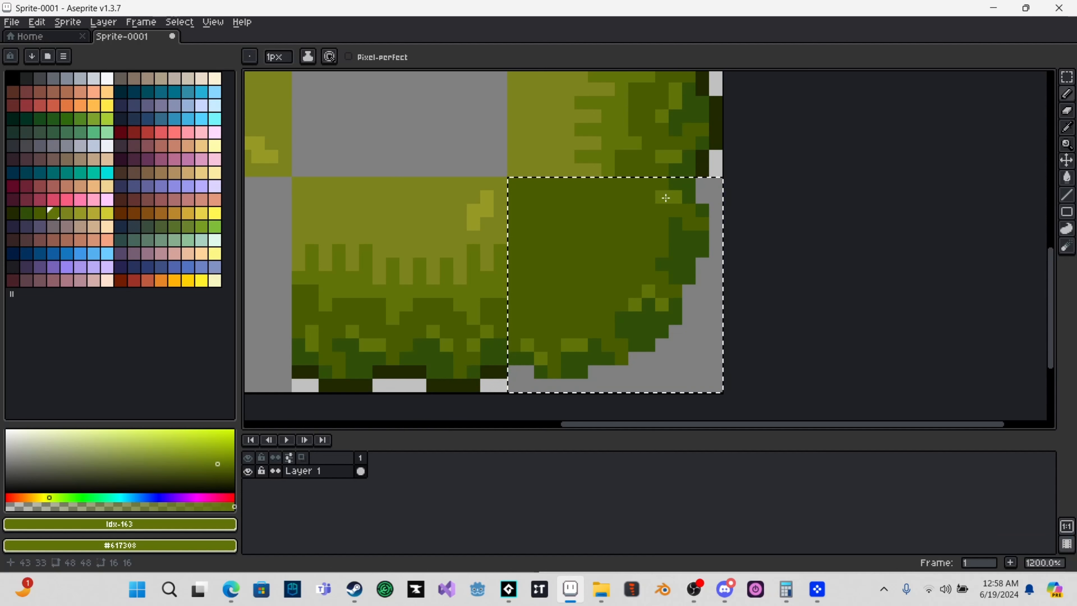
scroll(759, 233, down, 2)
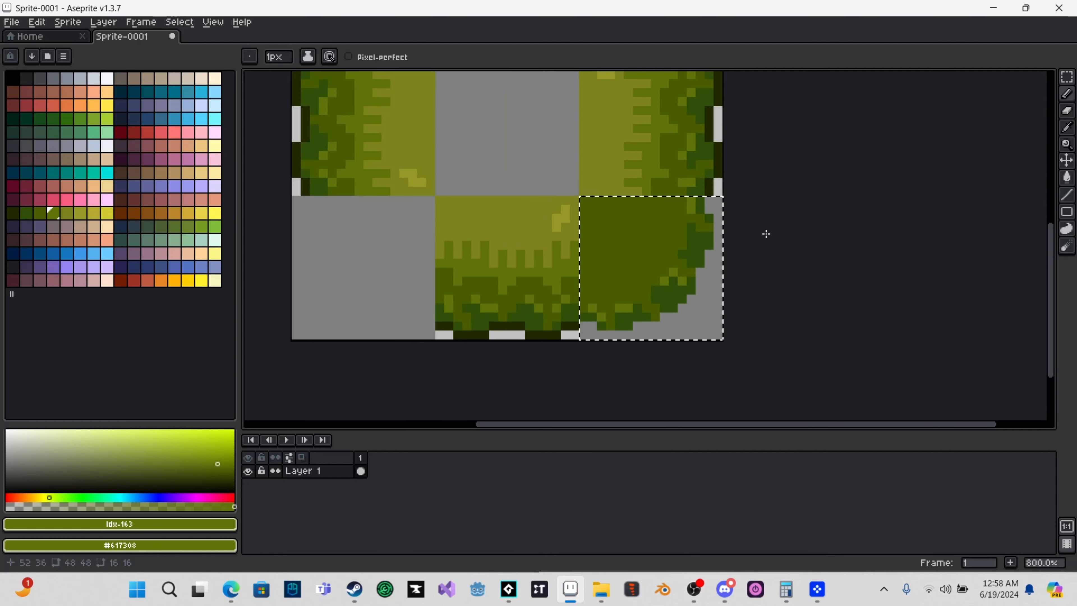
drag(875, 270, 846, 254)
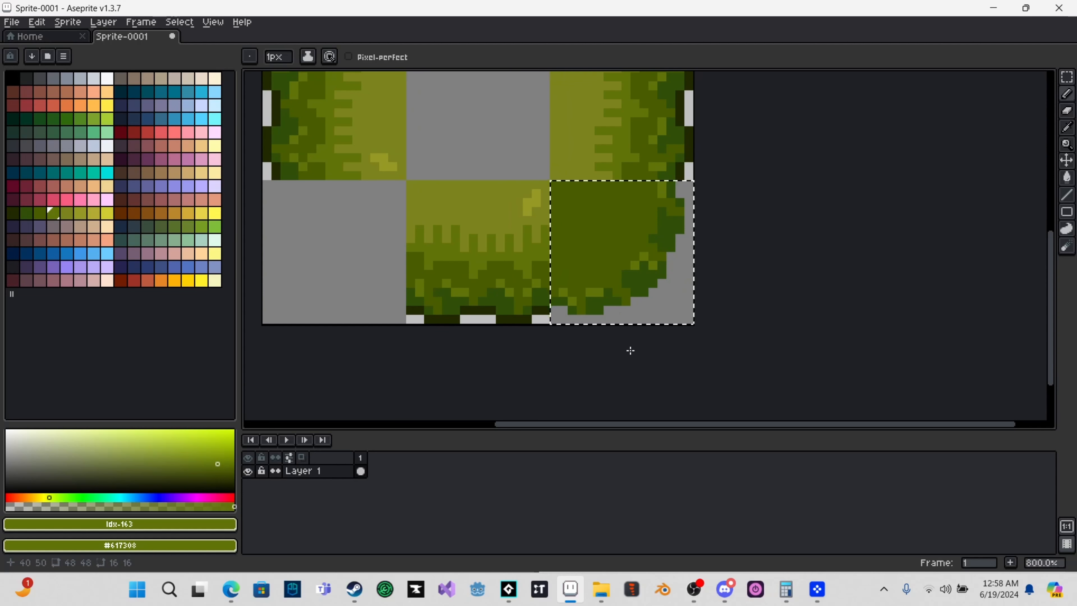
drag(622, 285, 627, 274)
drag(766, 309, 797, 321)
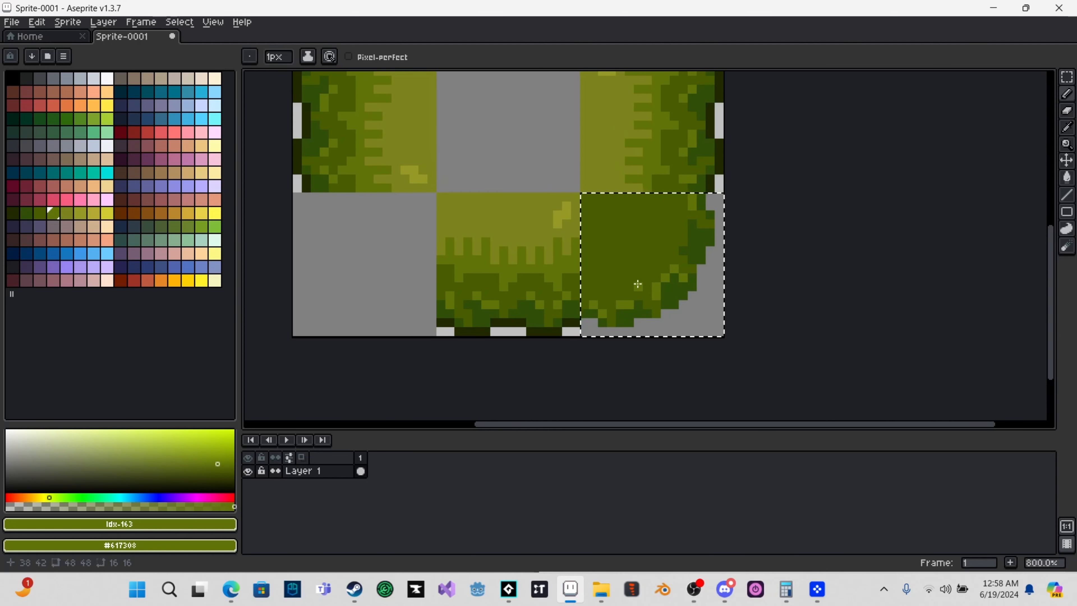
- Sample #2f4f08 and paint over the two diagonal highlight pixels near the bottom-right tile's lower inner corner
scroll(637, 289, up, 3)
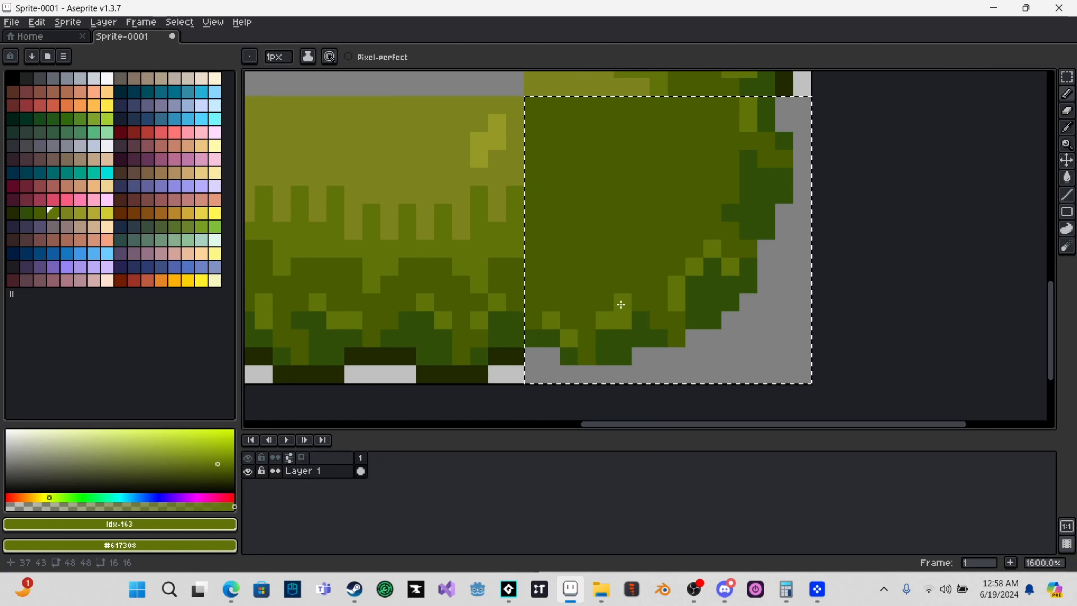
key(e)
key(i)
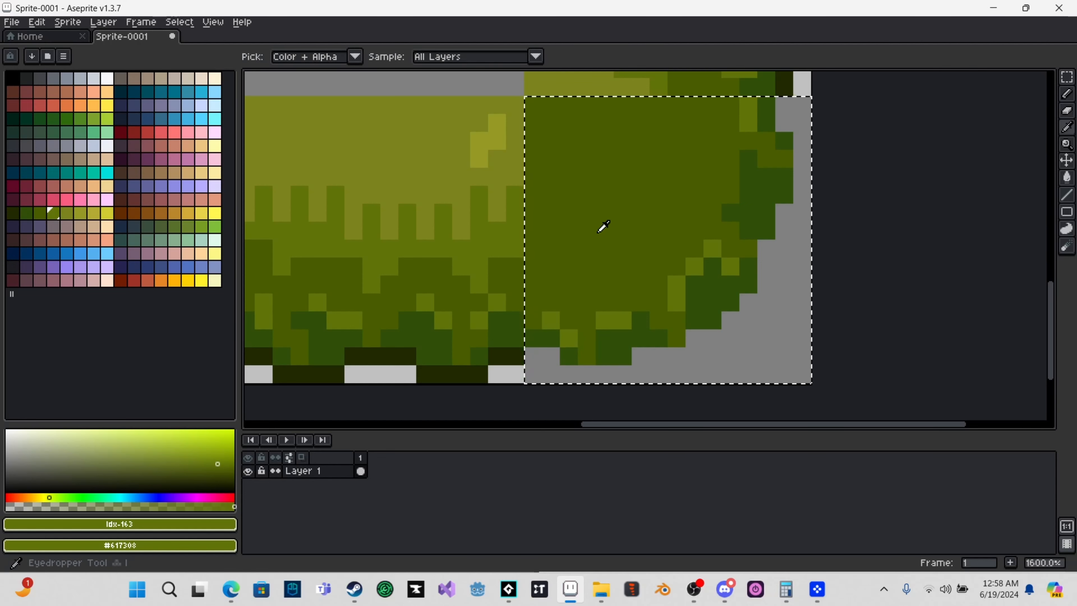
click(540, 331)
key(b)
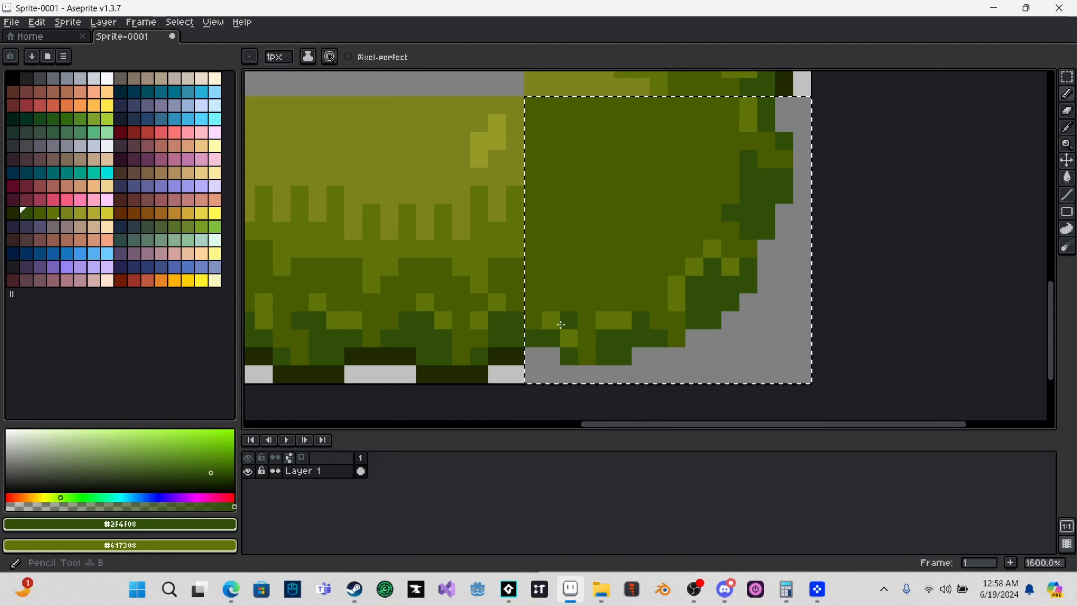
drag(551, 320, 569, 337)
scroll(581, 340, down, 3)
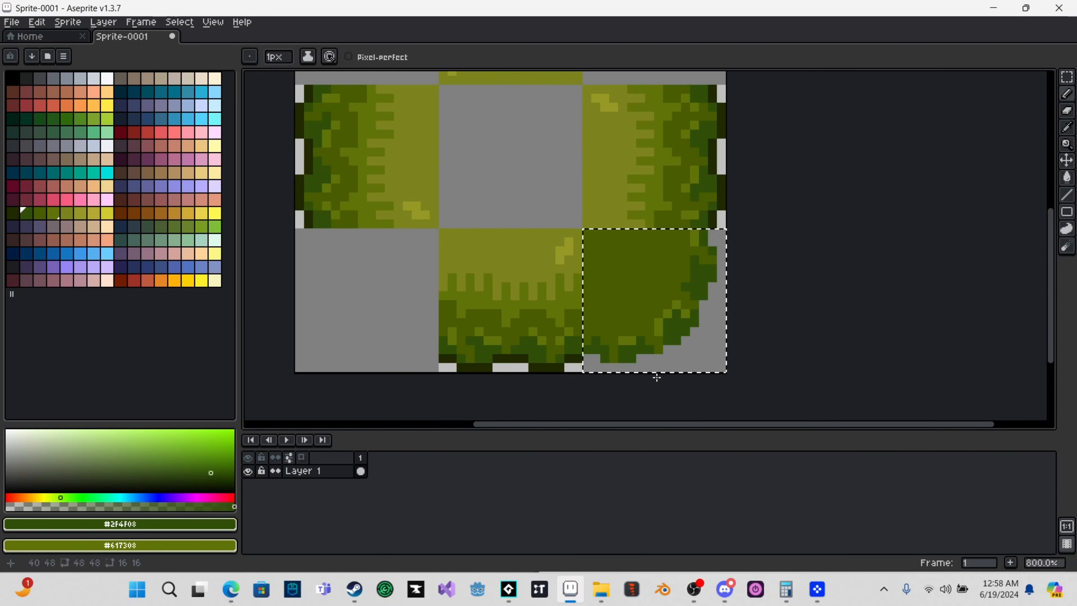
- Add a #617308 pixel beneath the highlight over the bottom-right tile's lower bump and sample #2f4f08 for the Pencil
key(i)
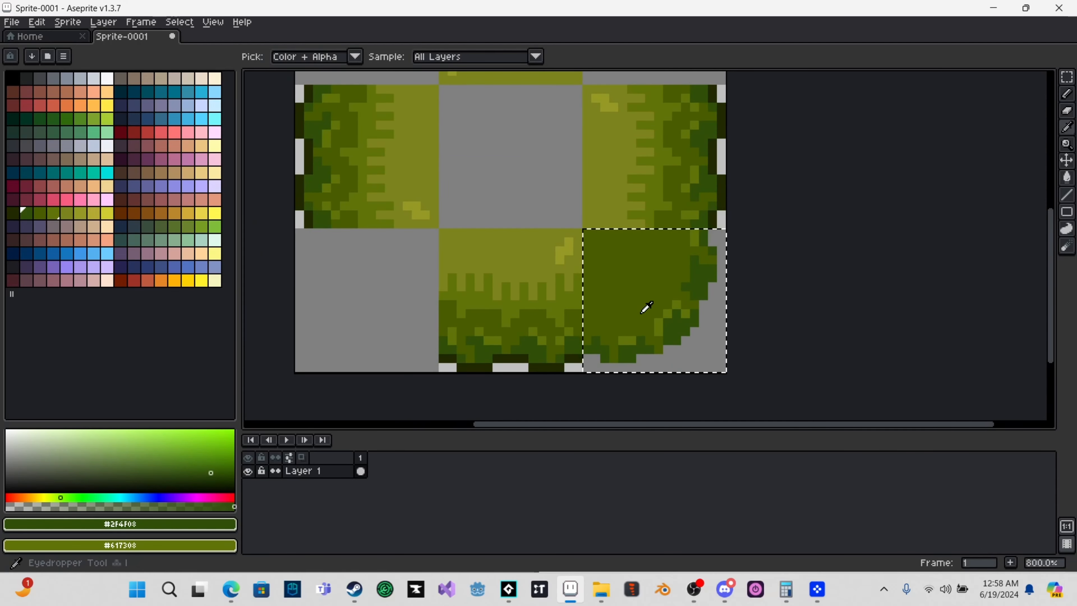
click(622, 341)
key(b)
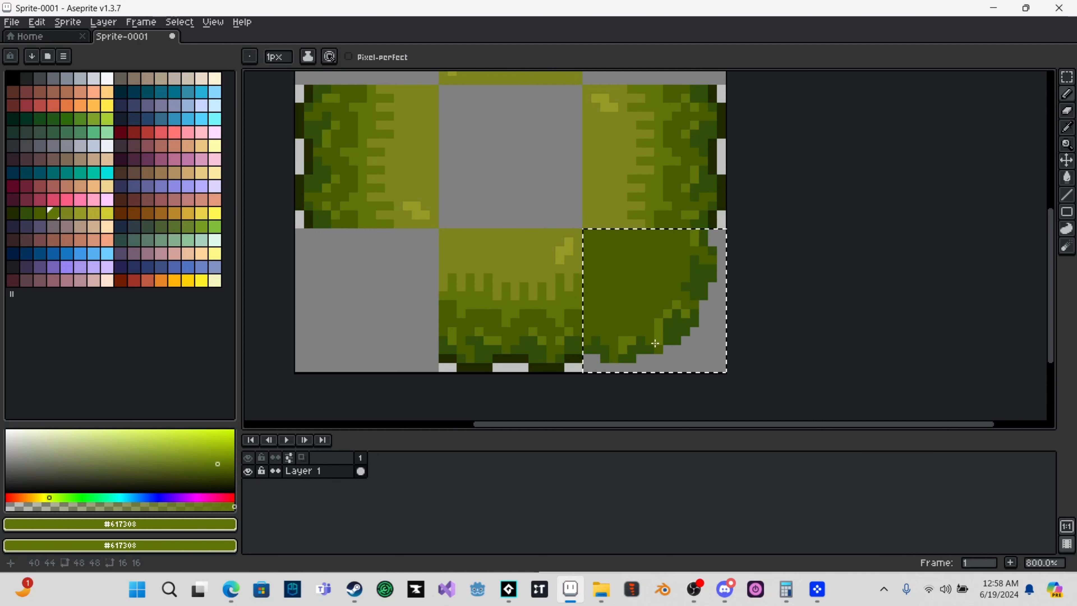
scroll(619, 344, up, 3)
key(i)
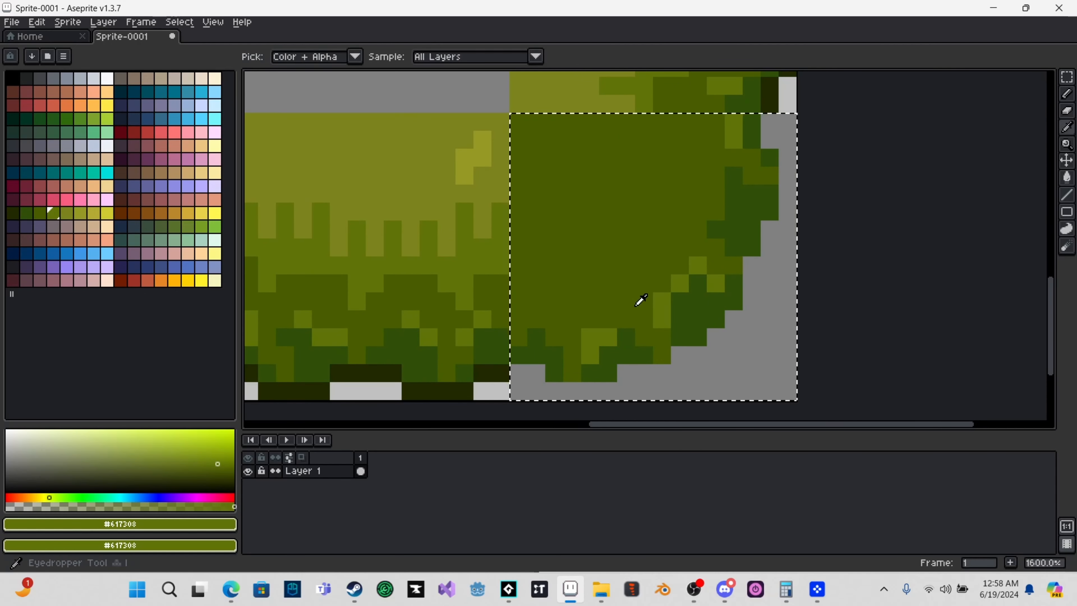
click(604, 327)
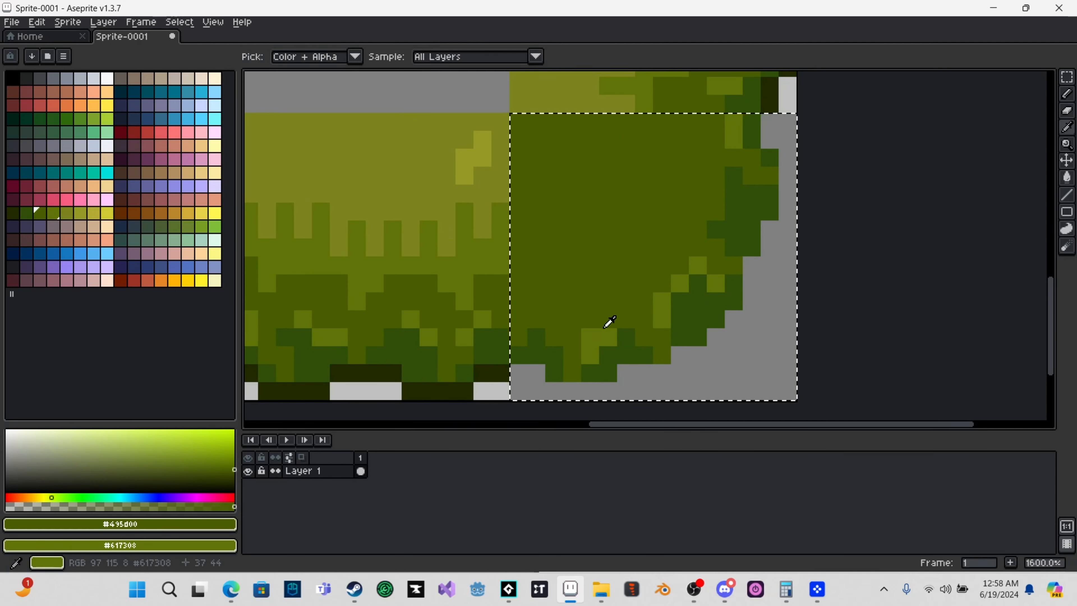
click(629, 350)
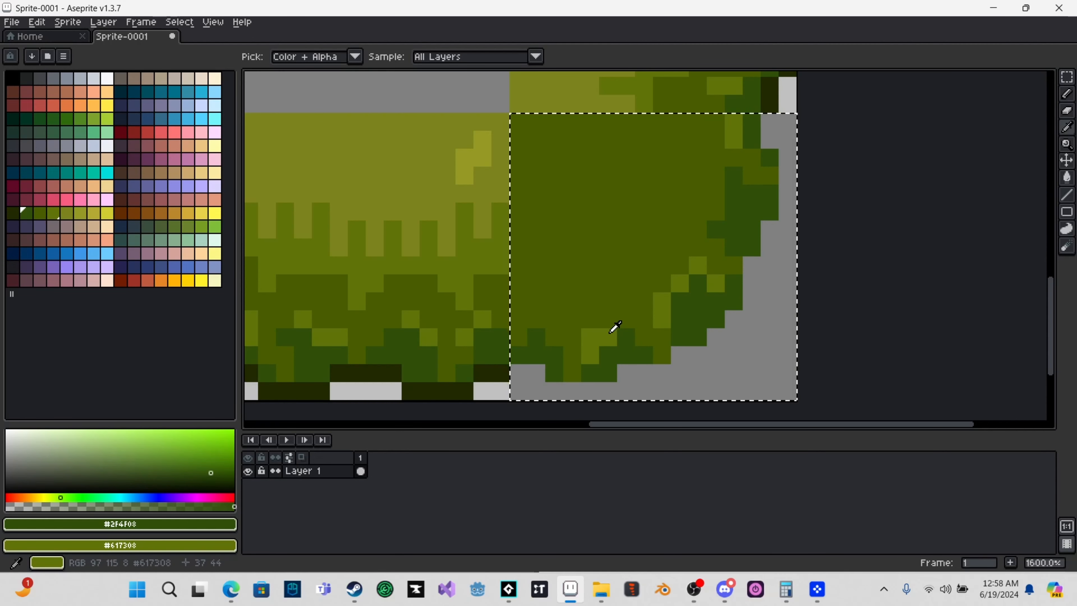
key(b)
scroll(636, 341, down, 3)
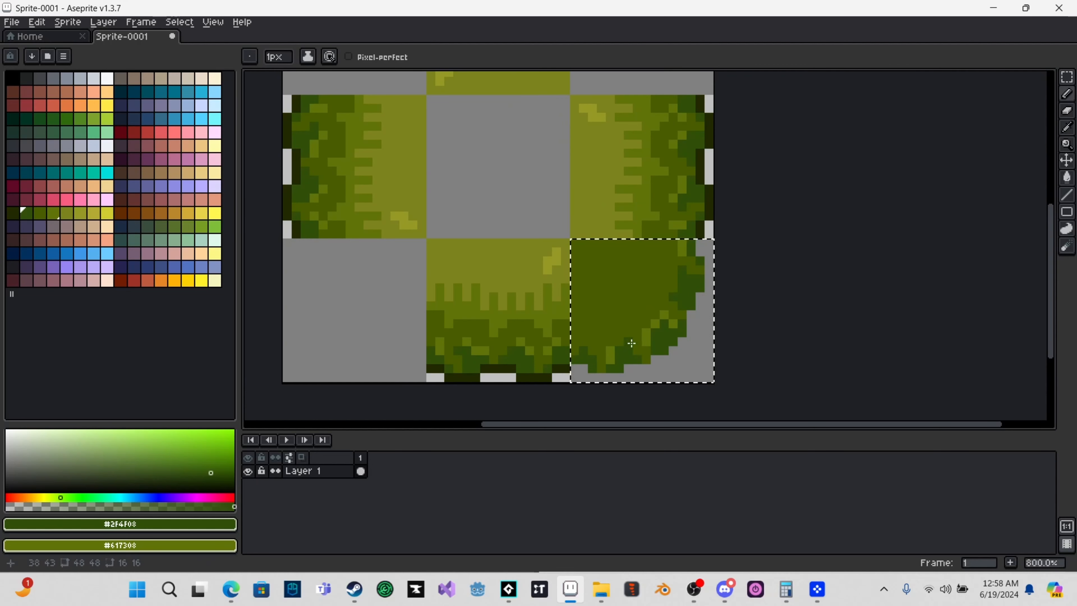
- Sample #617308 from the highlight over the bottom-right tile's lower bump for the Pencil
key(i)
click(612, 344)
key(b)
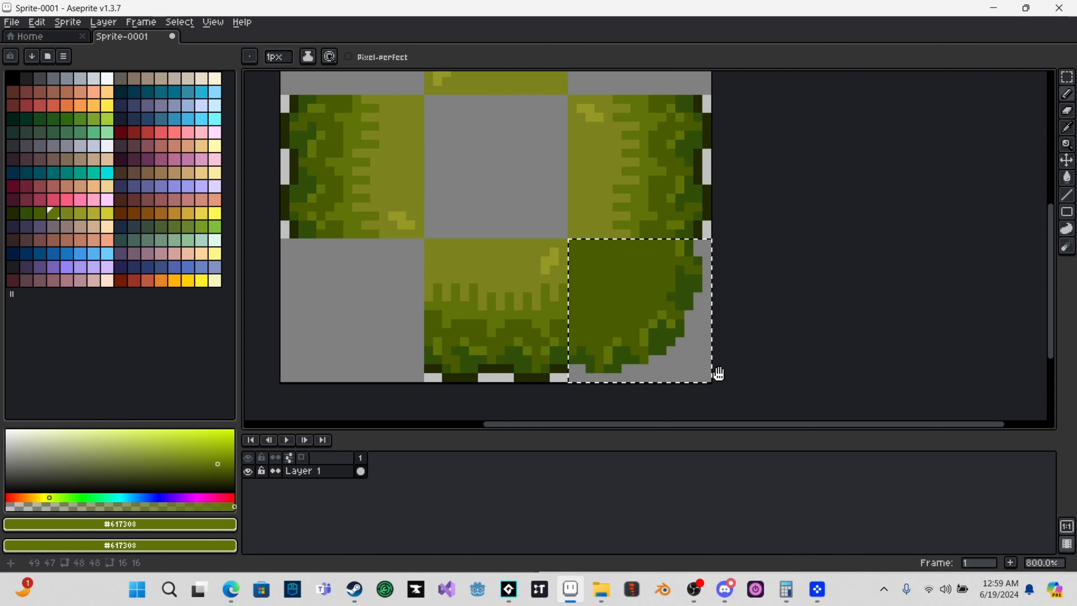
drag(716, 373, 679, 374)
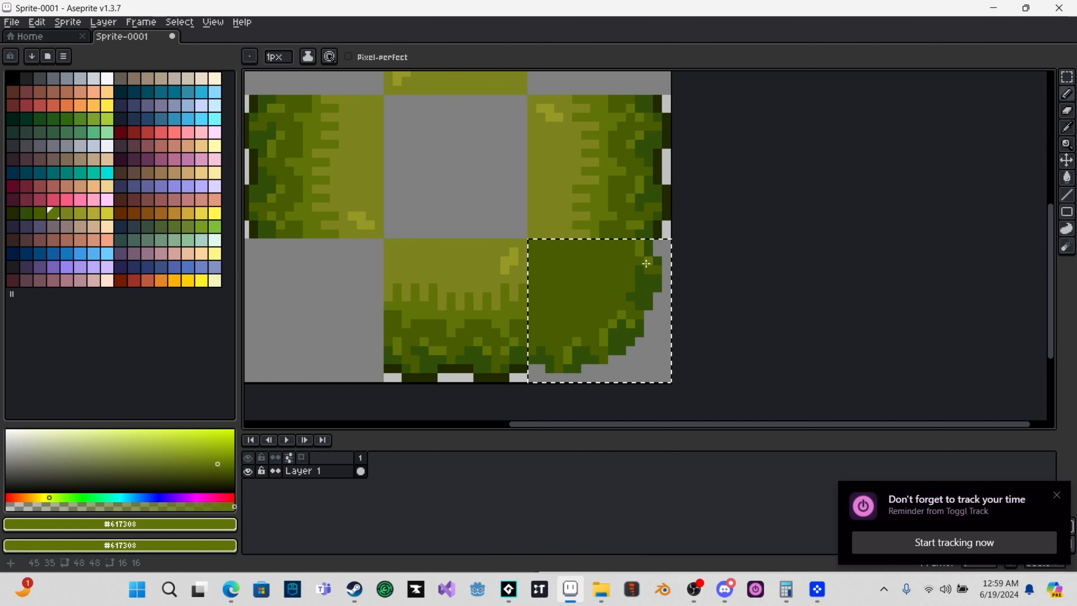
- Sample #495d00 and try painting over the two-pixel highlight at the upper outer edge of the bottom-right tile
alt+click(605, 260)
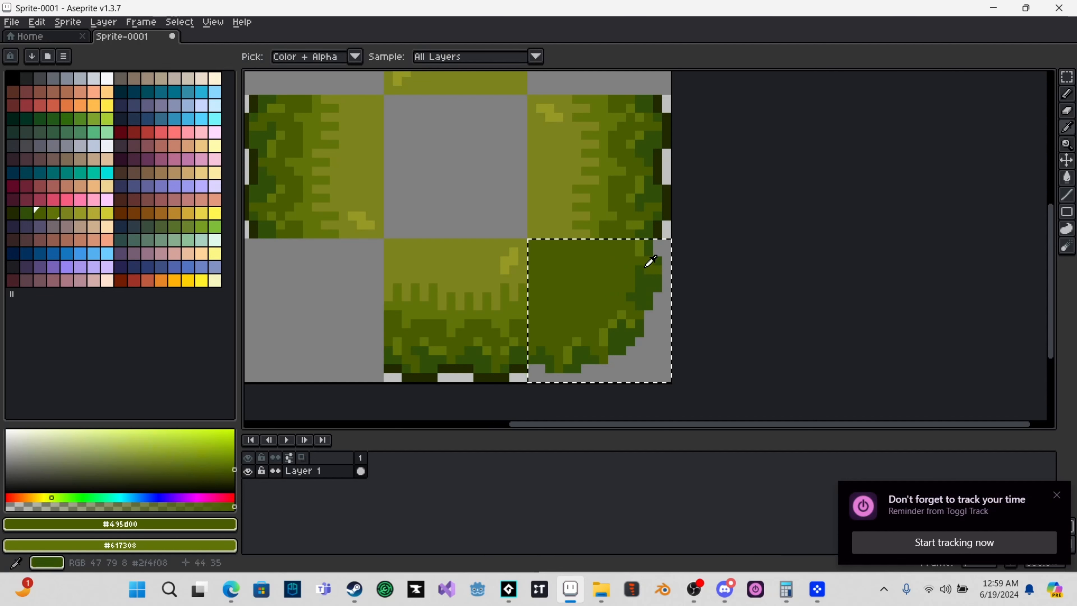
drag(640, 244, 639, 254)
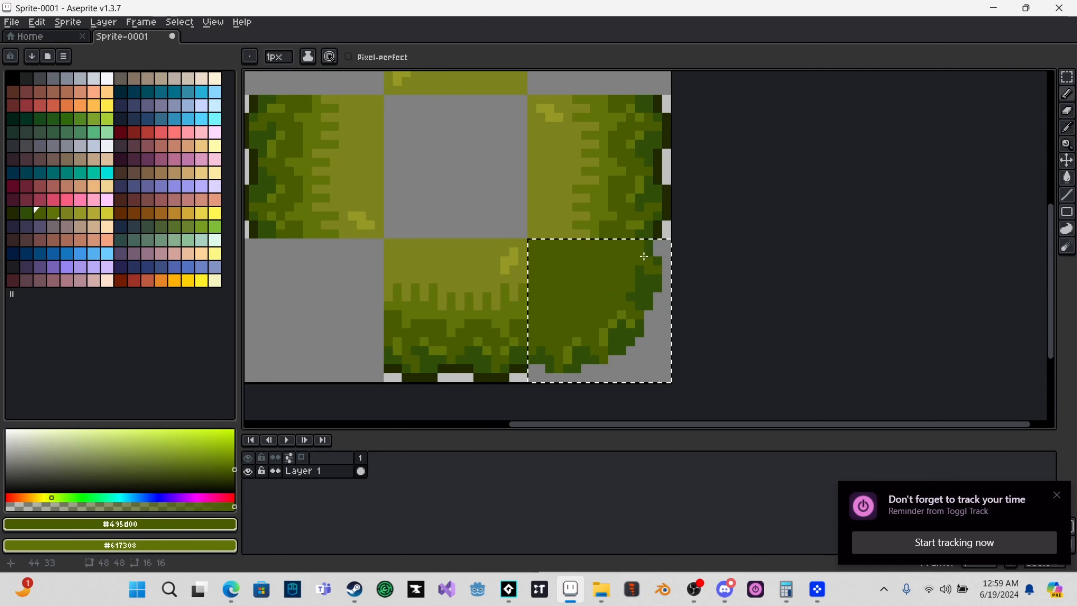
click(618, 316)
key(ctrl+z)
- Try single #617308 pixels along the bottom-right tile's upper outer curve, then undo them and restore the two-pixel highlight
alt+click(625, 313)
click(660, 272)
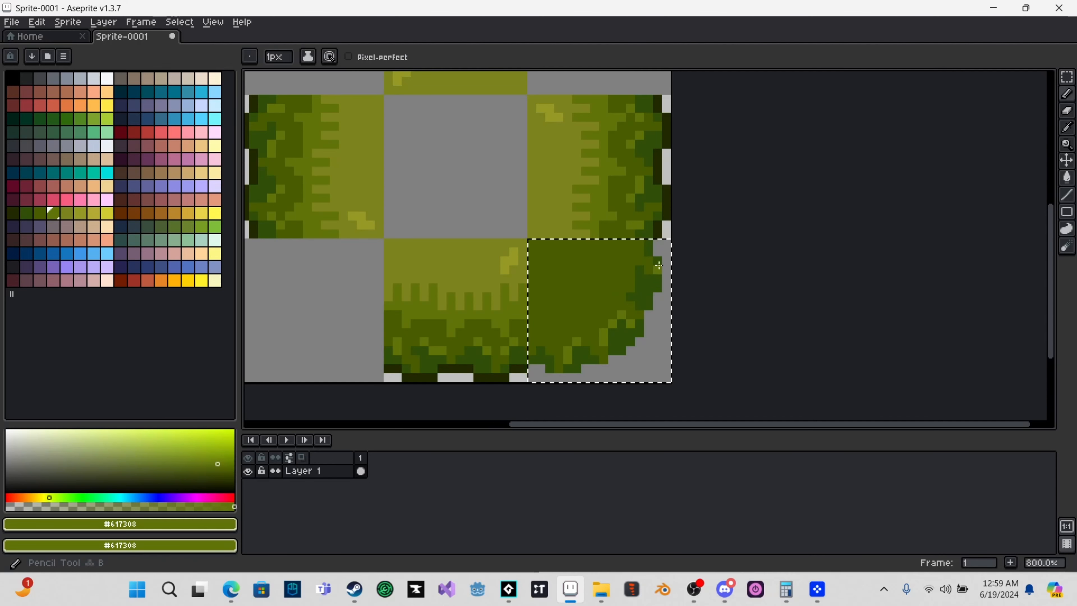
key(ctrl+z)
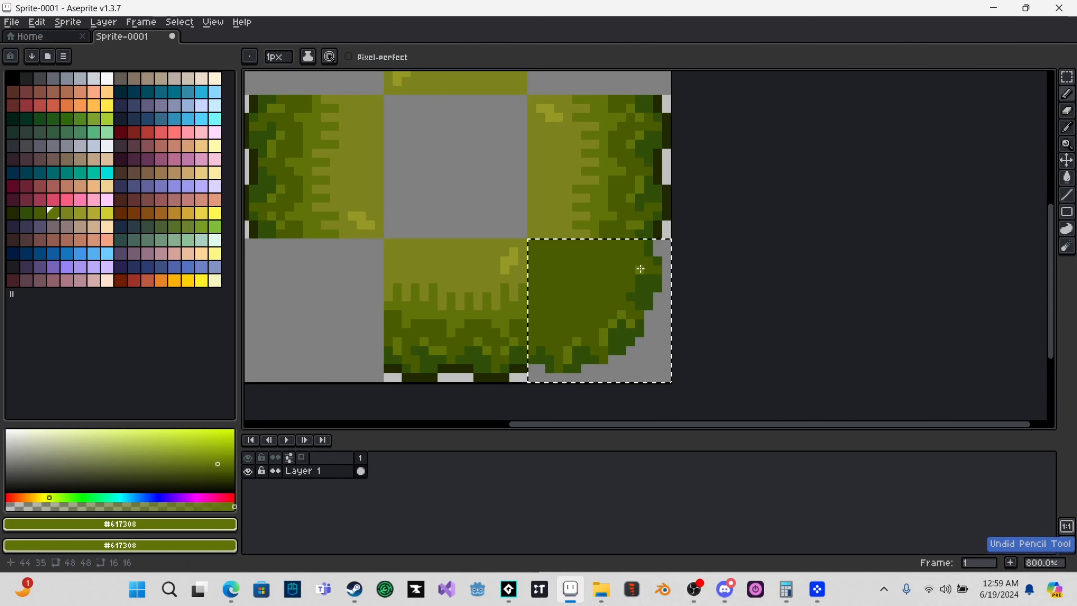
click(648, 279)
click(651, 270)
key(ctrl+z)
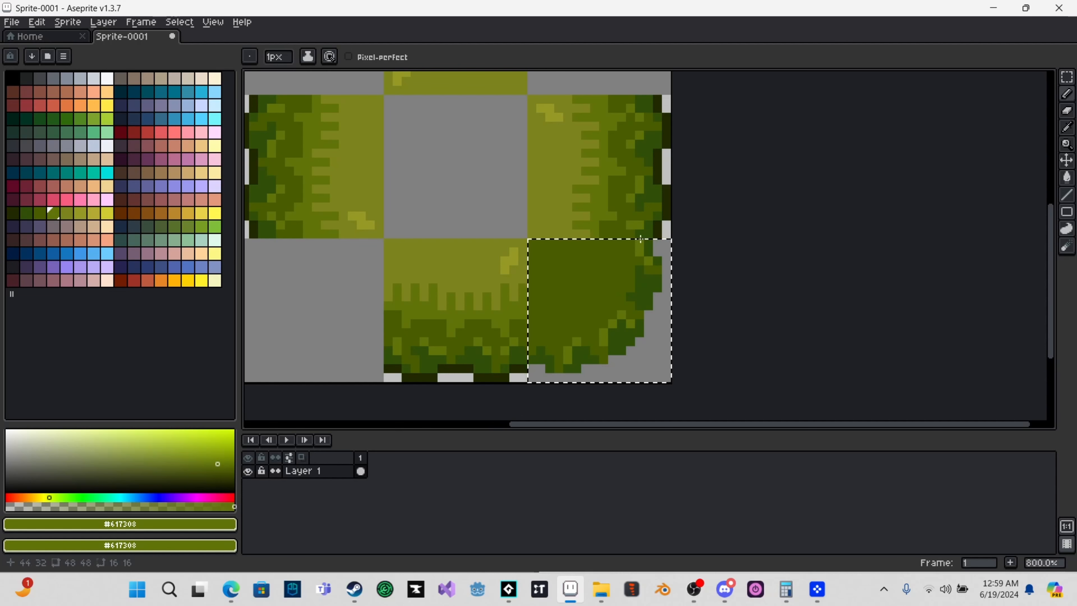
- Draw short stepped #617308 strokes near the bottom-right tile's lower inner edge and below its upper edge with the Pencil
scroll(634, 244, up, 2)
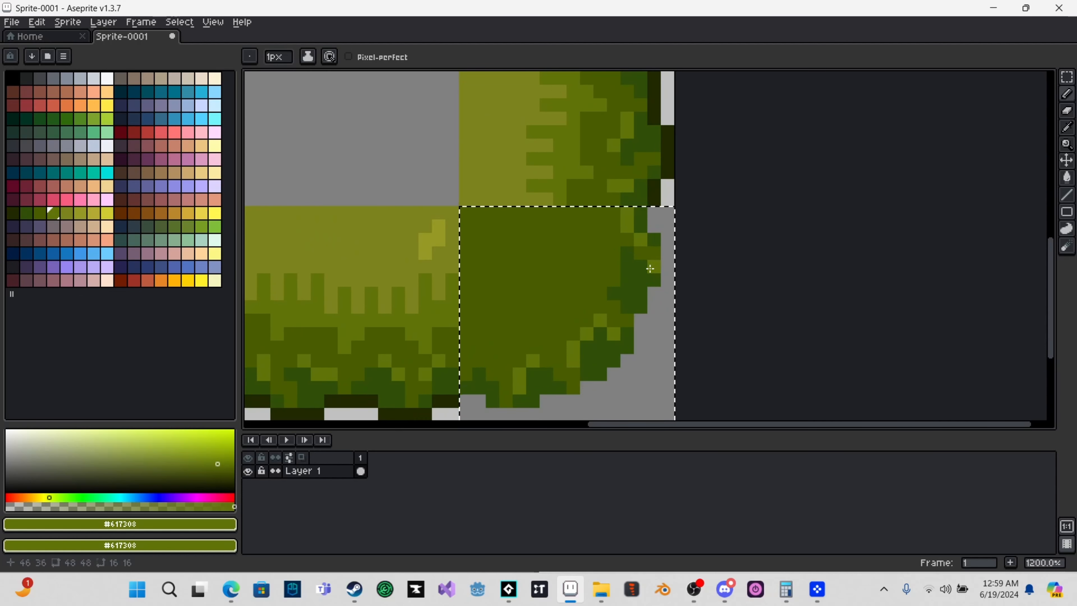
key(alt)
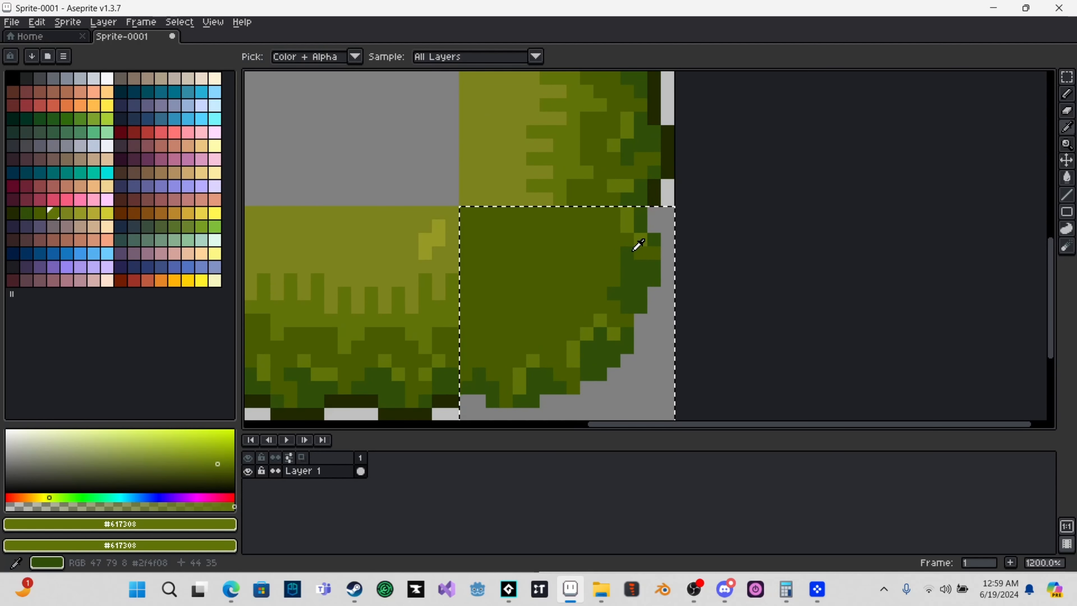
scroll(670, 292, down, 2)
drag(729, 299, 762, 311)
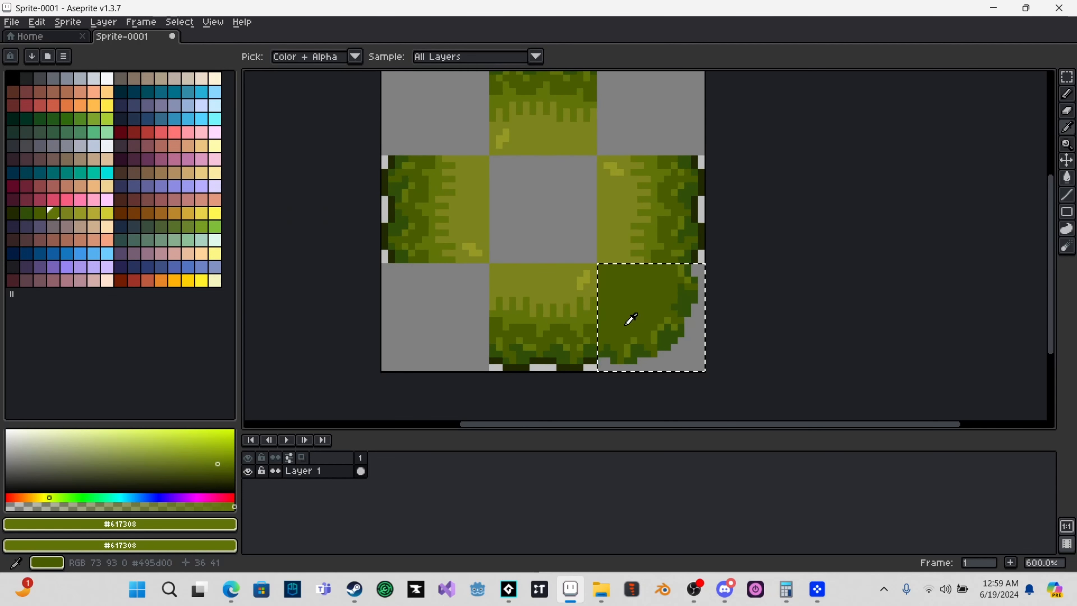
key(b)
scroll(598, 333, up, 3)
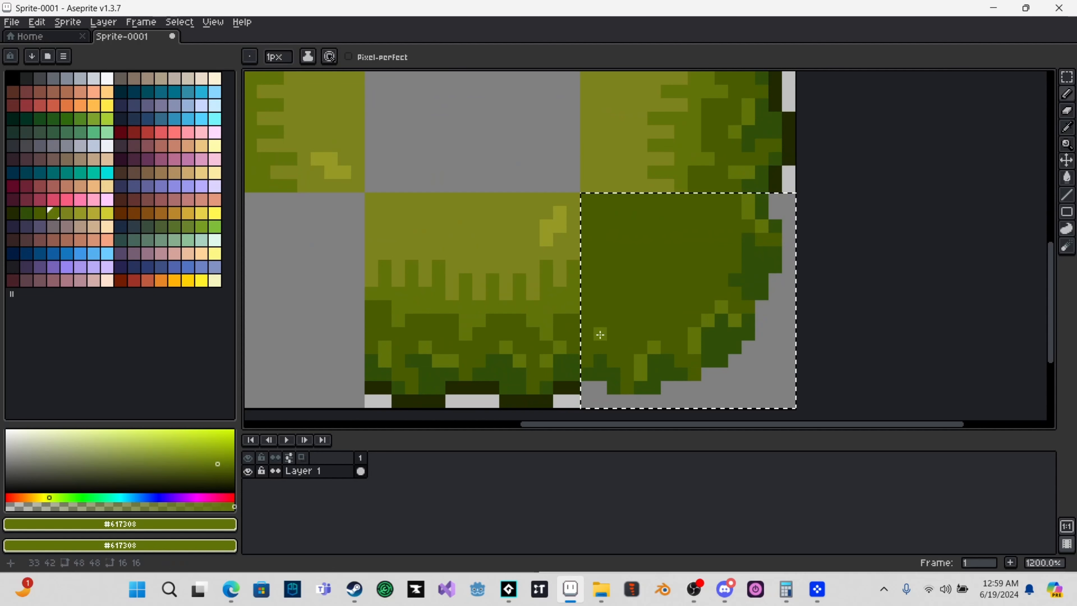
drag(603, 321, 614, 308)
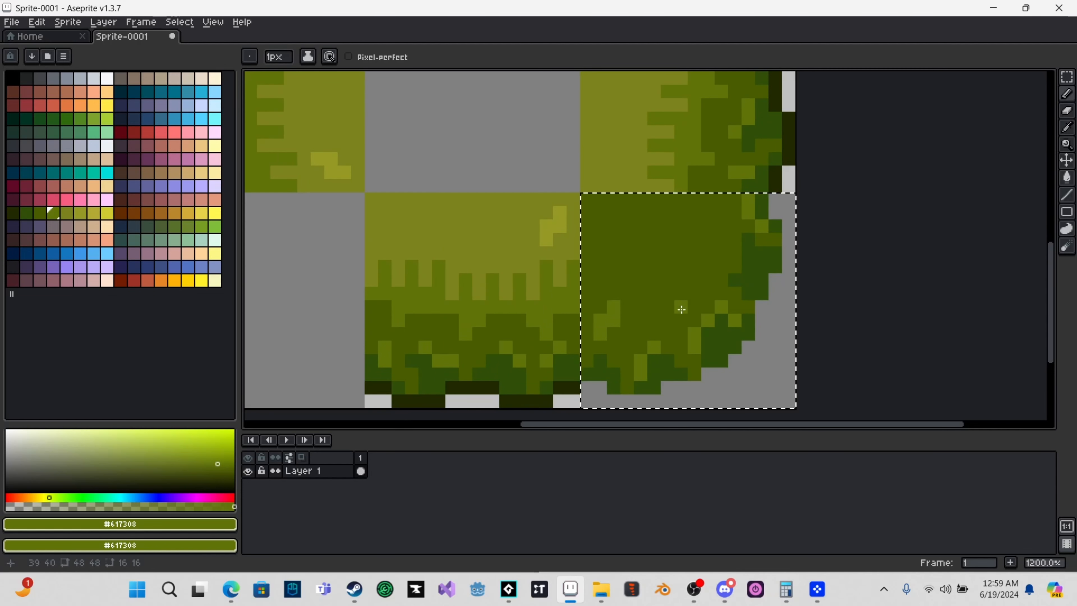
drag(718, 213, 707, 213)
click(707, 226)
click(692, 225)
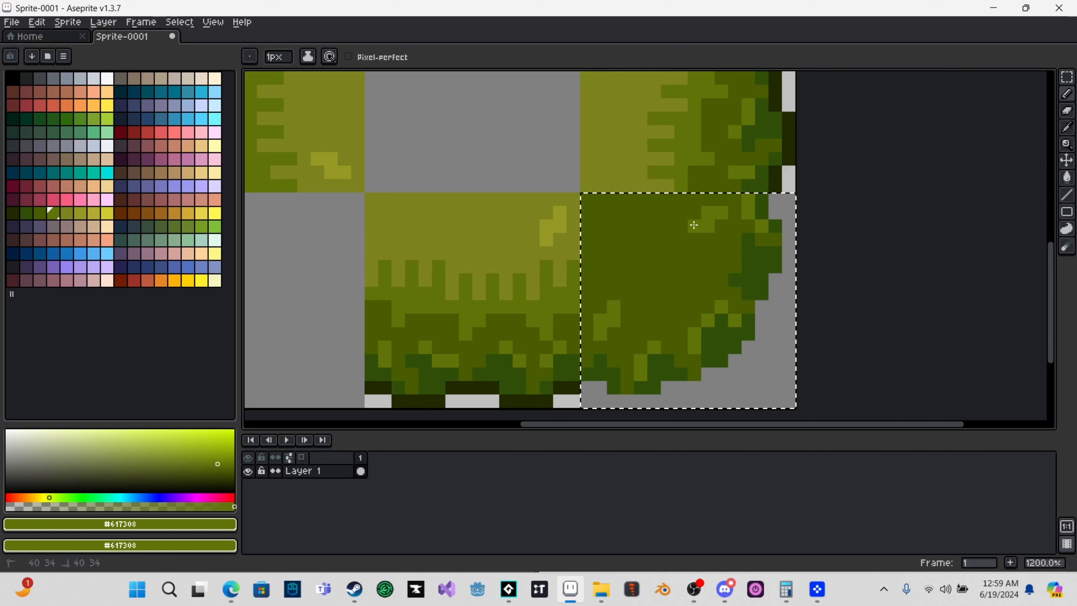
- Connect the #617308 strokes into a jagged boundary curving from the bottom-right tile's upper edge to its inner side
click(688, 296)
click(681, 293)
click(680, 278)
click(669, 274)
click(674, 319)
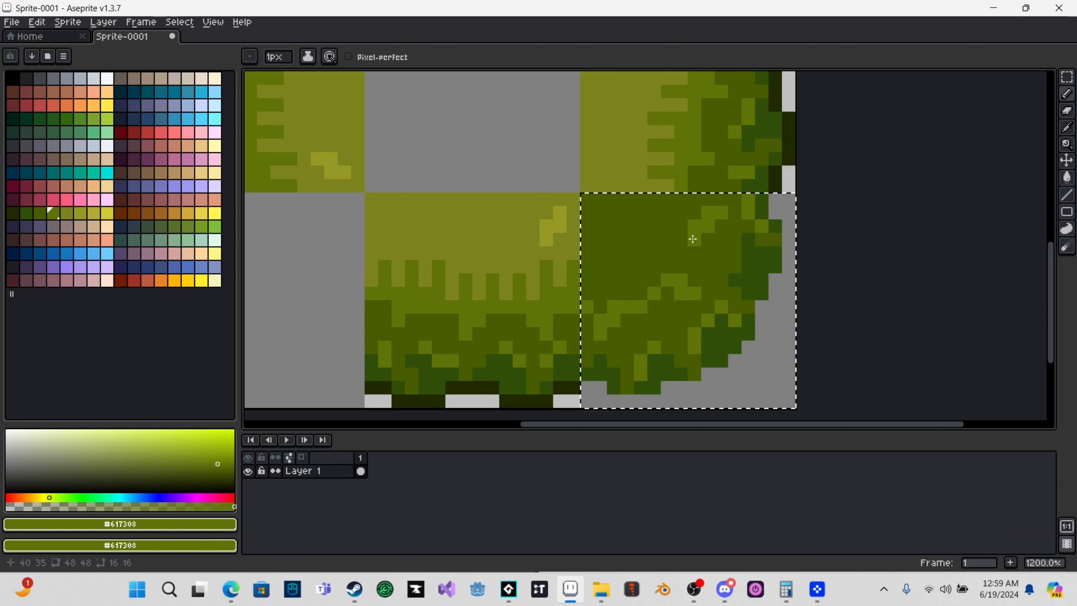
click(694, 252)
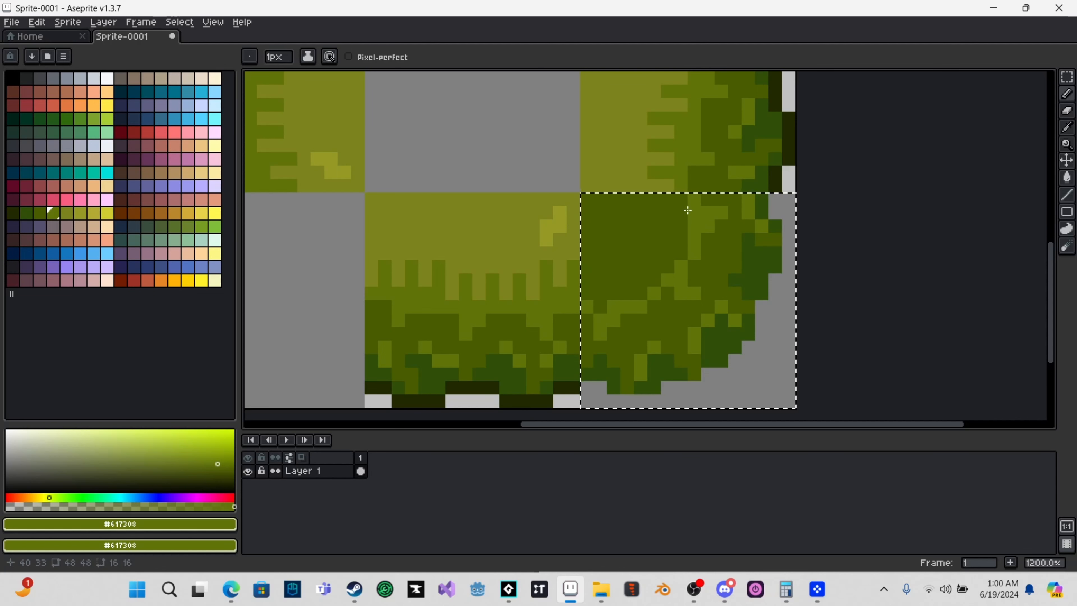
- Fill the area inside the jagged boundary of the bottom-right tile with #617308 using the Paint Bucket
key(g)
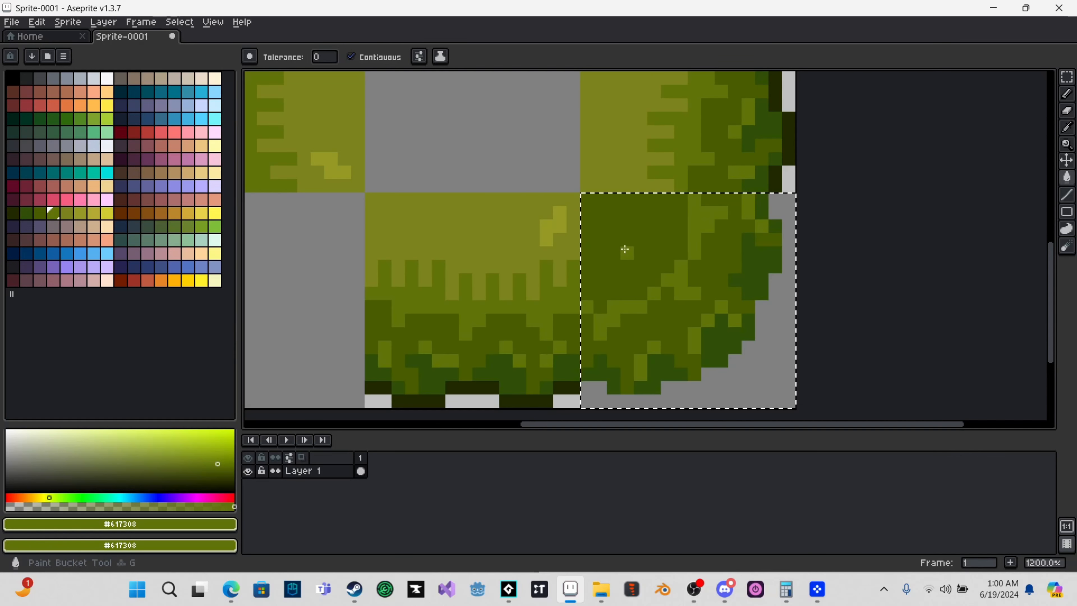
click(625, 249)
scroll(685, 298, down, 3)
drag(764, 322, 799, 286)
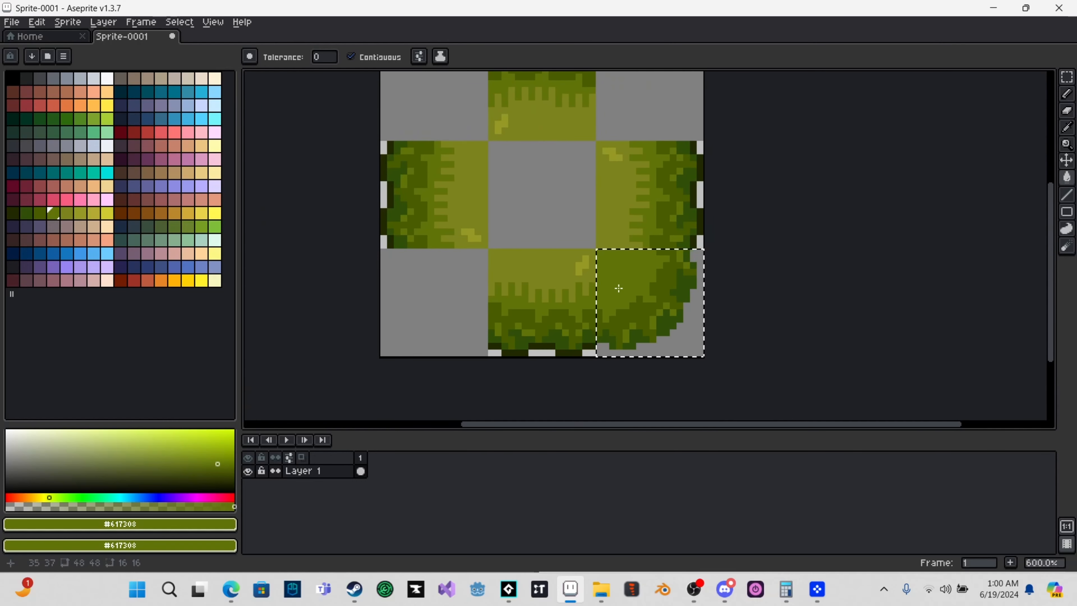
- Outline a stepped patch in the bottom-right tile's inner corner with colour Idx-164 and fill it with the Paint Bucket
scroll(619, 288, up, 1)
click(67, 213)
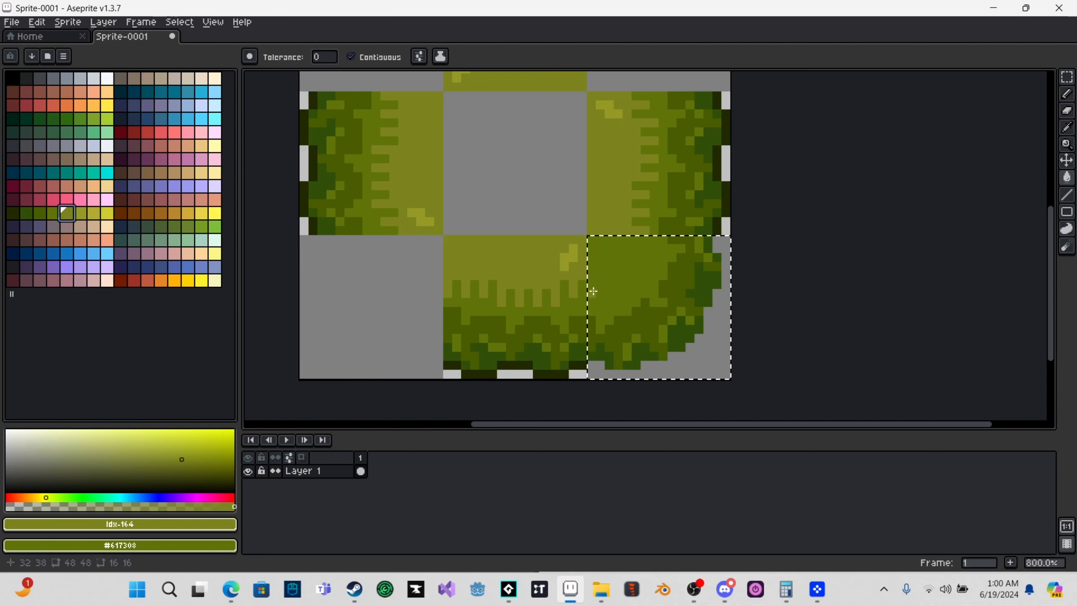
key(b)
click(627, 241)
click(627, 250)
click(591, 275)
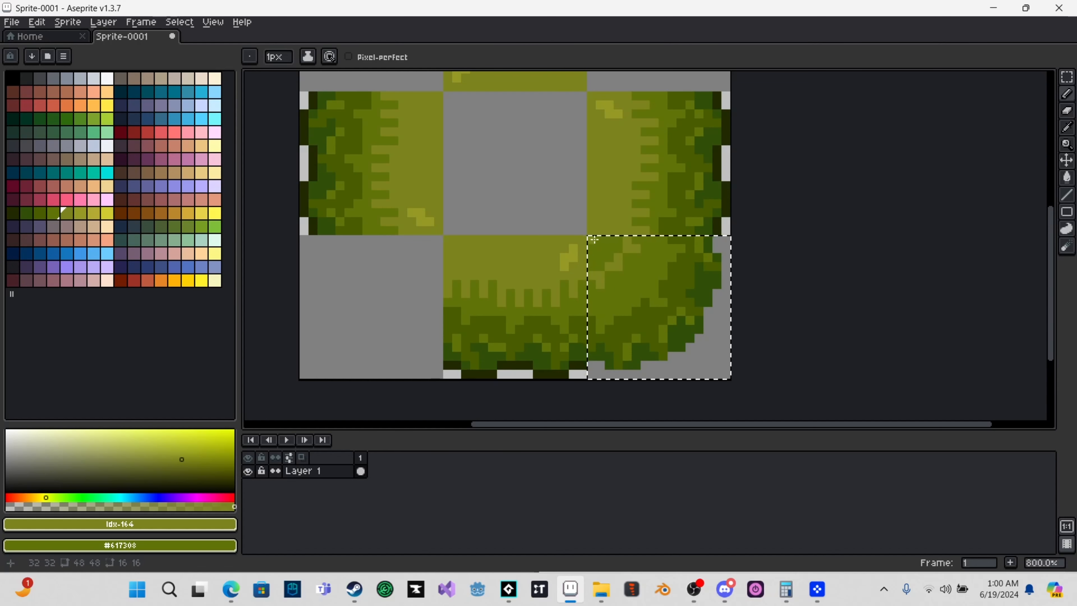
key(g)
click(607, 253)
key(b)
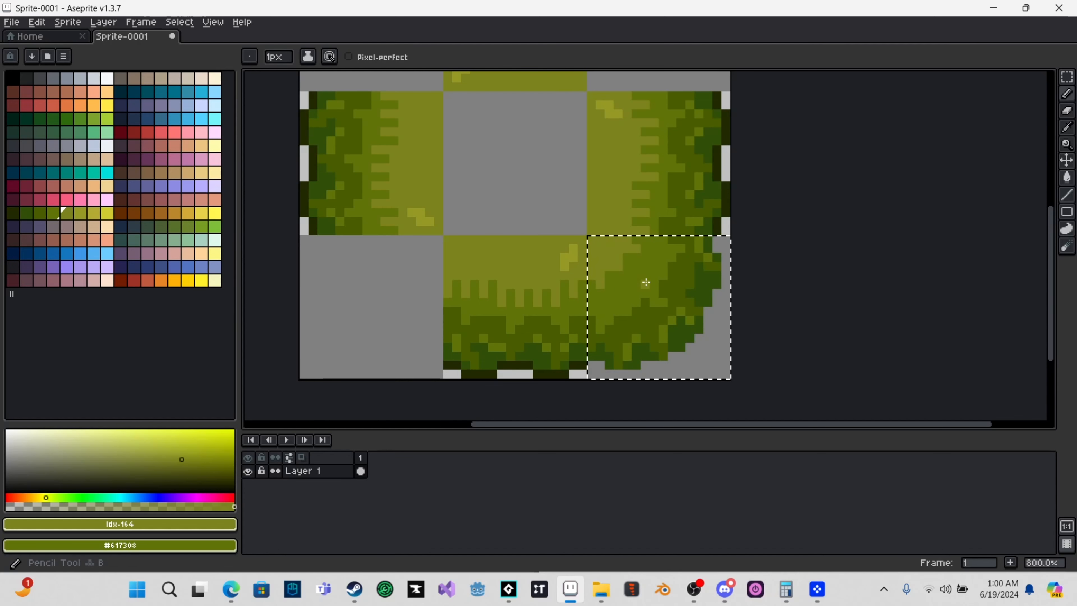
- Extend the Idx-164 patch with ragged pixels downward and toward the outer curve of the bottom-right tile
drag(607, 276, 616, 292)
click(609, 299)
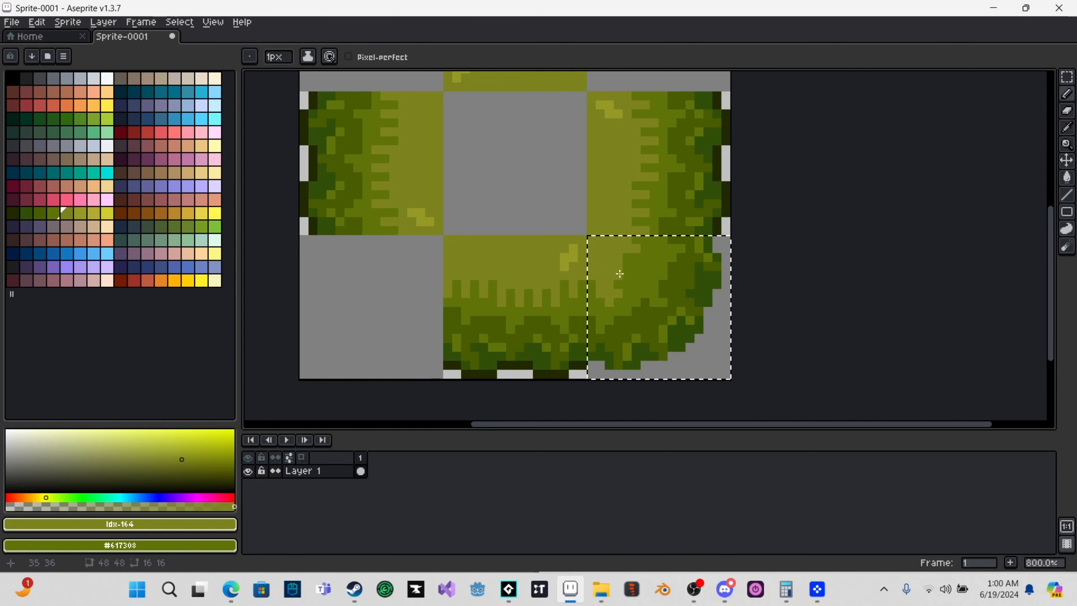
drag(627, 262, 653, 248)
click(636, 240)
click(641, 245)
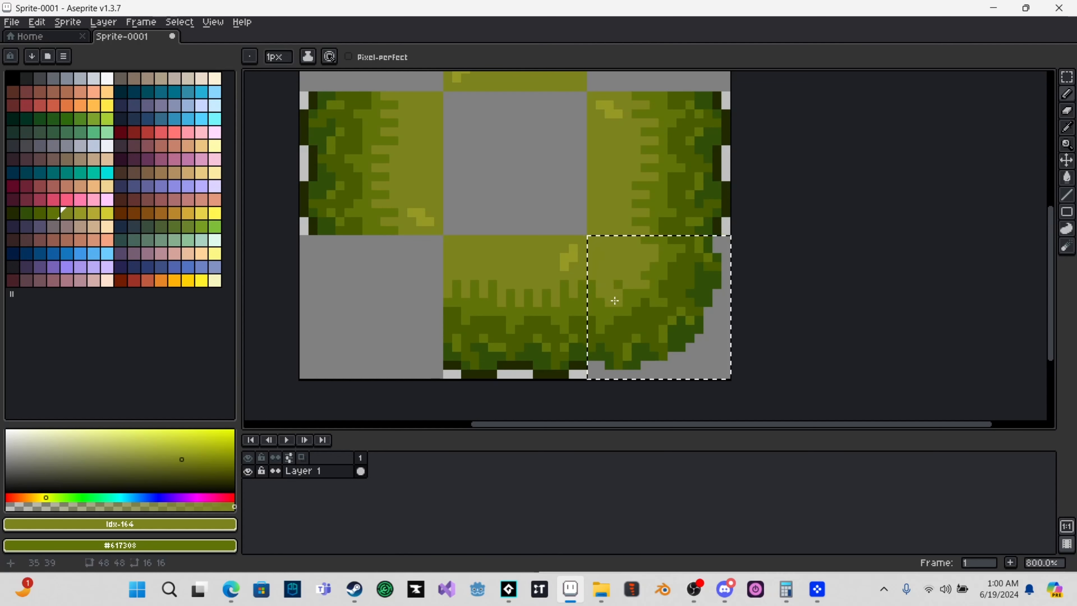
click(631, 297)
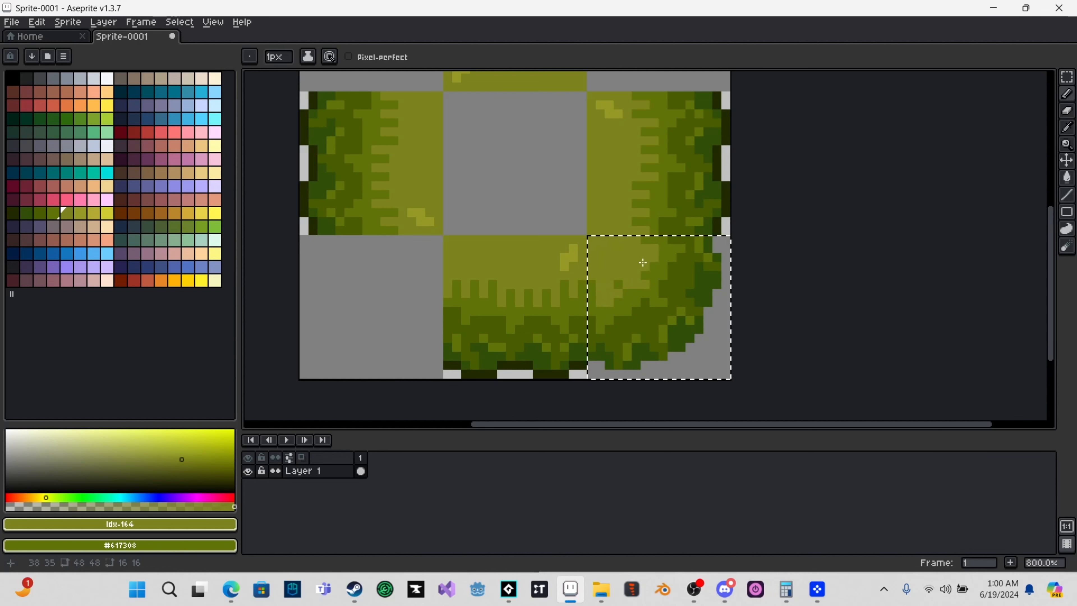
scroll(678, 293, down, 1)
drag(794, 269, 743, 277)
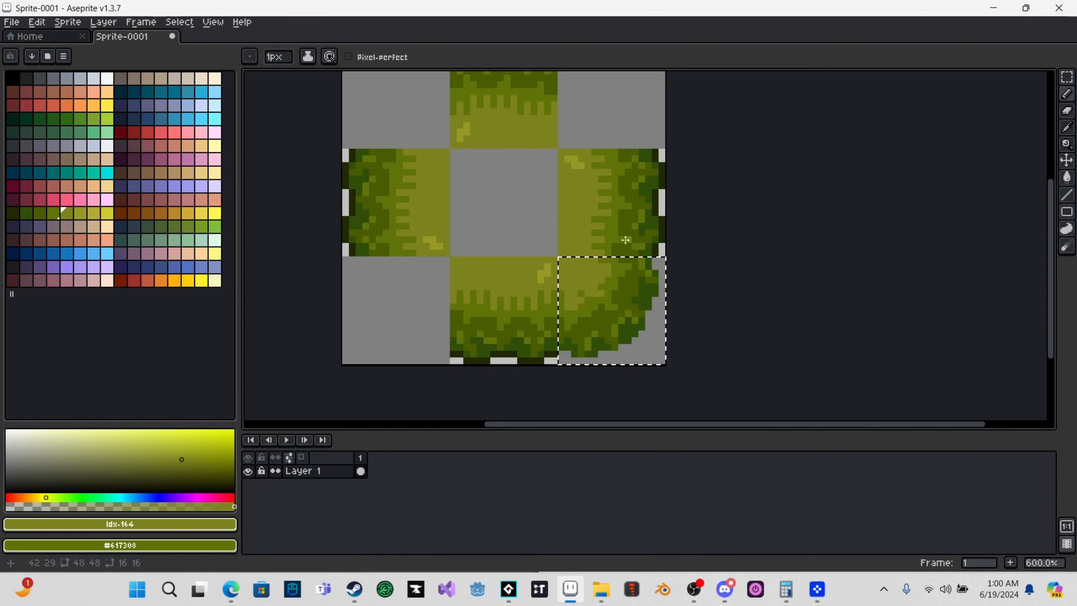
drag(723, 189, 745, 245)
drag(748, 349, 729, 248)
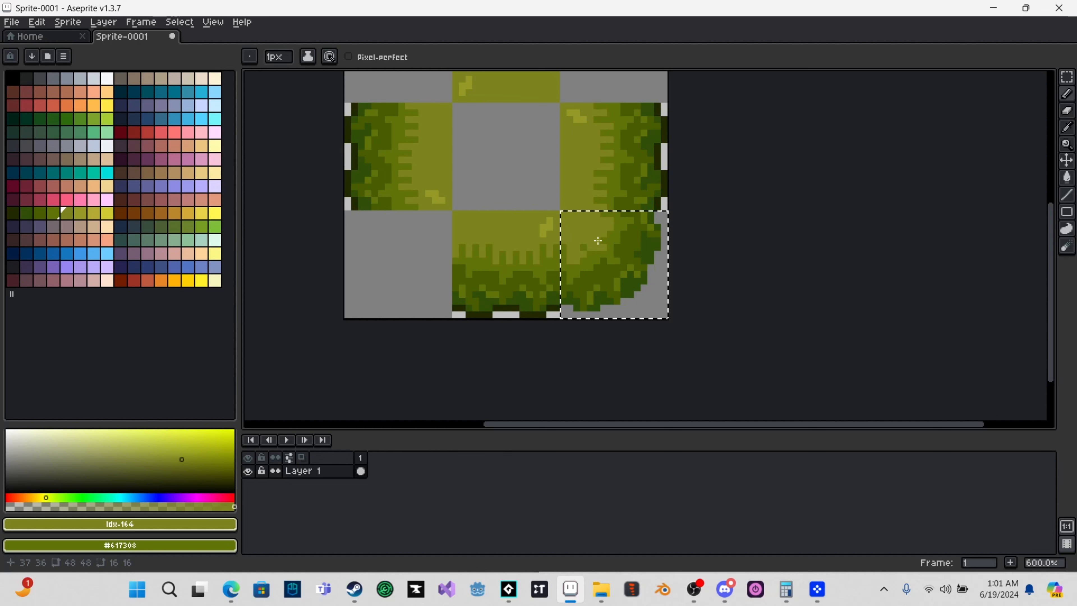
drag(827, 192, 826, 288)
drag(748, 361, 747, 313)
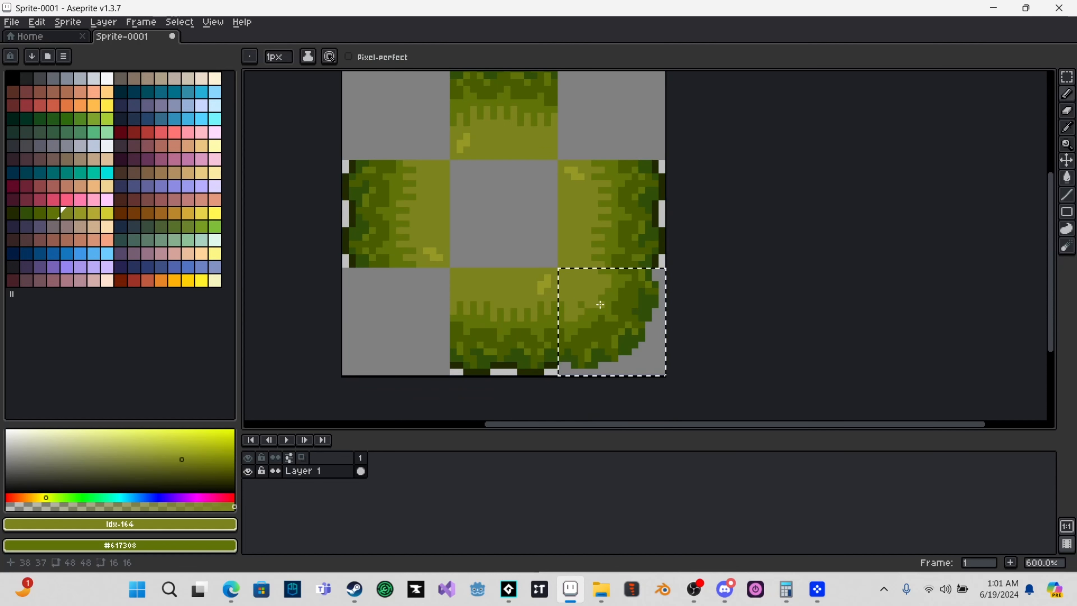
- Try copying the bottom-right tile into the top-right corner cell, then undo the paste
drag(789, 240, 786, 320)
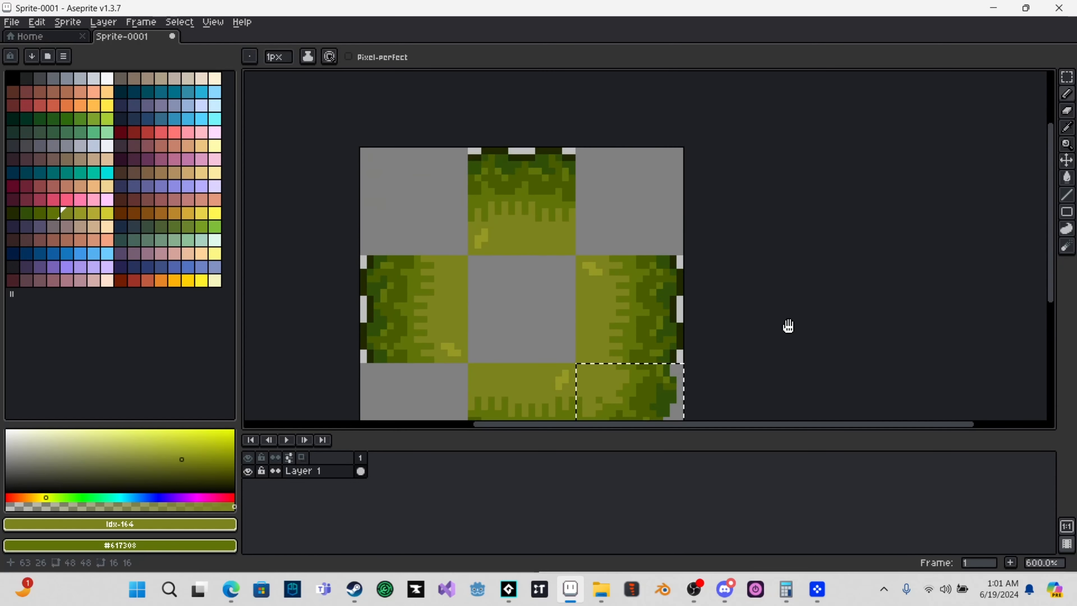
click(655, 388)
drag(654, 389, 645, 200)
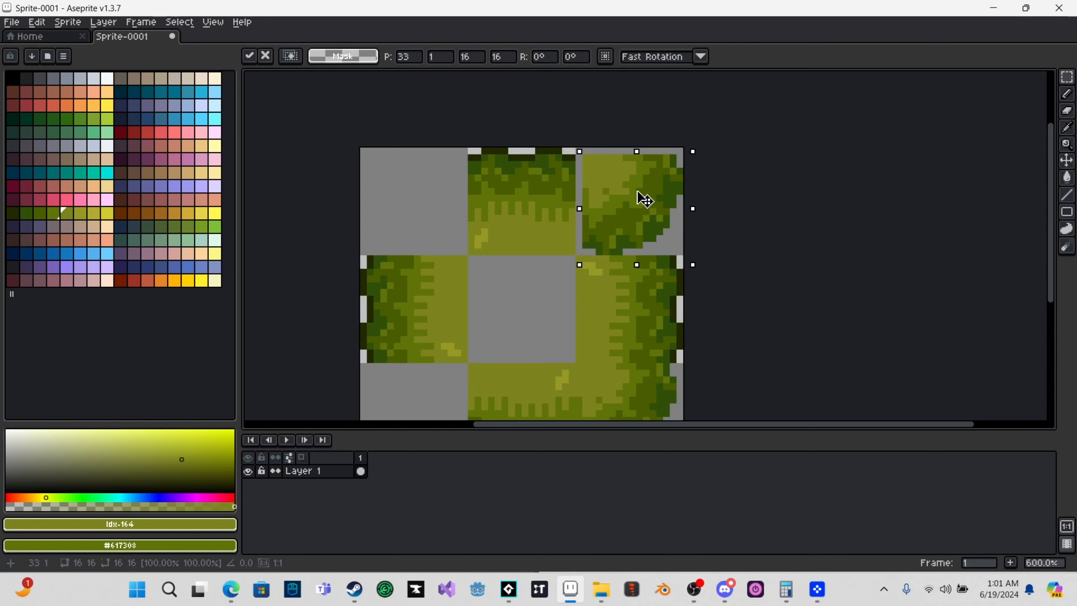
drag(793, 283, 793, 163)
key(ctrl+z)
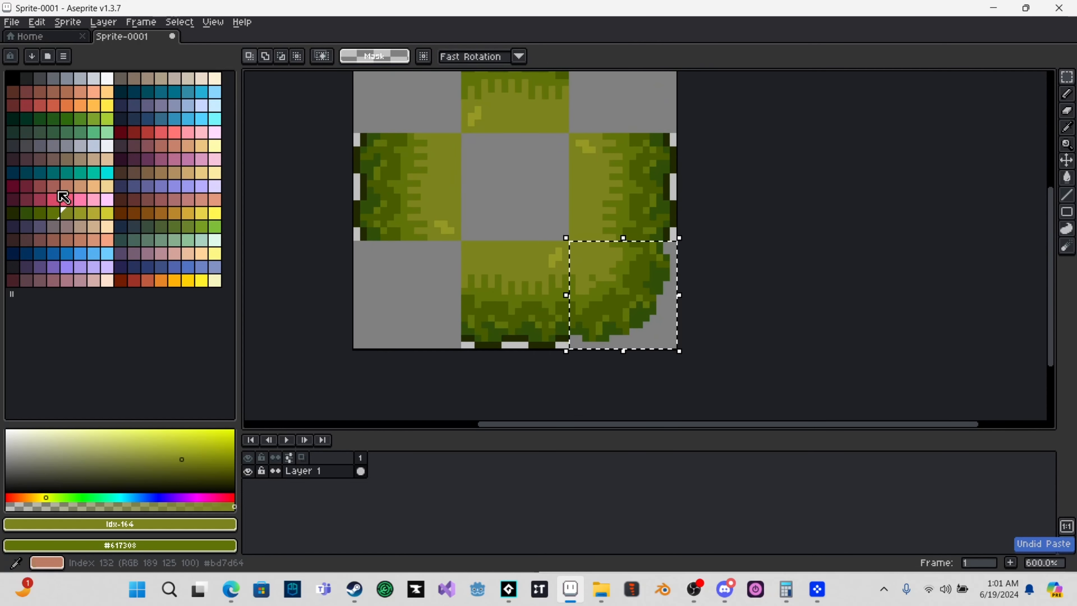
- Draw a dark Idx-160 rim with the Pencil along the bottom-right tile's lower, curved and outer edges
click(14, 212)
scroll(562, 348, up, 3)
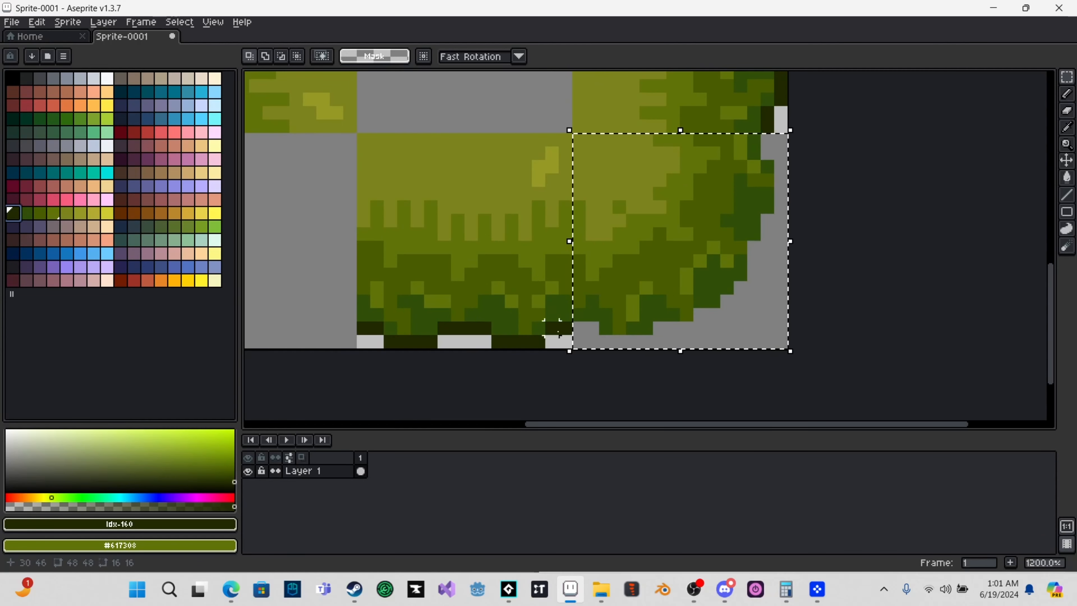
key(v)
key(b)
mouse_move(603, 342)
mouse_down()
mouse_move(643, 341)
mouse_move(701, 315)
mouse_up()
click(728, 302)
click(734, 288)
drag(754, 249, 757, 273)
mouse_move(768, 224)
mouse_down()
mouse_move(798, 294)
mouse_move(757, 318)
mouse_up()
drag(723, 240, 722, 266)
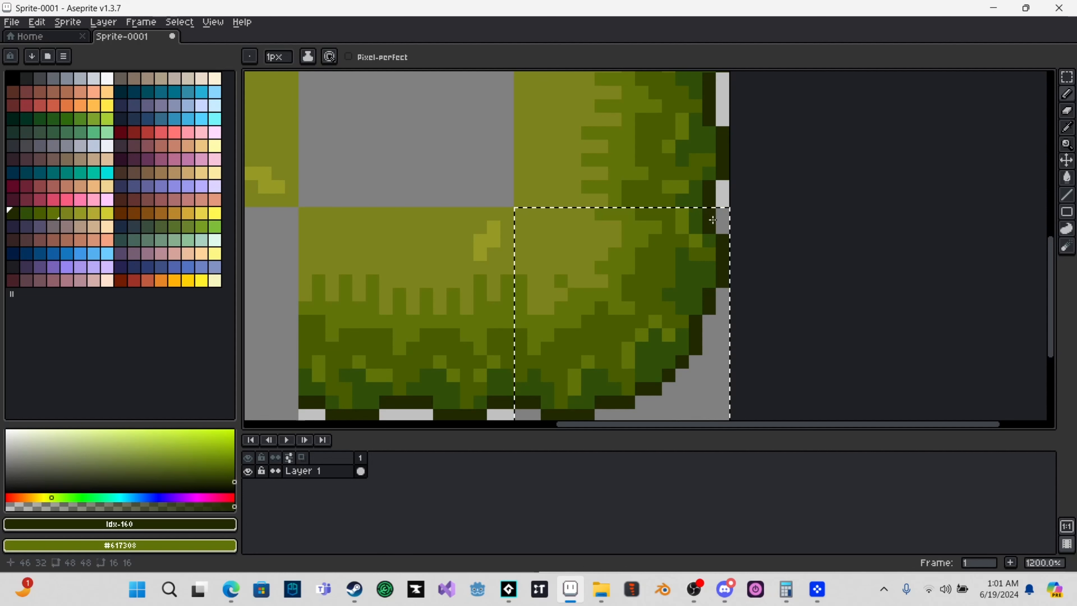
- Place a copy of the rimmed bottom-right tile in the top-right corner cell at 32, 0
scroll(760, 248, down, 2)
drag(808, 205, 868, 225)
scroll(817, 259, down, 1)
key(ctrl)
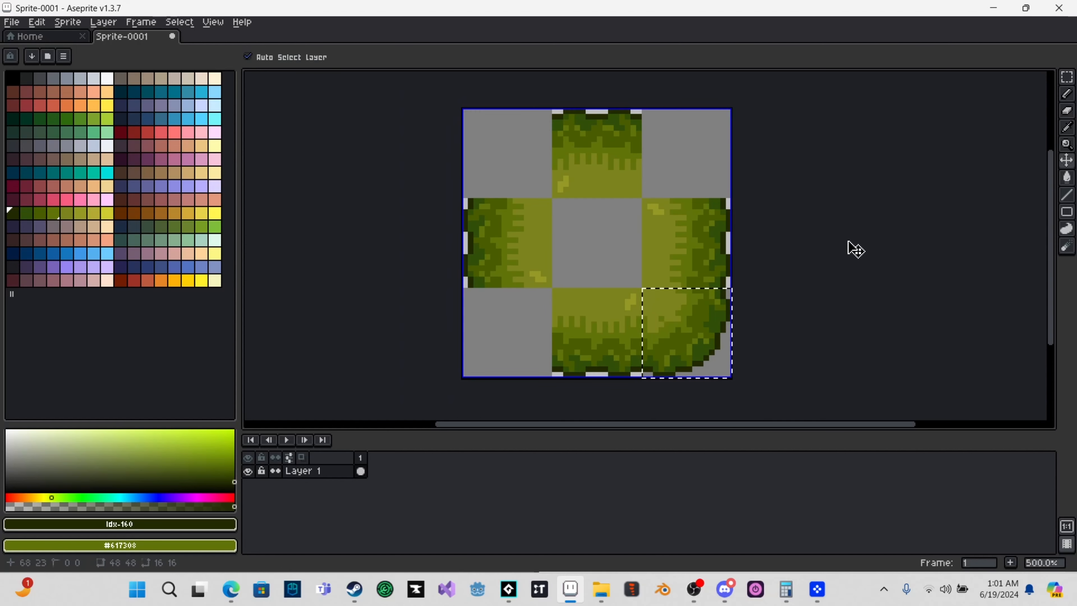
click(692, 341)
drag(692, 341, 690, 164)
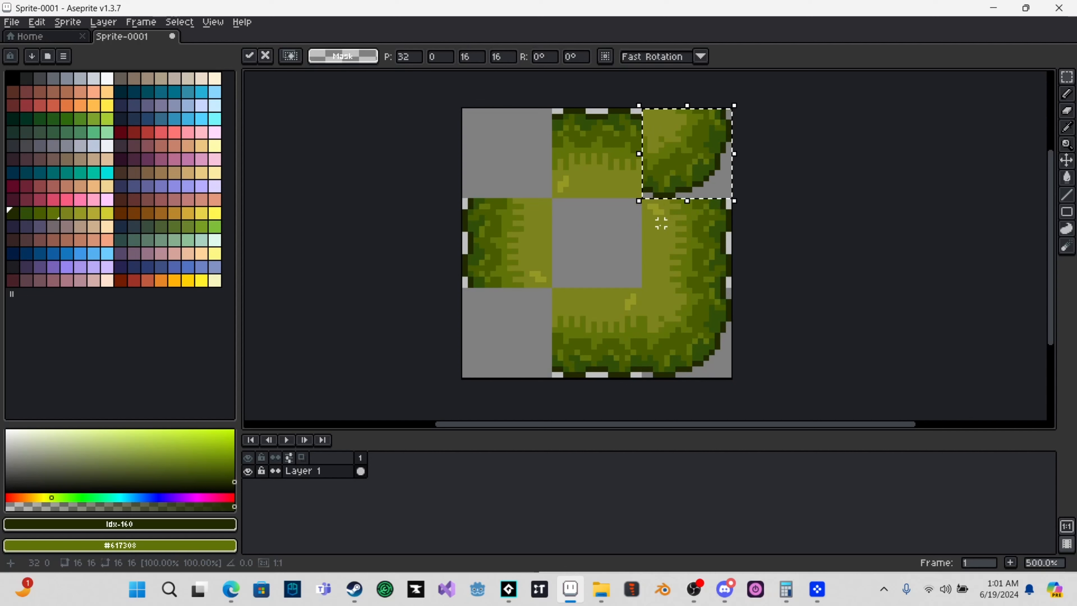
key(Escape)
drag(700, 157, 699, 160)
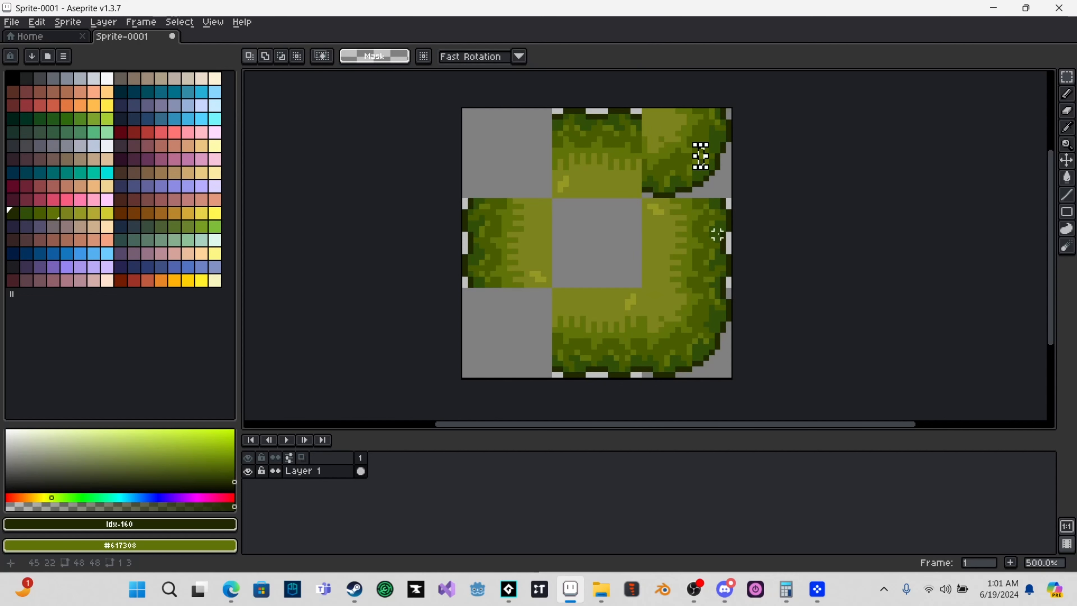
key(ctrl+z)
- Place further copies of the bottom-right tile in the bottom-left cell and in the top-left cell at 0, 0
key(ctrl+c)
key(ctrl+v)
drag(693, 338, 499, 169)
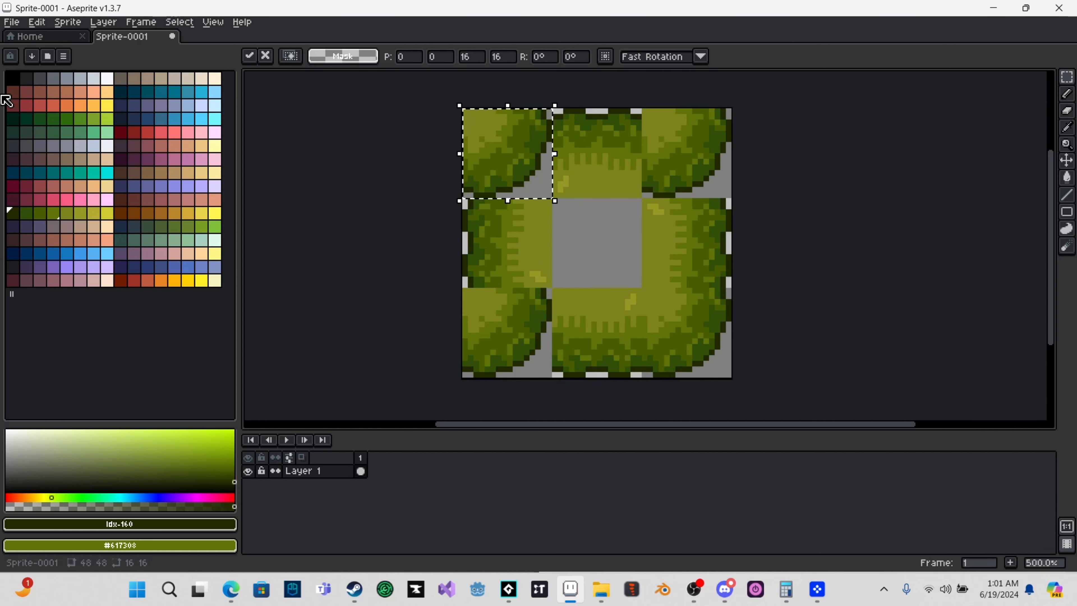
- Rotate the selected top-left corner tile 90° clockwise twice so its rounded rim faces outward
click(36, 22)
mouse_move(214, 187)
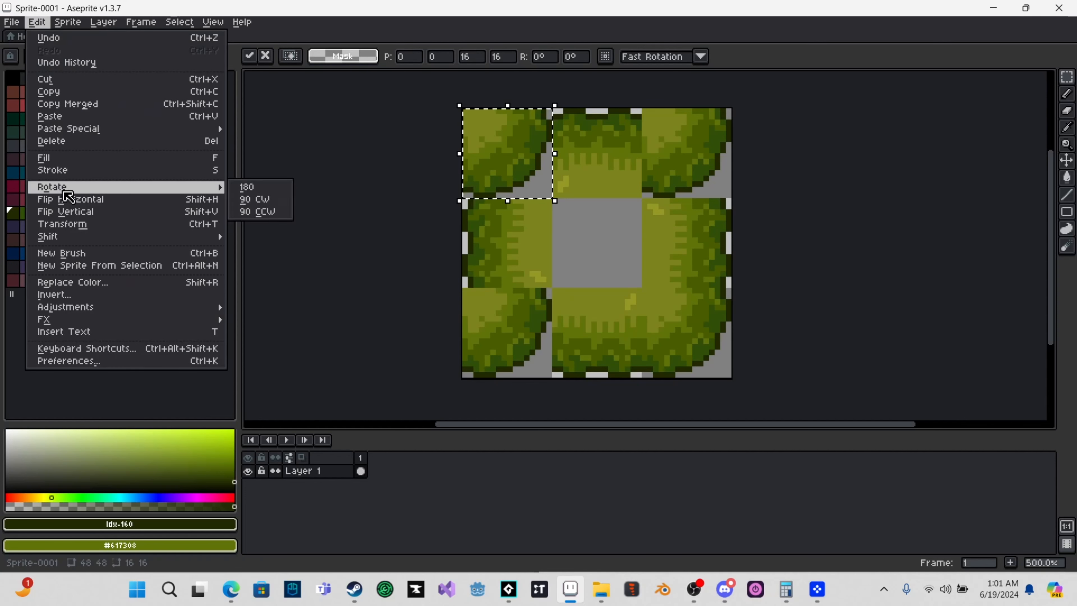
click(254, 198)
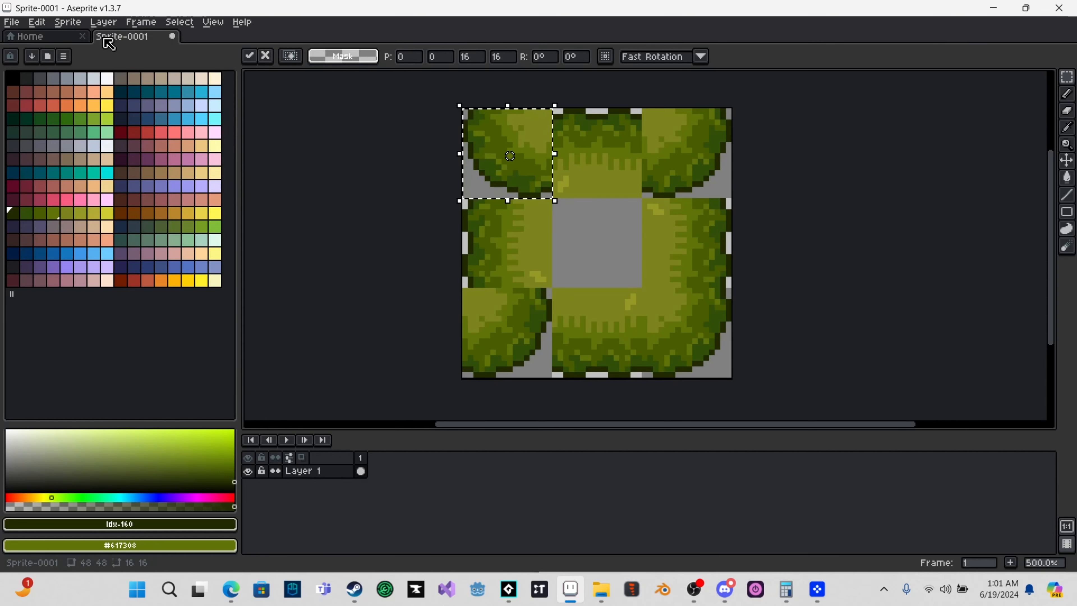
click(42, 21)
mouse_move(76, 187)
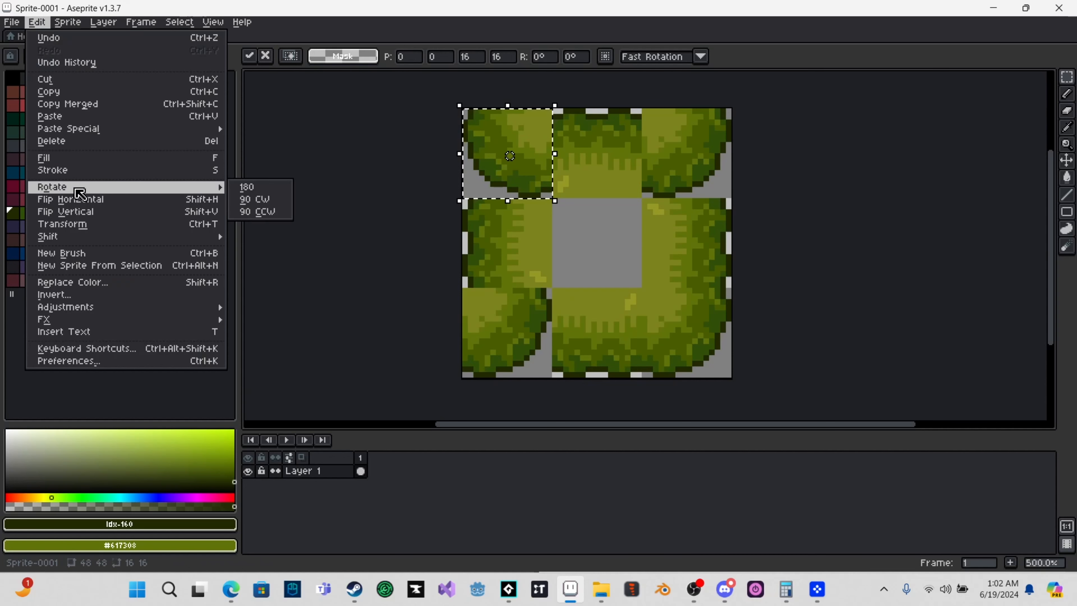
click(258, 197)
- Orient the top-right corner tile outward by rotating it 90° clockwise, then flipping it vertically and horizontally
double_click(687, 144)
click(37, 22)
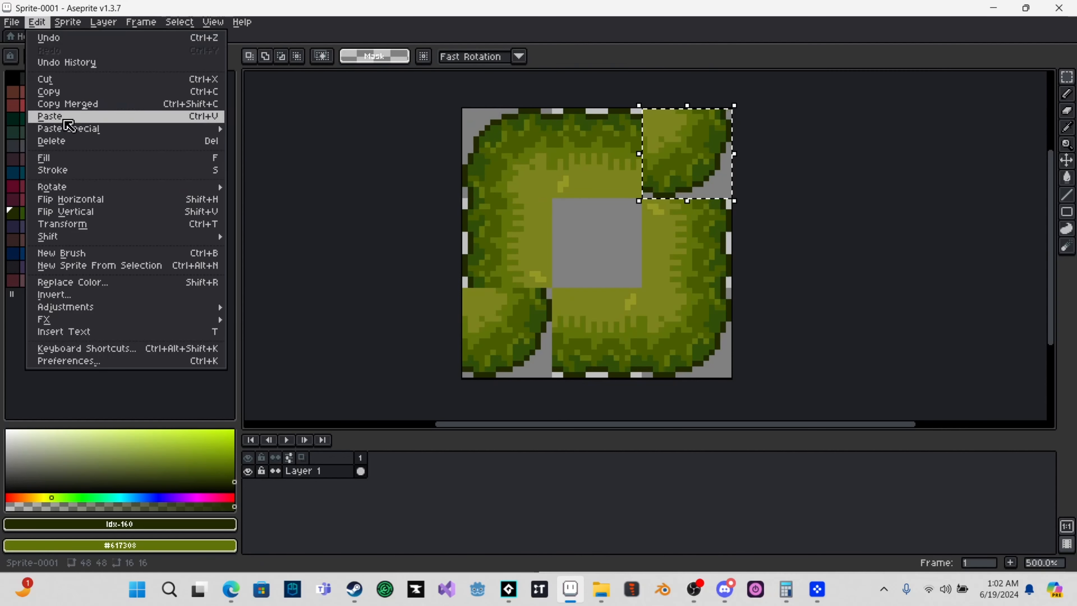
mouse_move(76, 187)
click(258, 199)
click(37, 21)
click(68, 217)
click(37, 22)
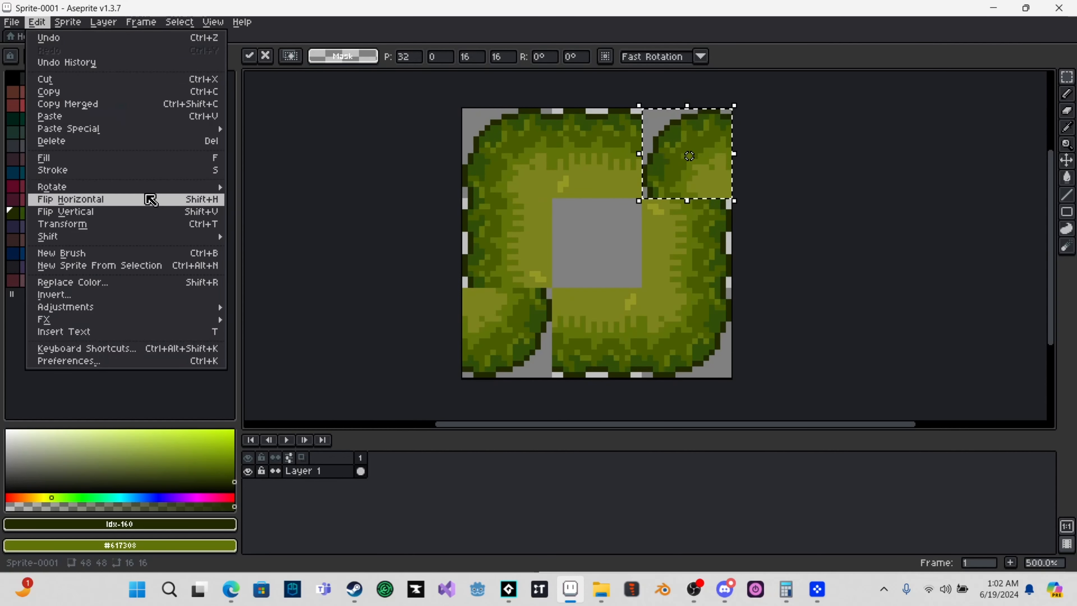
click(68, 202)
- Rotate the bottom-left corner tile 90° clockwise so its rounded rim faces outward
double_click(504, 331)
click(36, 21)
mouse_move(76, 187)
click(259, 199)
click(628, 274)
- Fill the empty center cell with the sampled grass green #7c831c using the Paint Bucket, and clear the selection
double_click(610, 234)
scroll(631, 248, up, 2)
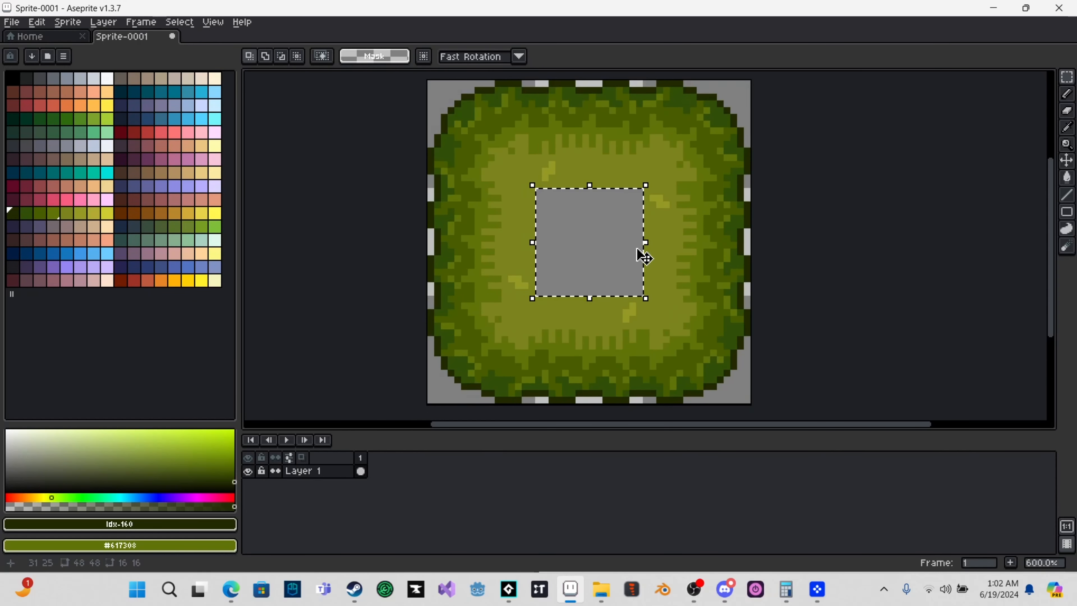
key(i)
click(625, 138)
key(g)
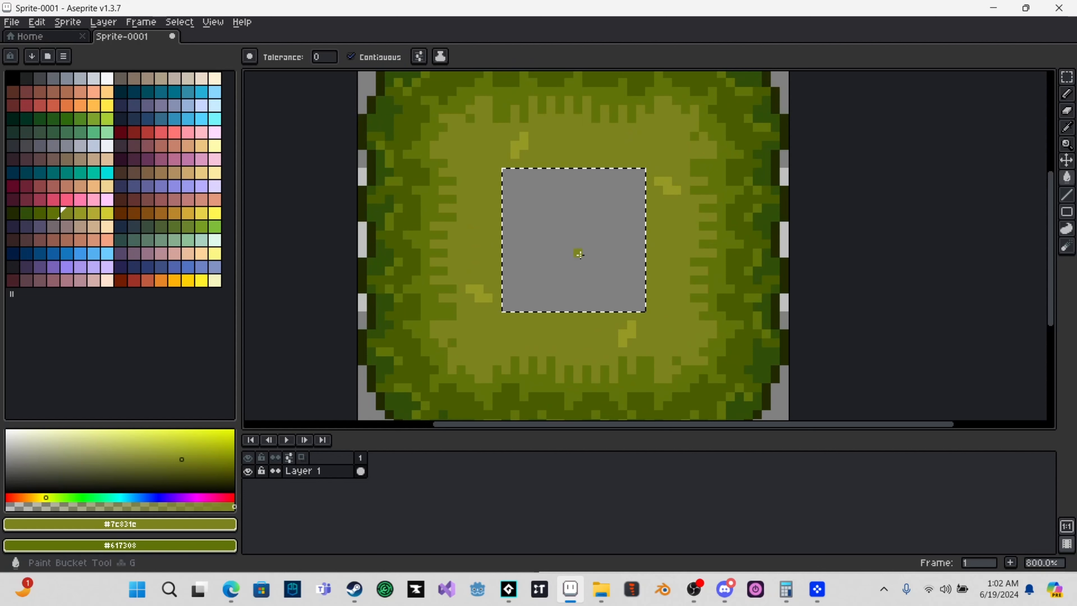
click(579, 249)
scroll(805, 207, down, 1)
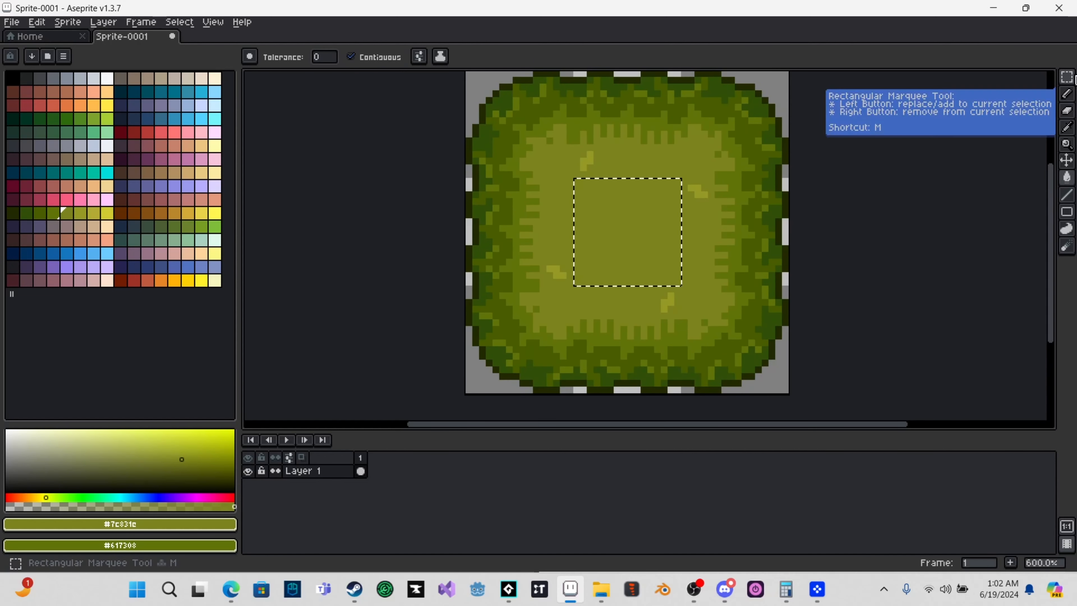
click(1067, 77)
click(886, 268)
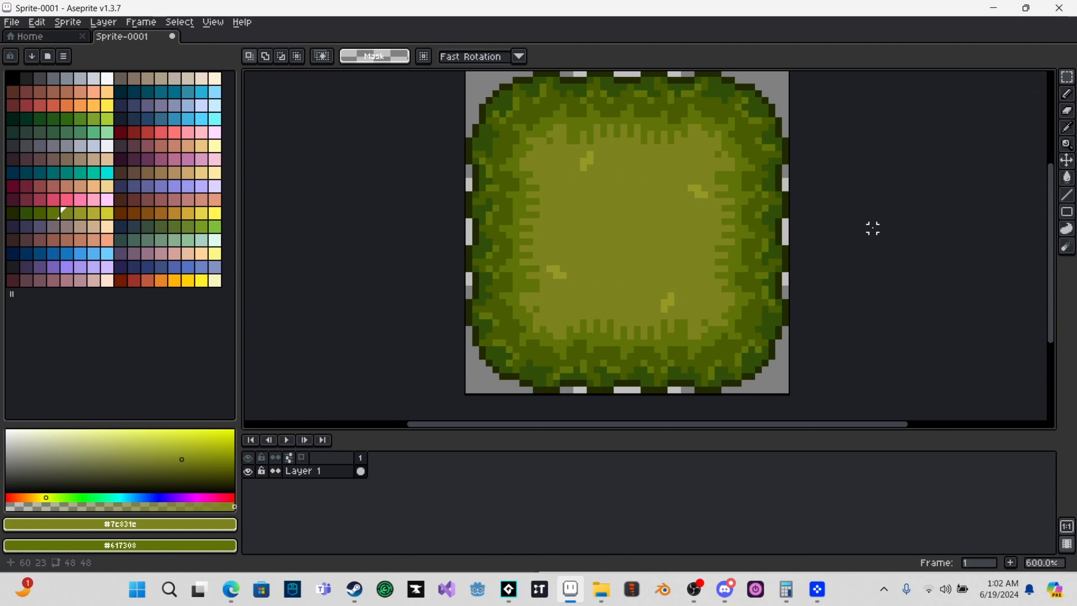
scroll(872, 228, down, 1)
drag(919, 243, 870, 281)
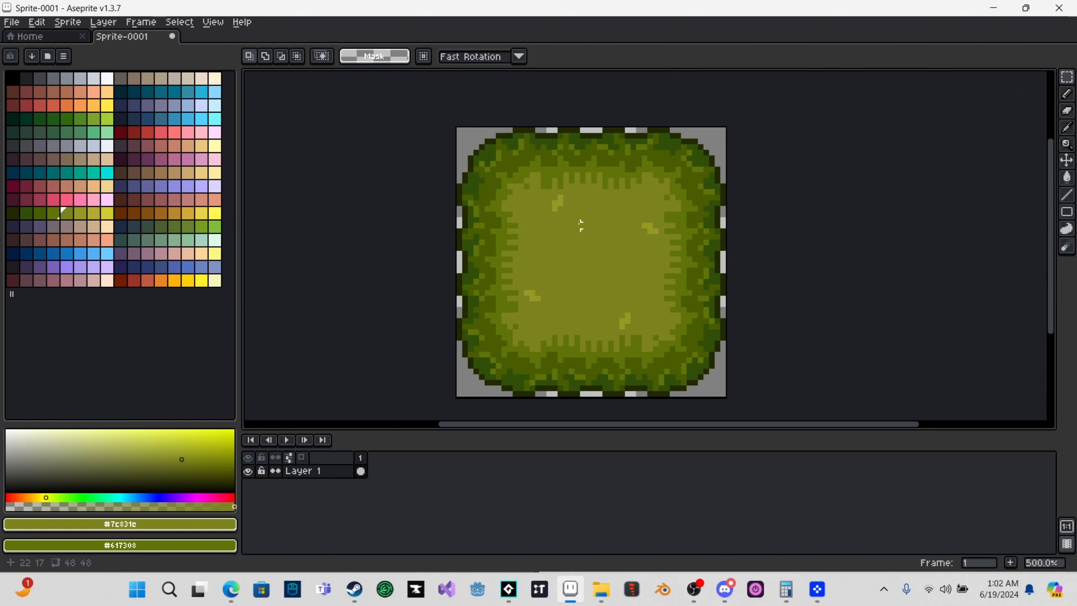
scroll(786, 245, down, 1)
scroll(698, 257, up, 1)
double_click(593, 254)
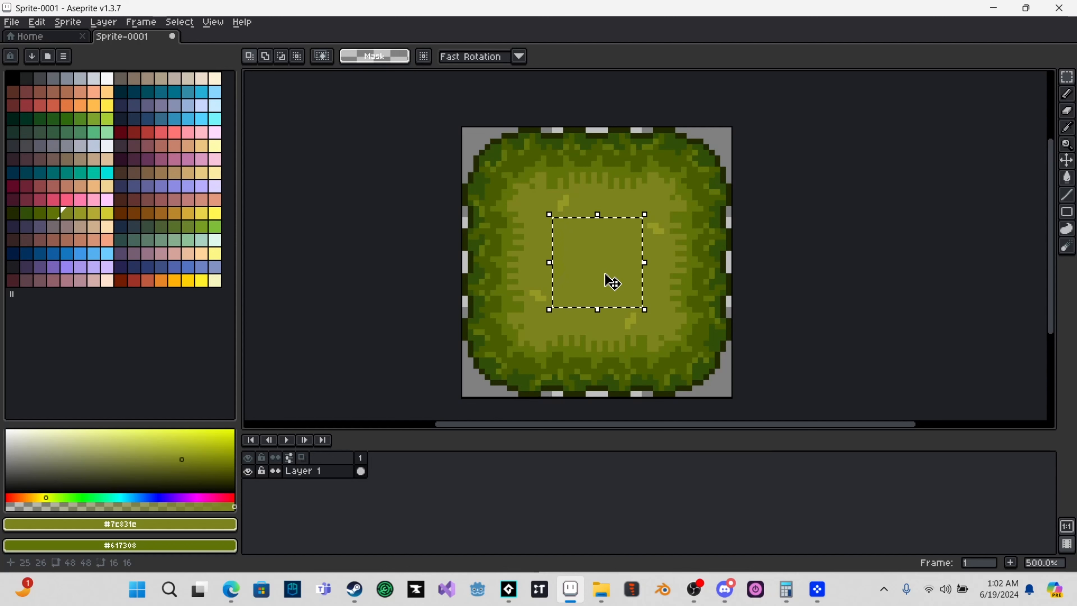
click(778, 231)
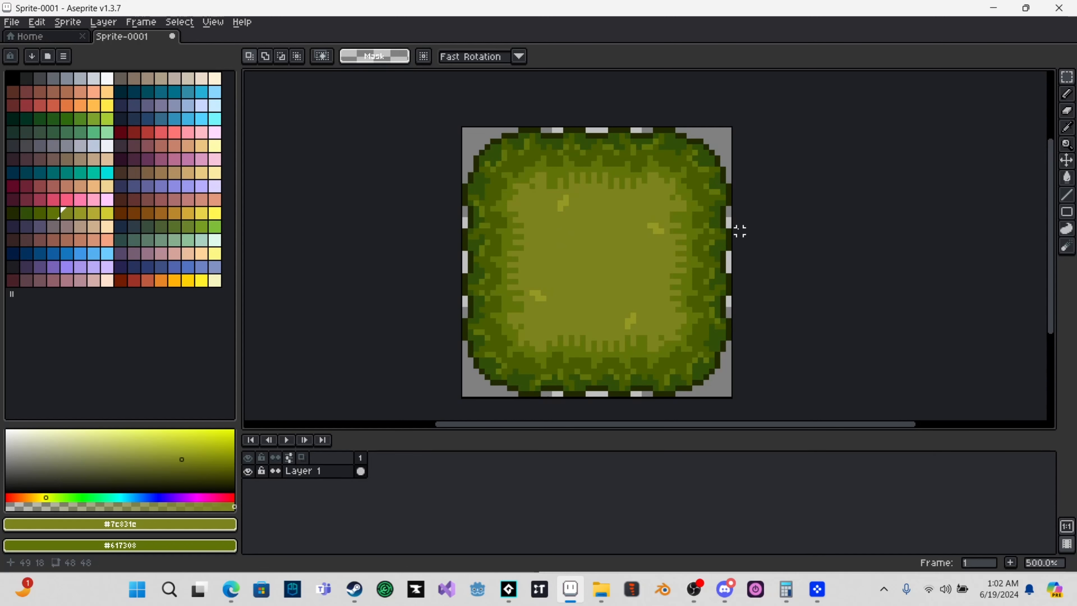
scroll(705, 235, up, 2)
scroll(714, 241, down, 2)
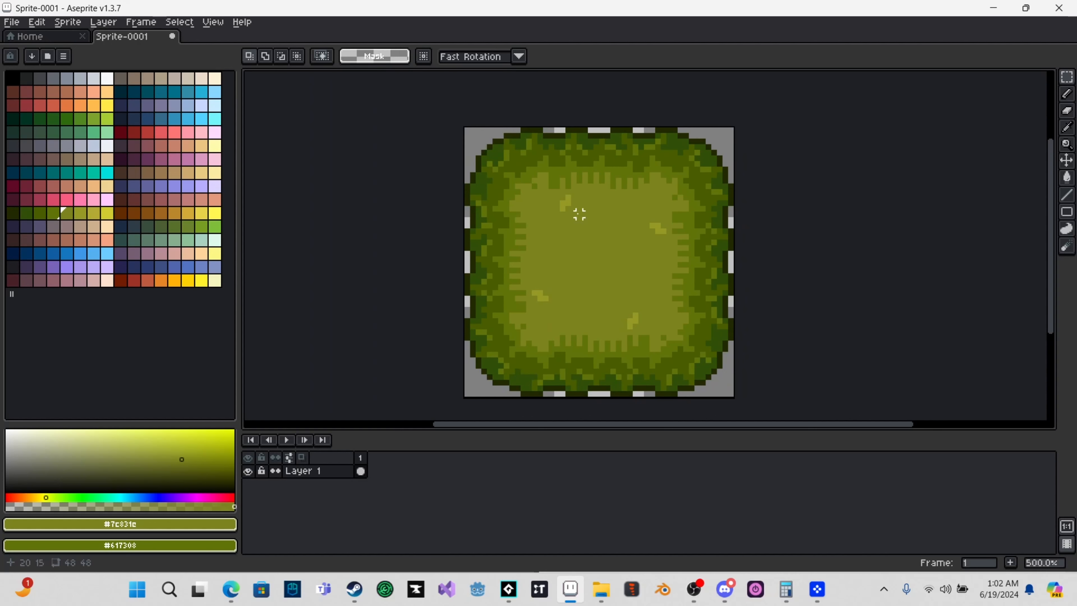
scroll(771, 315, down, 1)
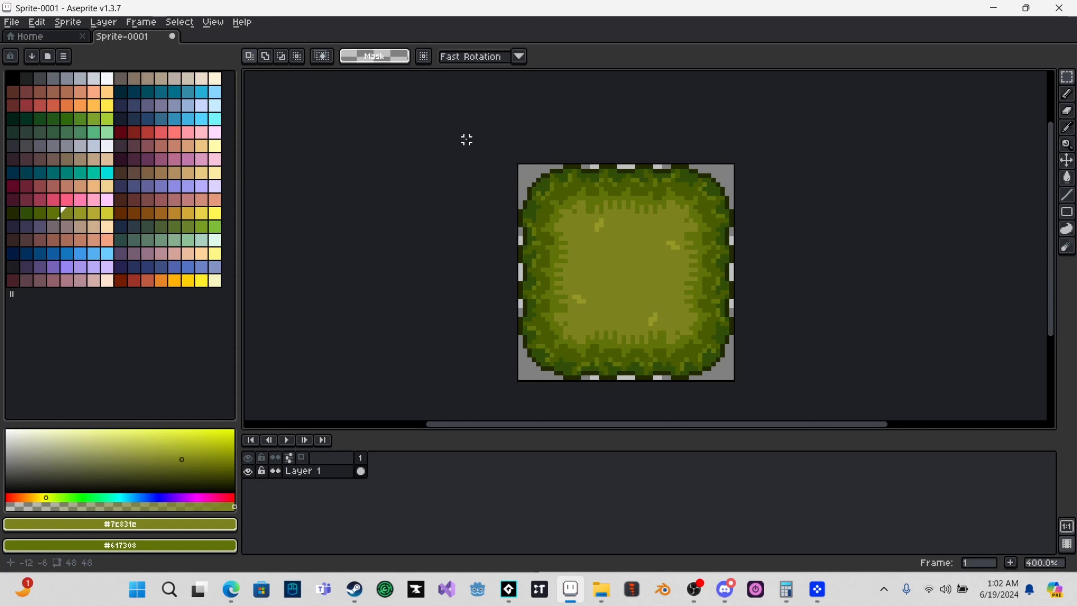
- Copy the entire 48 × 48 grass sprite and switch to Tilesetter
drag(565, 202, 721, 237)
drag(714, 275, 571, 285)
drag(574, 360, 720, 356)
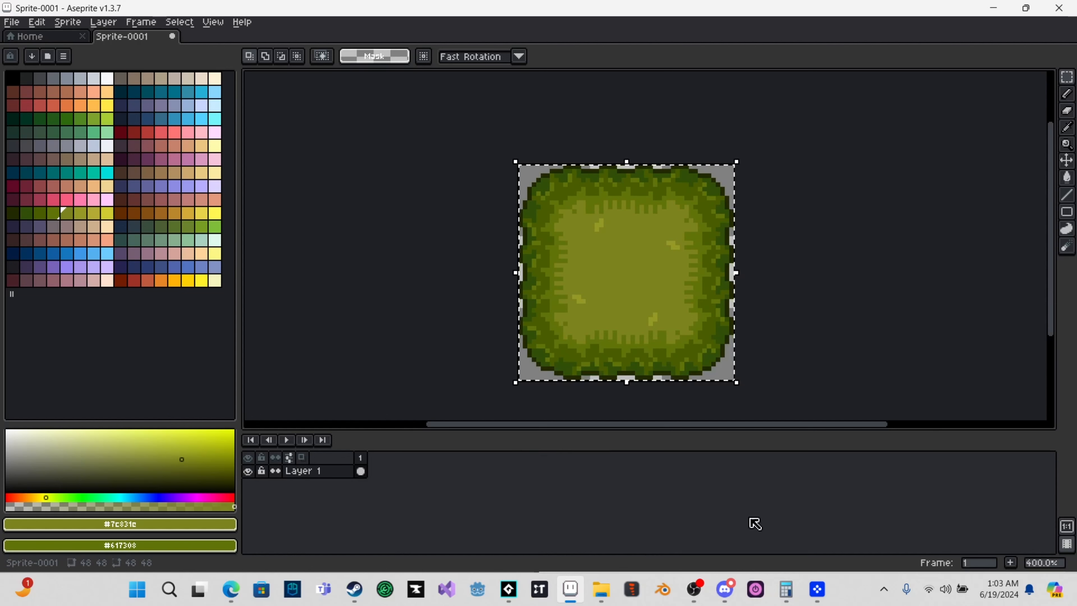
click(993, 8)
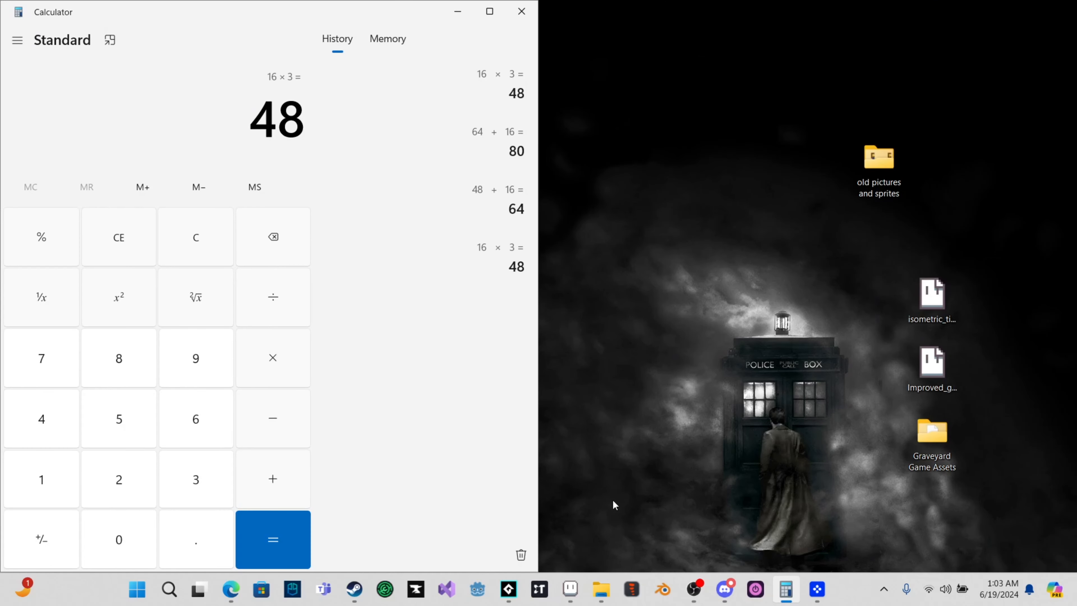
click(541, 592)
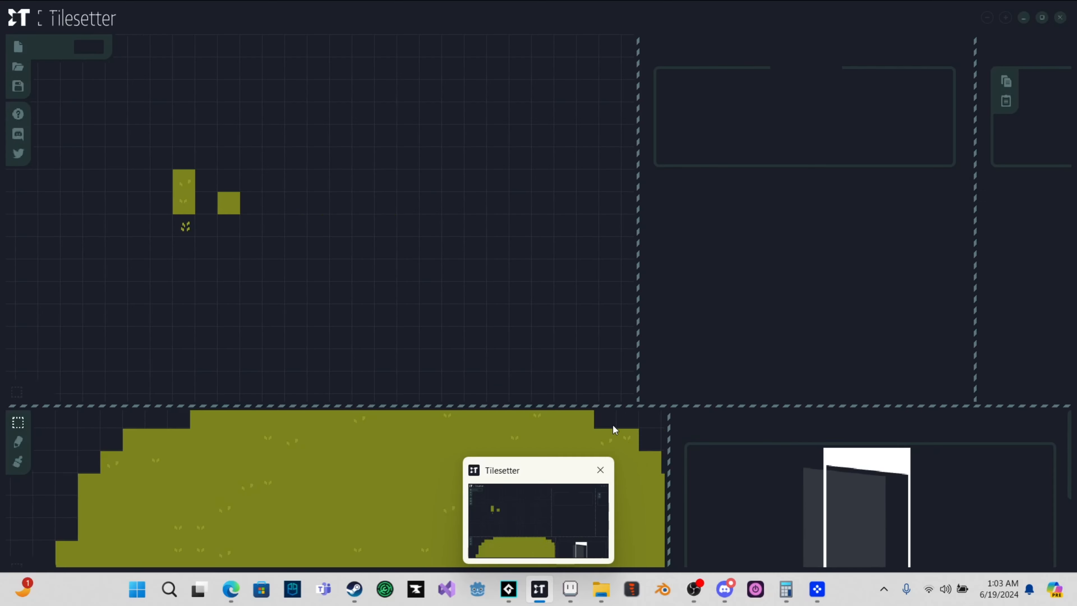
- Delete the old tiles from the tile set area and paste the copied grass tiles in their place
drag(104, 124, 481, 358)
key(Delete)
click(520, 226)
key(ctrl+v)
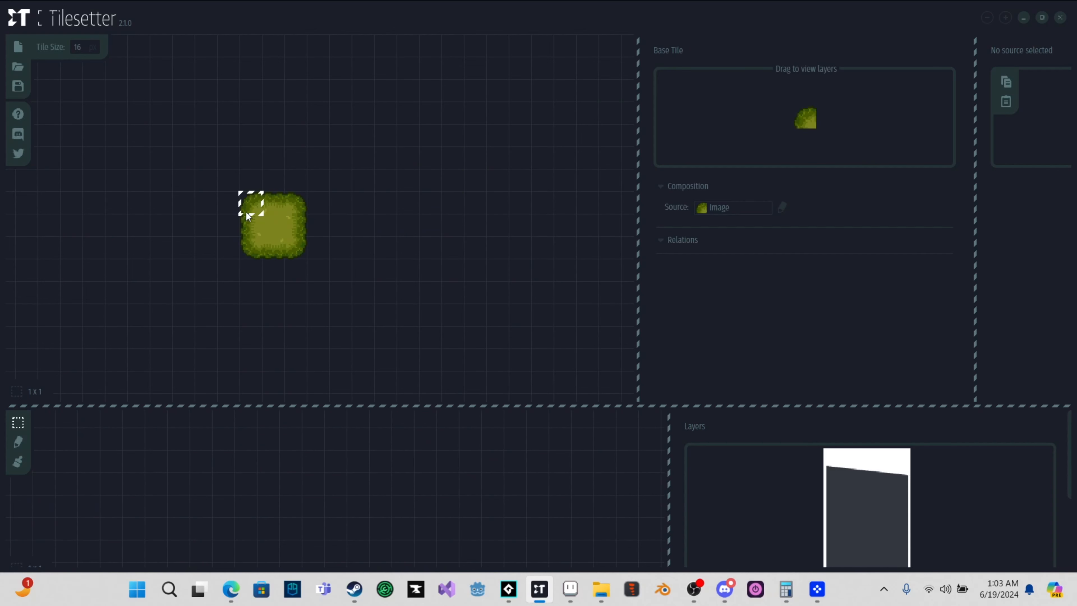
- Move the plain center tile out of the grass ring to an empty spot beside it
scroll(284, 252, up, 1)
click(293, 223)
scroll(405, 229, down, 1)
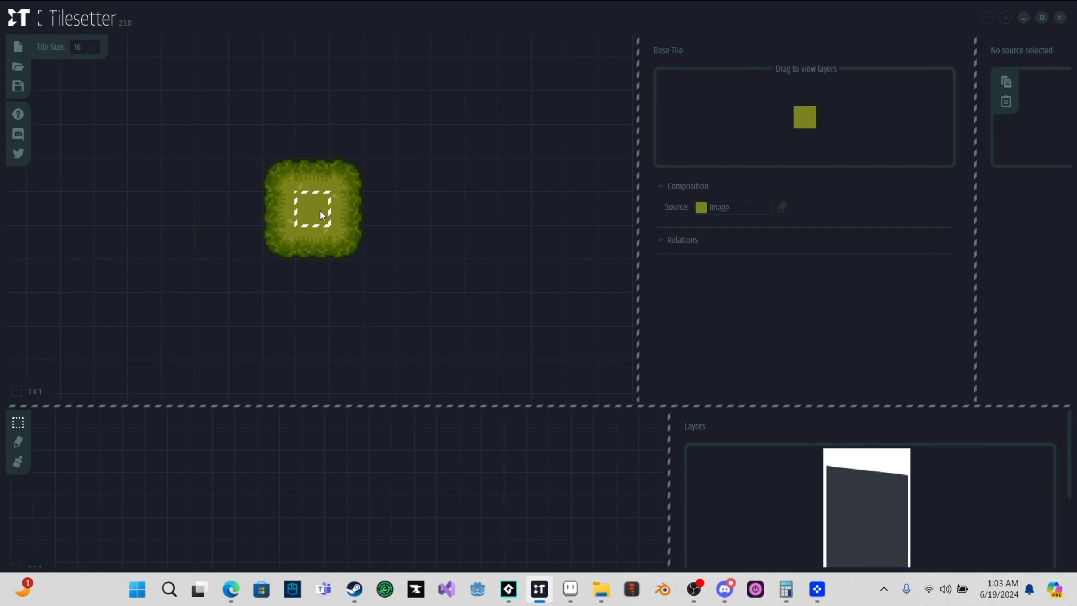
drag(320, 212, 209, 209)
drag(32, 250, 171, 256)
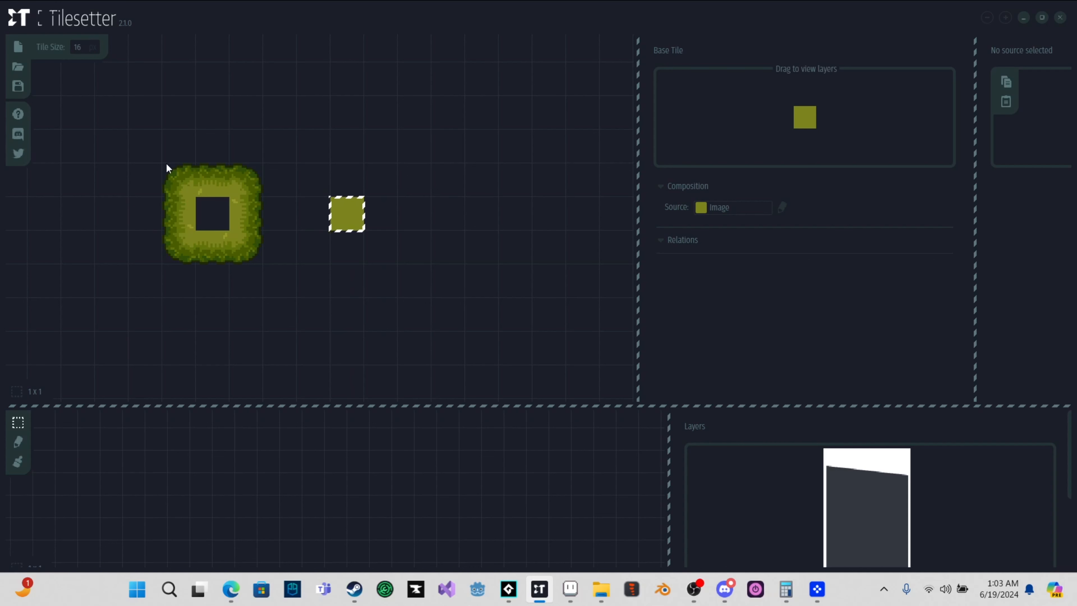
- Build blob borders from the separated plain grass tile
click(229, 238)
click(279, 314)
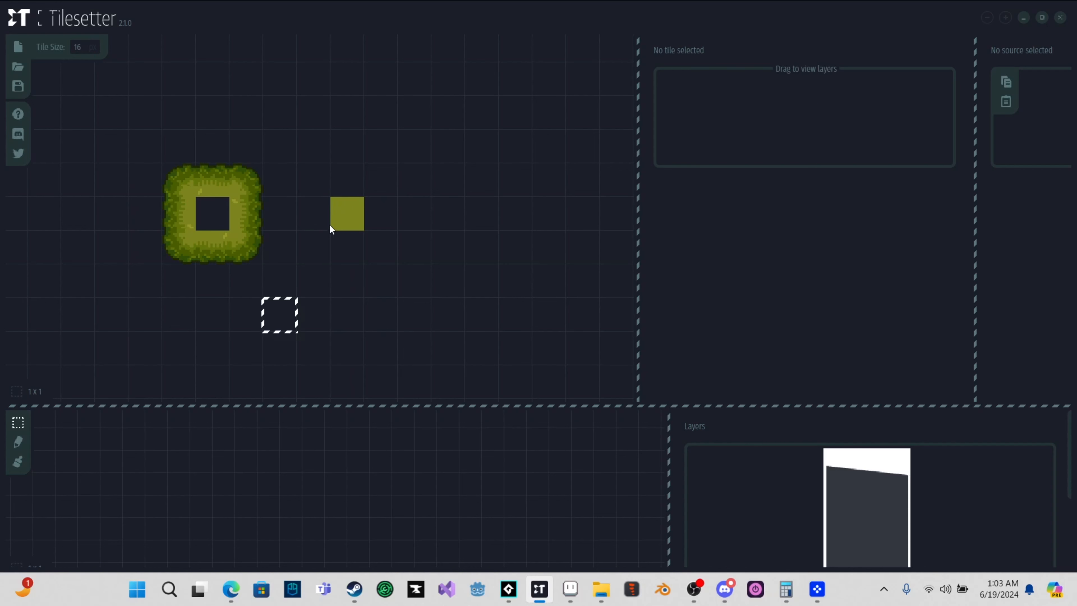
click(354, 224)
right_click(355, 227)
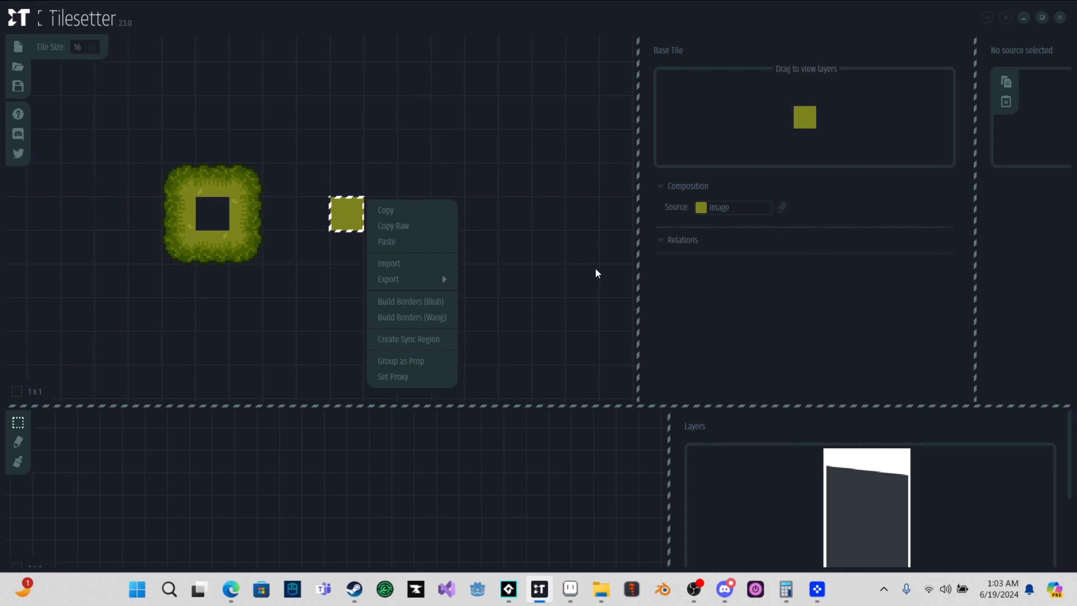
click(402, 303)
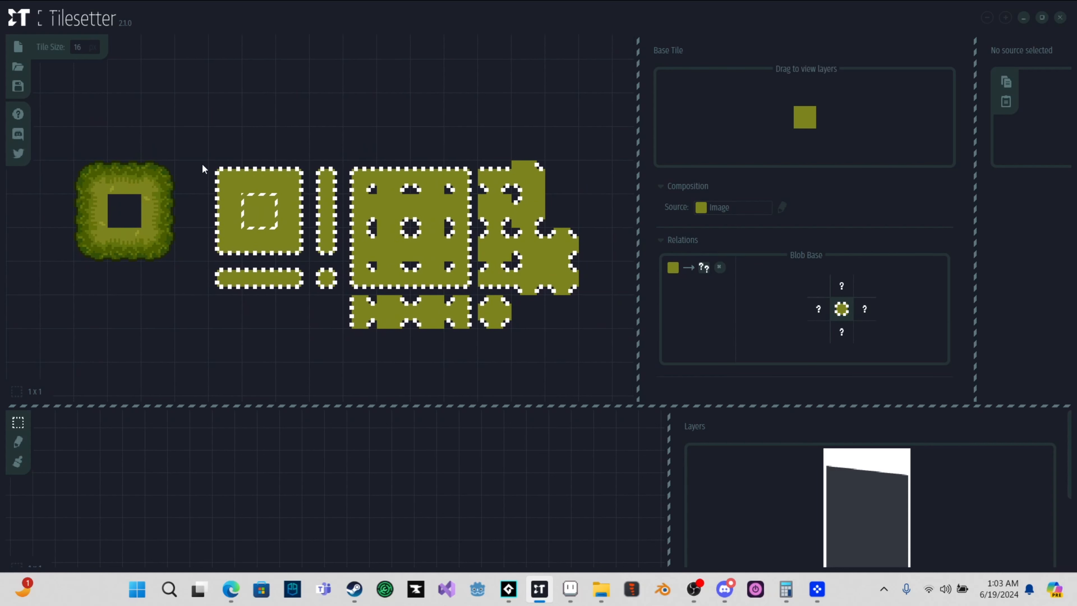
drag(206, 159, 579, 330)
click(269, 357)
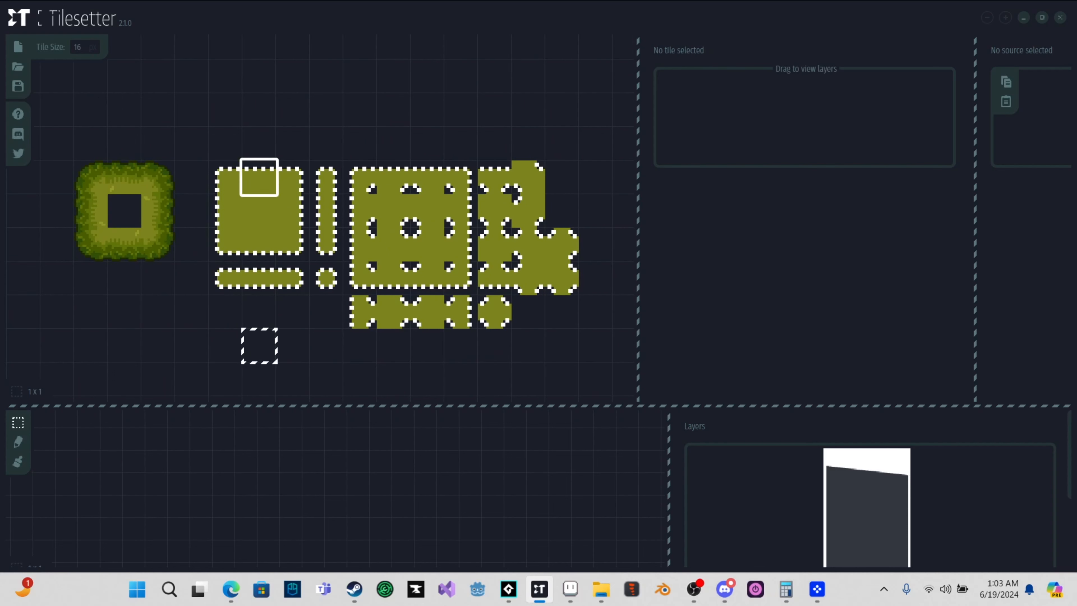
- Replace the top border tile's source with the grass image that has its dark edge along the top
click(260, 187)
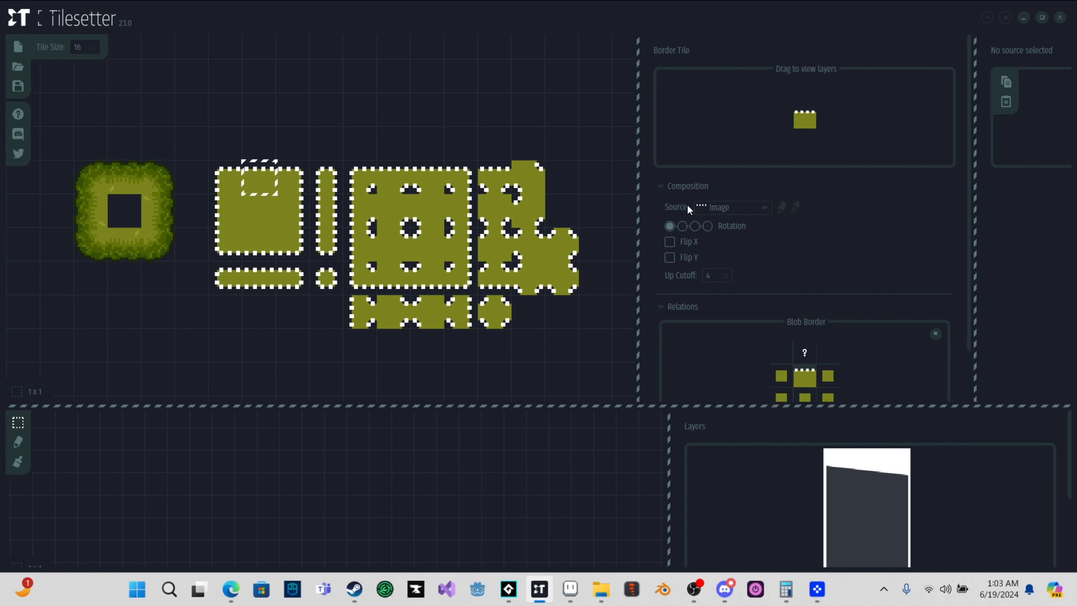
click(729, 207)
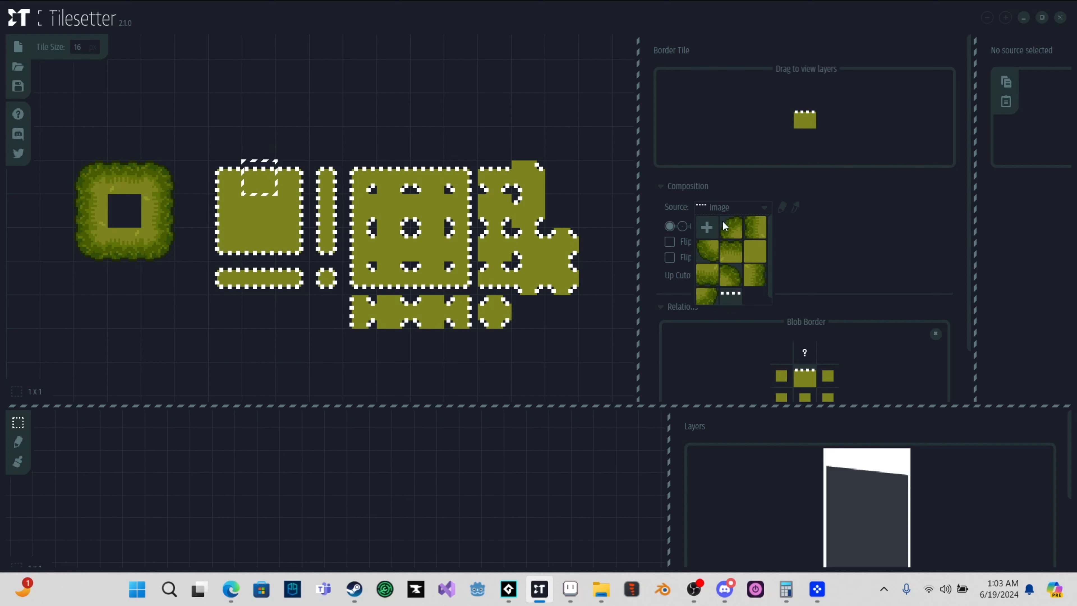
click(730, 211)
click(735, 209)
scroll(756, 251, down, 1)
click(734, 250)
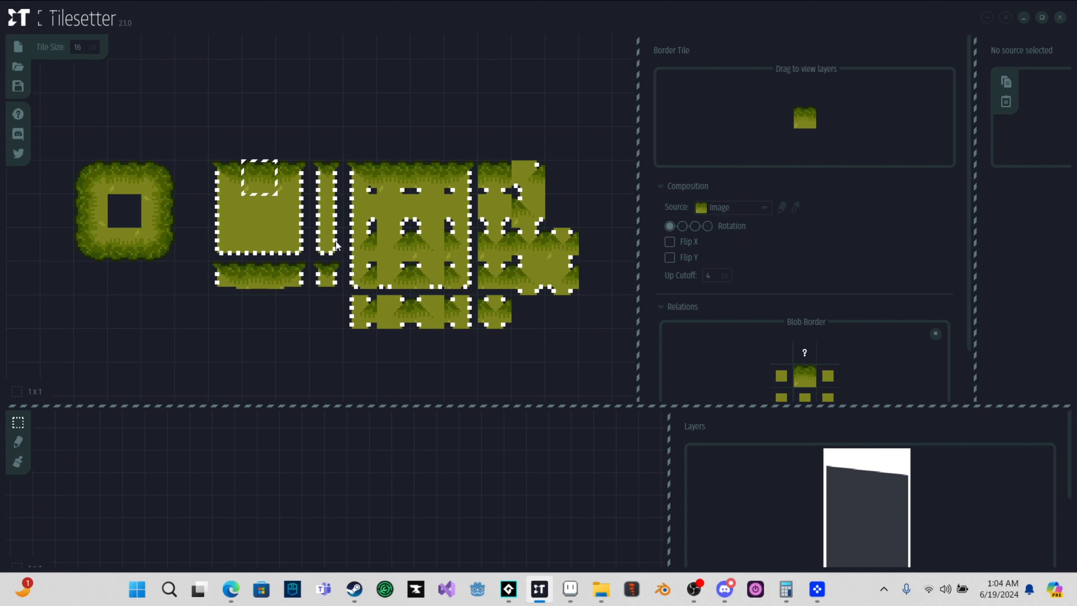
- Set the bottom border tile's source to the bottom-edge grass image and its rotation to the first, unrotated option
click(263, 252)
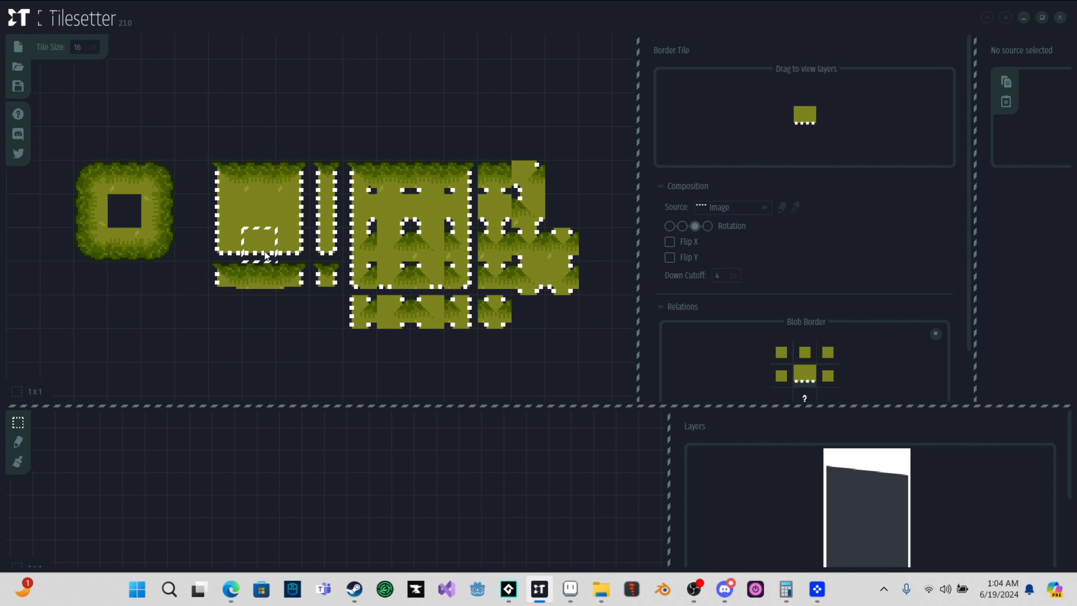
click(732, 203)
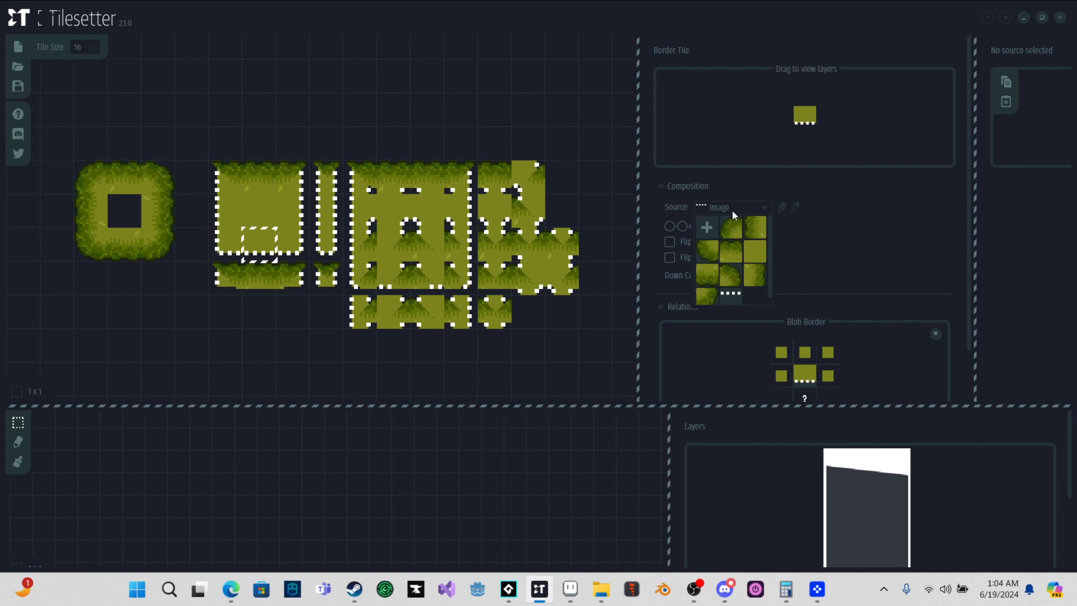
click(706, 274)
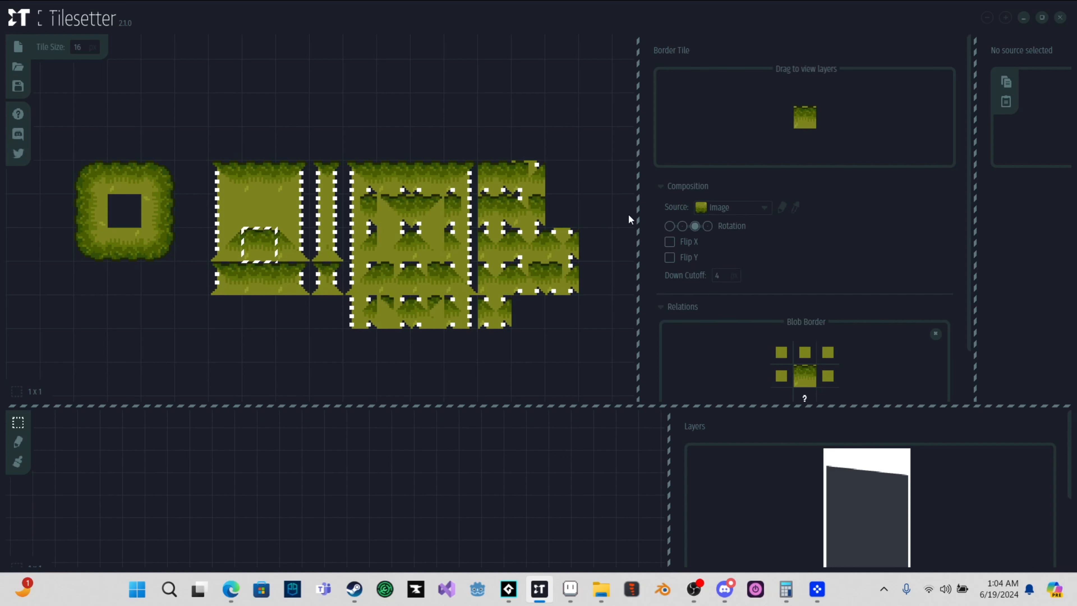
click(682, 226)
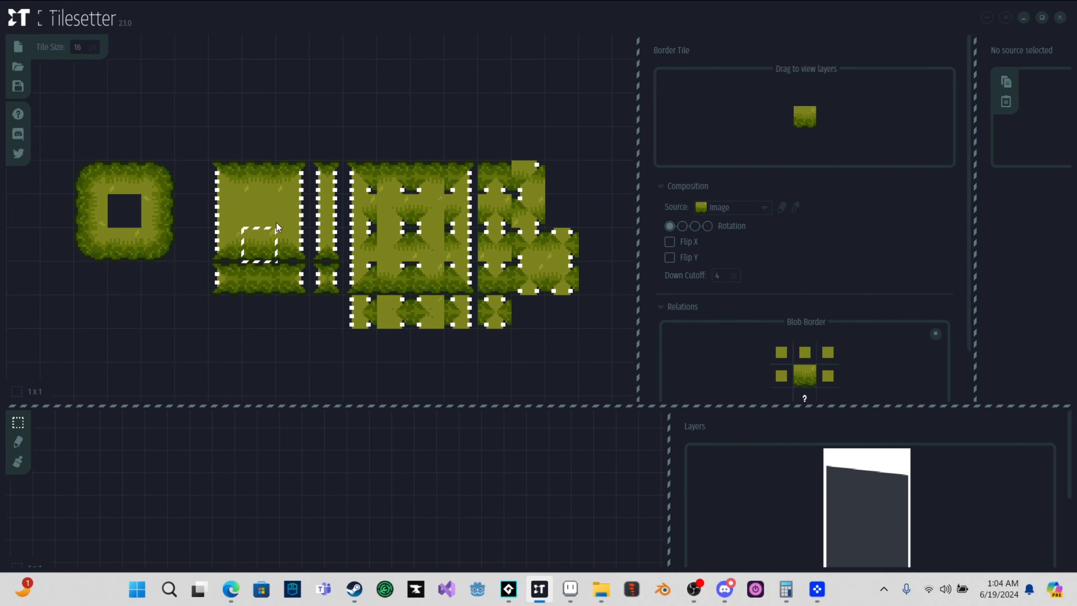
- Set the right border tile's source to the right-edge grass image and its rotation to the first, unrotated option
click(736, 210)
click(752, 275)
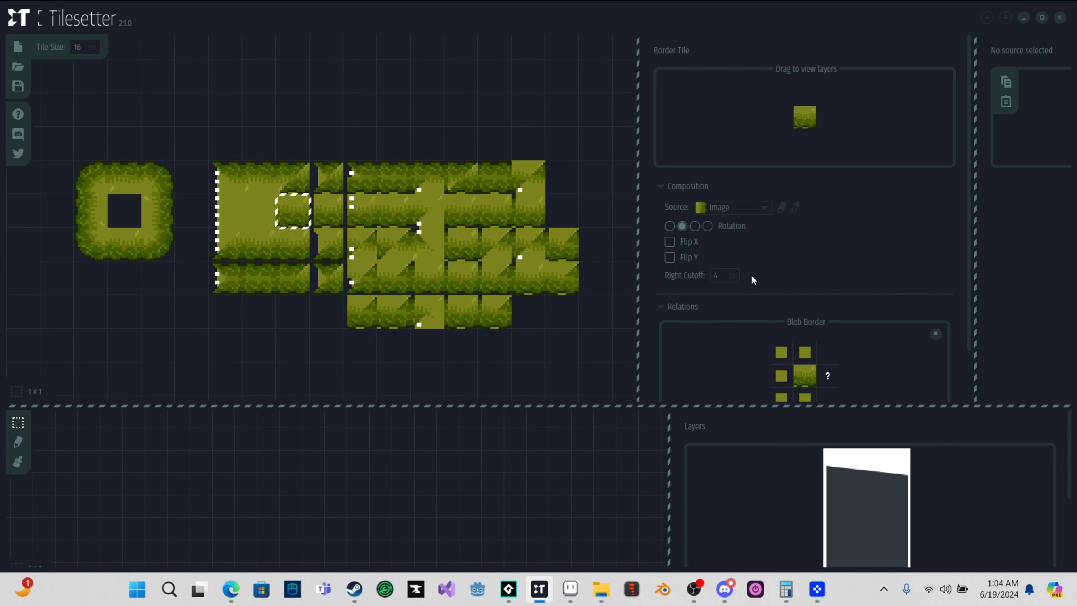
click(707, 225)
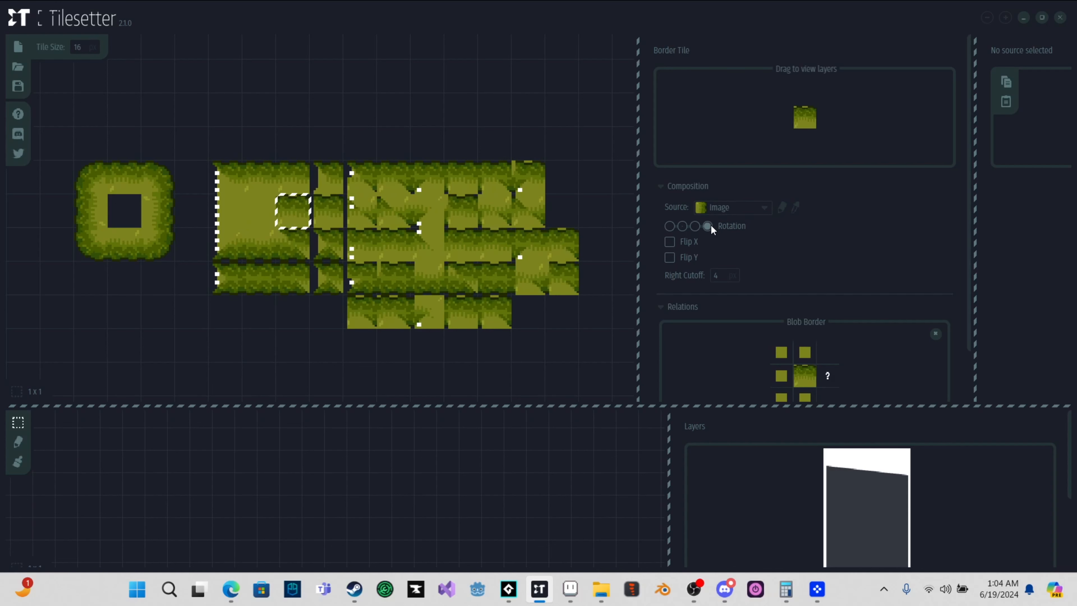
click(670, 225)
- Set the left border tile's source to the left-edge grass image and its rotation to the first, unrotated option
click(236, 216)
click(727, 207)
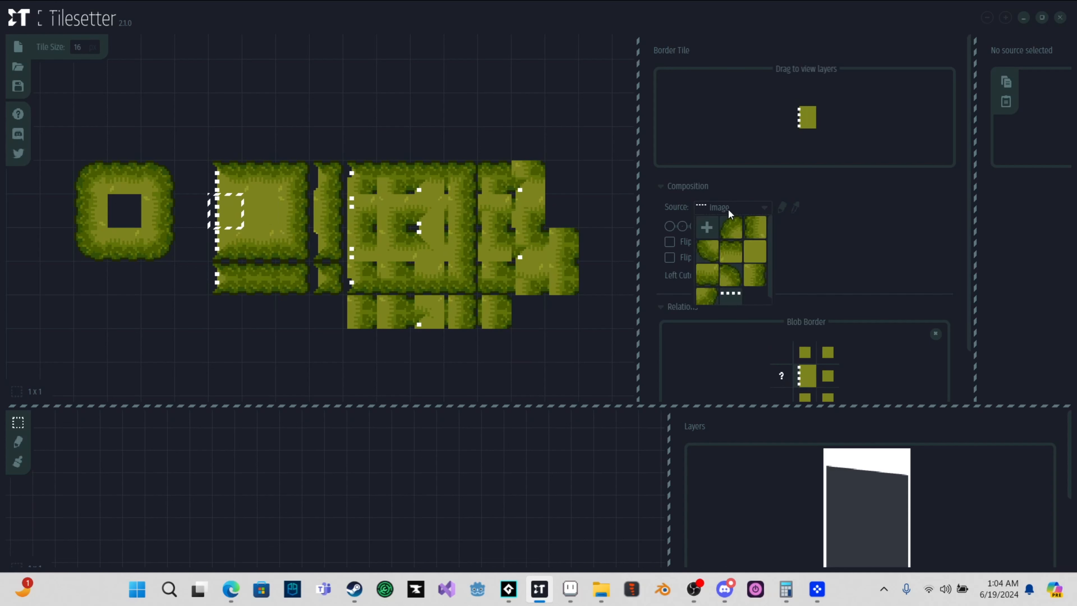
scroll(719, 249, down, 1)
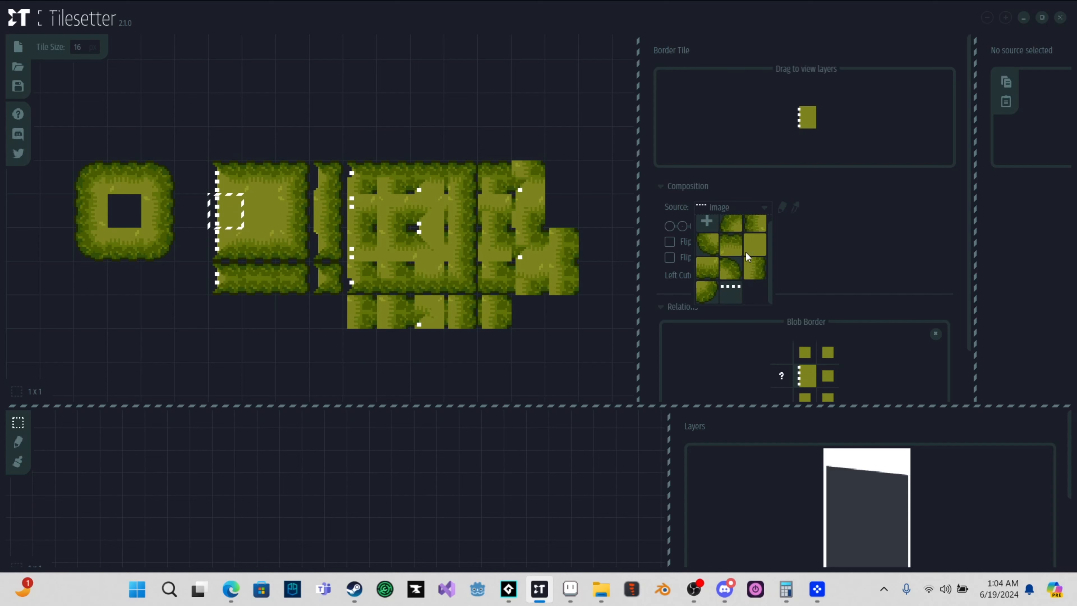
scroll(728, 268, up, 1)
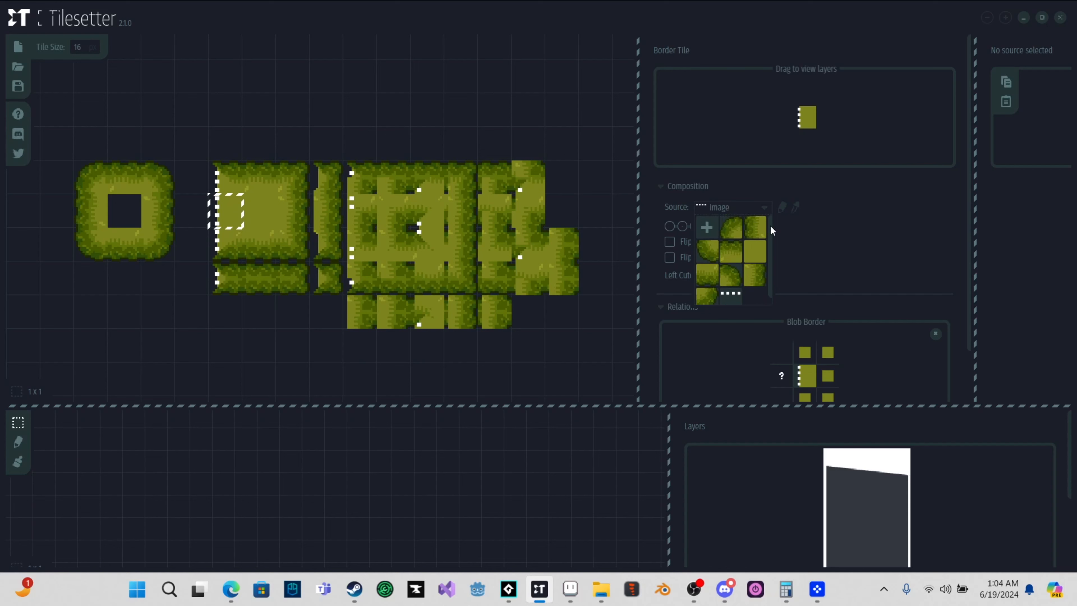
click(751, 225)
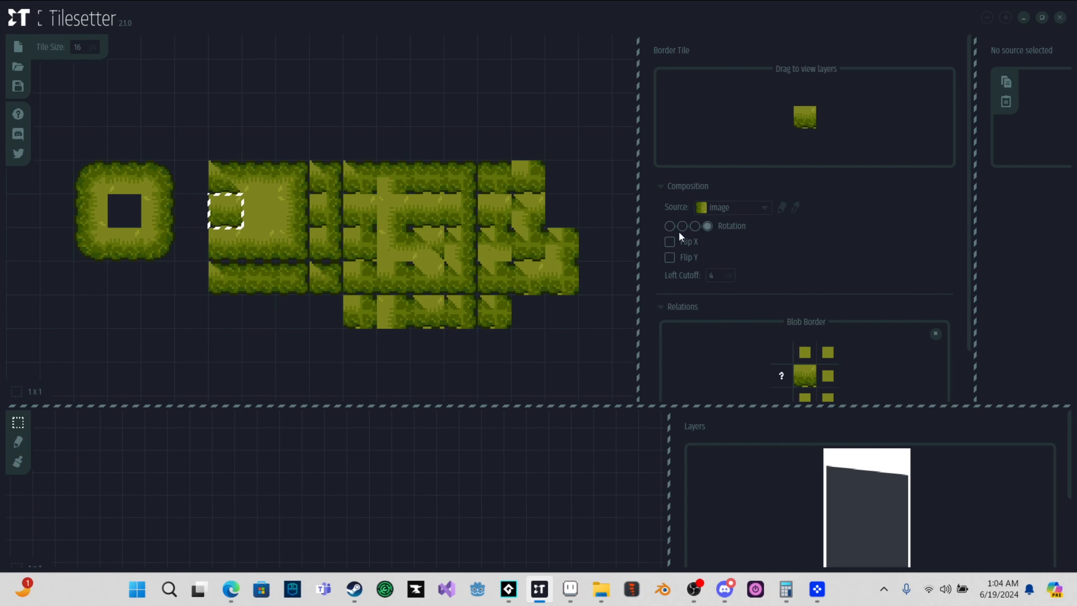
- Turn off compositing for the top-left corner border tile and set its source to the rounded top-left grass corner image
click(242, 184)
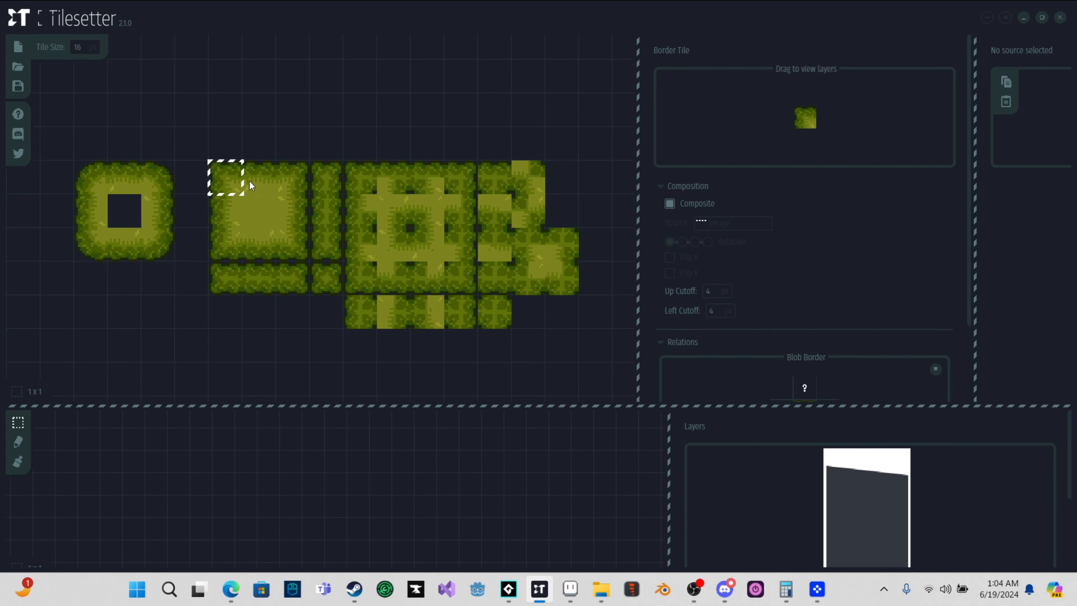
click(308, 187)
click(297, 239)
click(231, 242)
click(225, 178)
click(670, 205)
click(752, 226)
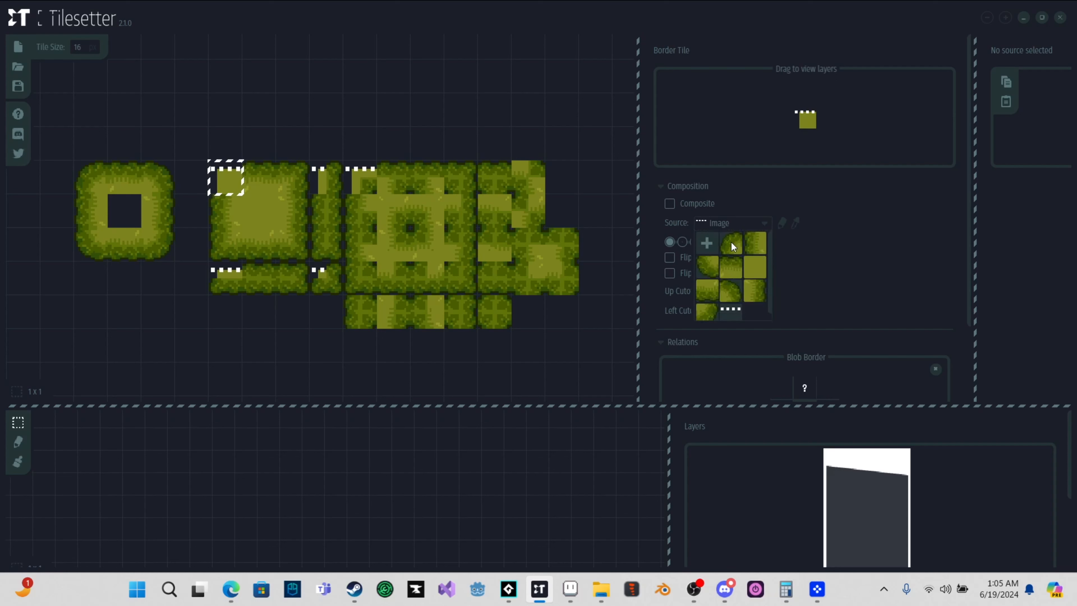
click(731, 243)
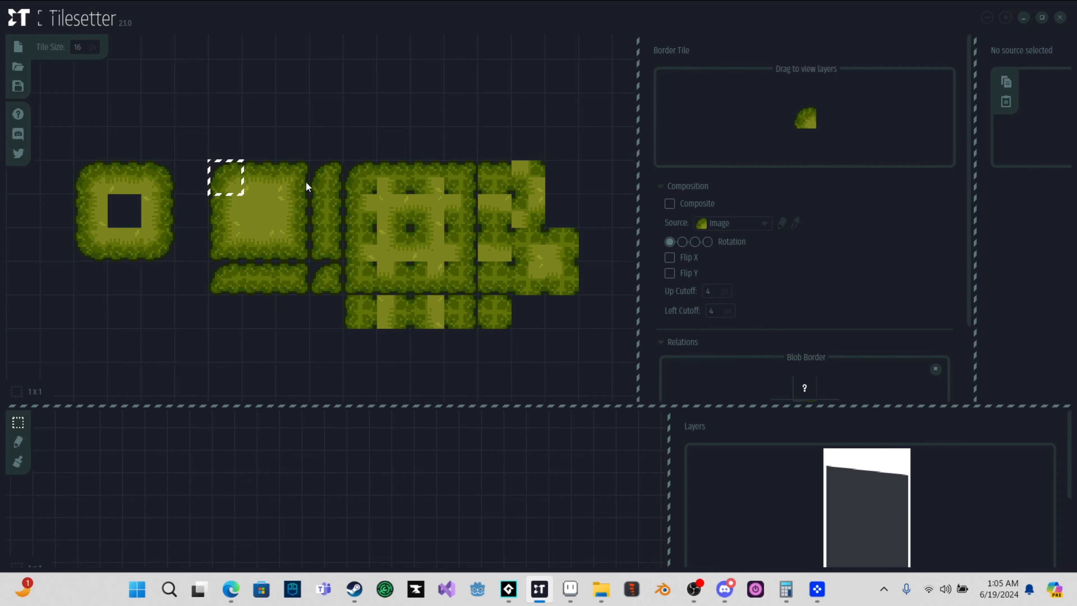
- Turn off compositing for the top-right corner border tile and set its source to the rounded top-right grass corner image
click(295, 181)
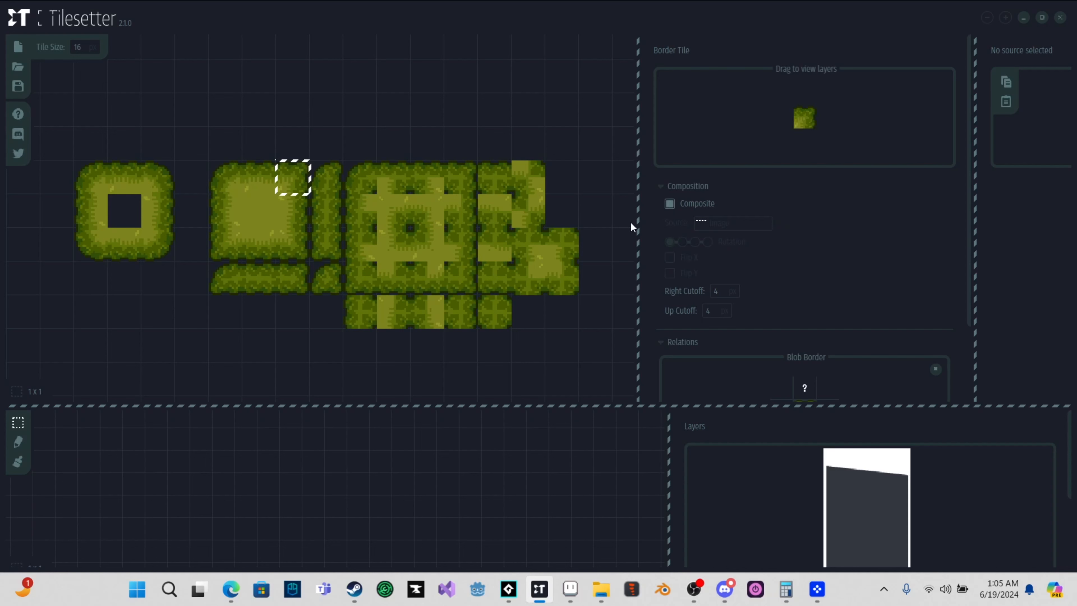
click(669, 204)
click(746, 224)
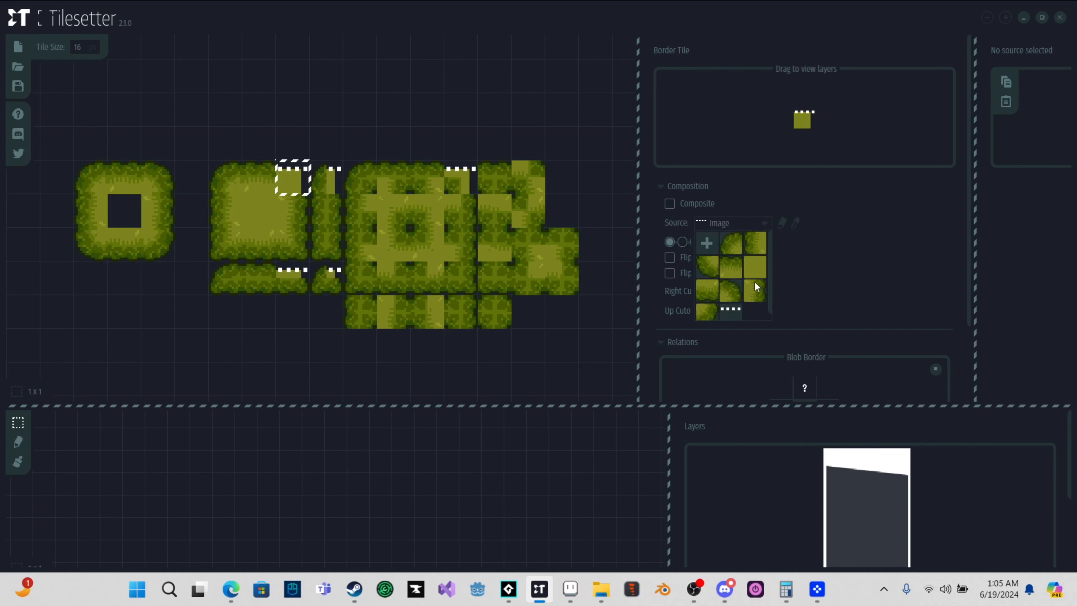
scroll(754, 282, down, 1)
click(732, 284)
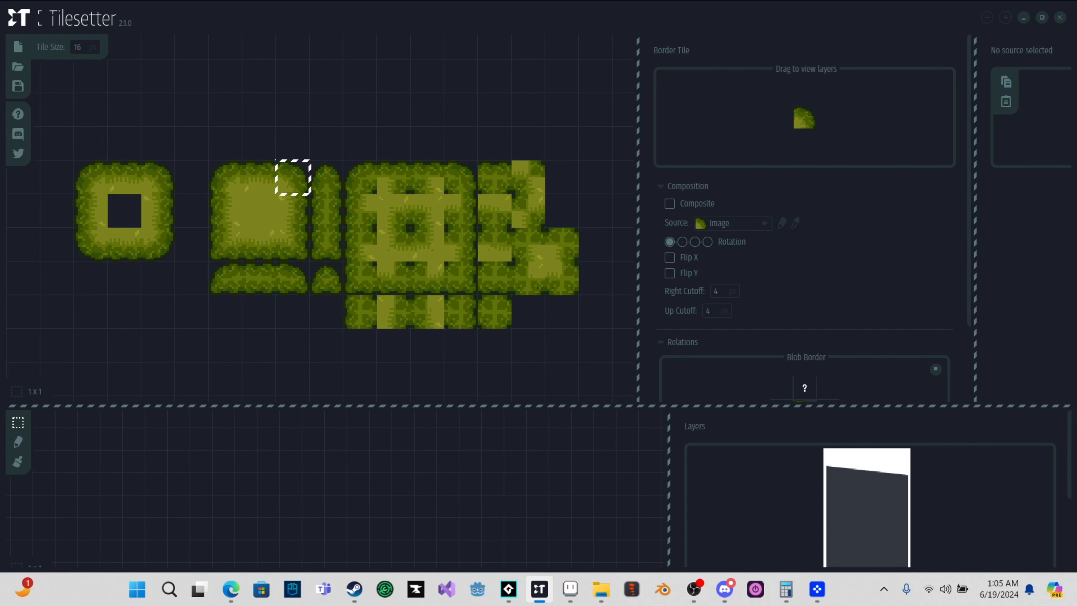
- Turn off compositing for the bottom-left corner border tile and set its source to the rounded bottom-left grass corner image
click(225, 245)
click(670, 204)
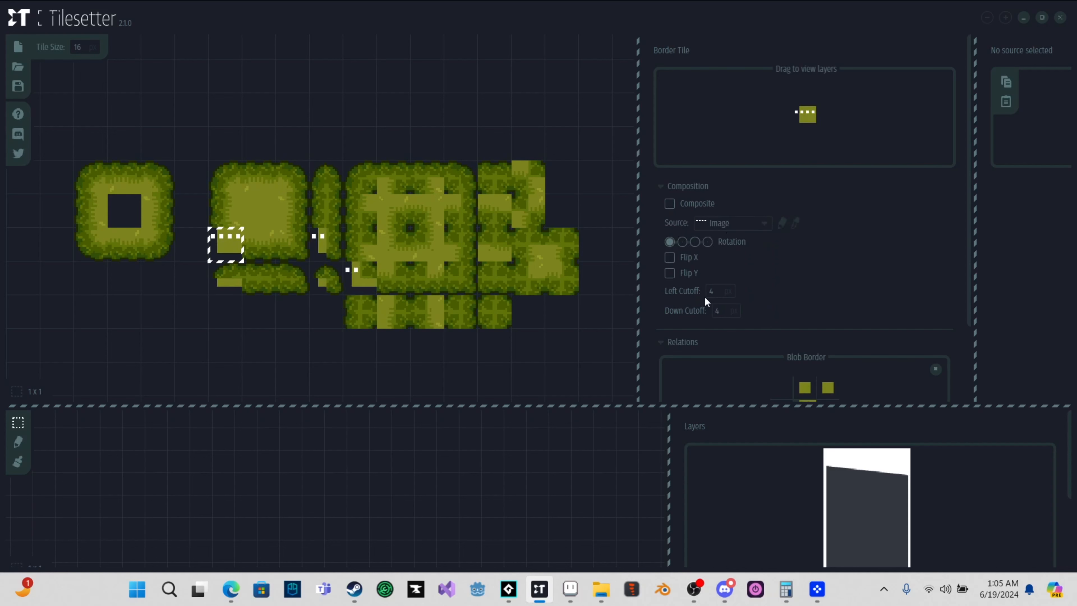
click(742, 222)
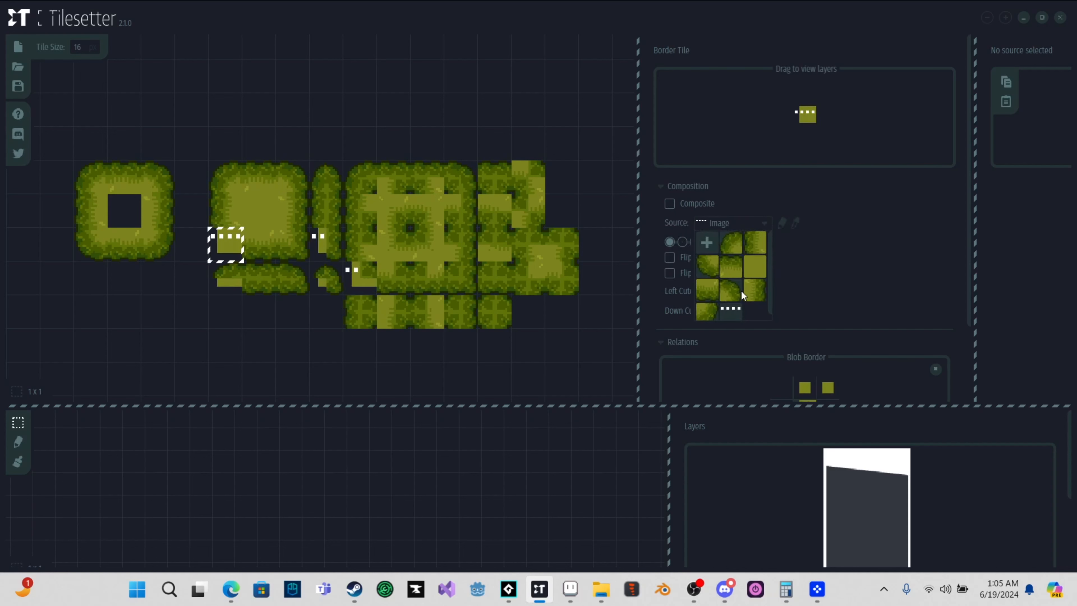
click(725, 252)
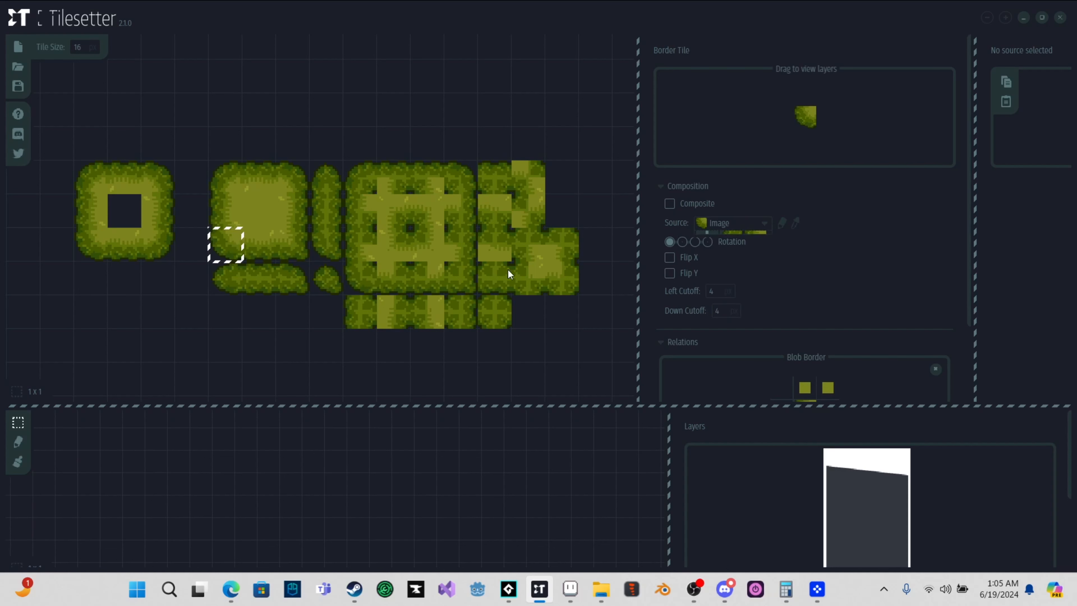
- Turn off compositing for the bottom-right corner border tile and set its source to the rounded bottom-right grass corner image
click(309, 249)
click(669, 203)
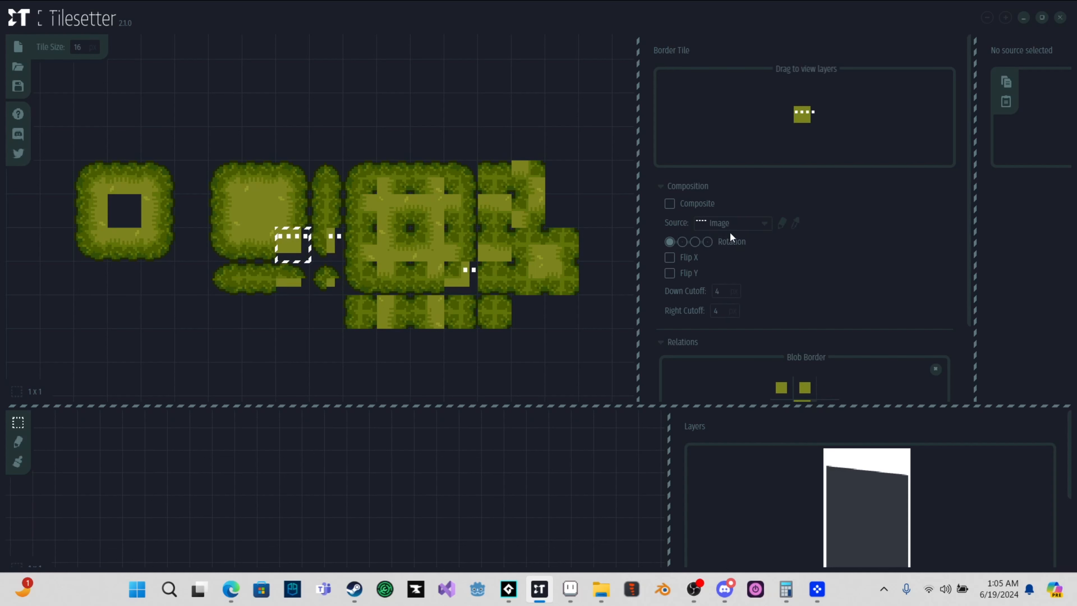
click(733, 224)
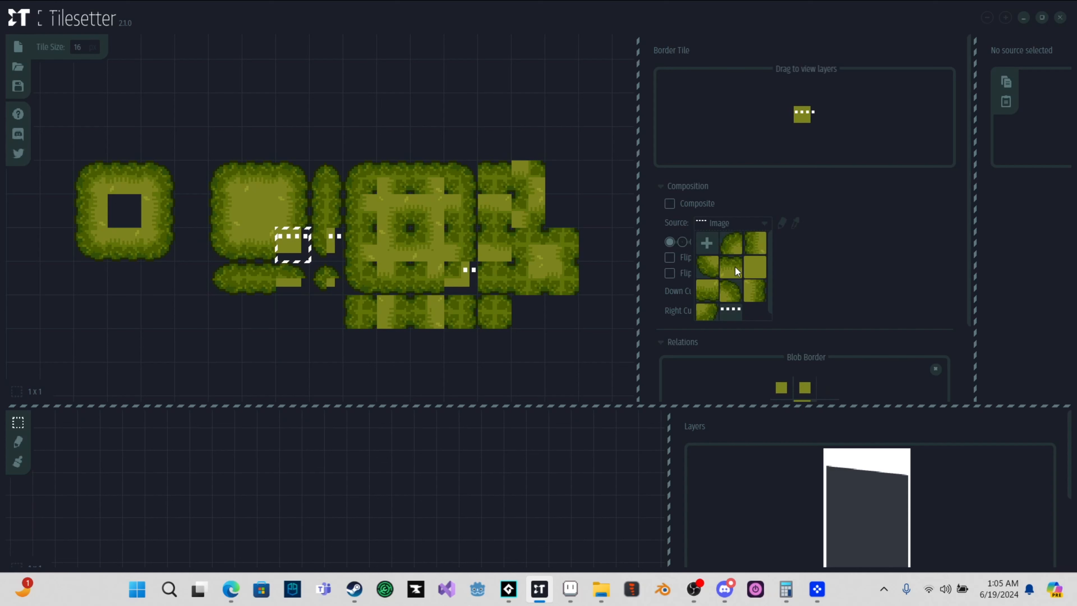
click(706, 310)
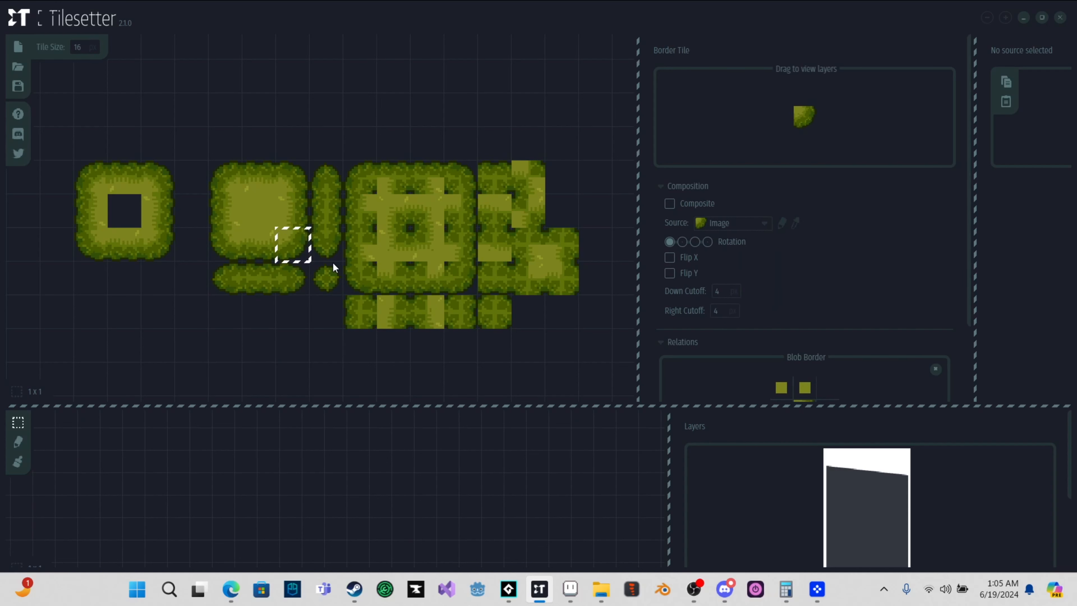
scroll(297, 327, down, 2)
scroll(219, 310, up, 2)
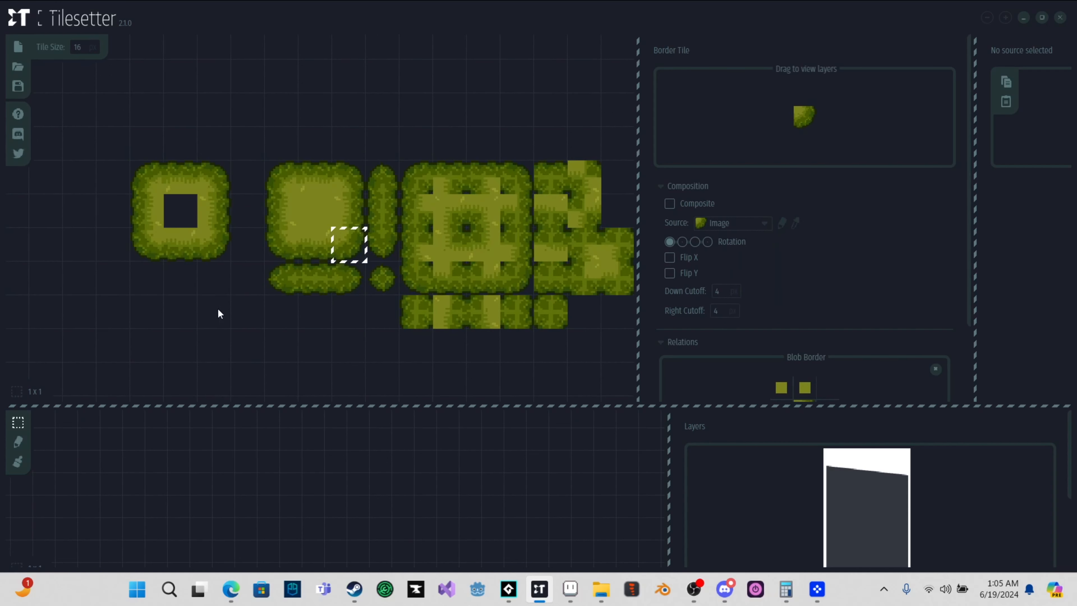
- Delete the original 3 × 3 ring of grass tiles beside the generated blob set
drag(144, 174, 217, 246)
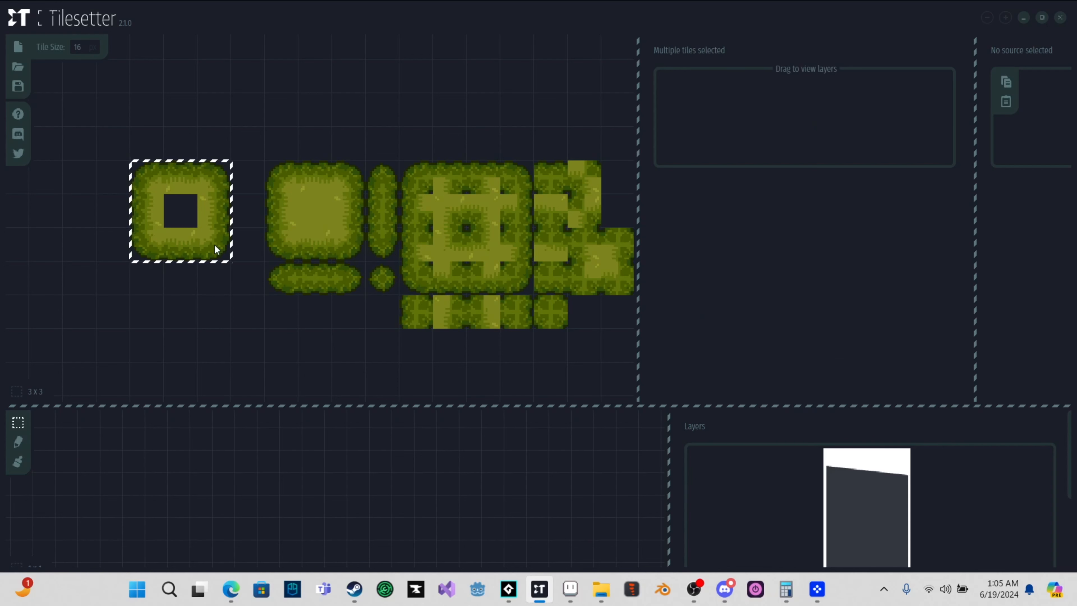
key(Delete)
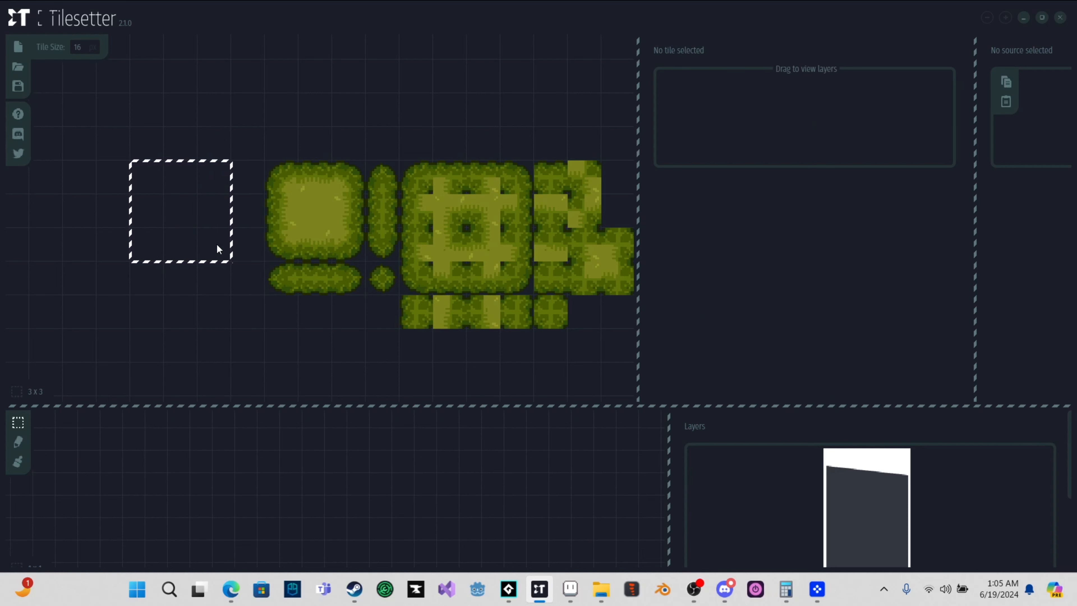
scroll(208, 259, down, 1)
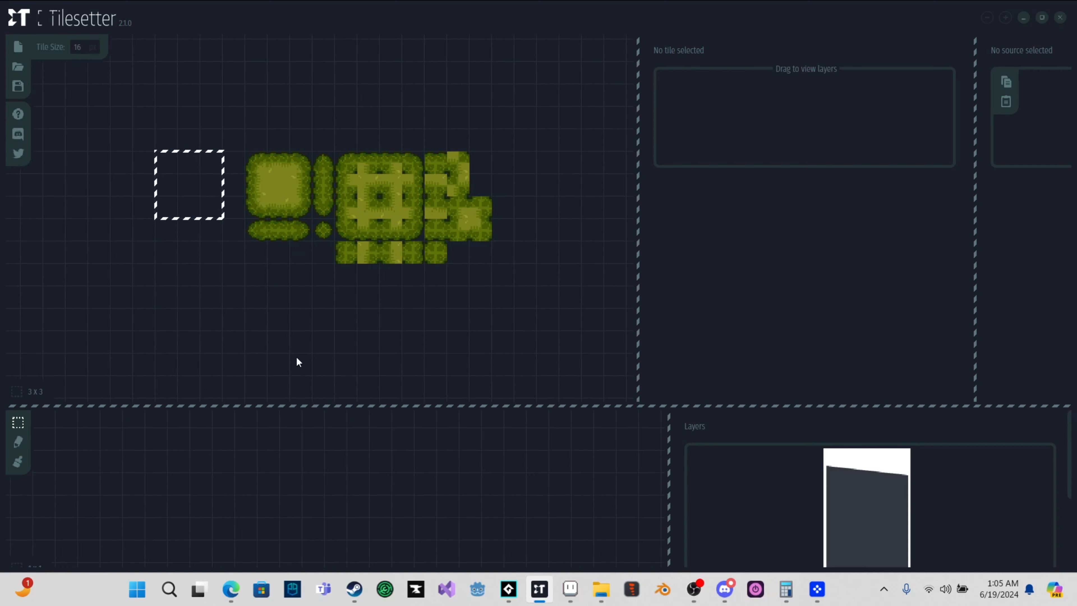
- Enlarge the map area and paint a large test patch of grass with the plain base tile at brush size 5
drag(306, 405, 294, 318)
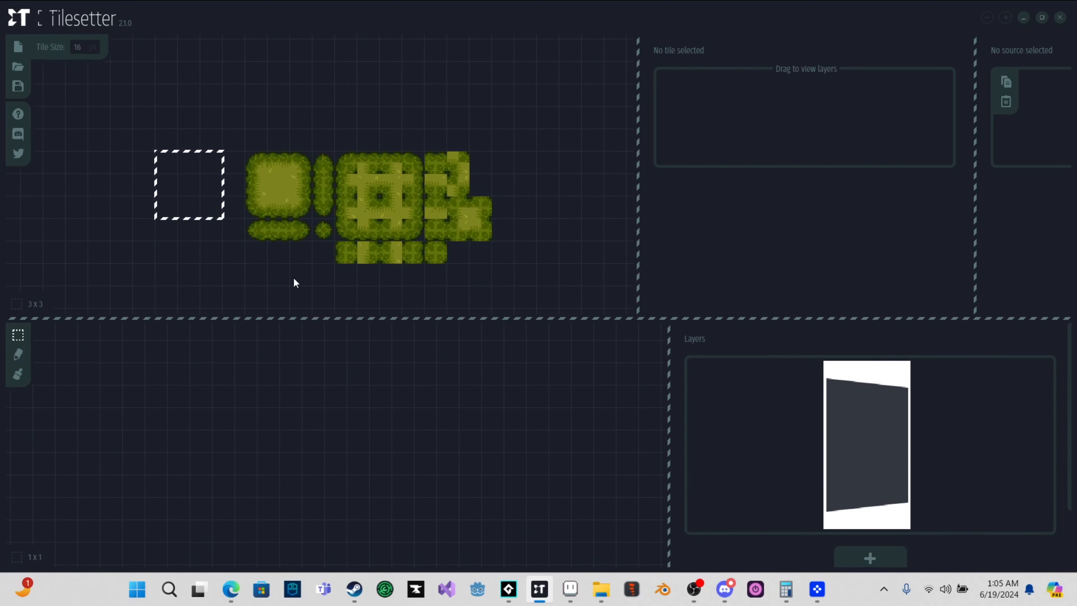
click(277, 185)
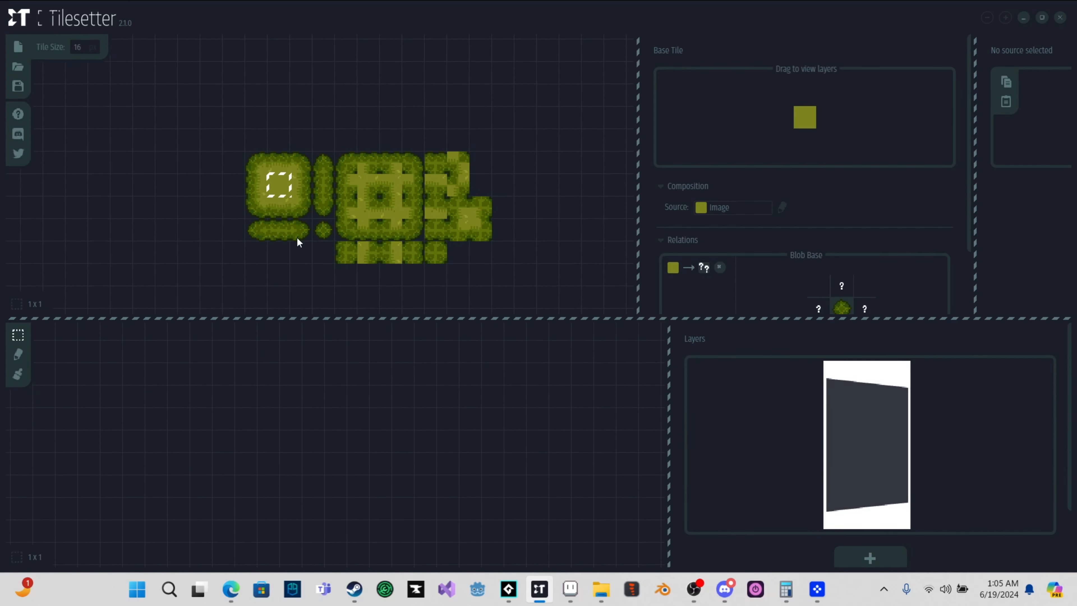
click(16, 377)
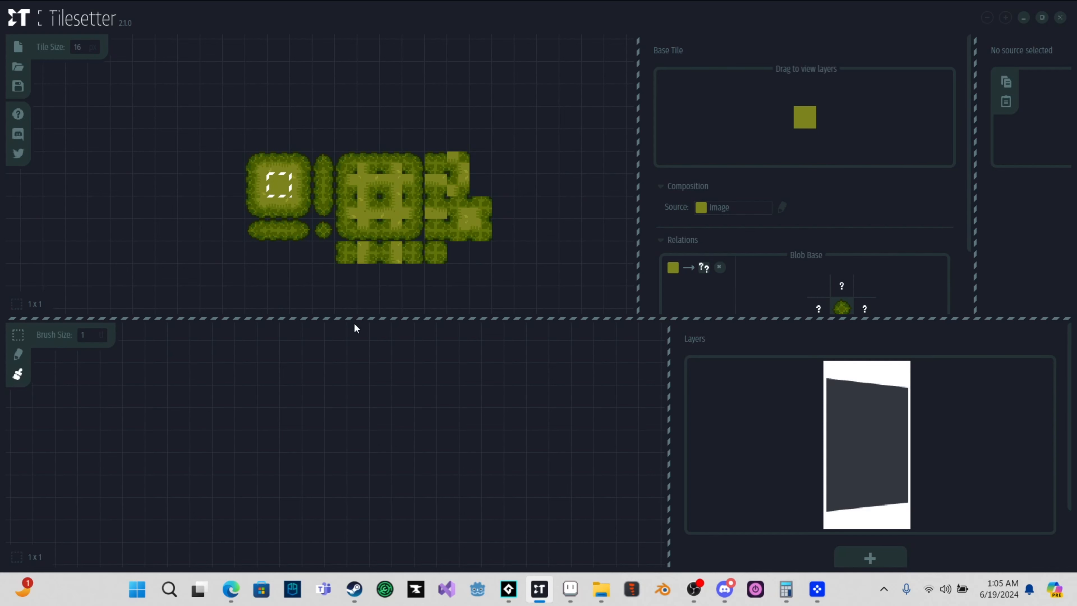
drag(353, 317, 316, 186)
scroll(314, 401, up, 1)
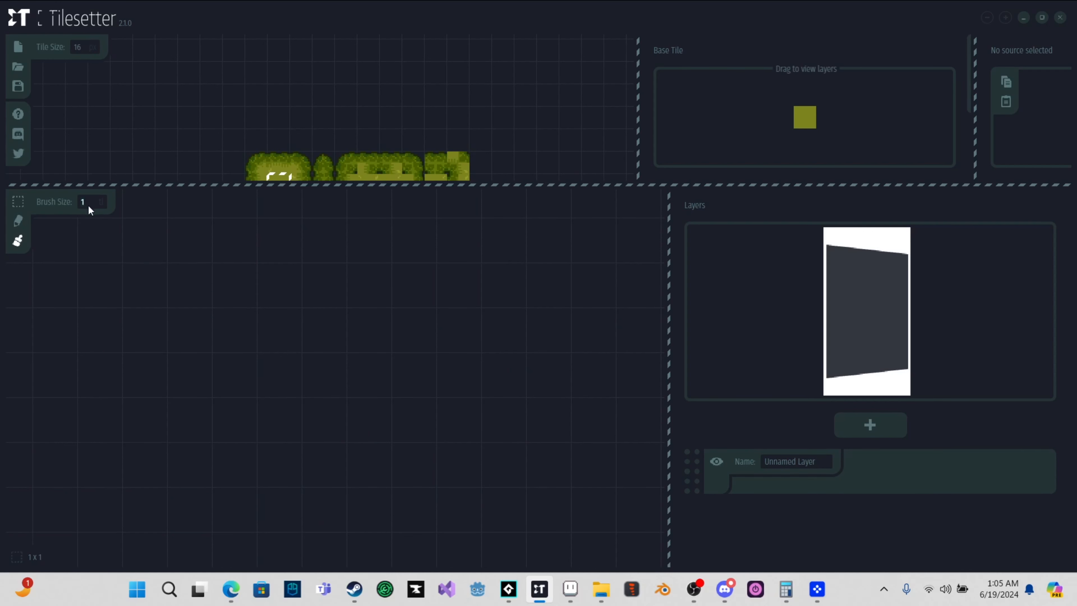
mouse_move(358, 355)
mouse_down()
mouse_move(394, 378)
mouse_move(390, 463)
mouse_move(228, 422)
mouse_up()
scroll(482, 399, down, 1)
mouse_move(478, 450)
mouse_down()
mouse_move(500, 409)
mouse_move(453, 336)
mouse_move(270, 295)
mouse_move(199, 409)
mouse_move(365, 508)
mouse_move(500, 501)
mouse_move(377, 263)
mouse_up()
scroll(516, 300, down, 2)
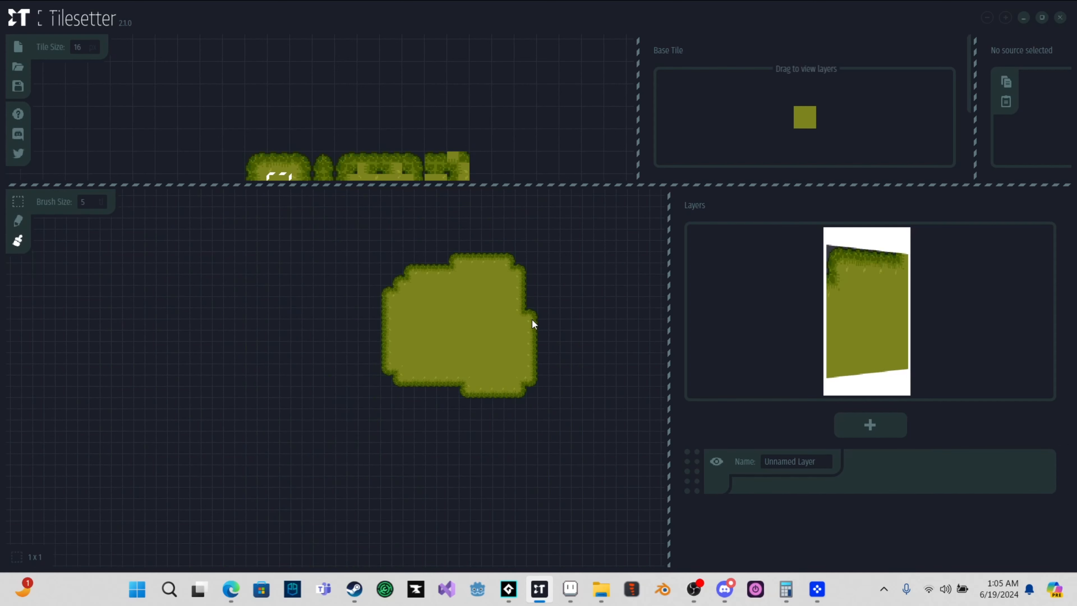
scroll(507, 375, up, 1)
drag(606, 305, 524, 389)
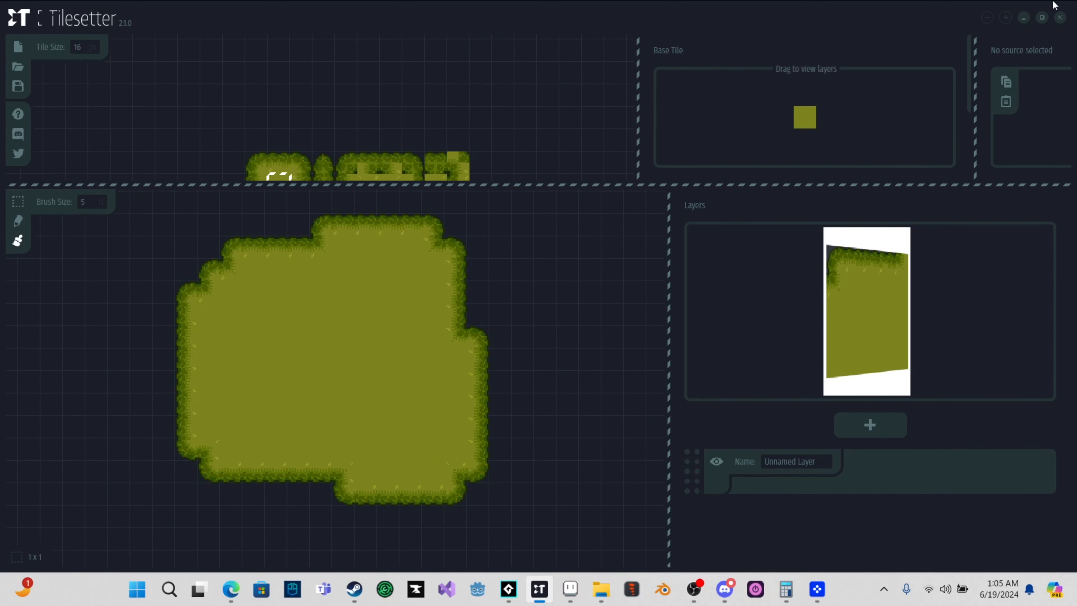
- Switch to Aseprite and erase the grass artwork from the 48 × 48 sprite
click(1024, 18)
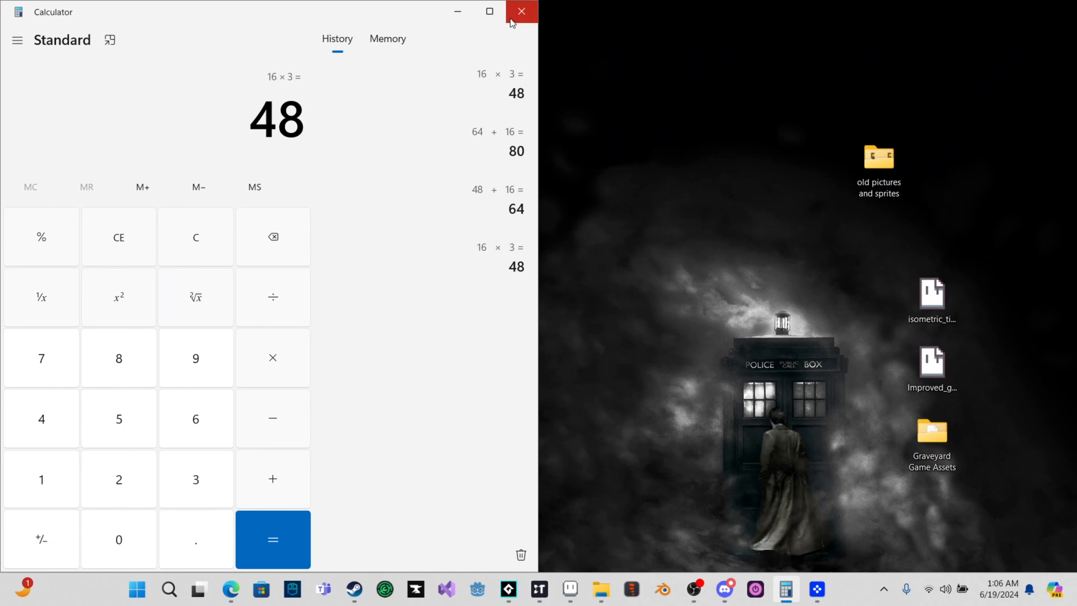
click(457, 11)
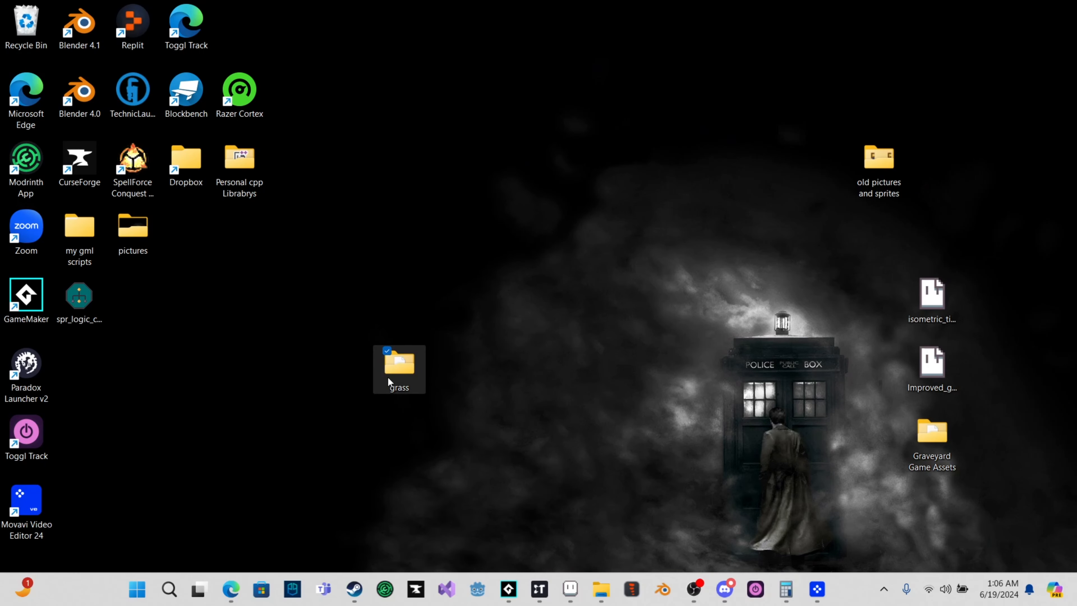
click(570, 588)
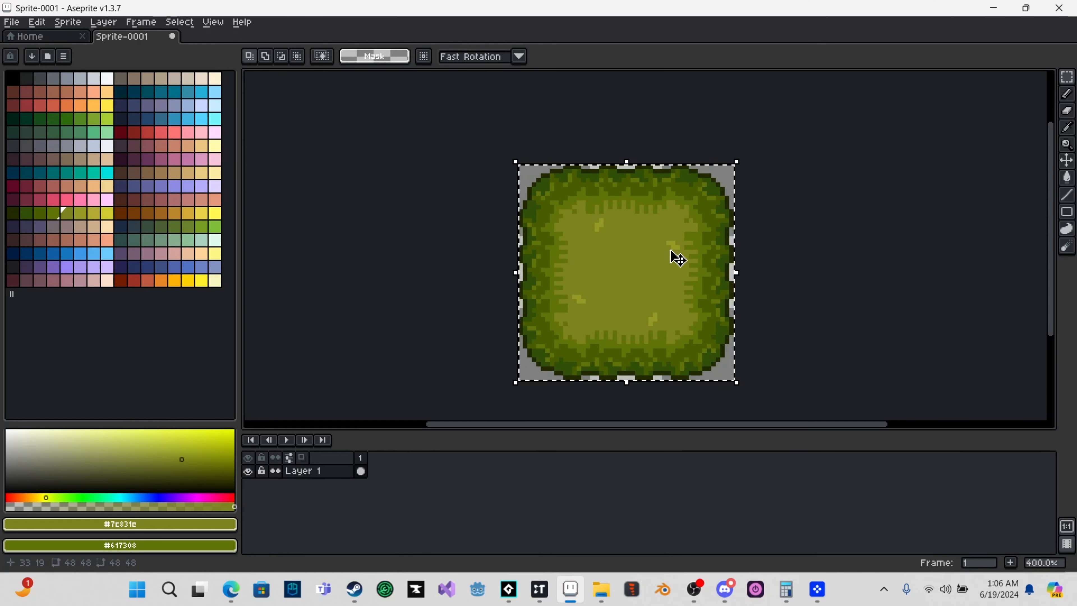
key(Delete)
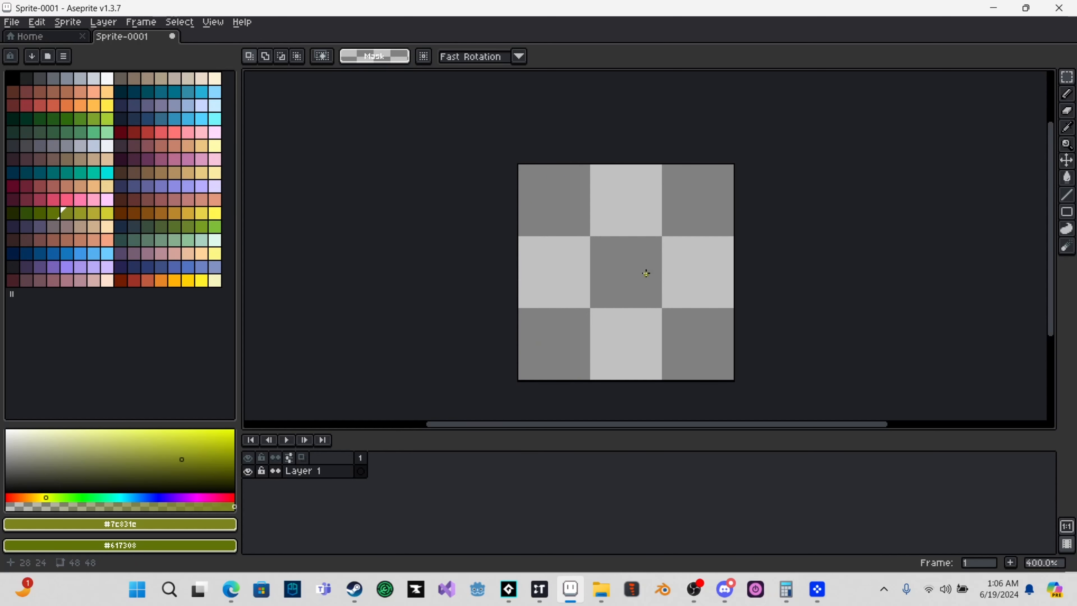
- Select the first two 16 × 16 cells of the sprite's top row and fill them with olive green #7c831e
key(w)
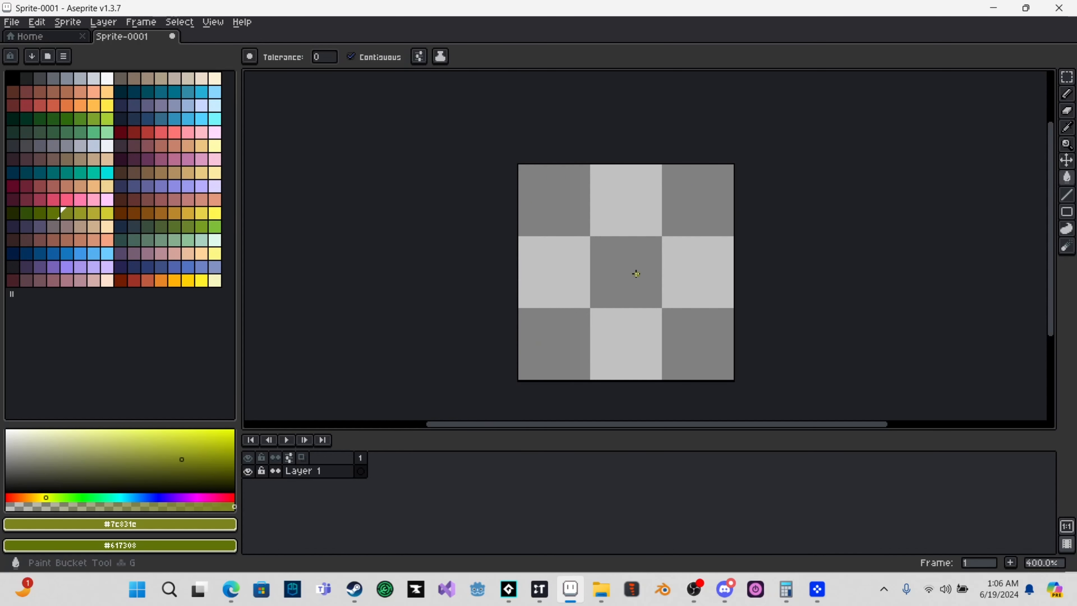
click(1066, 91)
click(565, 185)
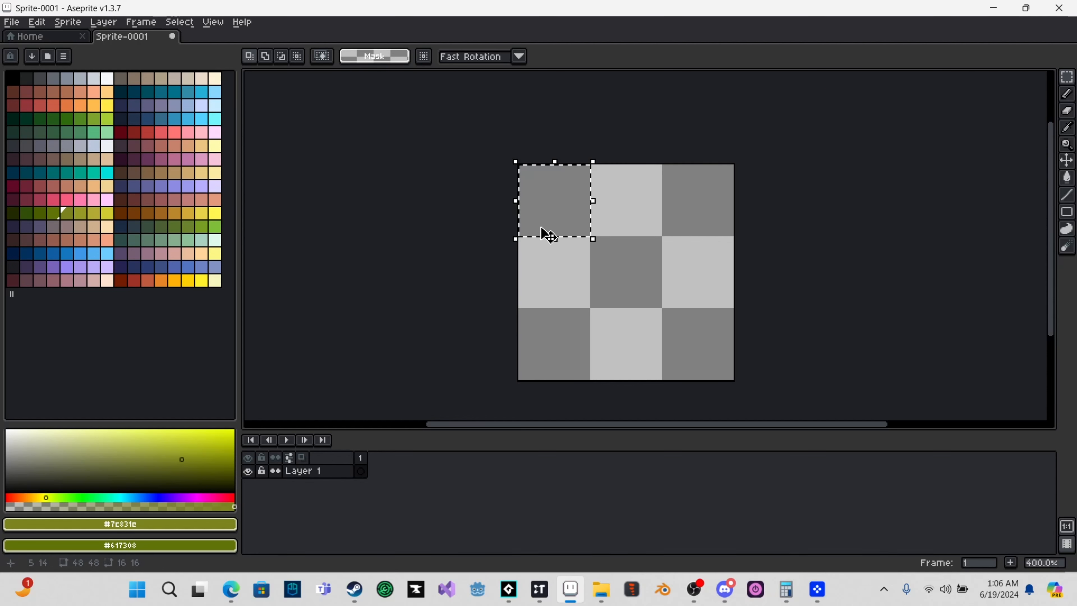
scroll(546, 245, up, 1)
shift+click(657, 192)
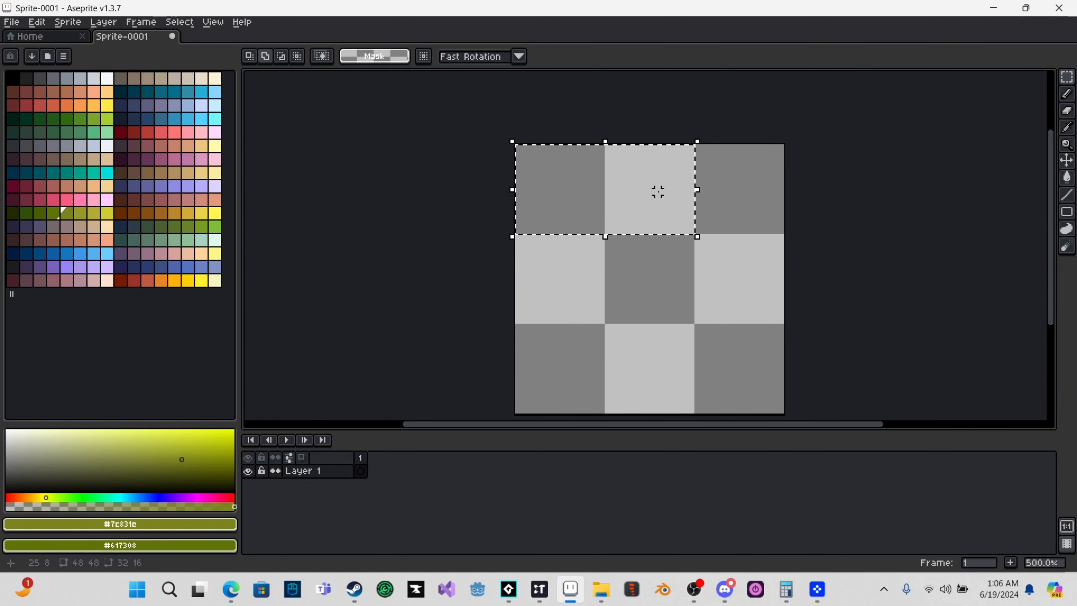
key(g)
click(613, 205)
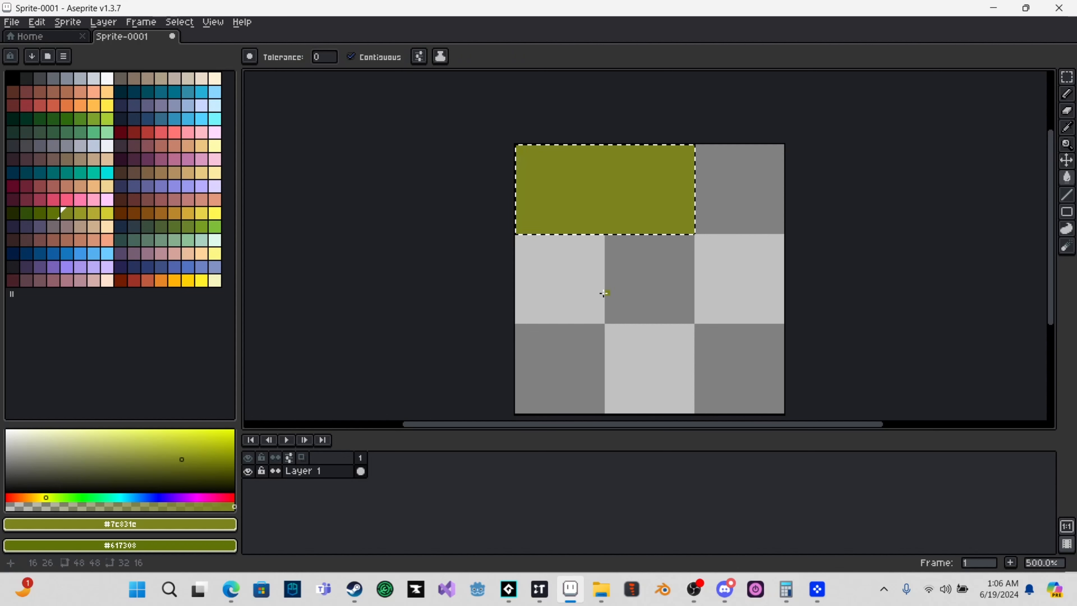
- Draw a small grass fleck in a lighter olive near the centre of each of the two filled cells with a 1 px pencil
click(79, 212)
scroll(471, 273, up, 1)
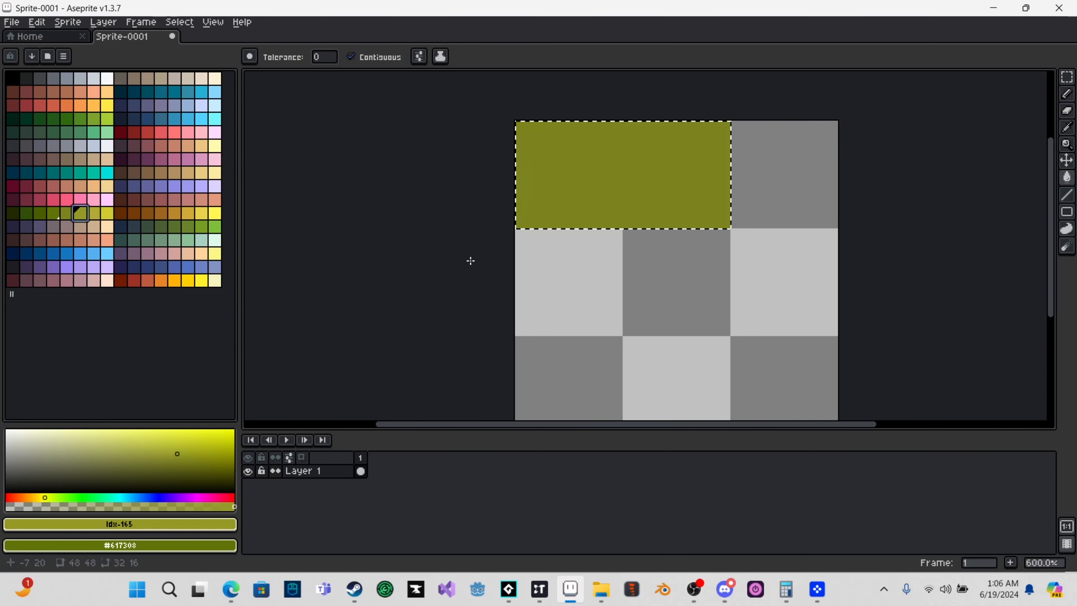
key(b)
drag(564, 163, 564, 171)
click(570, 170)
click(571, 183)
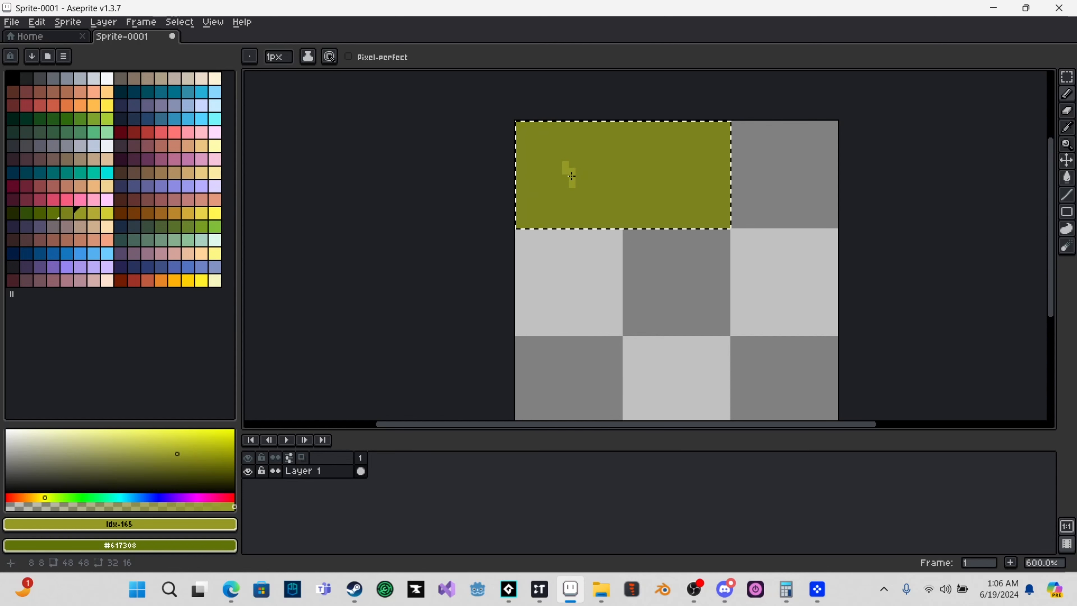
key(ctrl+z)
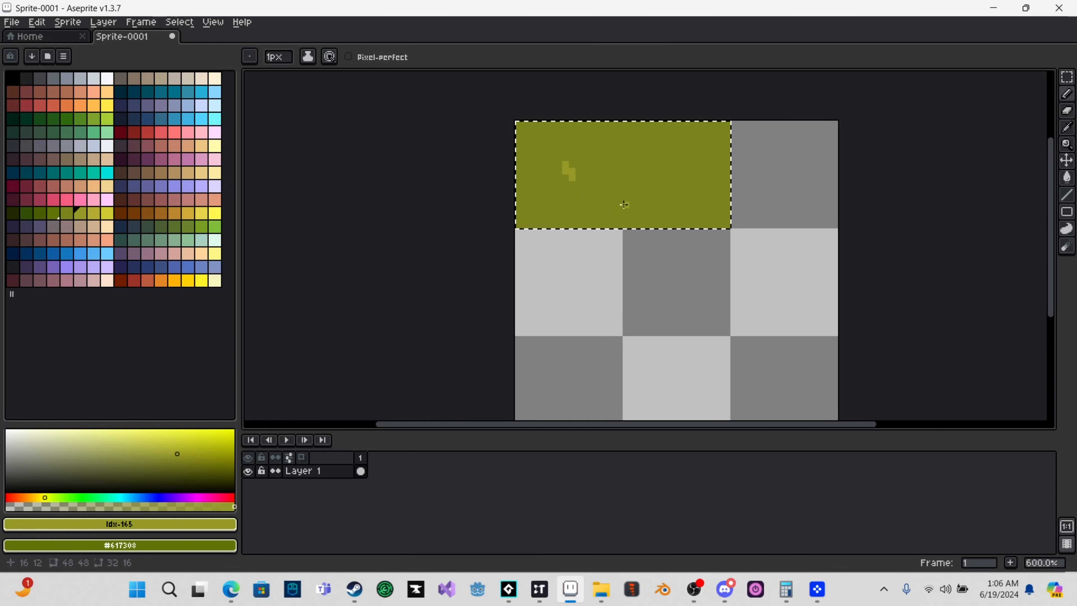
click(679, 172)
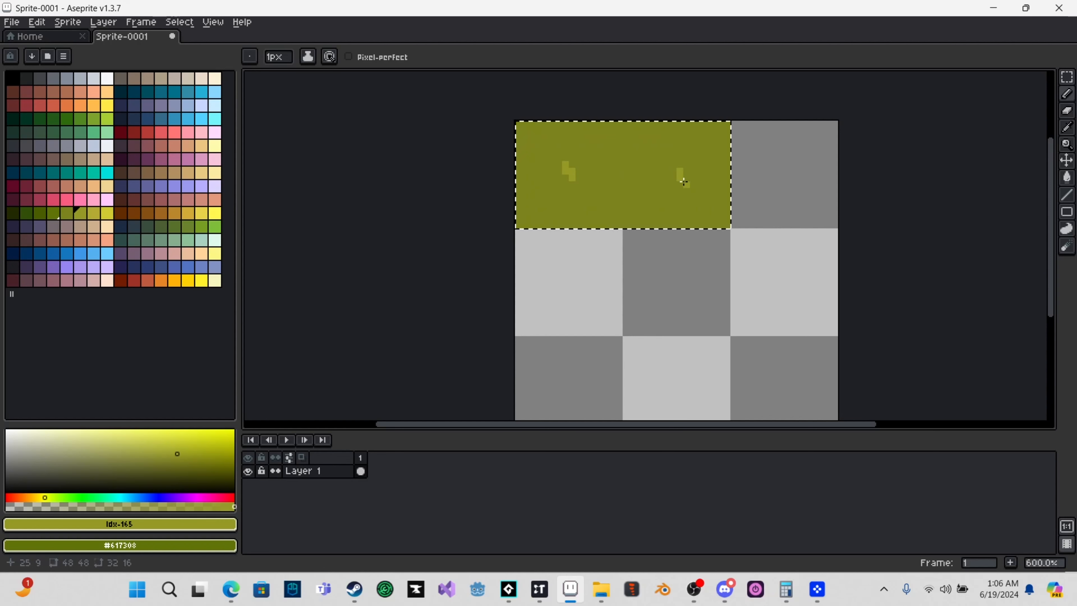
drag(684, 178, 686, 184)
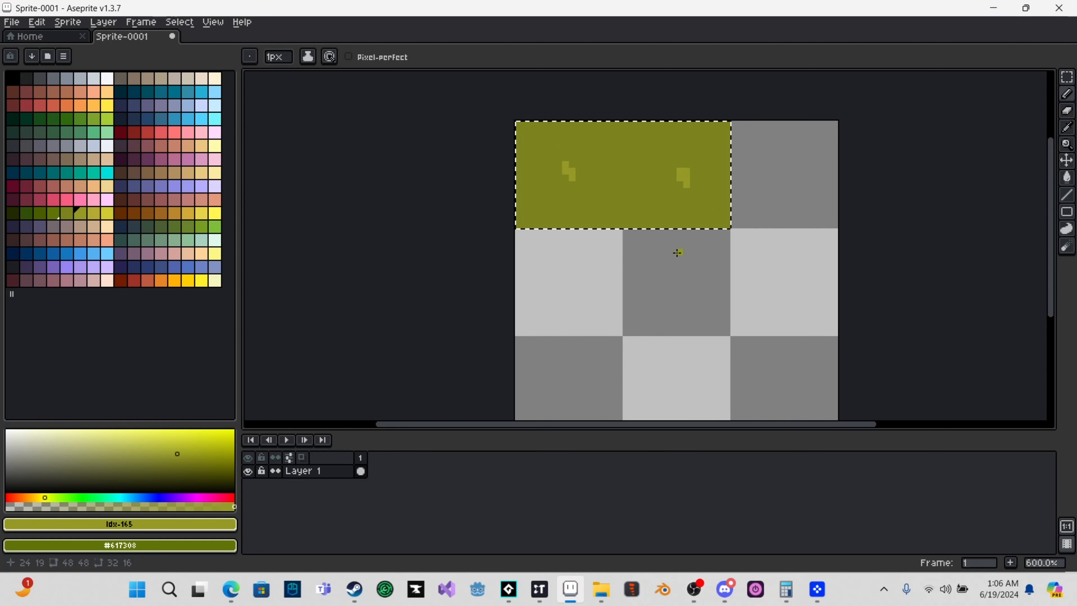
scroll(567, 215, down, 1)
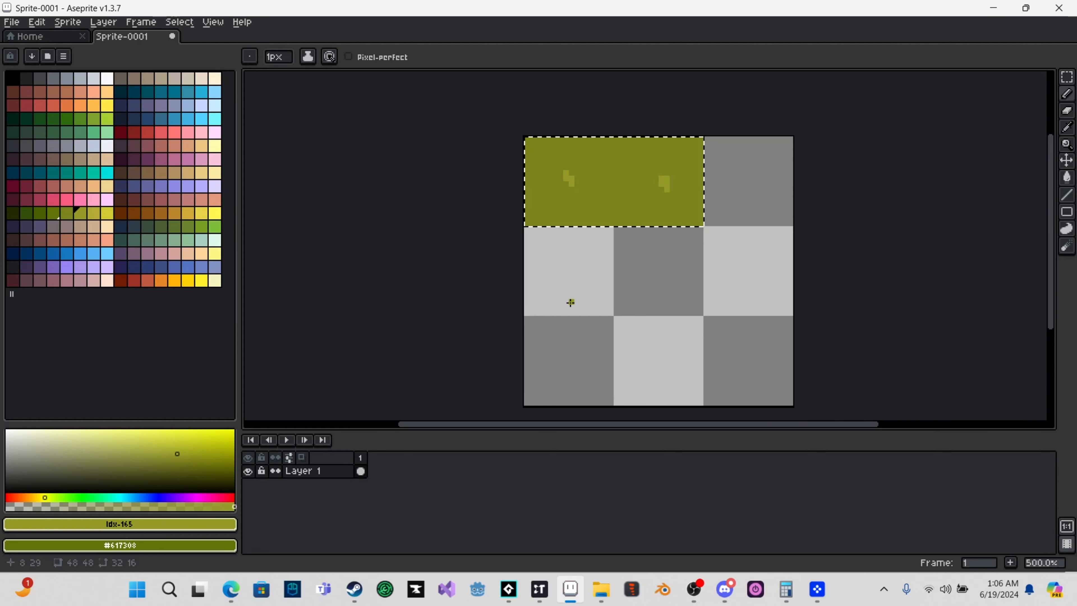
- Draw two small slanted grass blades in lighter olive with the 1 px pencil in the first cell of the second row
scroll(582, 257, up, 1)
key(m)
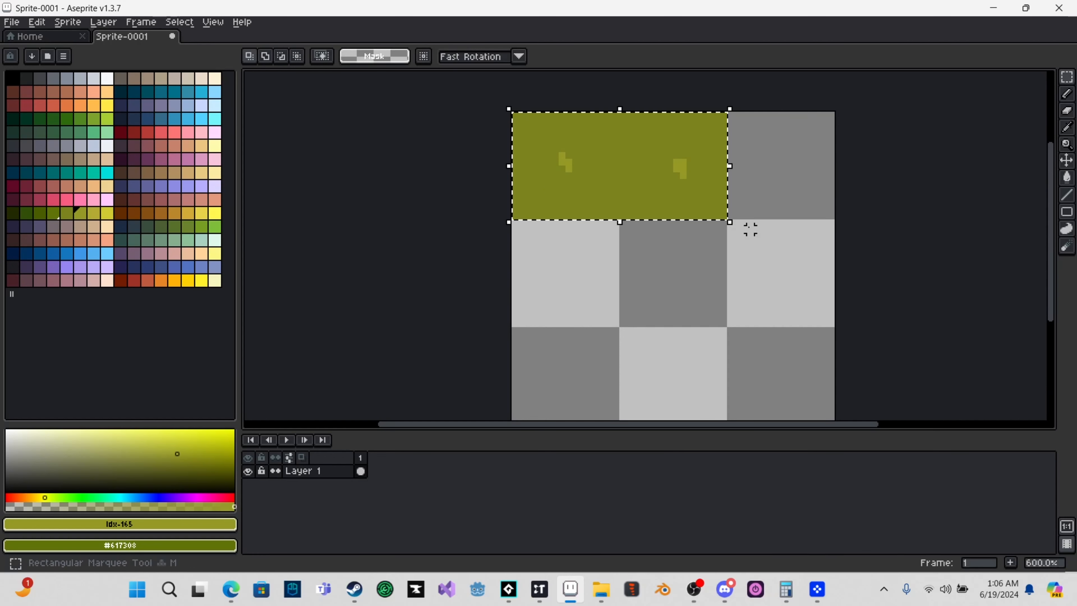
scroll(669, 310, up, 3)
key(b)
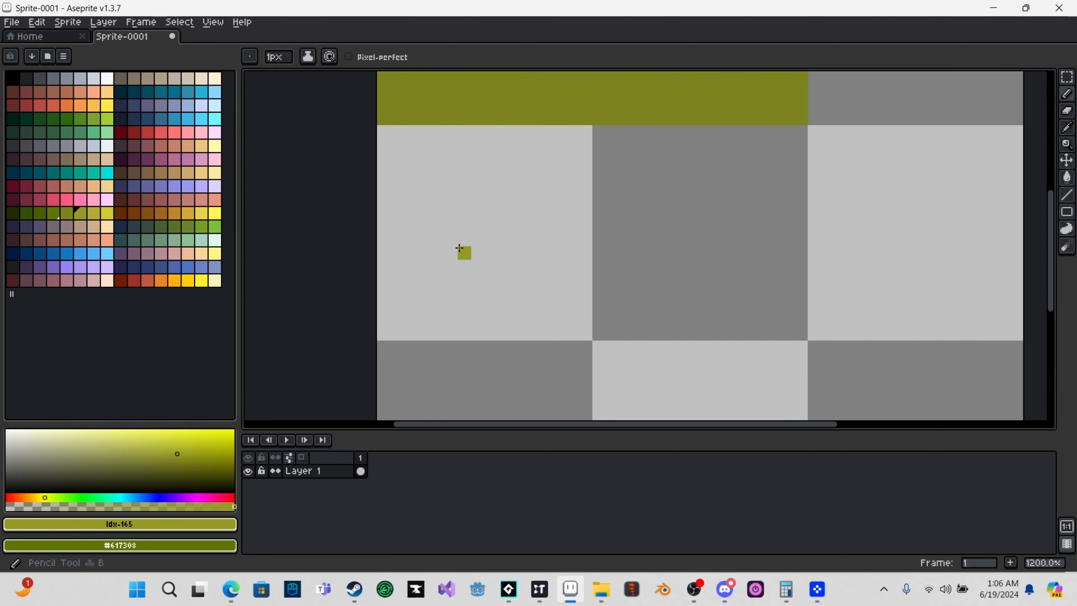
click(464, 253)
click(464, 267)
click(478, 253)
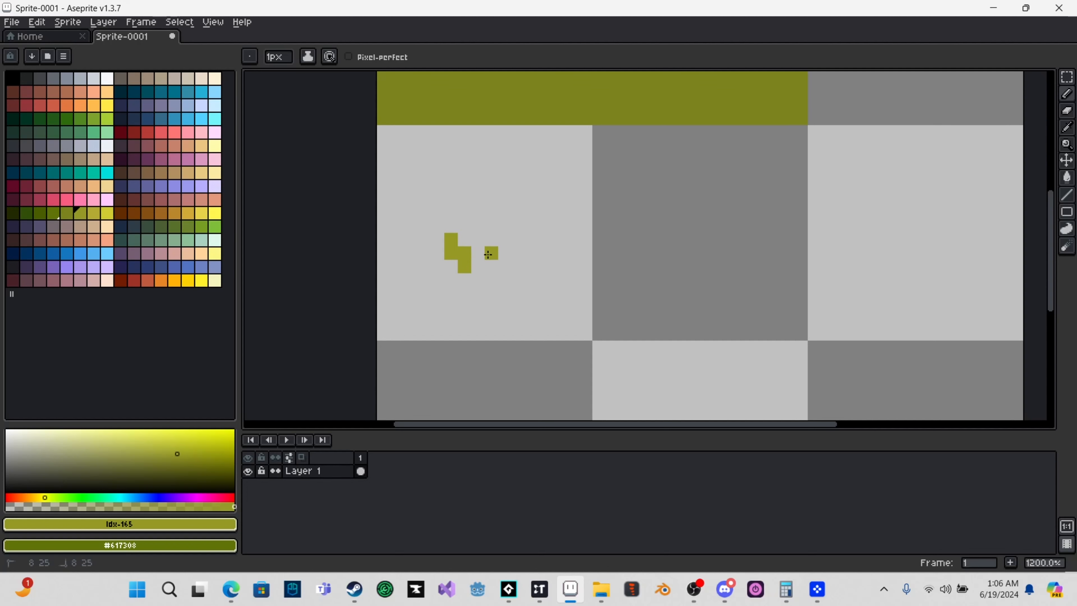
click(502, 236)
click(504, 216)
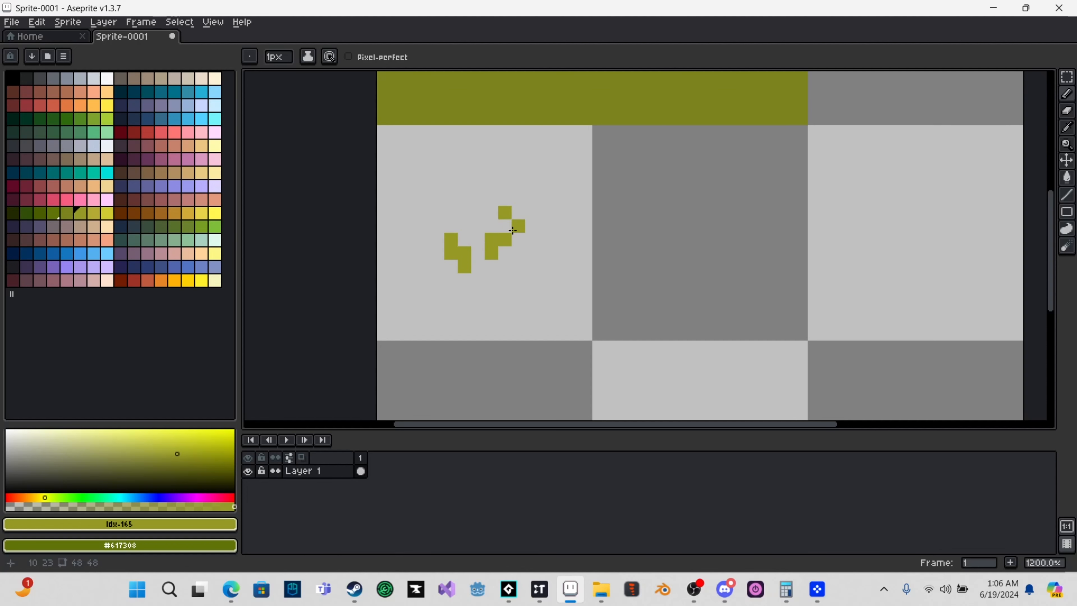
key(ctrl+z)
click(505, 228)
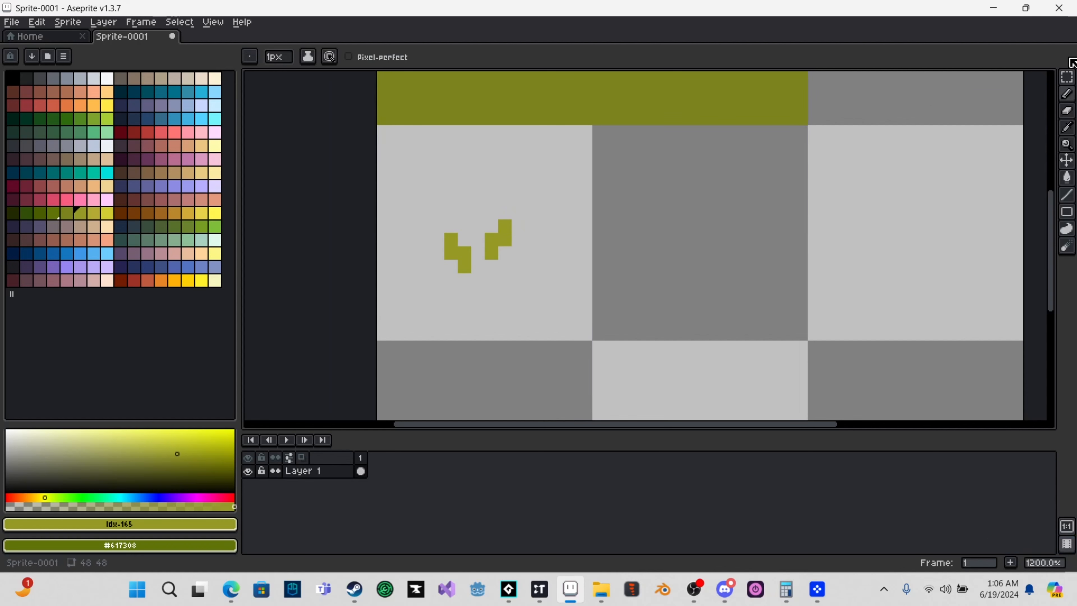
- Copy the grass blades and paste them to scatter light and dark blades over that cell and a small cluster in the sprite's centre cell
click(1066, 77)
drag(417, 205, 462, 223)
key(ctrl+c)
key(ctrl+v)
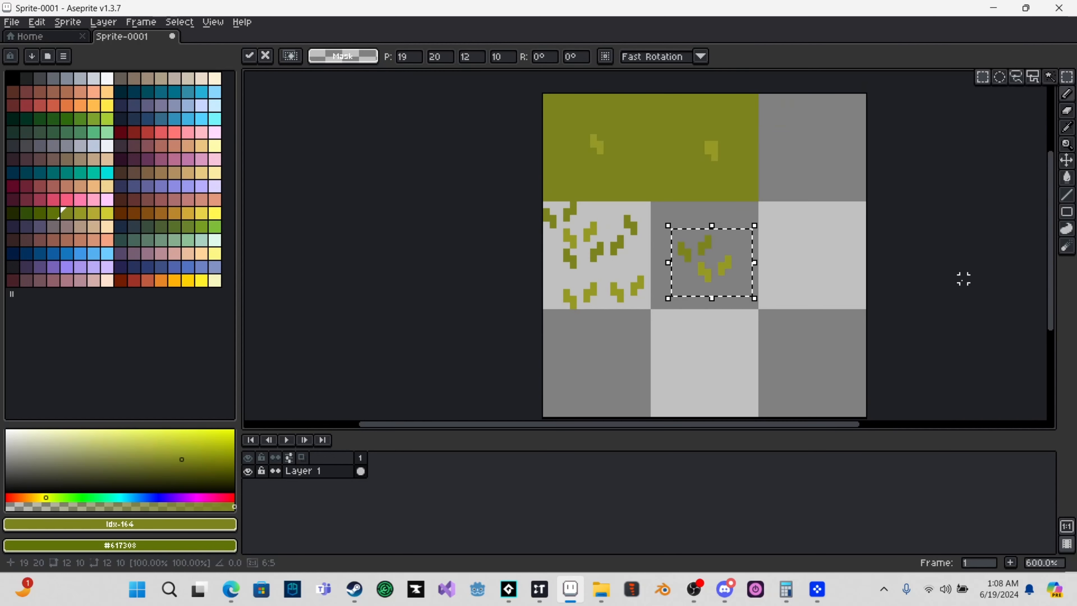
click(903, 346)
scroll(762, 333, down, 1)
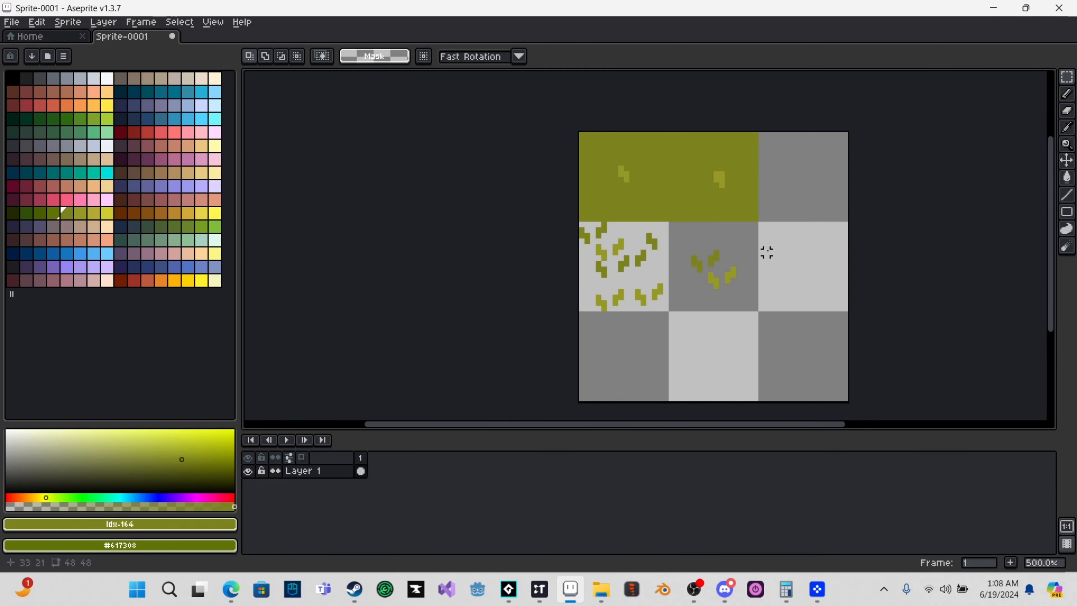
- Select the 2 × 2 block of drawn cells, two olive tiles and two blade tiles
double_click(643, 168)
shift+double_click(722, 202)
shift+double_click(722, 280)
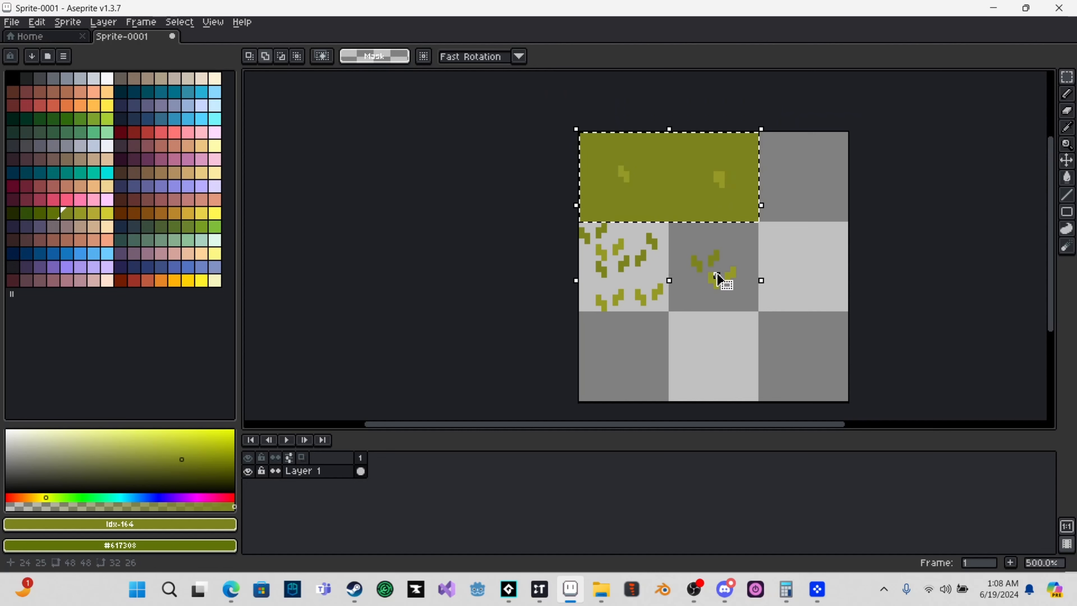
shift+double_click(632, 280)
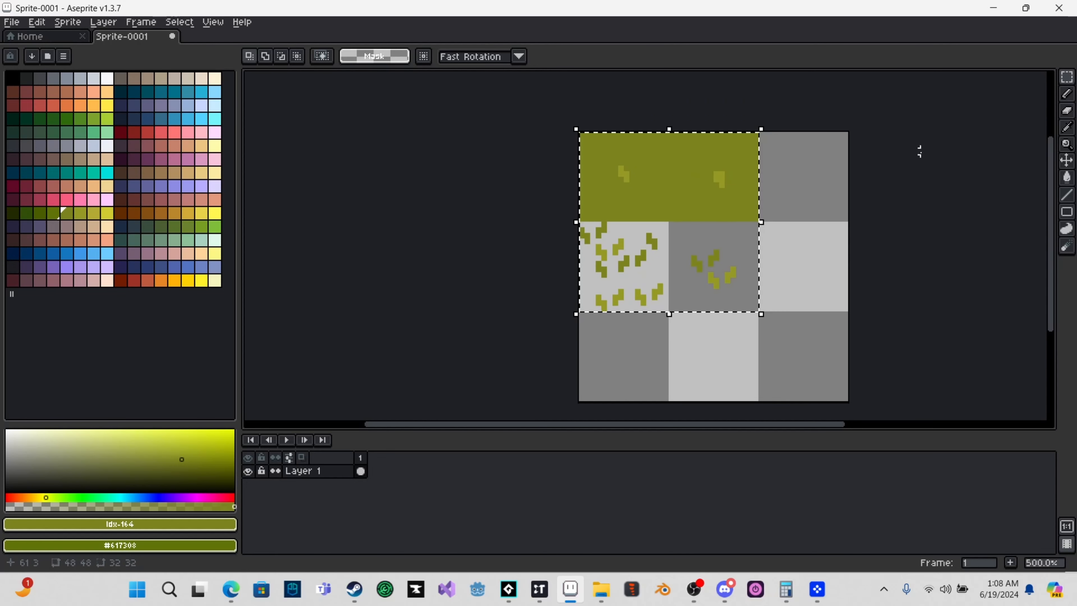
- Switch to Tilesetter and paste the four copied tiles into the empty grid area beside the generated blob set
click(993, 6)
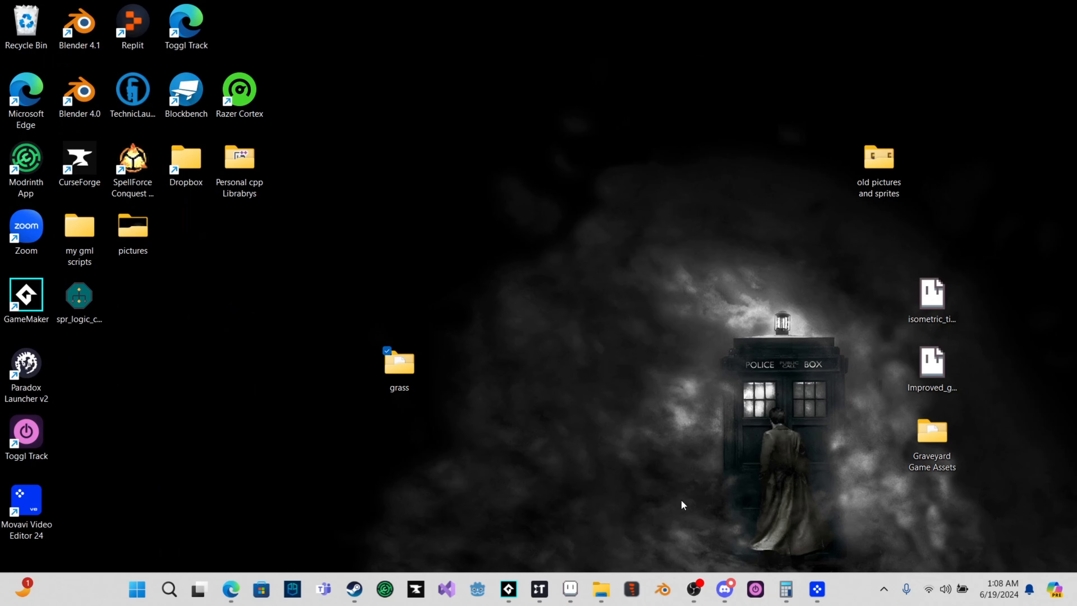
click(538, 587)
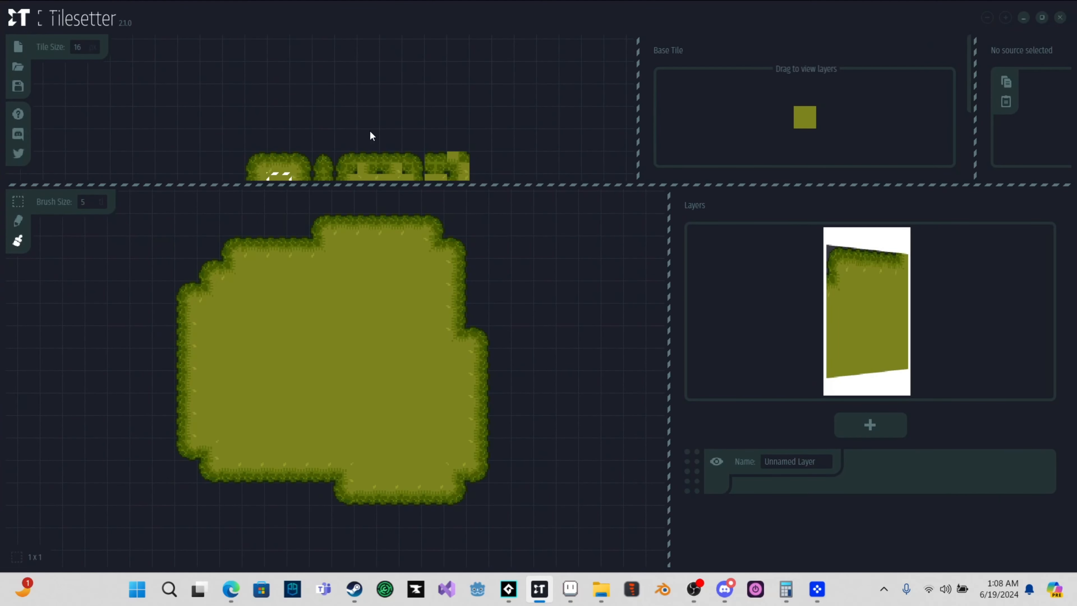
scroll(339, 126, up, 3)
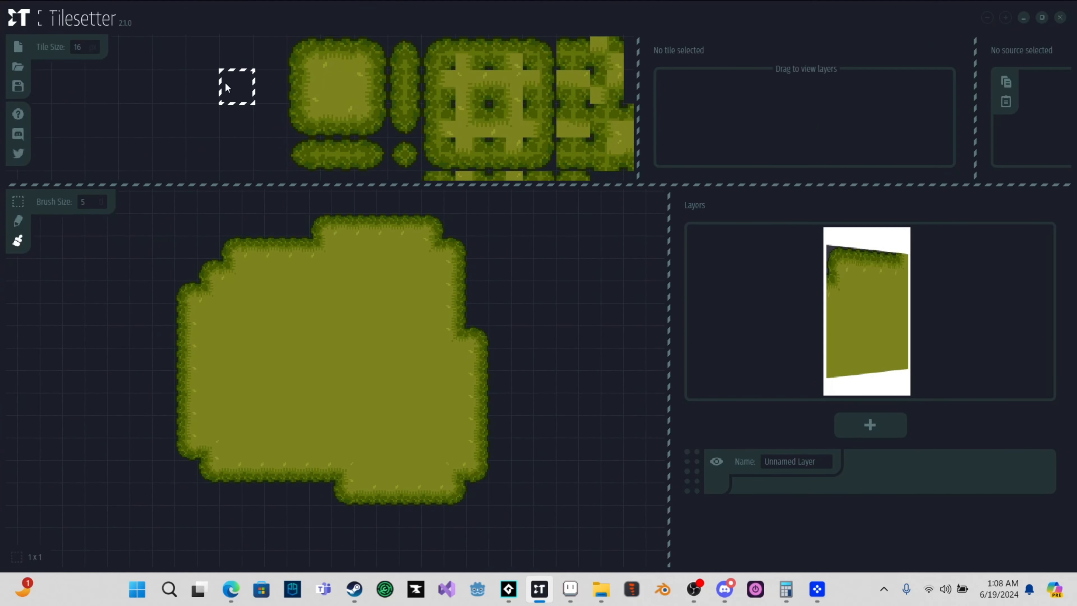
click(168, 98)
key(ctrl+v)
scroll(127, 133, down, 2)
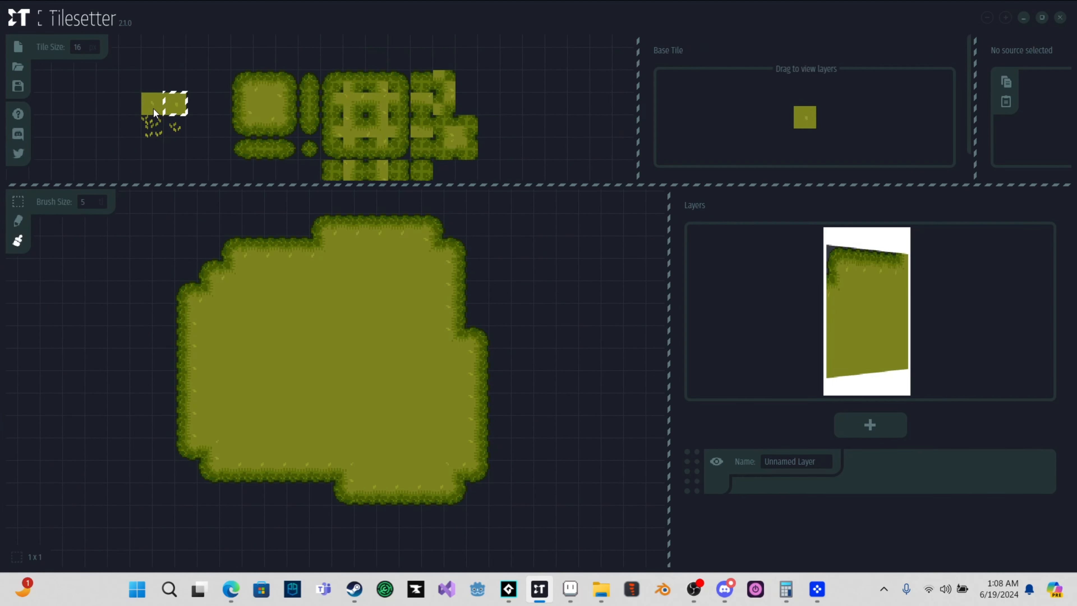
- Stack the two pasted olive tiles vertically against the blob set's outer edge
mouse_move(175, 105)
mouse_down()
mouse_move(220, 104)
mouse_move(216, 128)
mouse_move(221, 106)
mouse_move(175, 81)
mouse_move(158, 108)
mouse_up()
click(173, 106)
click(152, 104)
drag(152, 104, 220, 104)
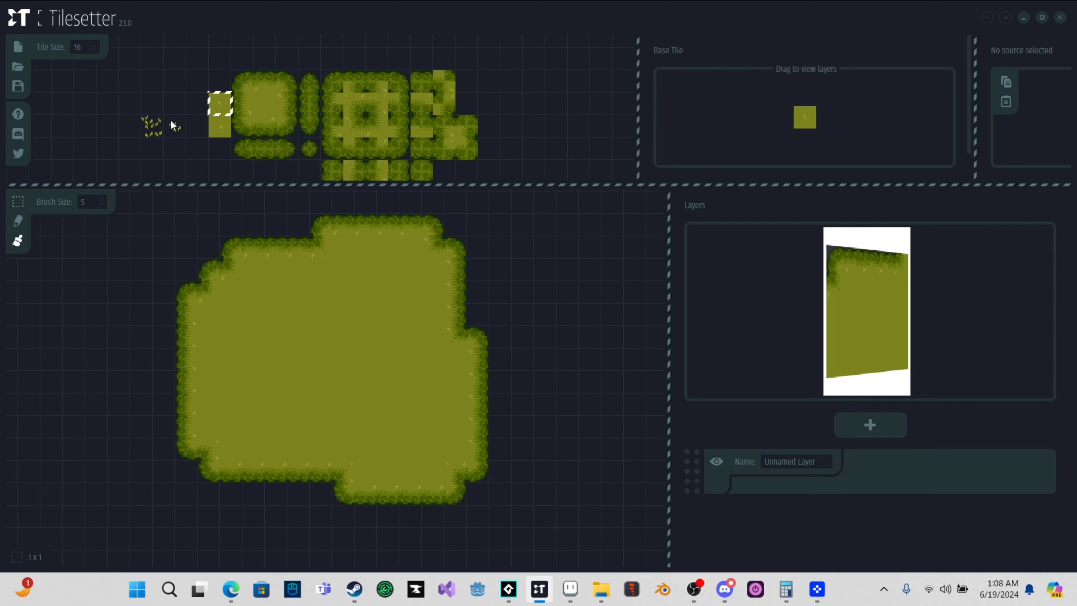
- Move the two transparent grass-blade tiles into the same column, directly above the stacked olive tiles
click(181, 127)
drag(182, 127, 226, 81)
drag(151, 125, 221, 68)
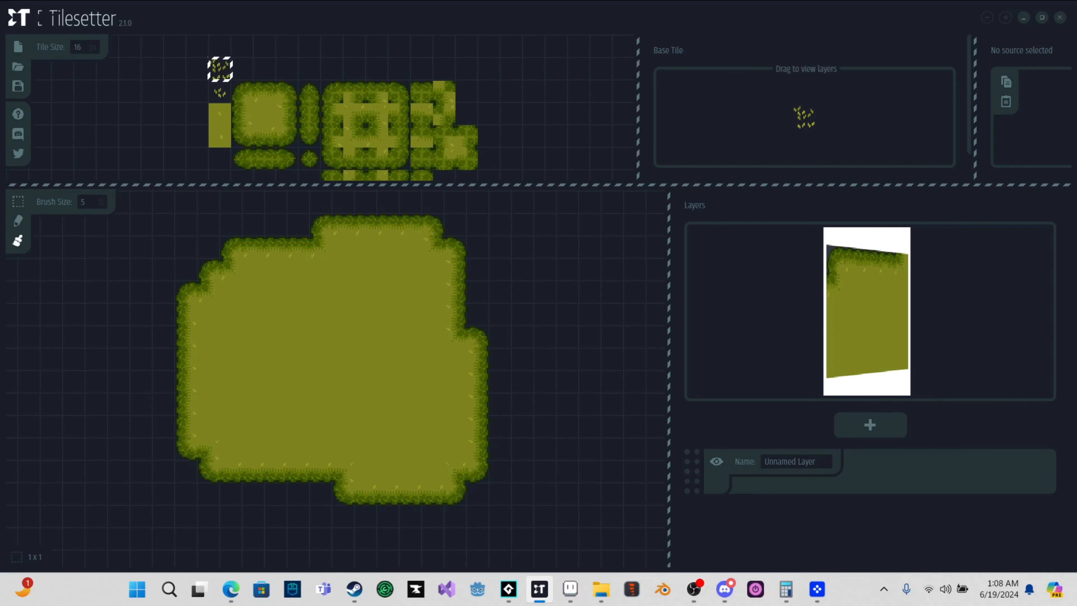
click(155, 137)
- Select the two stacked olive tiles together with the blob set's centre base tile and apply Set Proxy
scroll(169, 141, down, 3)
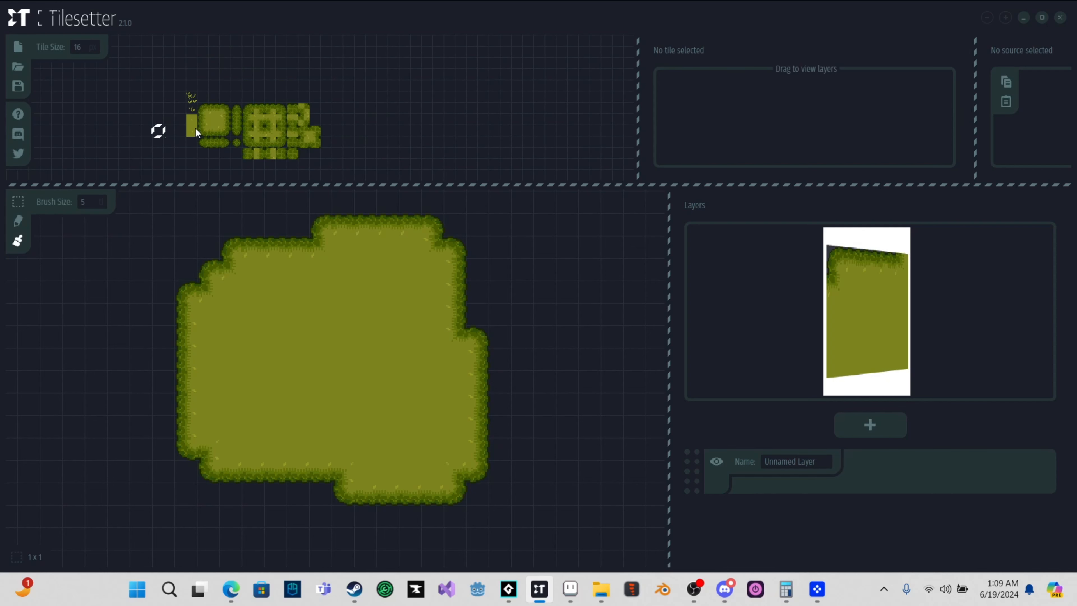
scroll(185, 142, up, 3)
drag(203, 107, 203, 125)
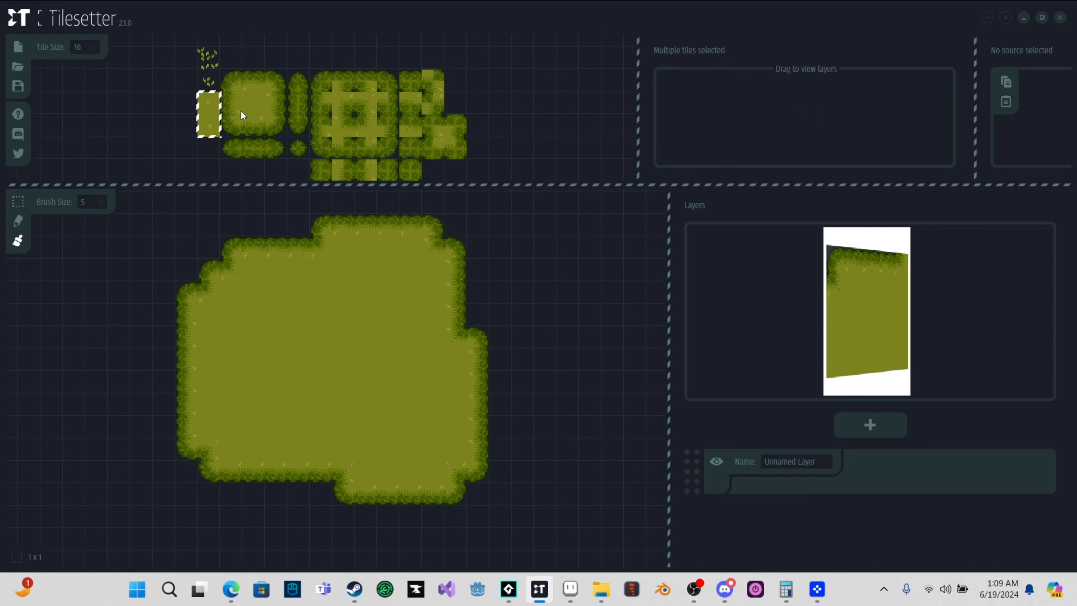
click(256, 103)
right_click(256, 106)
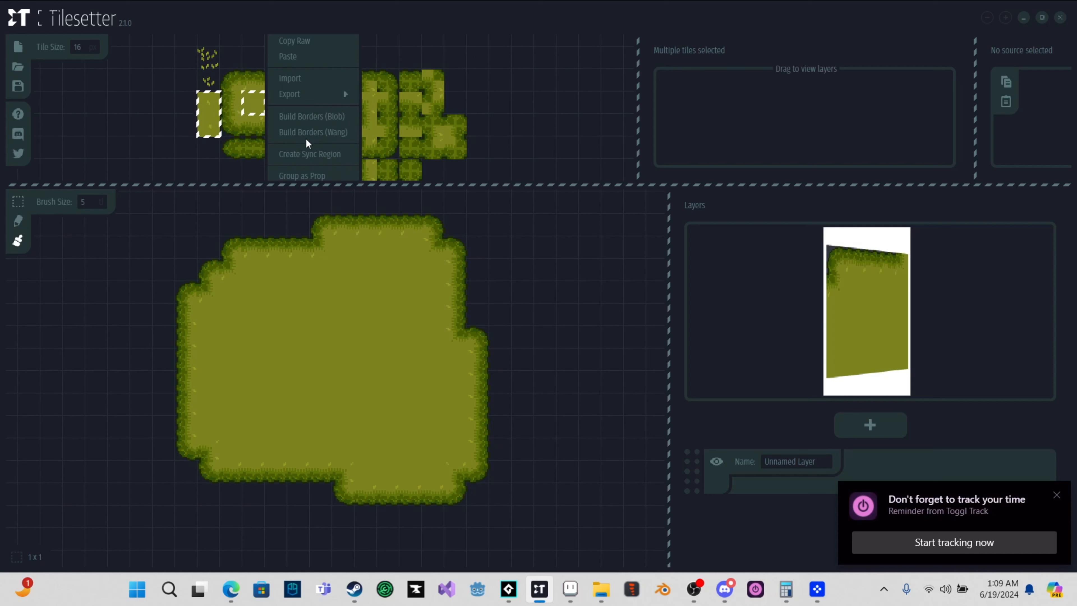
scroll(307, 157, down, 5)
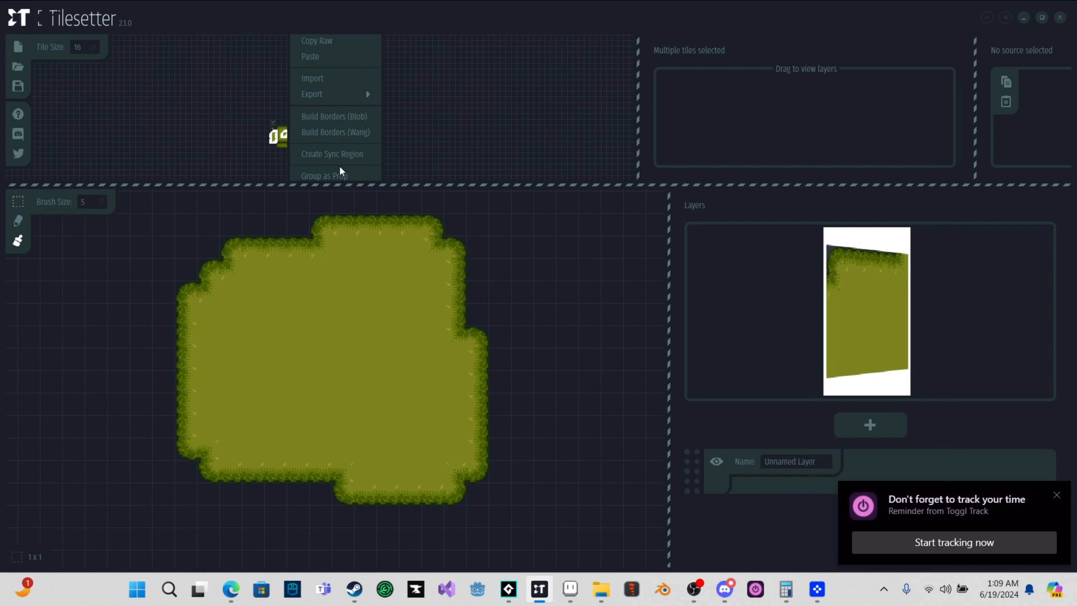
drag(278, 134, 295, 96)
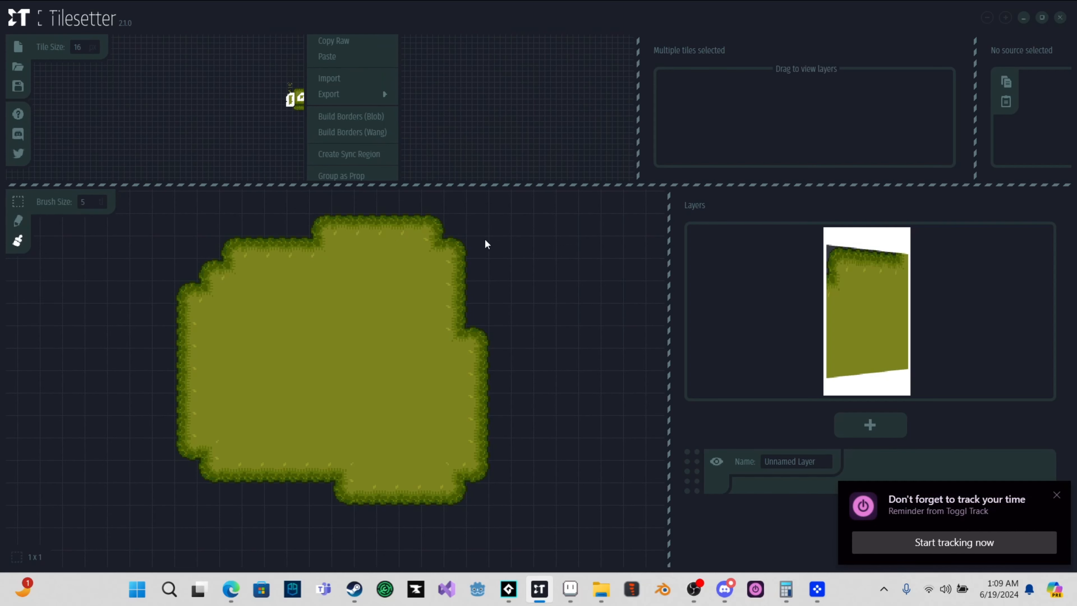
drag(475, 186, 476, 256)
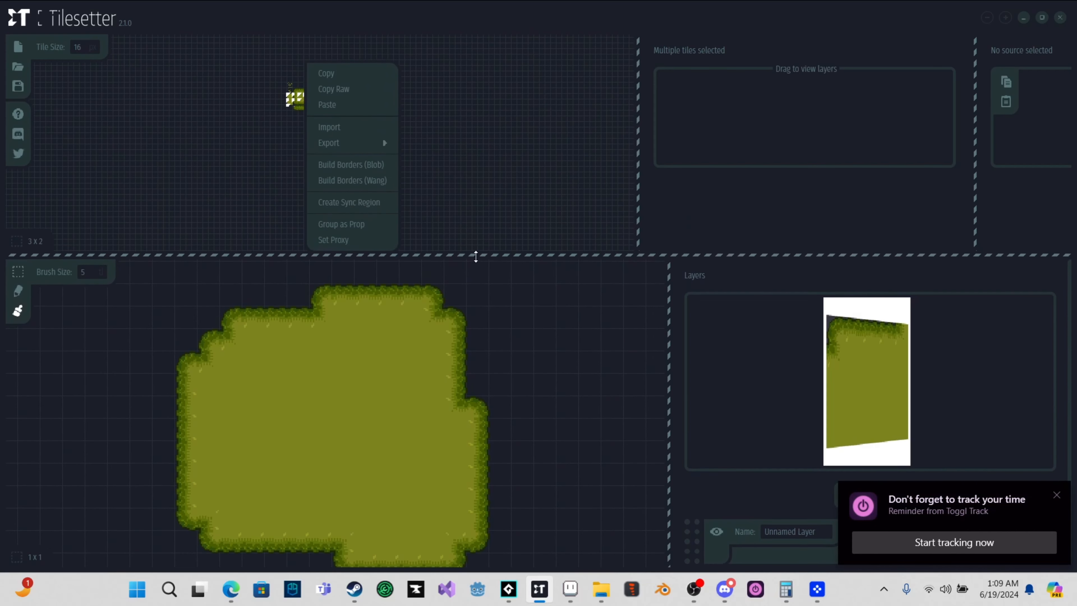
click(338, 242)
scroll(296, 138, up, 3)
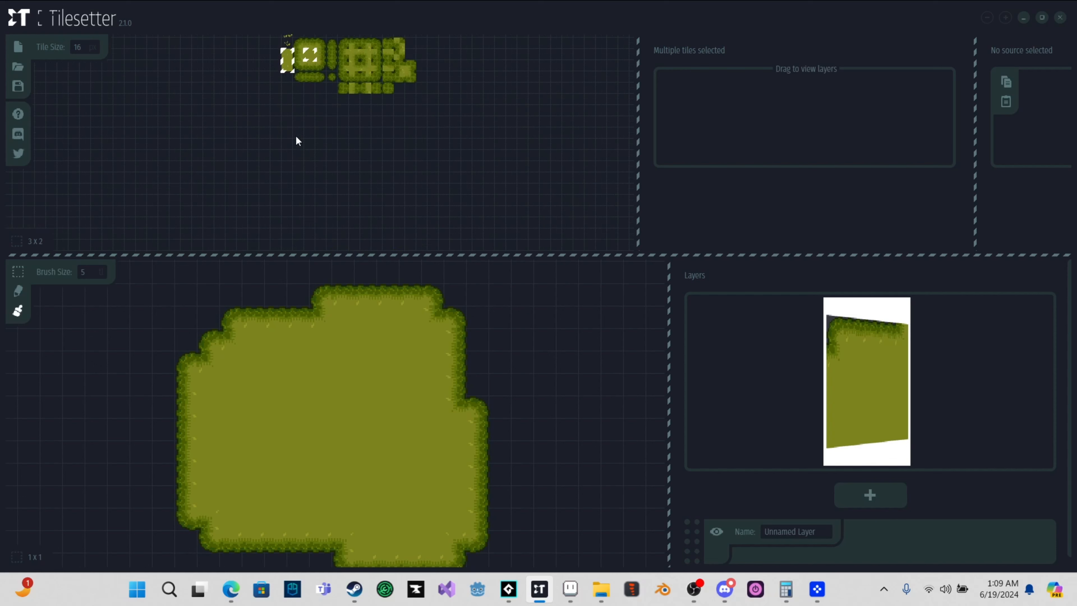
- Set the base tile's variation weights to 75 for the plain tile and 5 for each flecked tile, and check the grass patch in the map
click(296, 114)
click(309, 54)
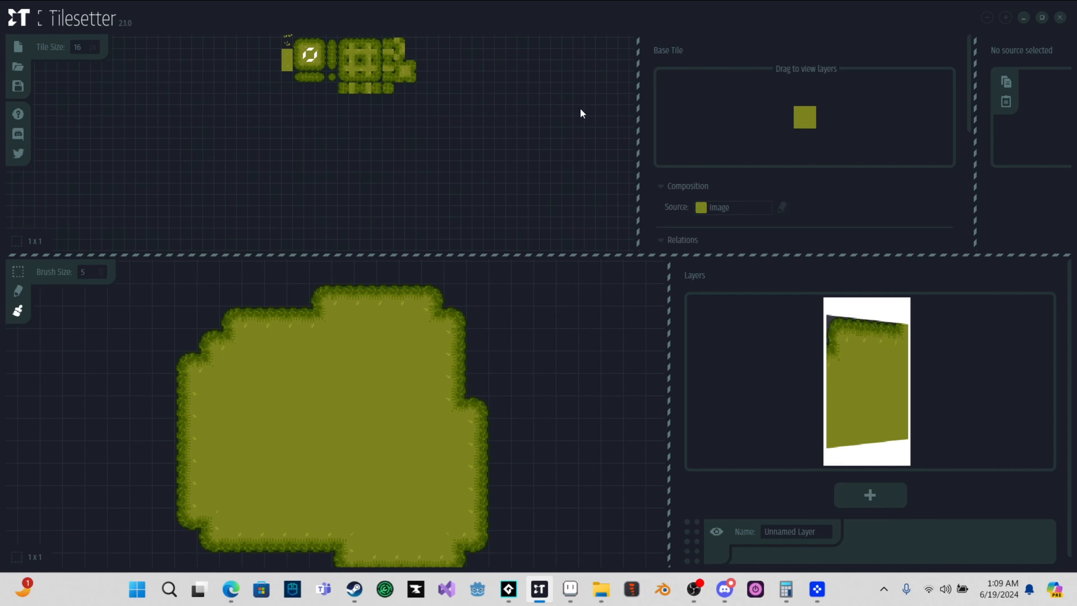
scroll(719, 183, down, 5)
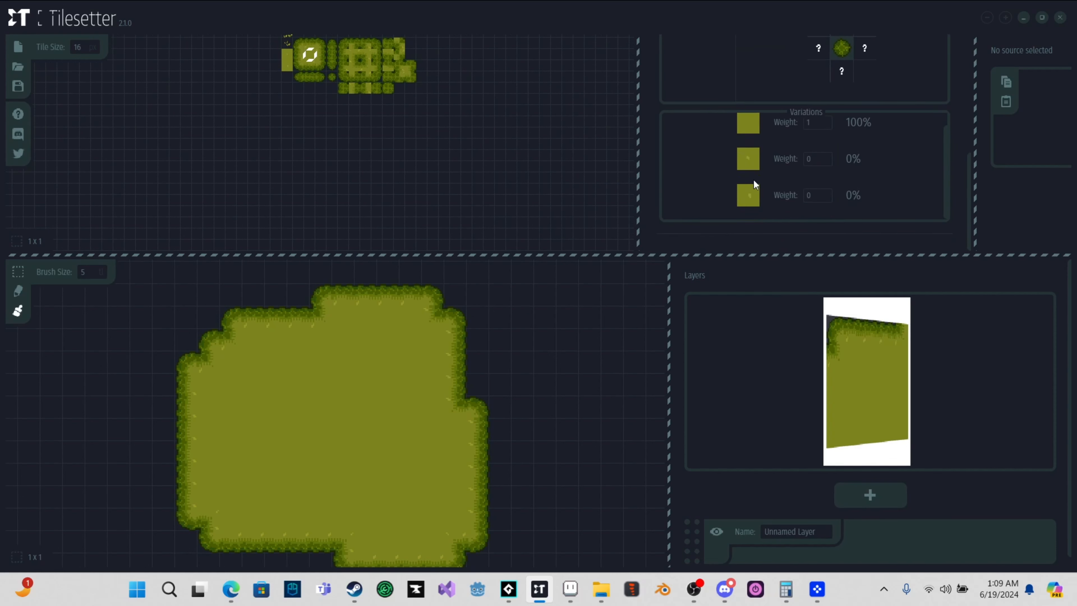
click(823, 134)
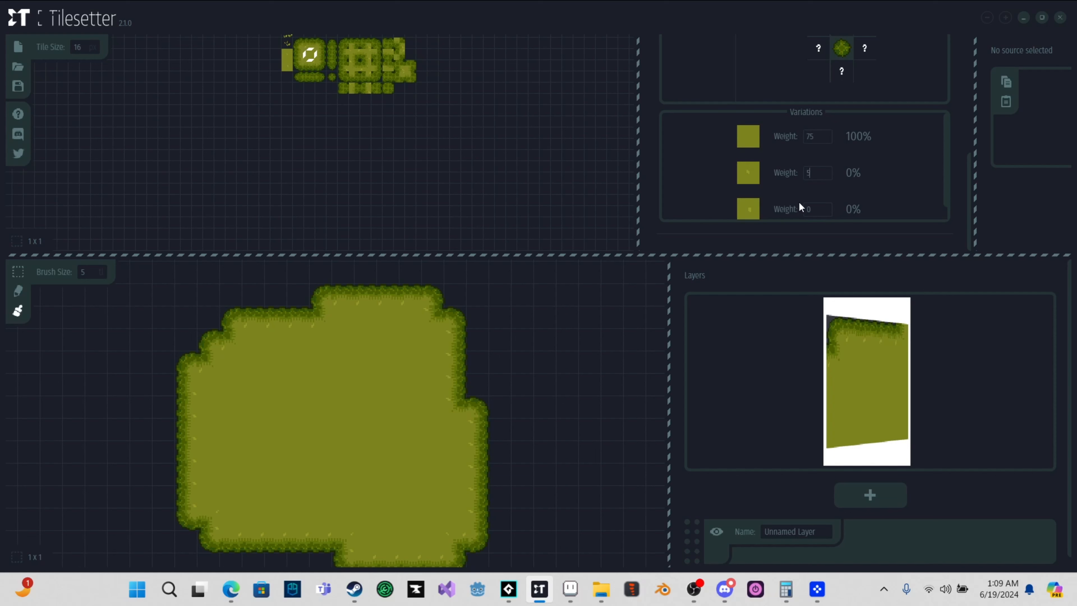
key(Tab)
text(5)
scroll(281, 392, down, 3)
scroll(276, 420, up, 6)
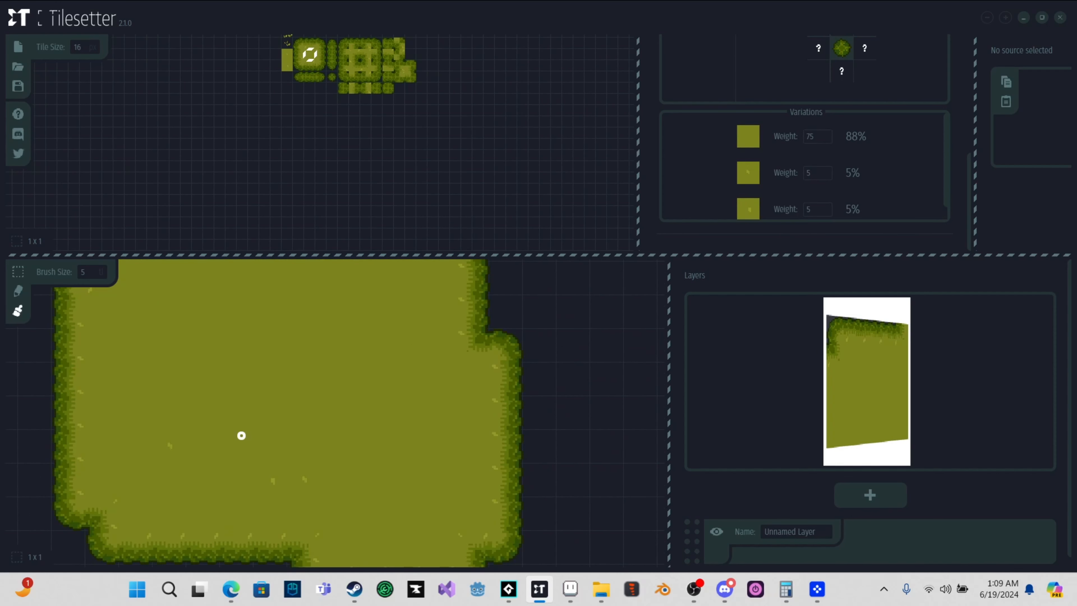
scroll(375, 383, down, 2)
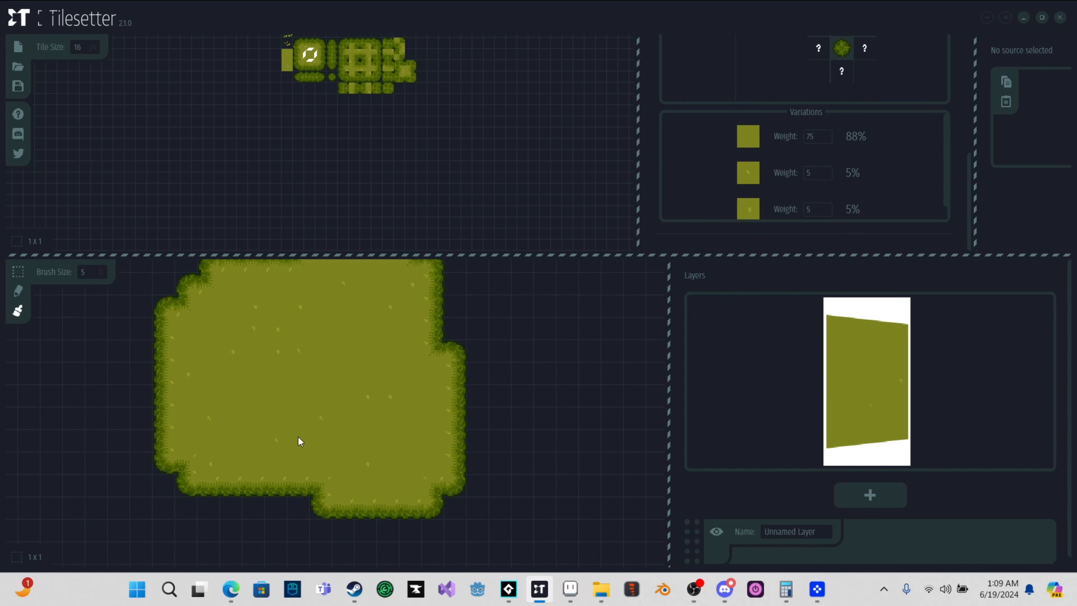
scroll(288, 434, up, 2)
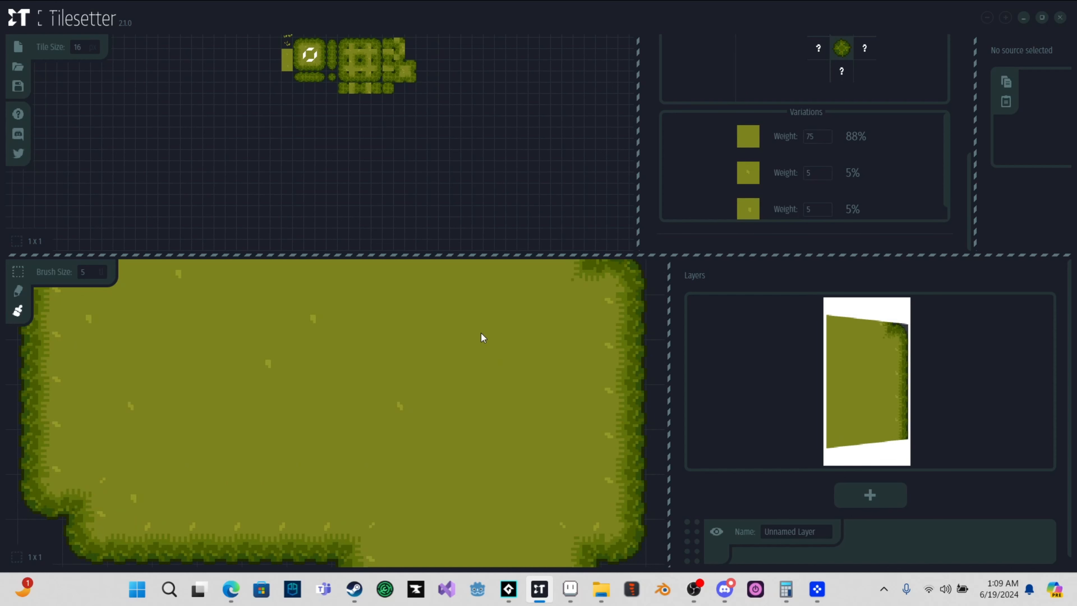
scroll(426, 348, down, 1)
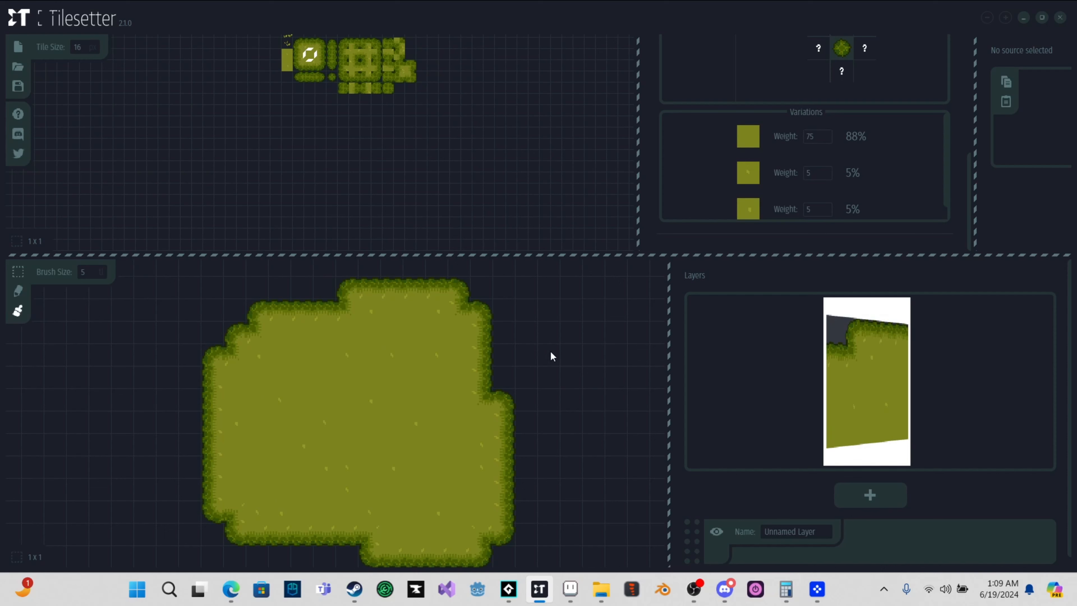
scroll(368, 429, up, 2)
scroll(374, 430, down, 2)
scroll(363, 429, up, 3)
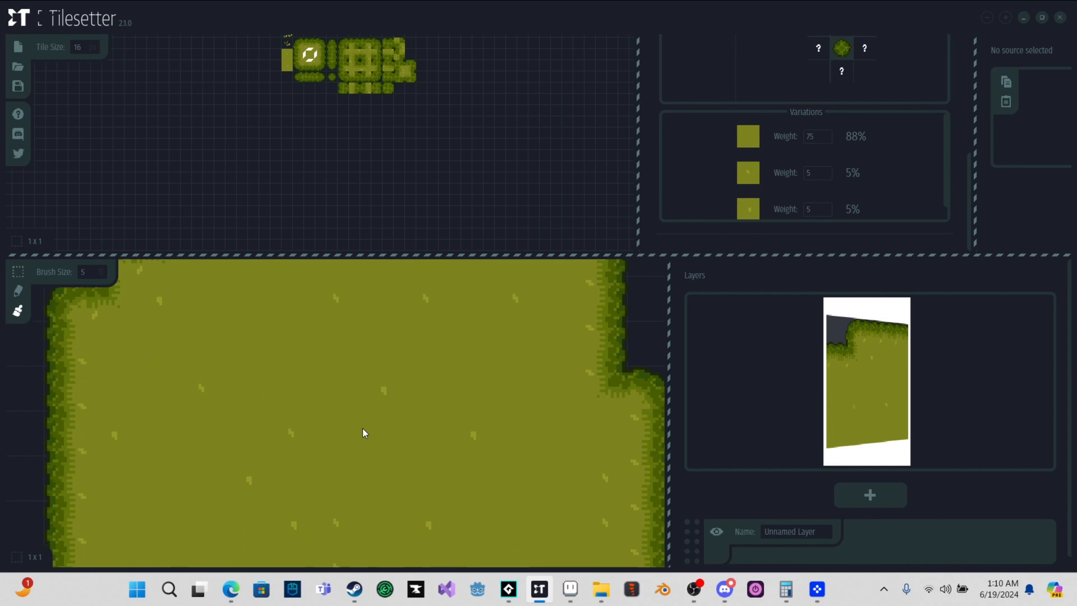
scroll(363, 428, down, 3)
- Select the whole block of grass tiles in the tileset and start exporting it in GMS2 (2.3.0) format
drag(310, 52, 324, 102)
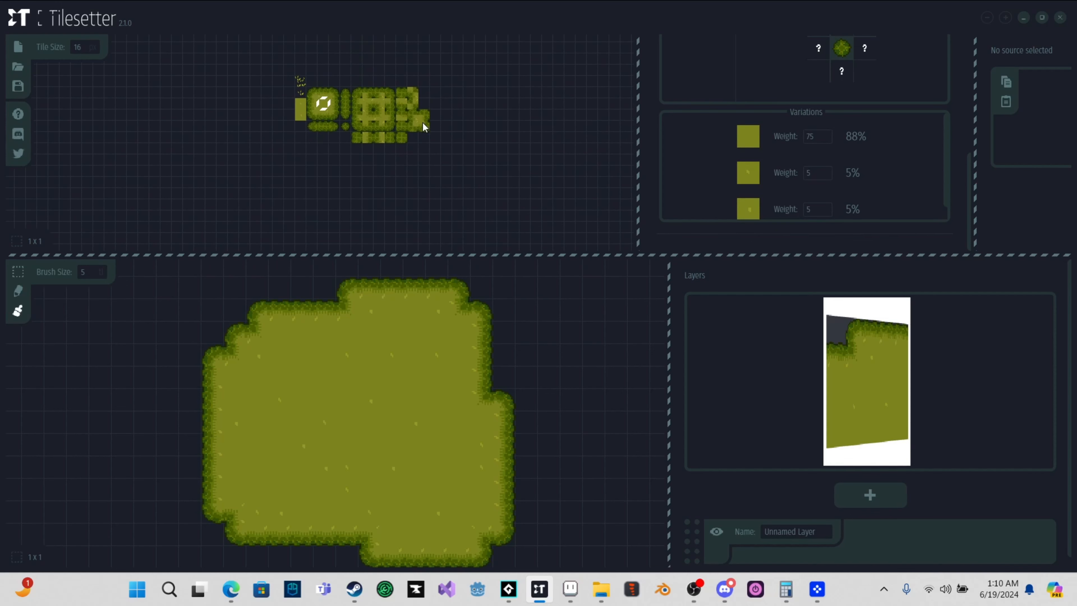
drag(295, 80, 430, 143)
right_click(400, 142)
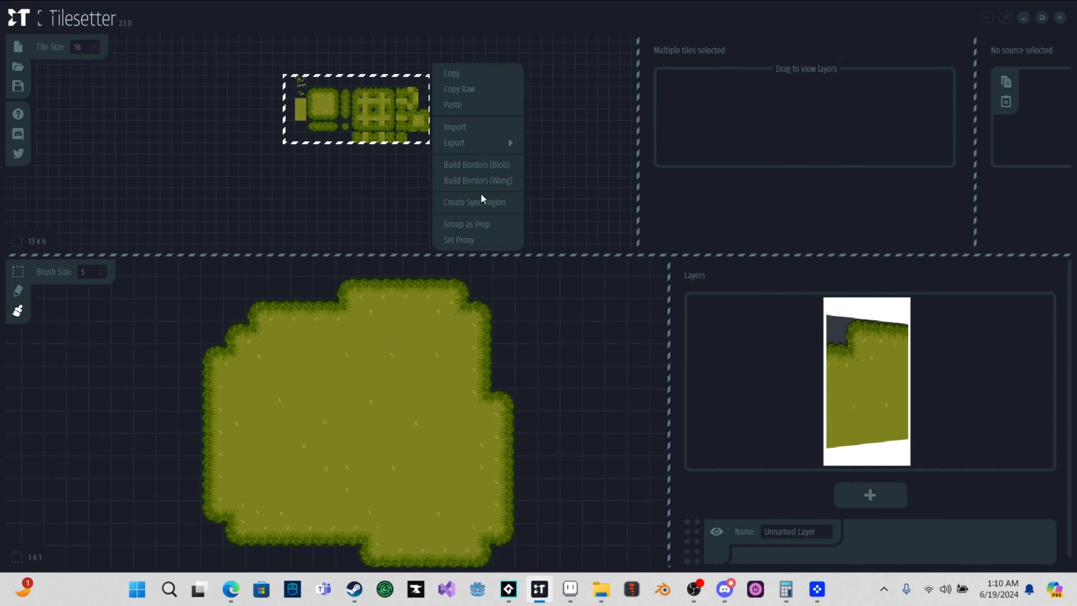
mouse_move(470, 132)
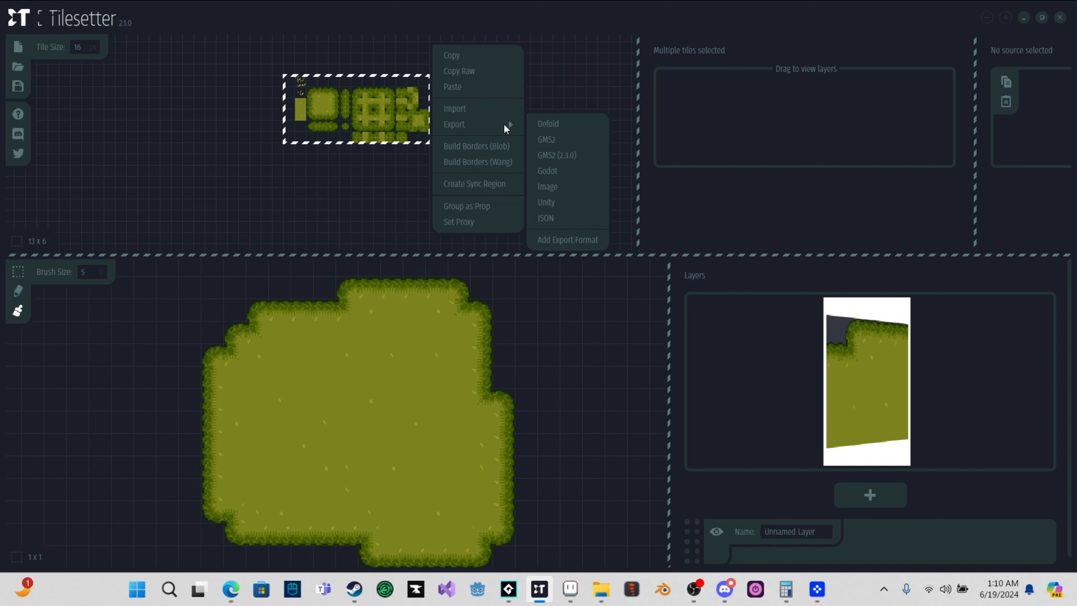
click(552, 155)
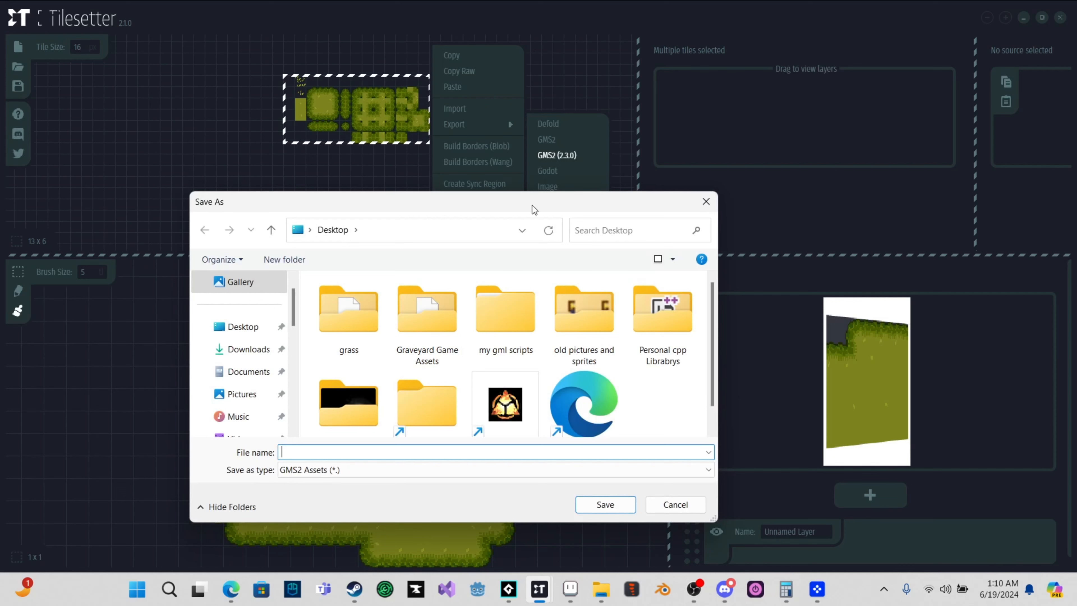
- Save the export to the Desktop under the name ts_grass
click(241, 326)
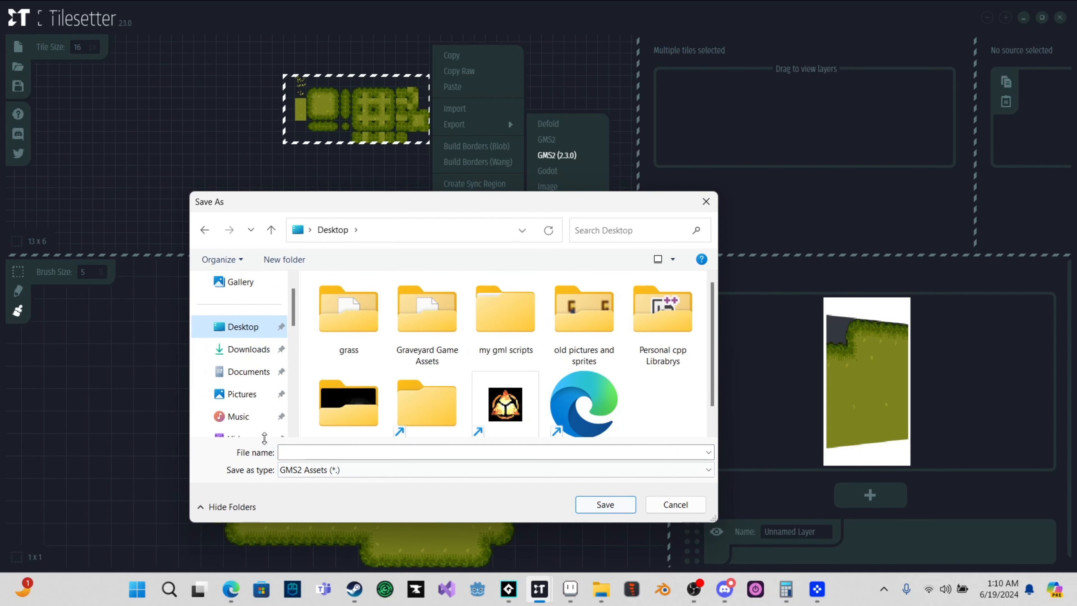
click(310, 450)
text(g)
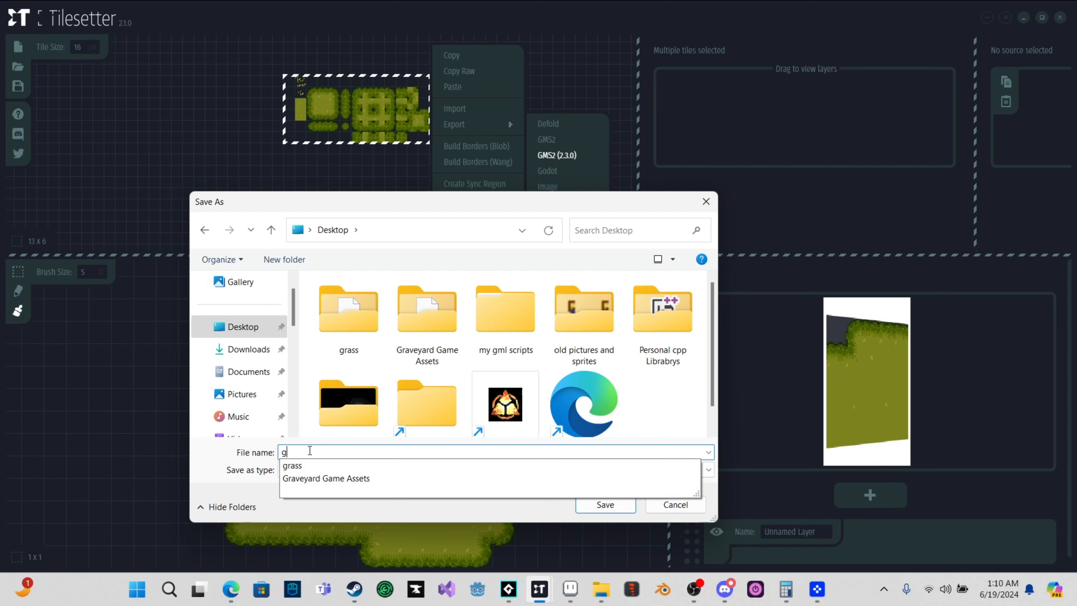
text(rass)
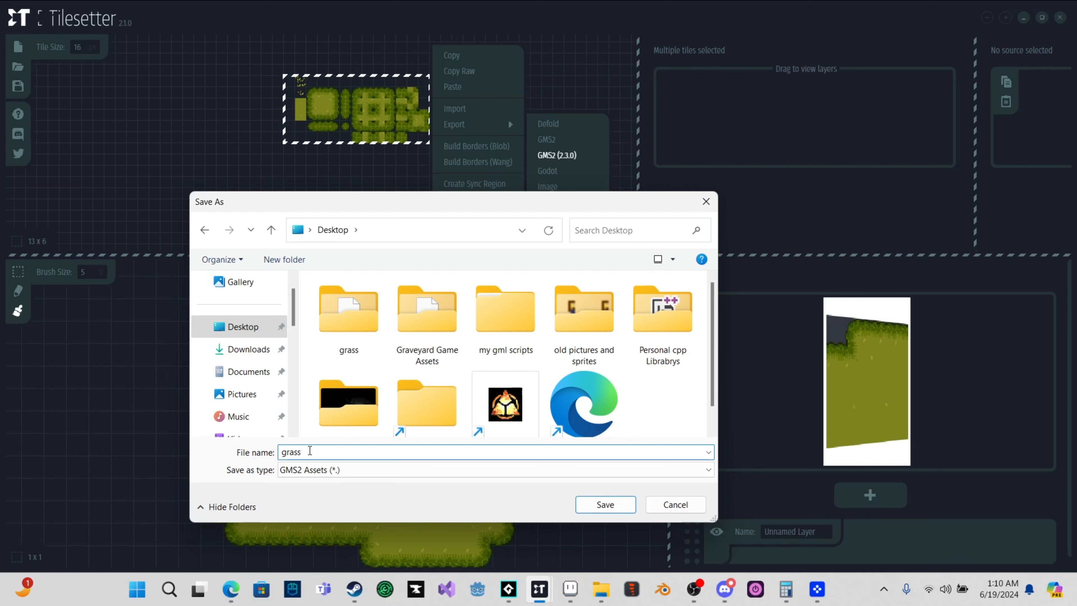
click(282, 452)
text(ts_)
click(583, 503)
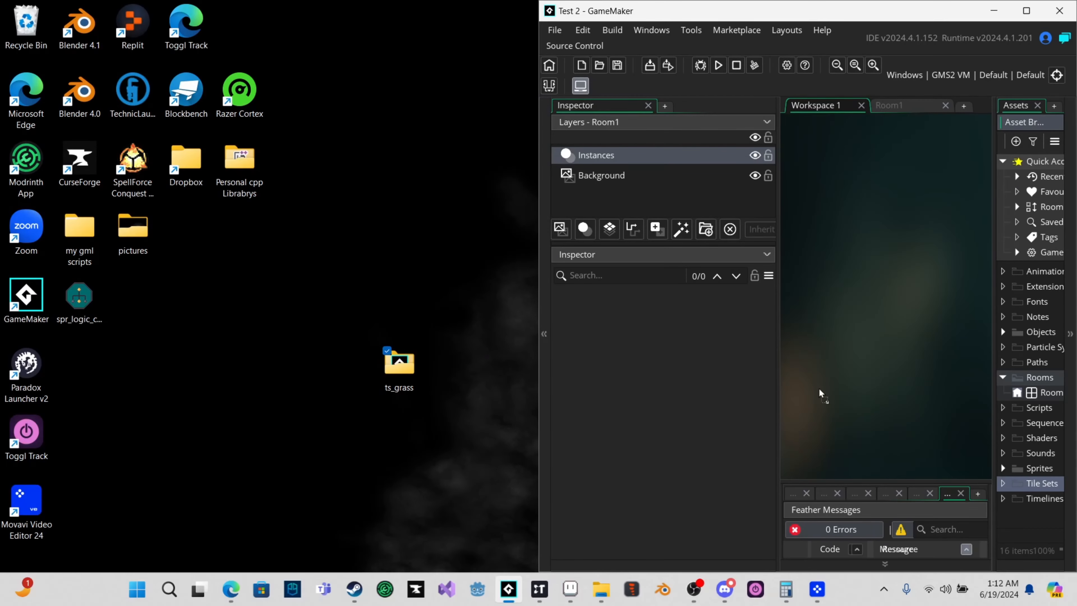
- In GameMaker, import the desktop's ts_grass folder into the Tile Sets group, closing the import log and maximizing the window
drag(399, 360, 366, 359)
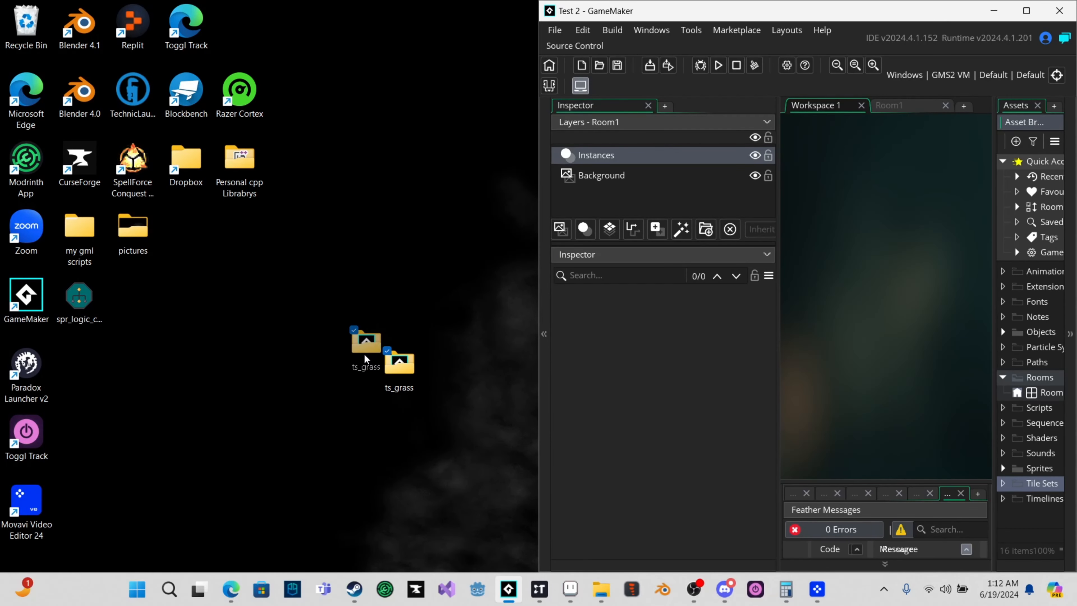
drag(1012, 479, 1027, 479)
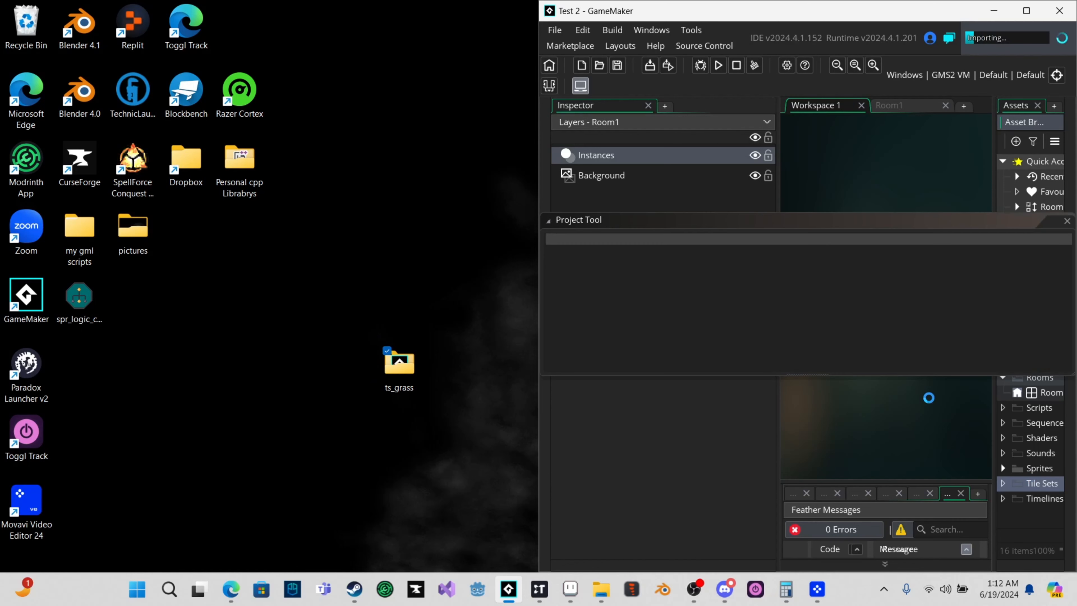
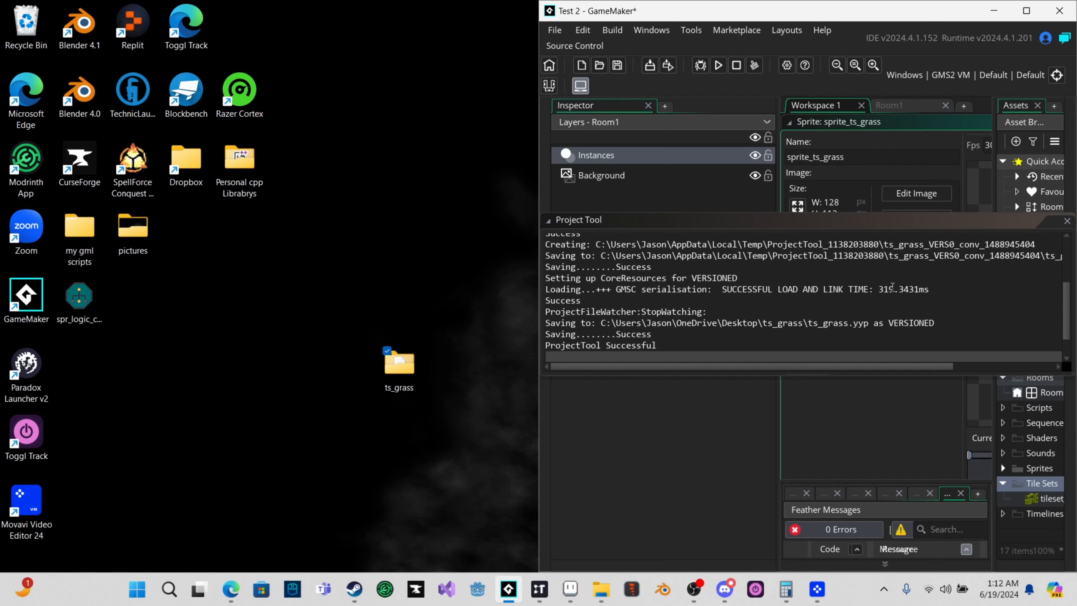
click(1067, 220)
click(1027, 11)
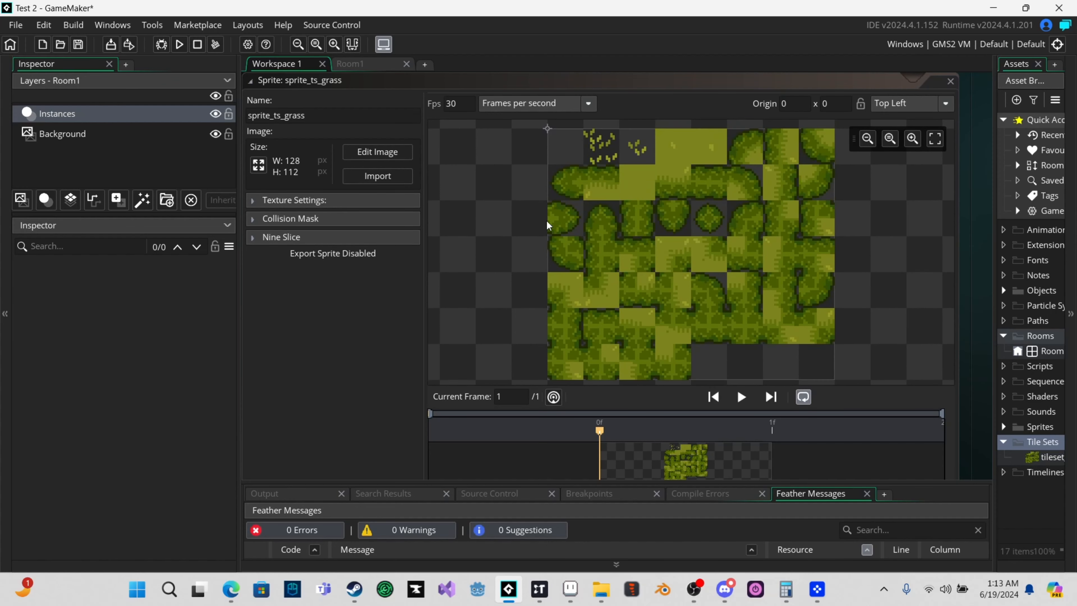
- Rename the imported grass sprite to spr_ts_grass and close its editor
scroll(510, 254, down, 2)
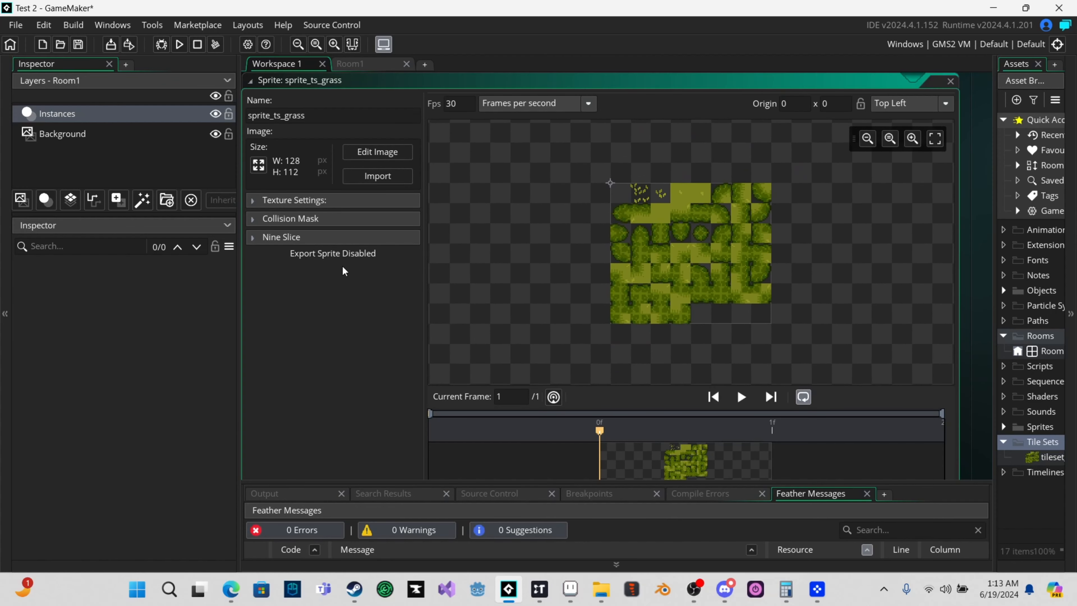
scroll(363, 305, down, 2)
scroll(323, 285, up, 2)
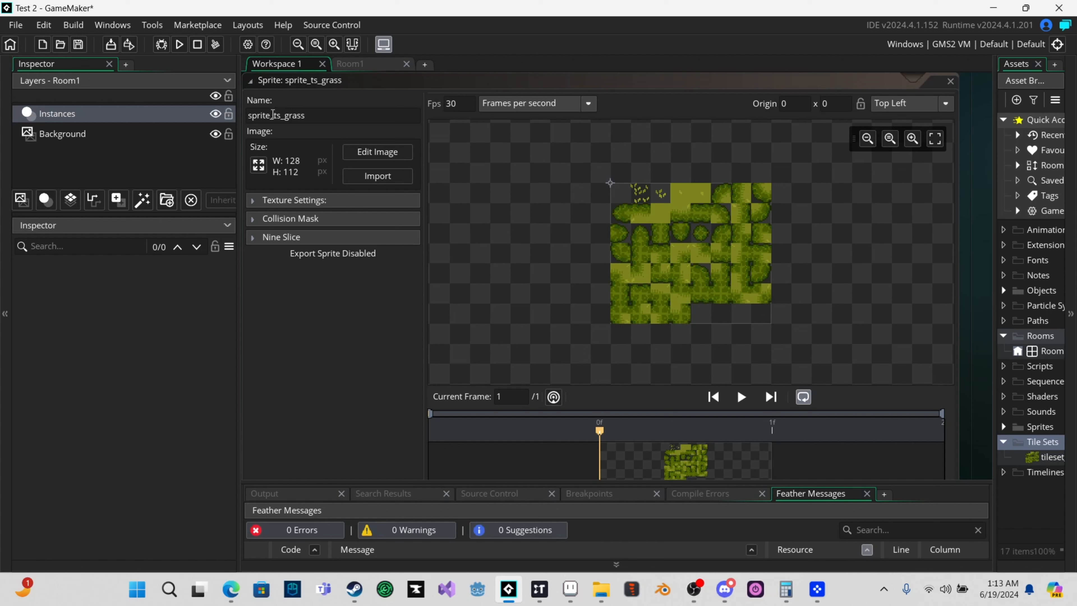
click(274, 115)
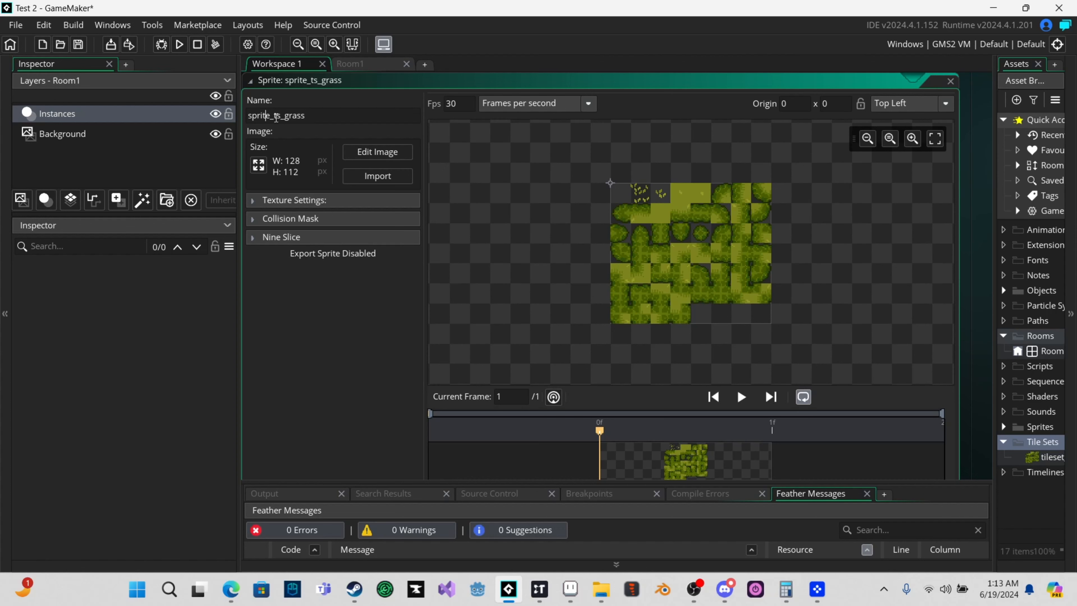
key(BackSpace)
key(BackSpace)
key(BackSpace)
key(BackSpace)
key(BackSpace)
key(BackSpace)
text(spr)
click(949, 82)
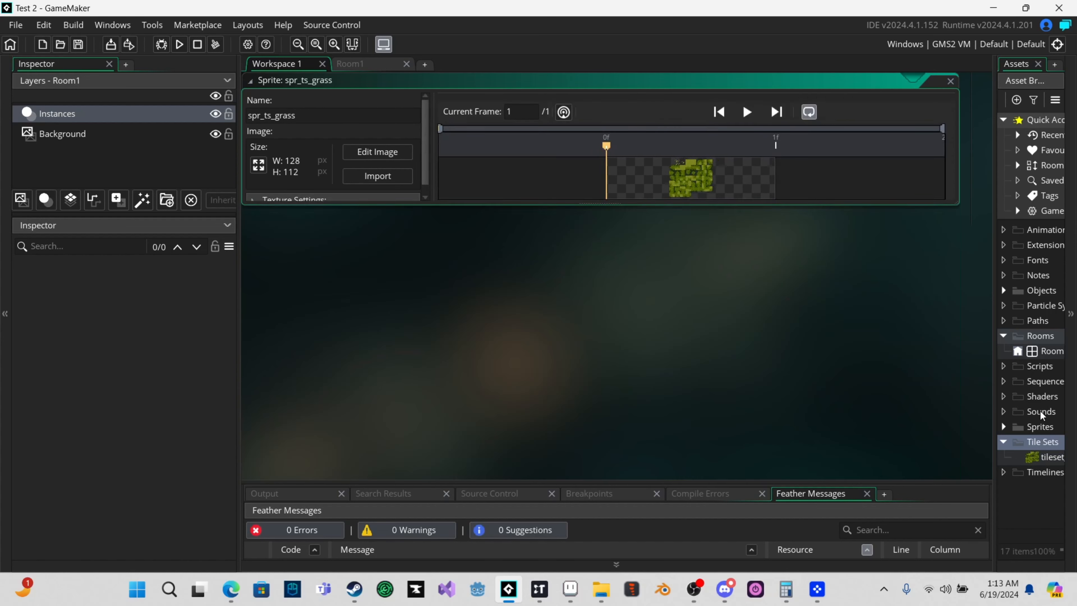
- Open the imported grass tile set and rename it to ts_grass
click(1048, 458)
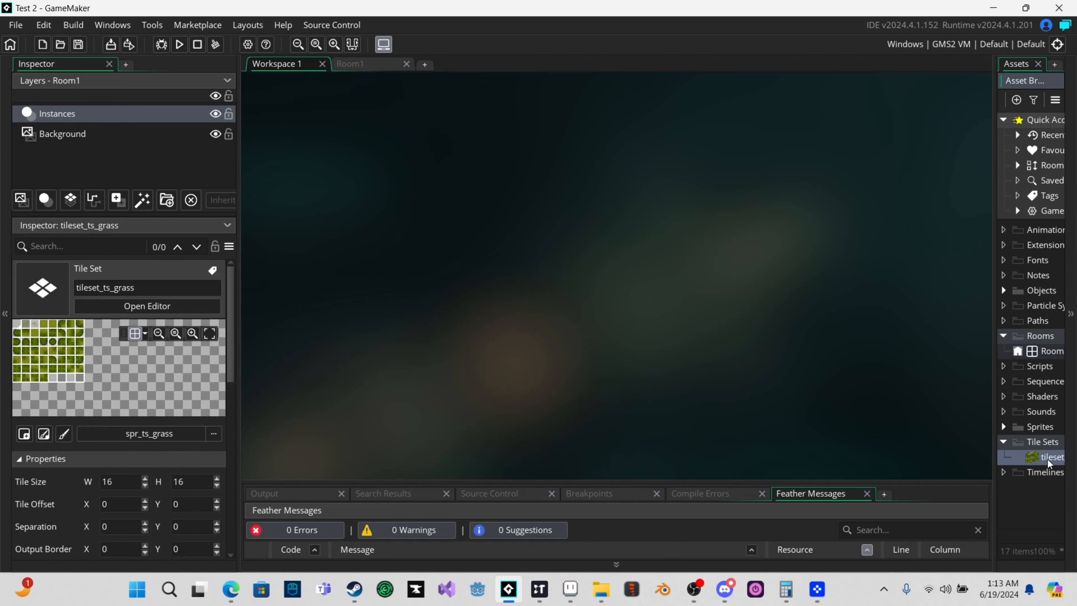
double_click(1047, 460)
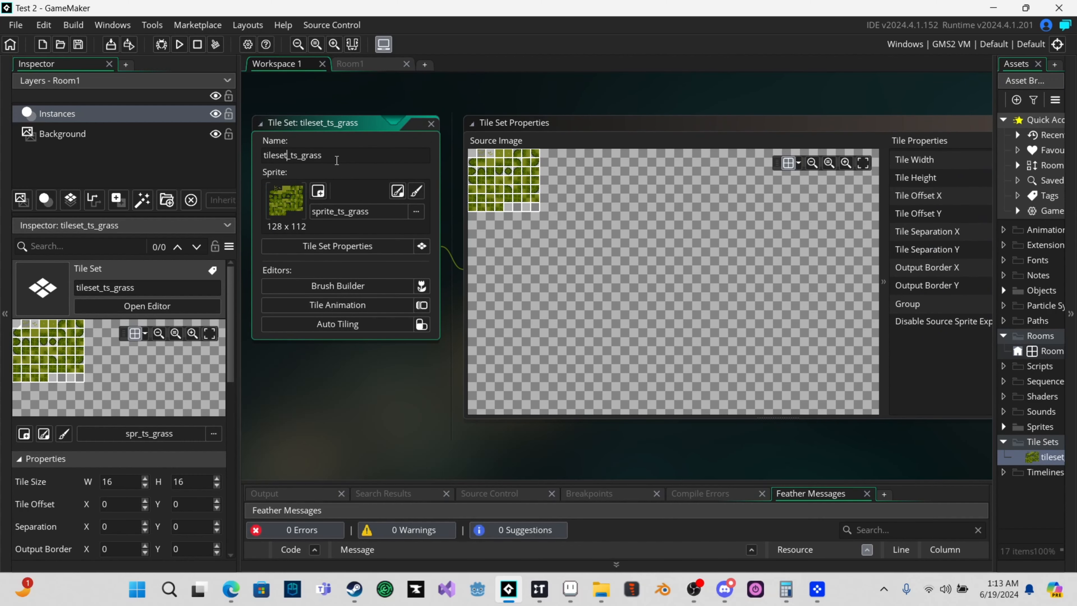
key(BackSpace)
key(BackSpace)
key(BackSpace)
key(BackSpace)
key(BackSpace)
key(BackSpace)
key(BackSpace)
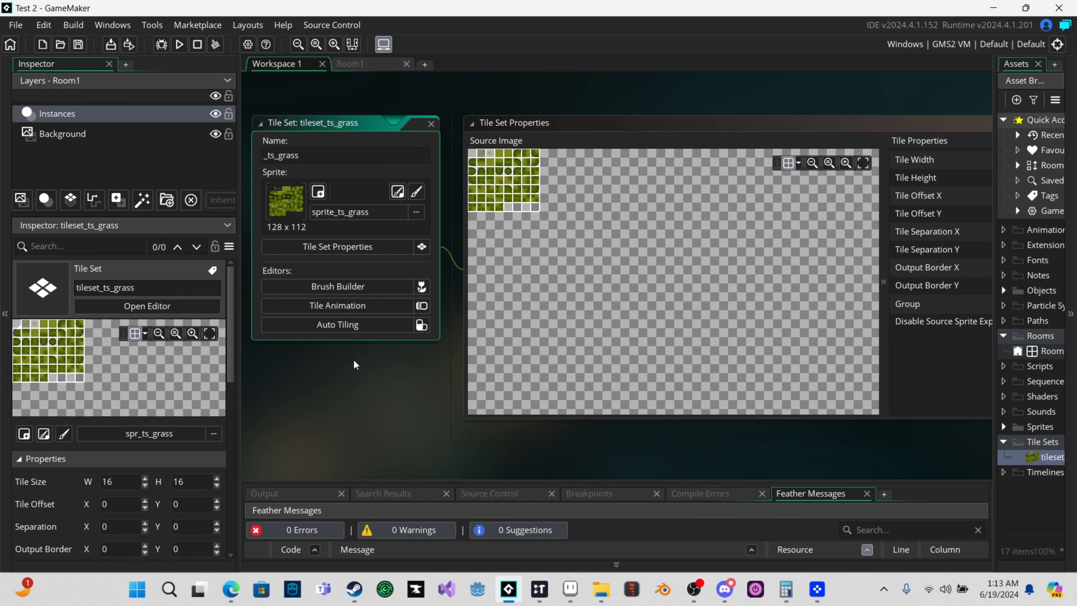
key(Delete)
click(358, 394)
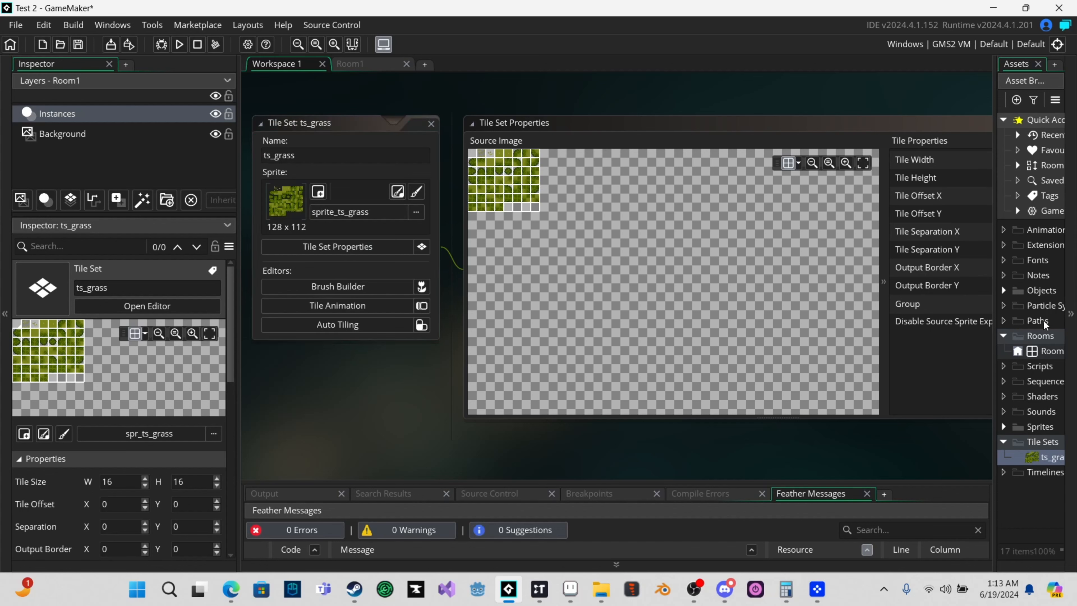
- Open Room1 in the room editor with the area around the character in close view
double_click(1049, 351)
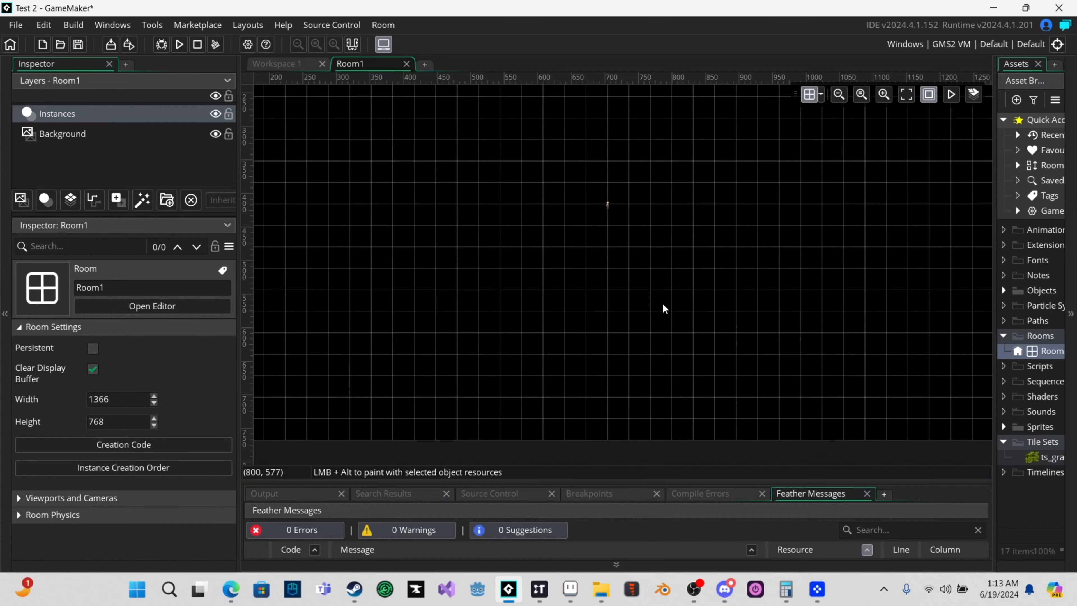
scroll(637, 365, up, 5)
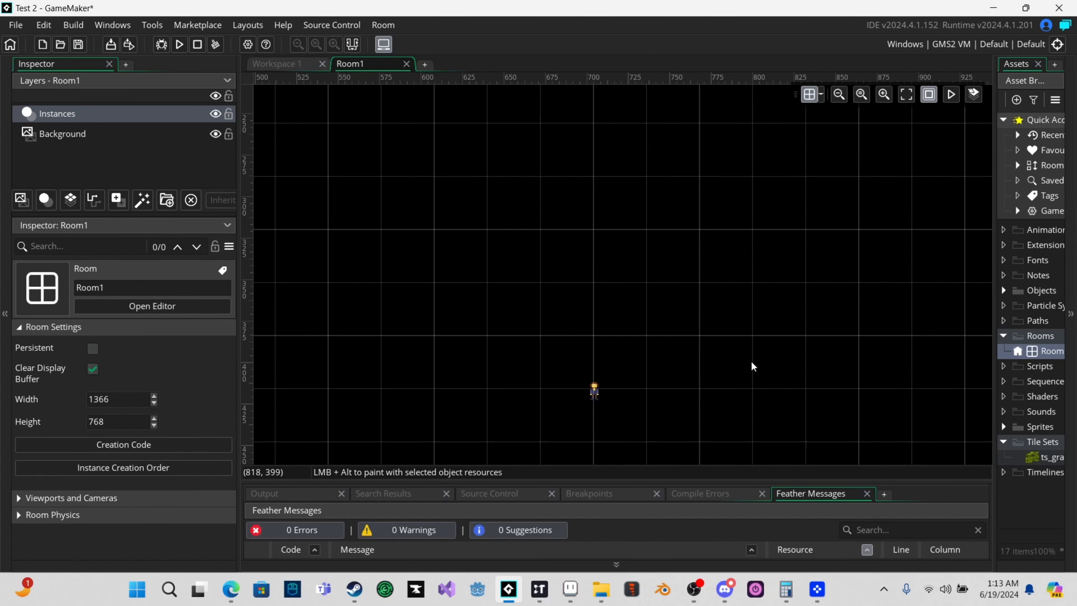
drag(744, 279, 750, 63)
scroll(826, 144, up, 4)
scroll(834, 181, down, 1)
drag(674, 259, 721, 450)
scroll(723, 449, down, 1)
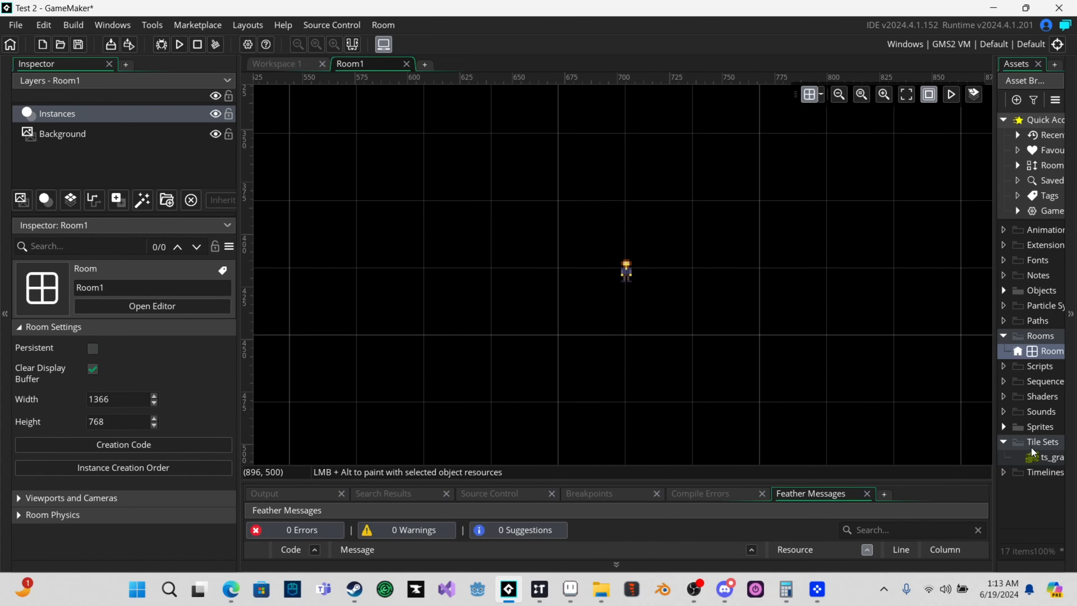
click(1040, 459)
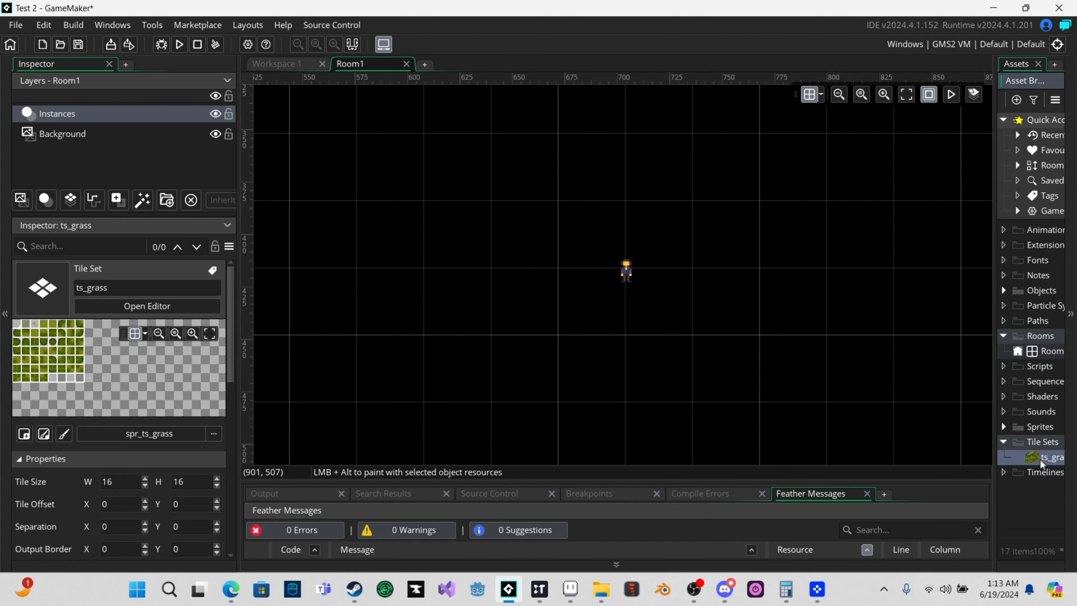
double_click(1041, 461)
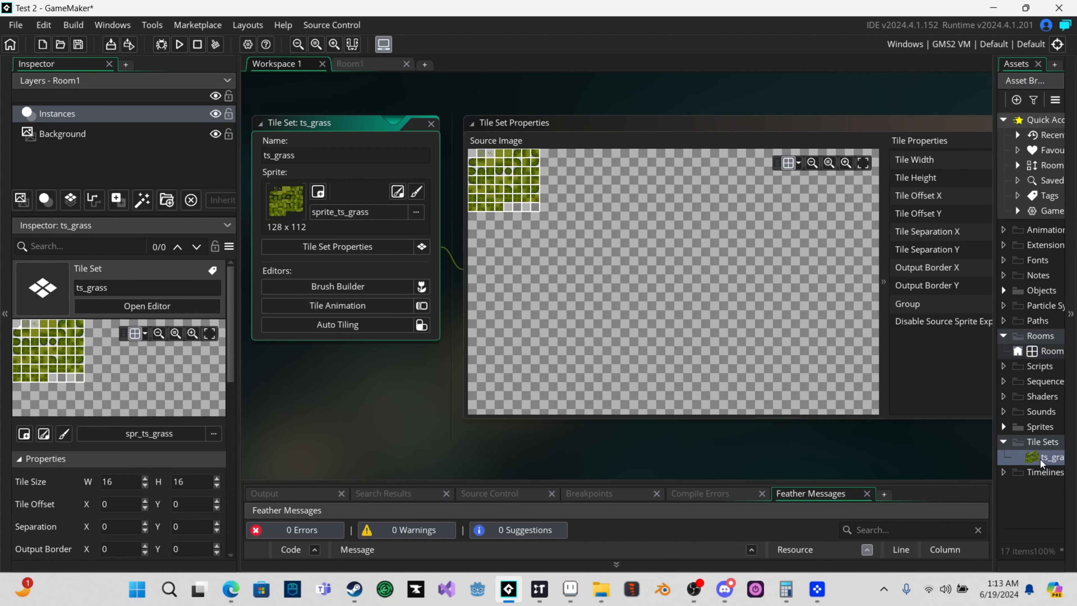
double_click(1052, 351)
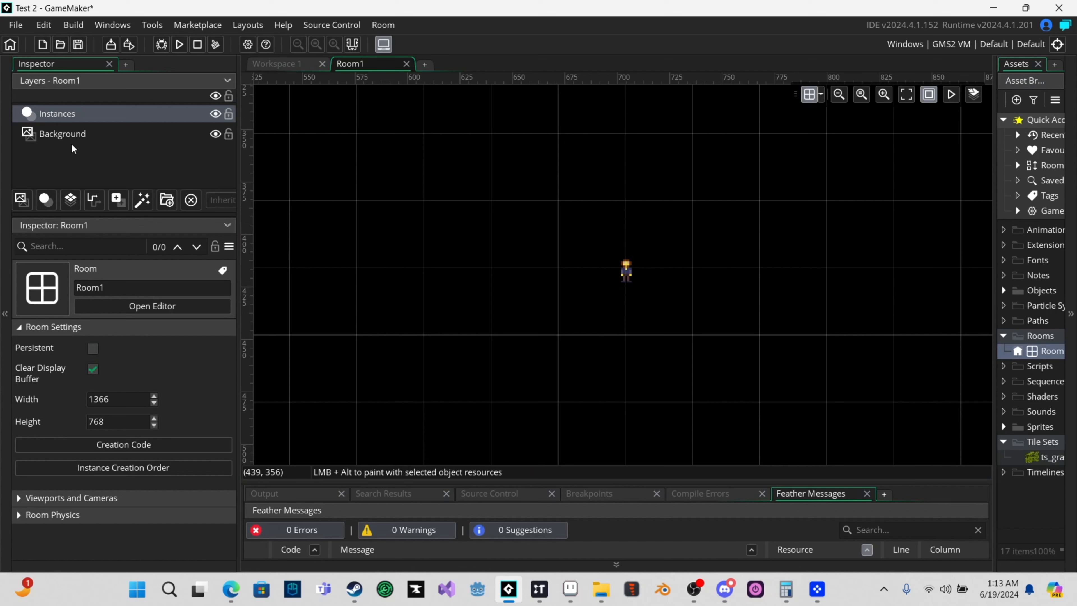
click(1039, 456)
click(709, 315)
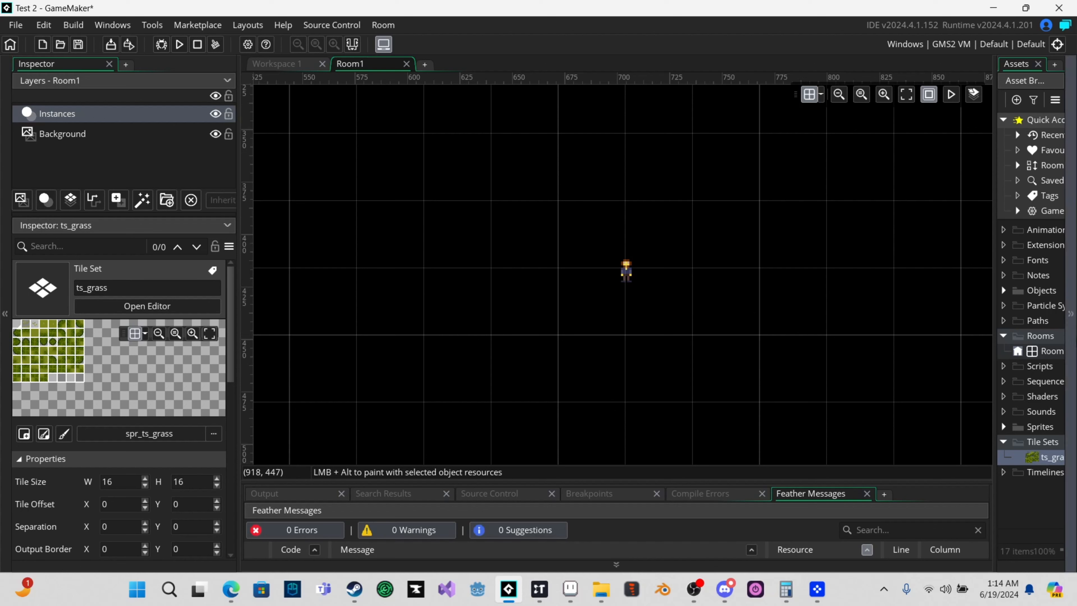
- Add two tile layers to Room1, both placed between the Instances and Background layers
click(1047, 350)
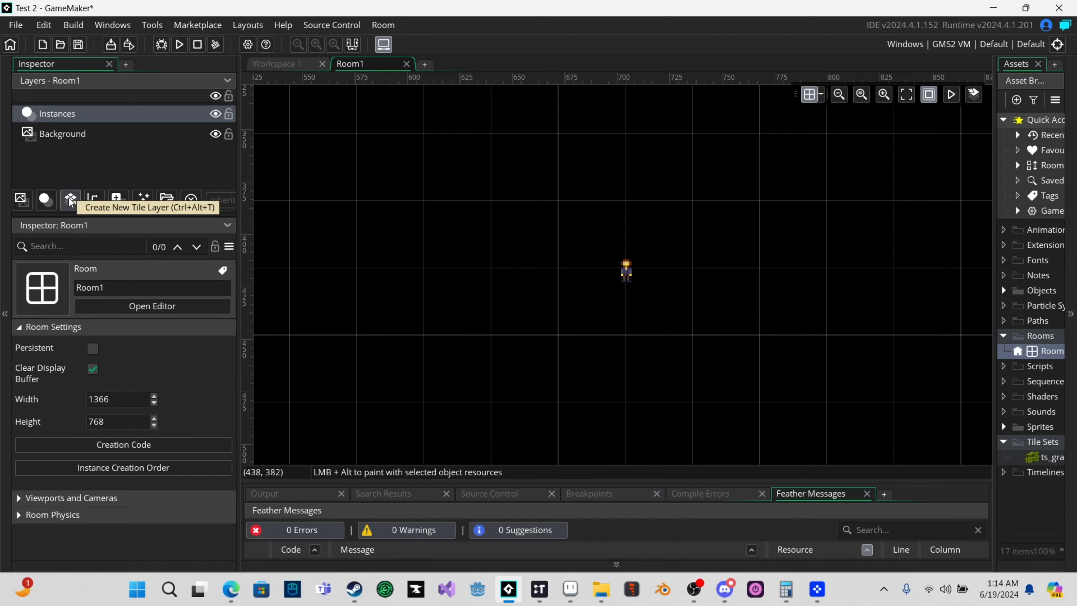
click(71, 199)
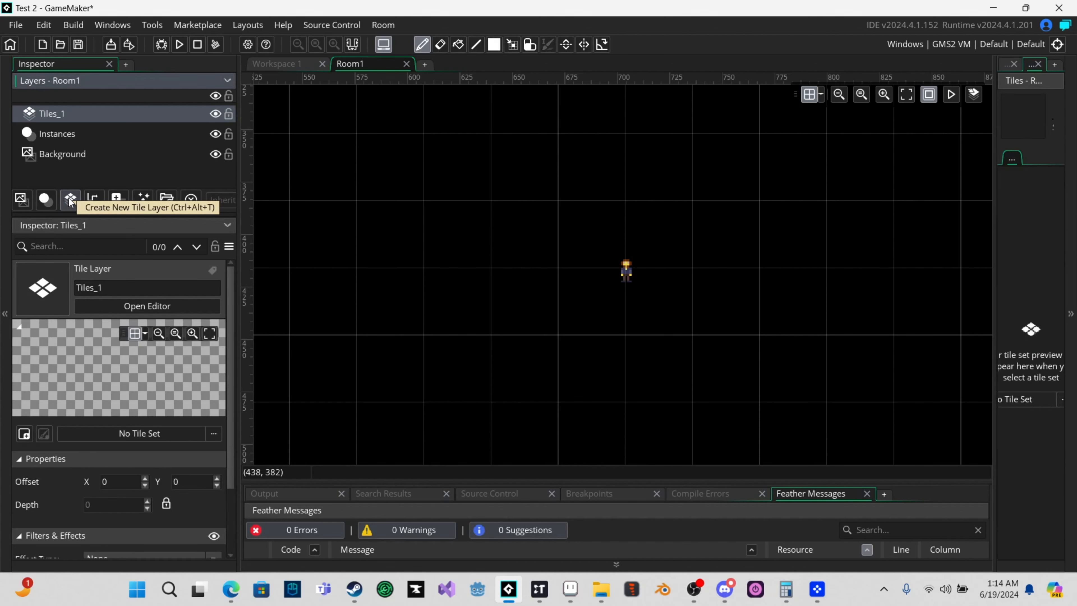
drag(68, 109, 93, 149)
right_click(65, 134)
click(64, 136)
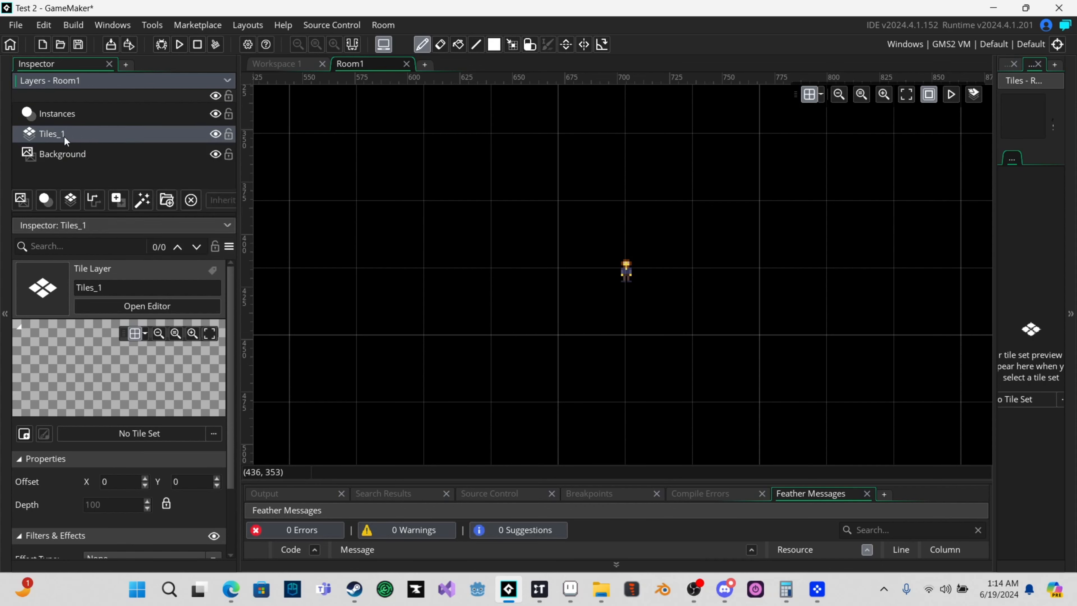
click(76, 197)
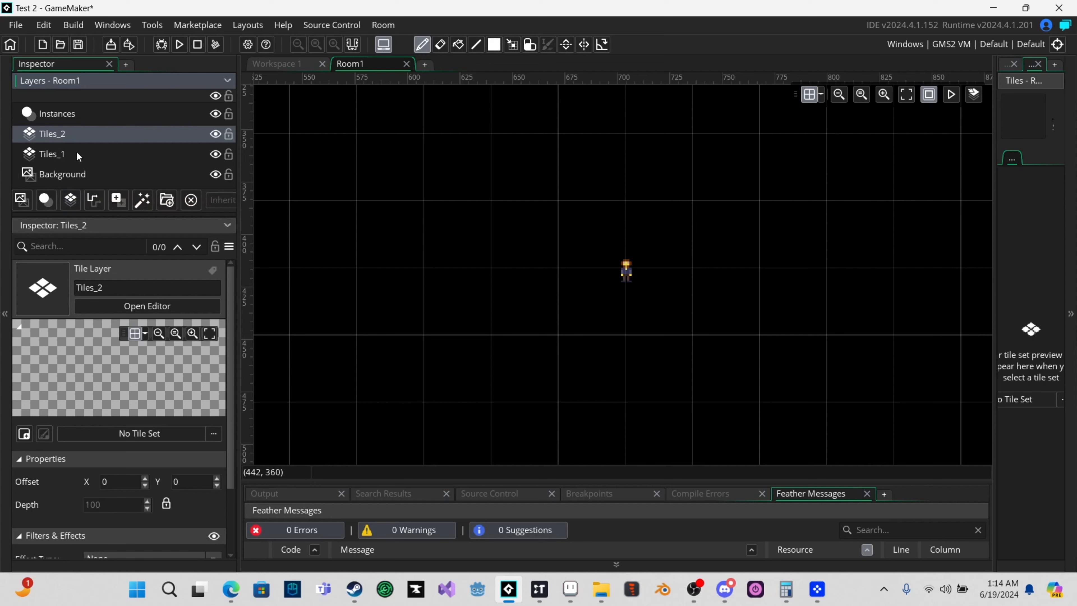
- Assign the ts_grass tile set to the lower tile layer, Tiles_1
click(60, 155)
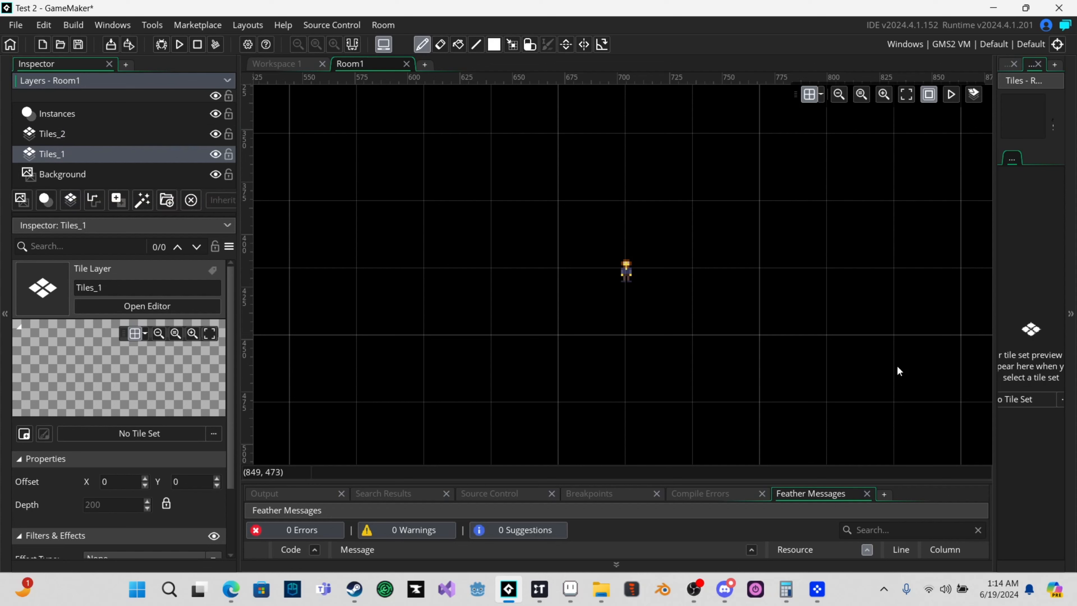
click(1026, 403)
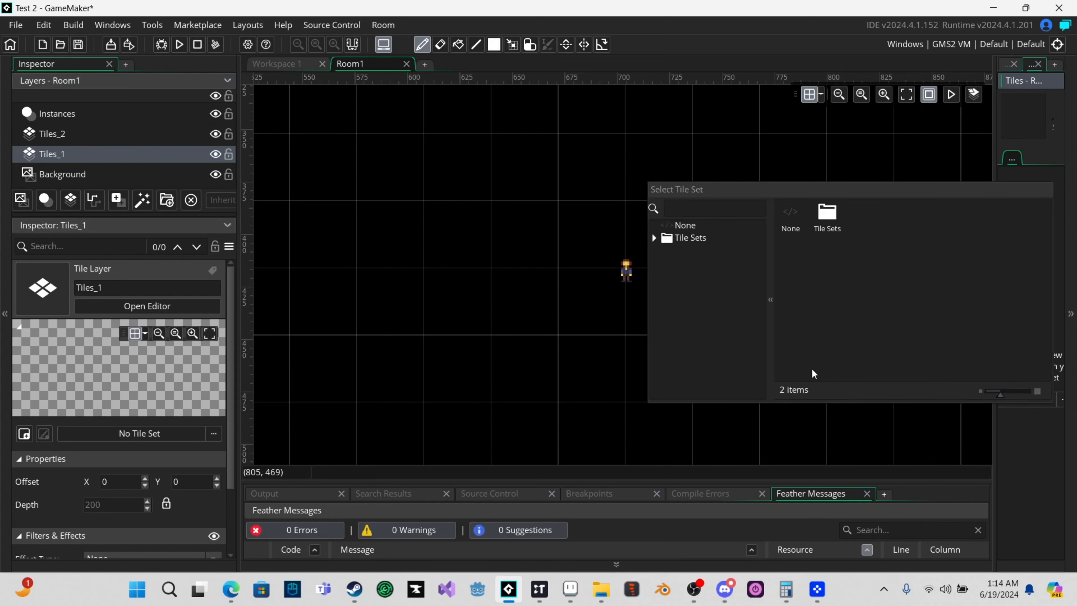
double_click(828, 220)
double_click(840, 226)
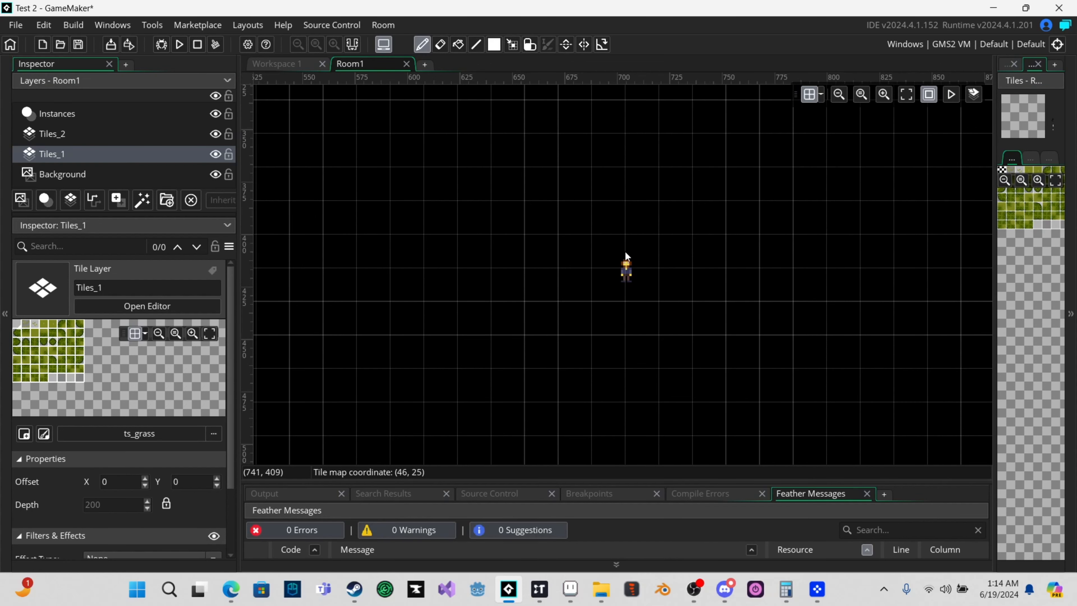
- Assign the ts_grass tile set to the upper tile layer, Tiles_2
click(76, 139)
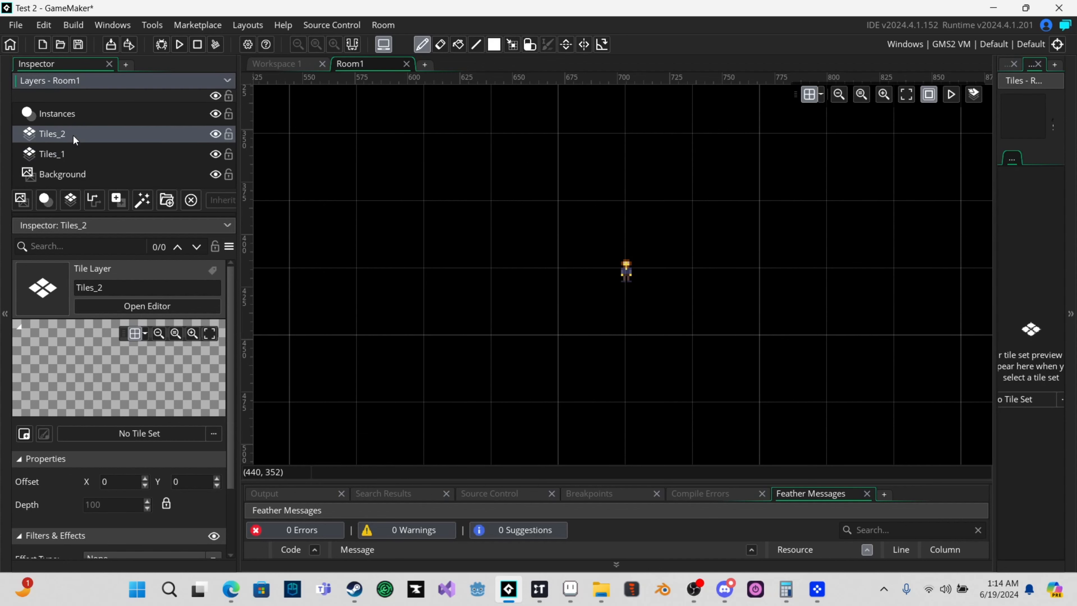
click(1049, 406)
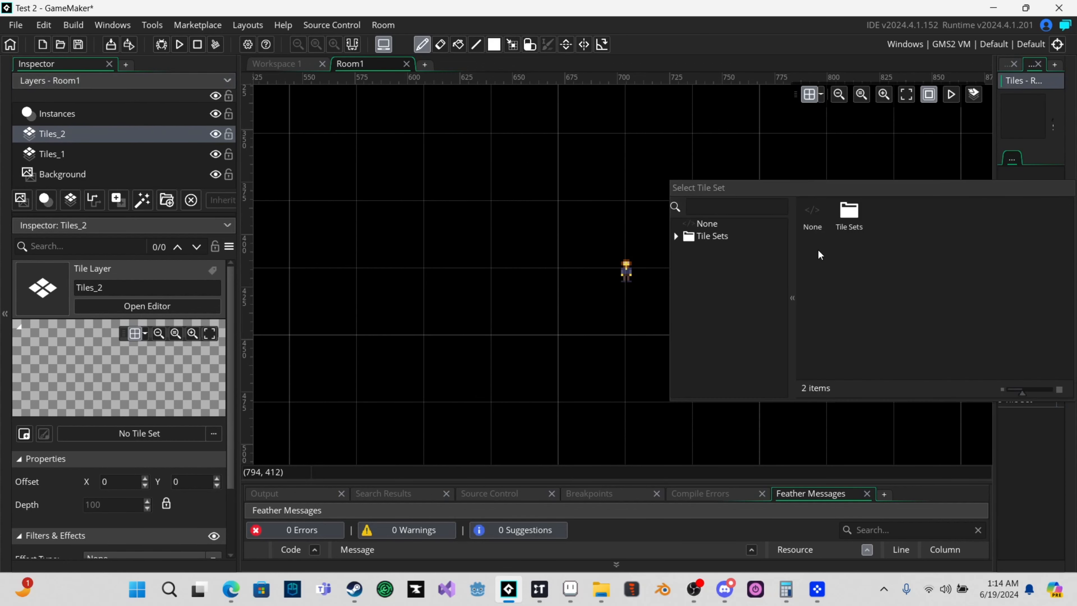
double_click(849, 214)
double_click(850, 218)
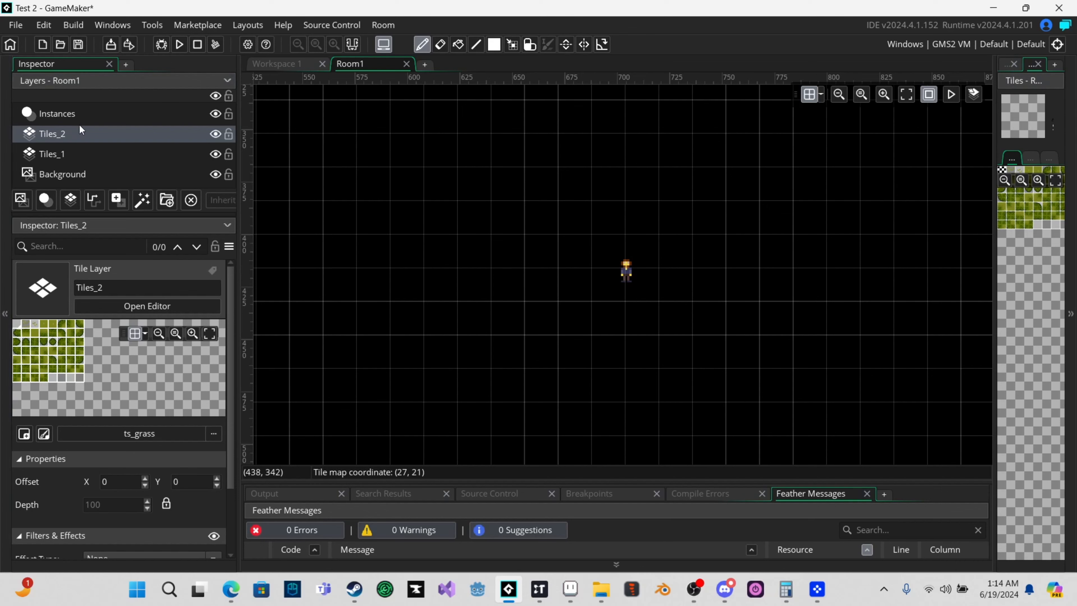
- Make Tiles_1 the active layer and widen the room editor's tile palette
click(67, 160)
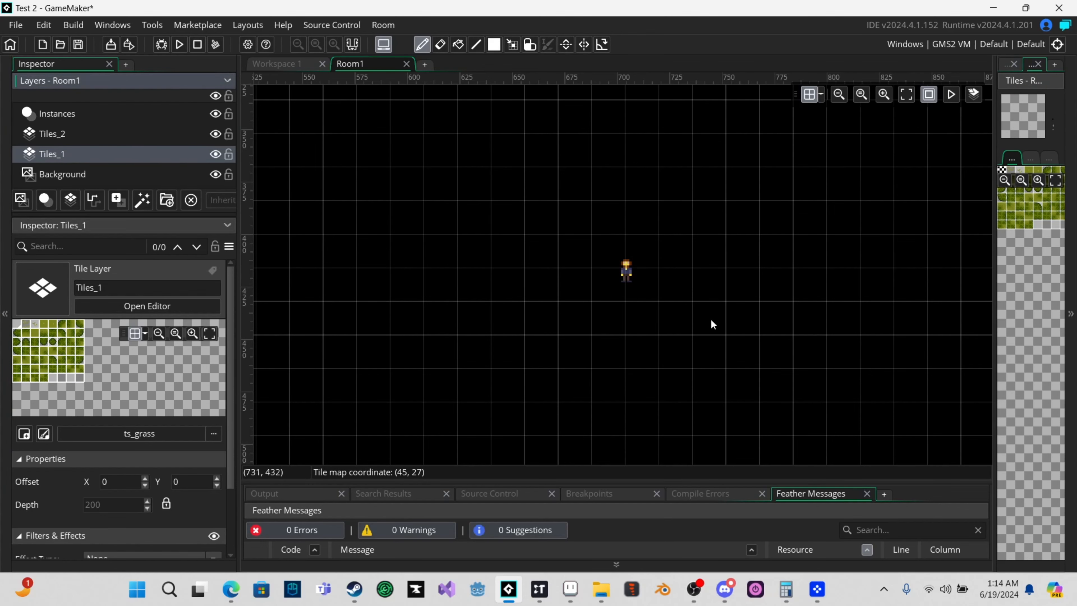
drag(655, 285, 654, 339)
scroll(549, 380, down, 1)
scroll(726, 398, up, 2)
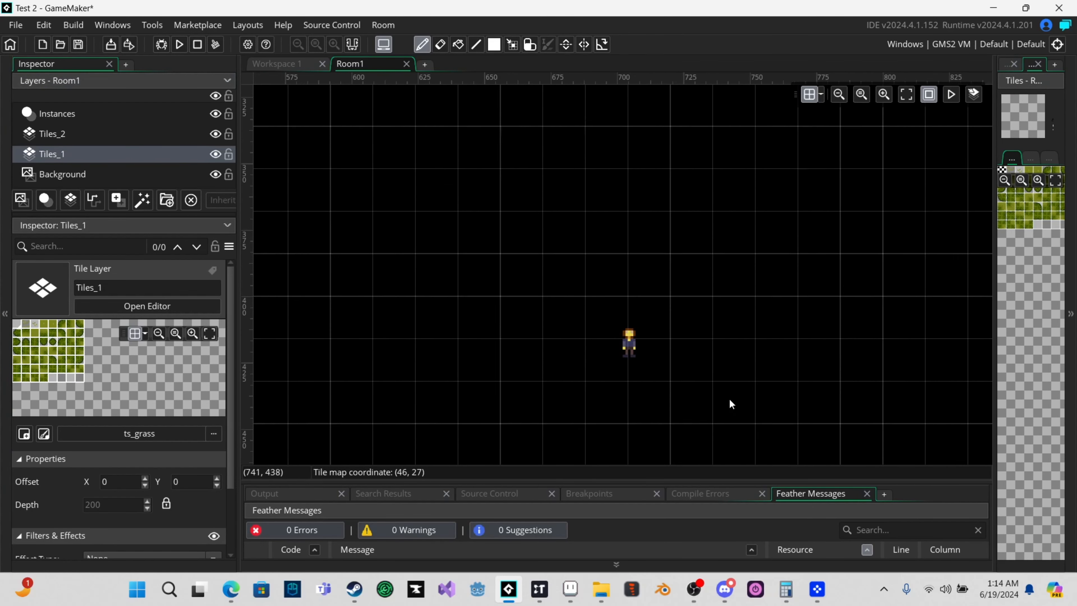
scroll(724, 339, down, 1)
drag(706, 323, 685, 254)
scroll(674, 261, up, 1)
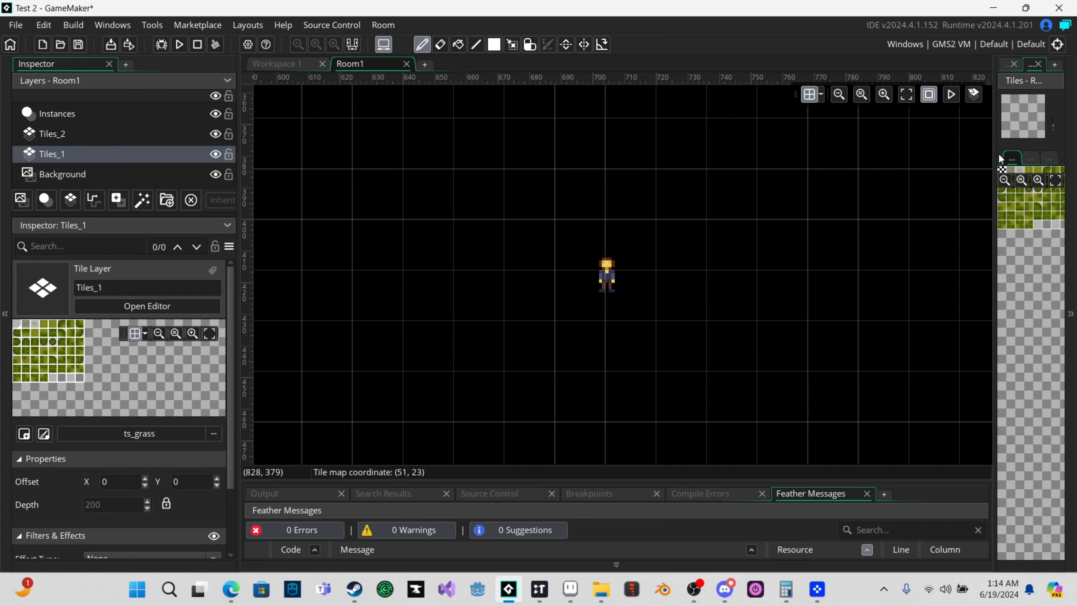
drag(997, 158, 790, 161)
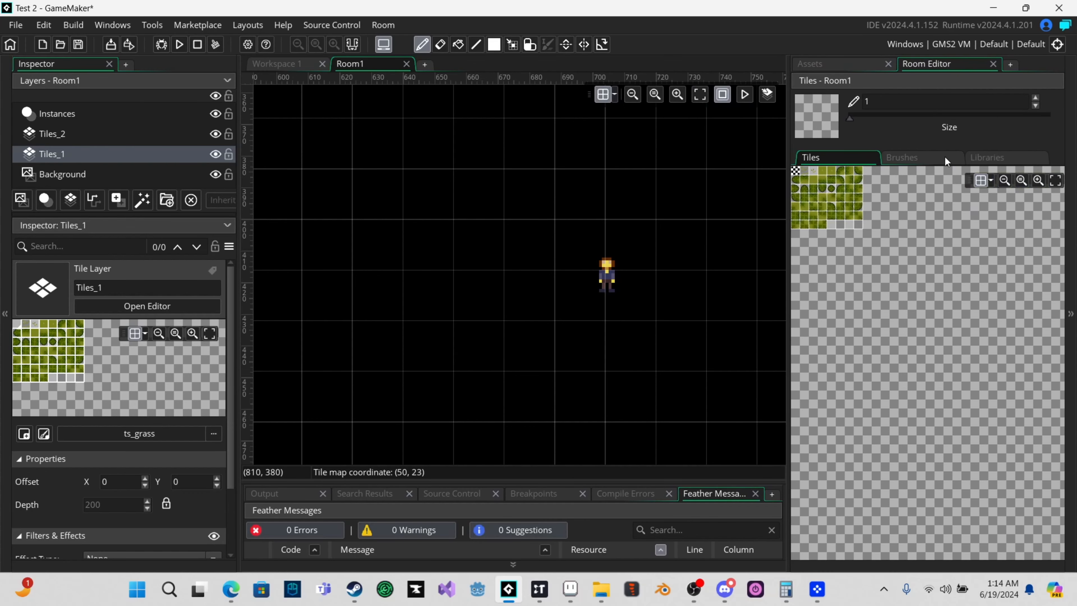
- Paint a large rounded grass patch around the character on Tiles_1 using the autotile_0 auto tile
click(979, 160)
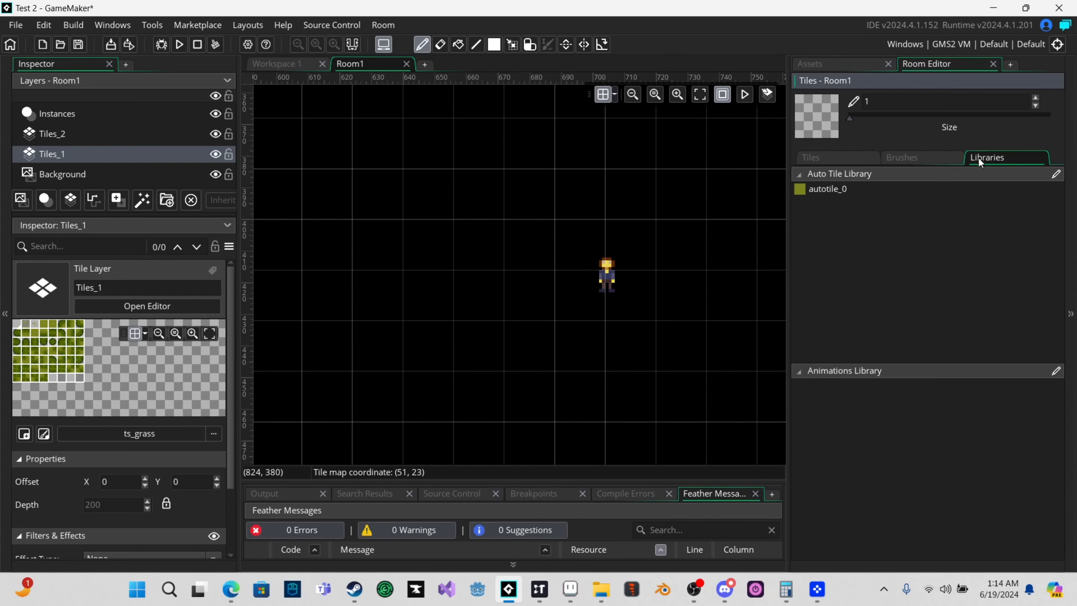
click(826, 191)
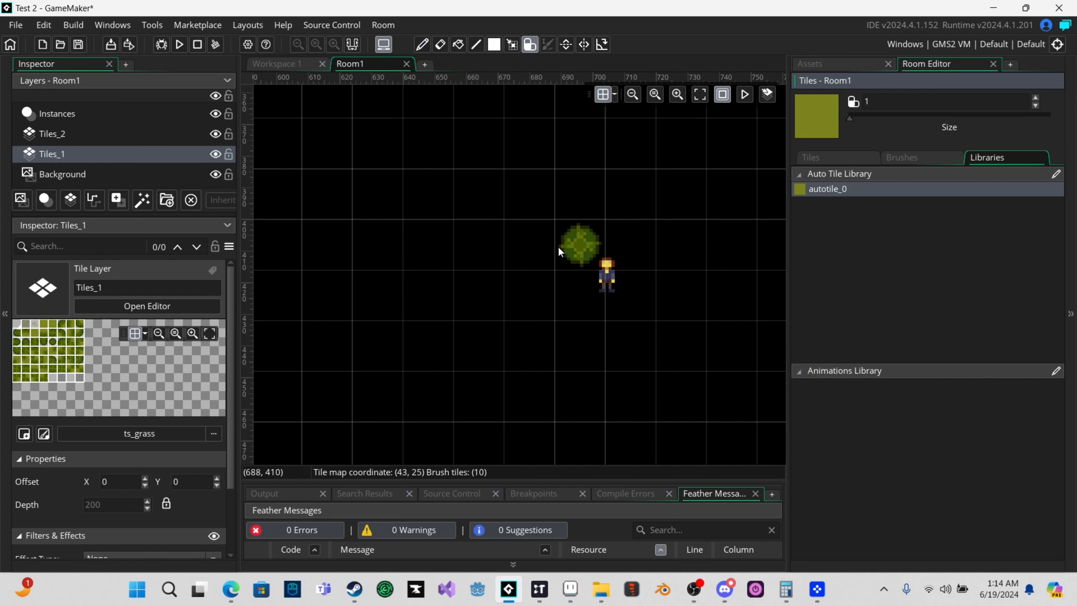
mouse_move(559, 238)
mouse_down()
mouse_move(695, 242)
mouse_move(543, 282)
mouse_move(555, 221)
mouse_move(512, 219)
mouse_move(525, 310)
mouse_move(478, 234)
mouse_move(645, 354)
mouse_move(416, 349)
mouse_move(674, 380)
mouse_move(442, 377)
mouse_move(449, 190)
mouse_up()
mouse_move(673, 187)
mouse_down()
mouse_move(504, 149)
mouse_move(720, 159)
mouse_move(725, 309)
mouse_move(486, 164)
mouse_move(424, 157)
mouse_move(519, 227)
mouse_move(432, 322)
mouse_move(361, 226)
mouse_move(390, 329)
mouse_move(433, 279)
mouse_move(389, 221)
mouse_move(407, 206)
mouse_move(386, 186)
mouse_move(534, 120)
mouse_move(512, 115)
mouse_move(673, 123)
mouse_move(615, 110)
mouse_move(483, 143)
mouse_up()
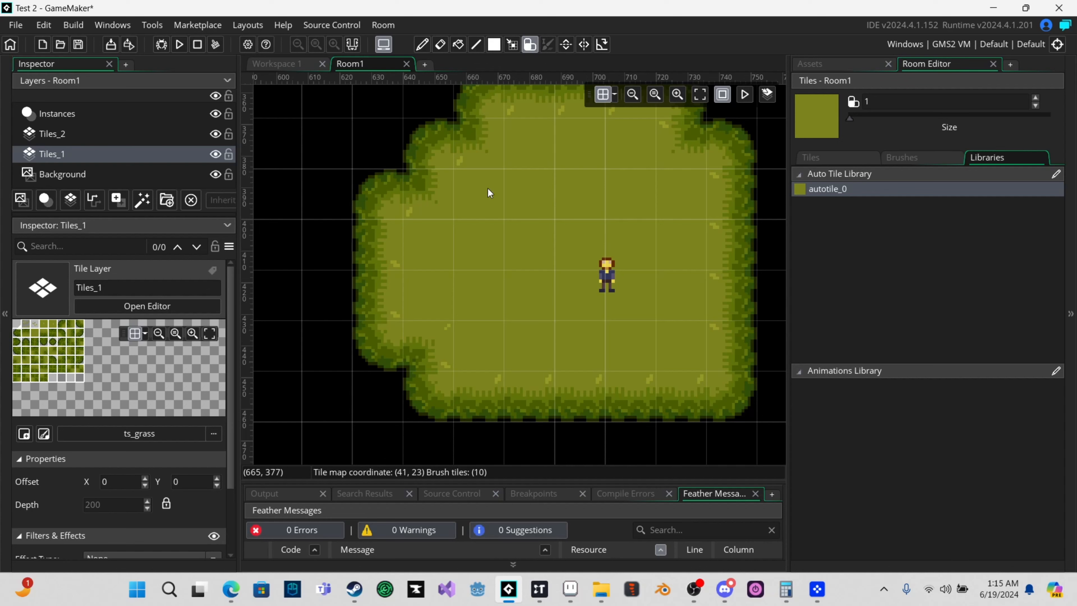
drag(654, 441, 482, 429)
drag(768, 208, 769, 316)
scroll(674, 350, down, 1)
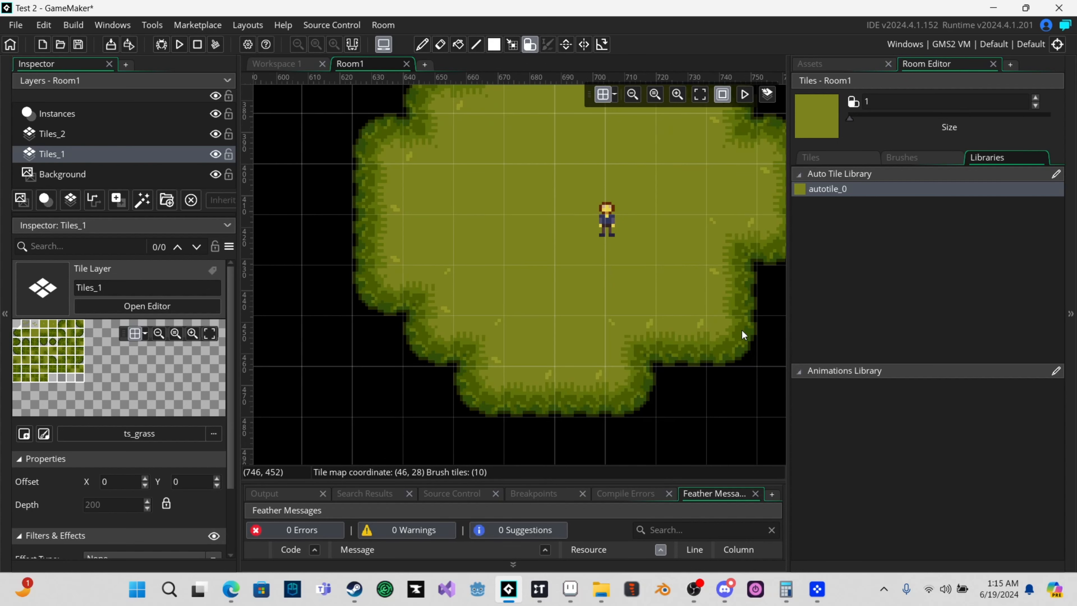
scroll(630, 306, up, 2)
scroll(631, 305, down, 1)
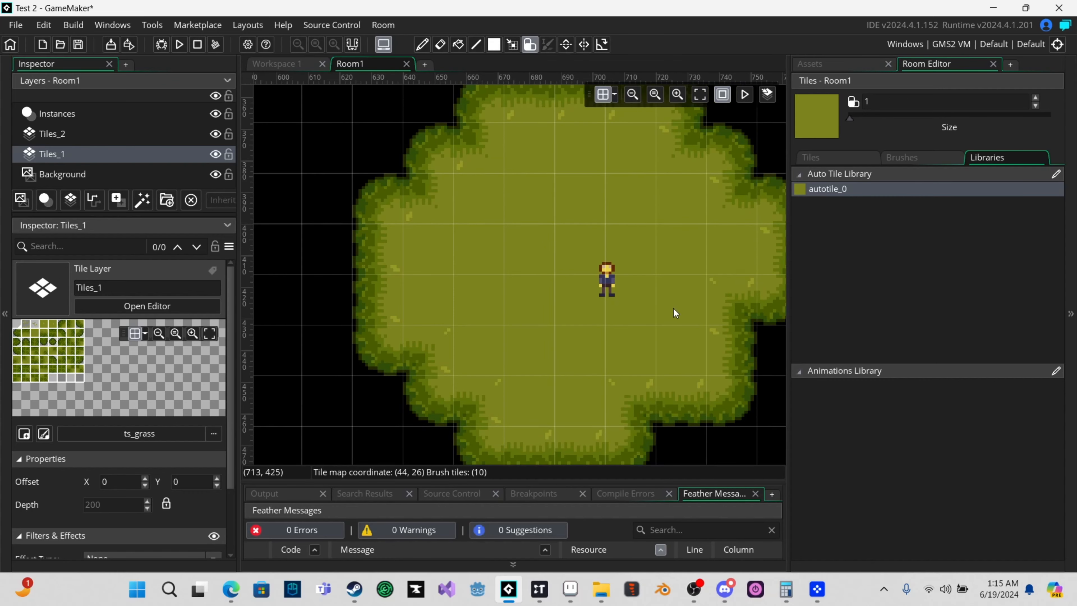
- Enable brush editing for ts_grass and place the two detailed grass tiles side by side in the brush area
click(922, 156)
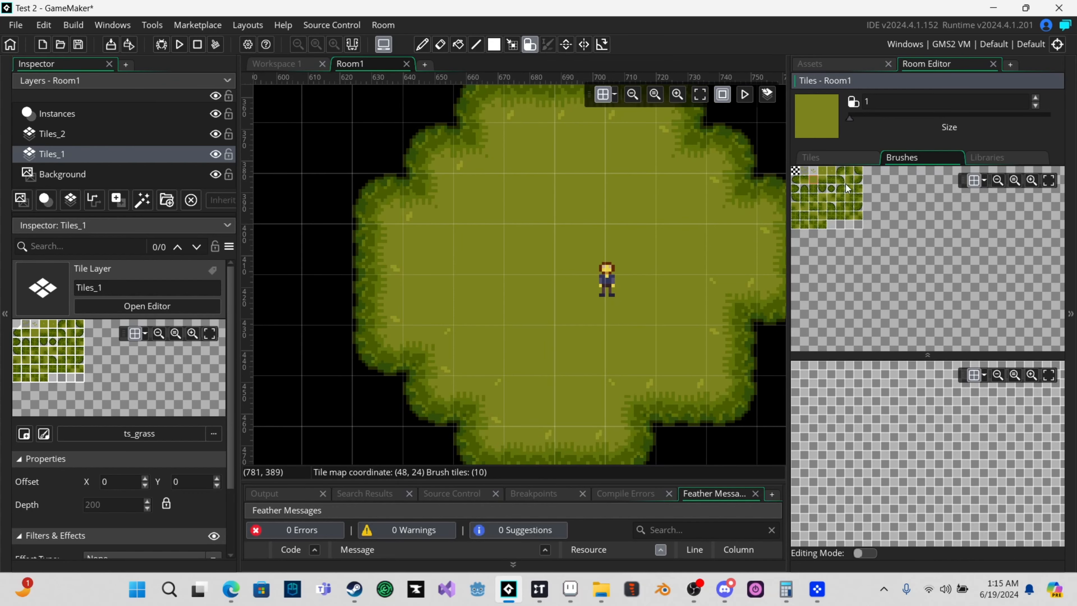
click(833, 156)
click(920, 162)
click(823, 171)
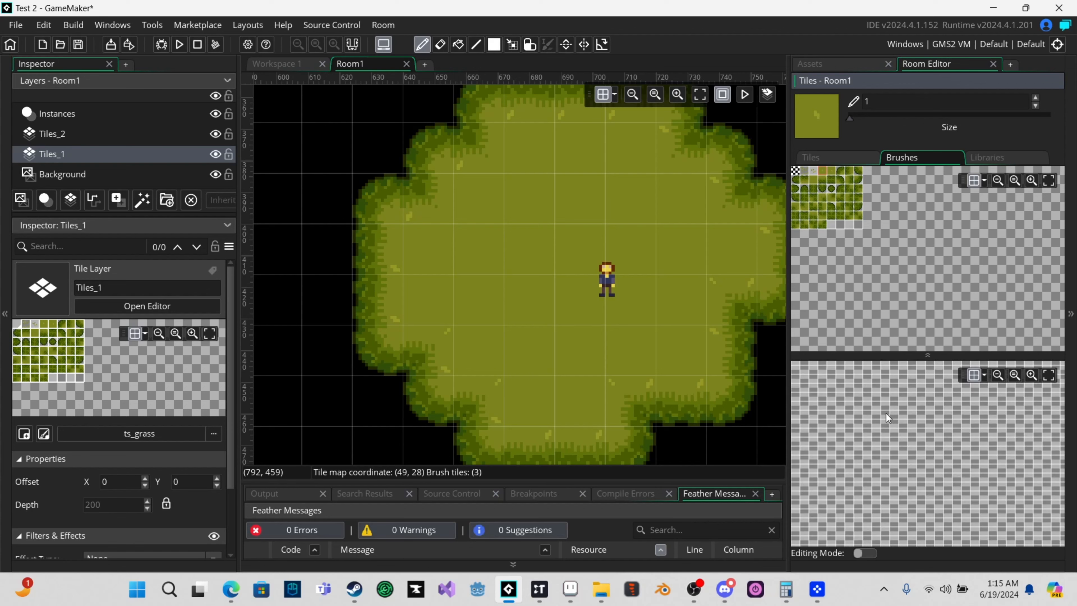
click(863, 552)
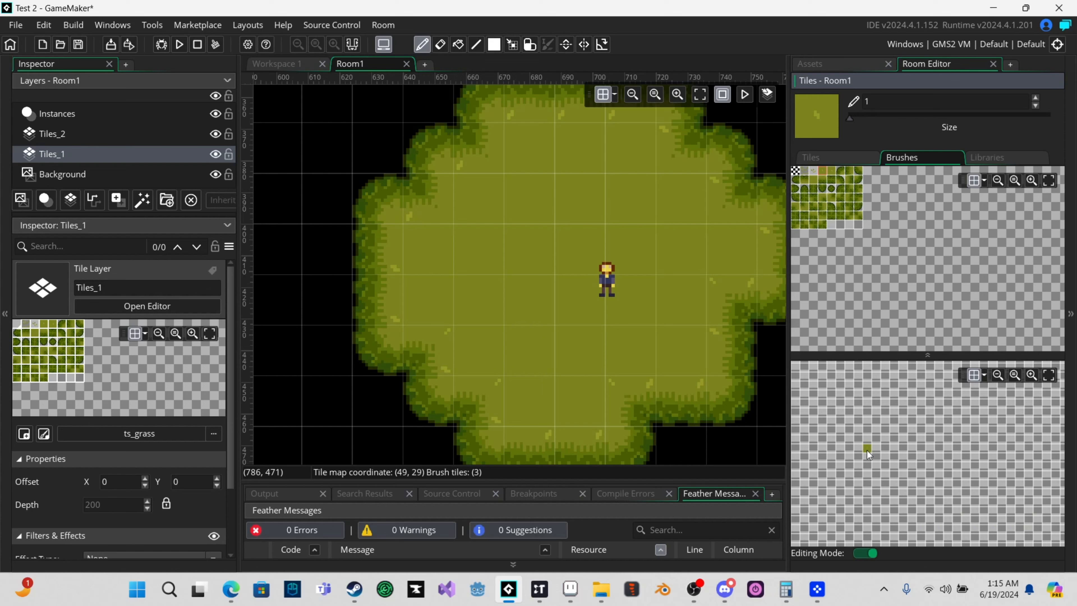
scroll(866, 452, up, 4)
scroll(942, 462, up, 4)
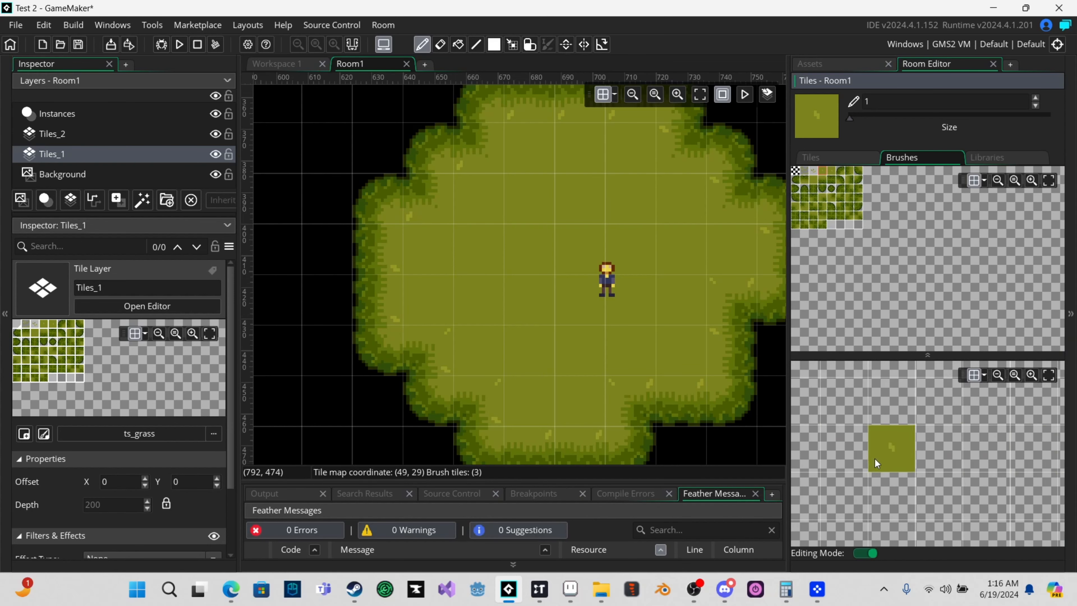
scroll(916, 459, up, 2)
scroll(924, 455, down, 1)
click(873, 456)
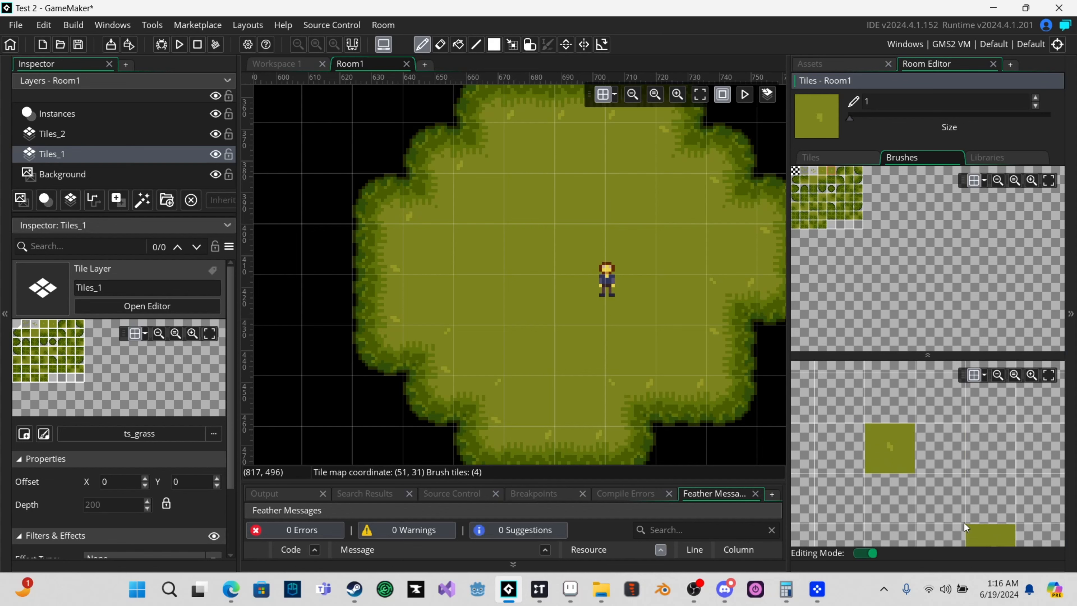
click(941, 436)
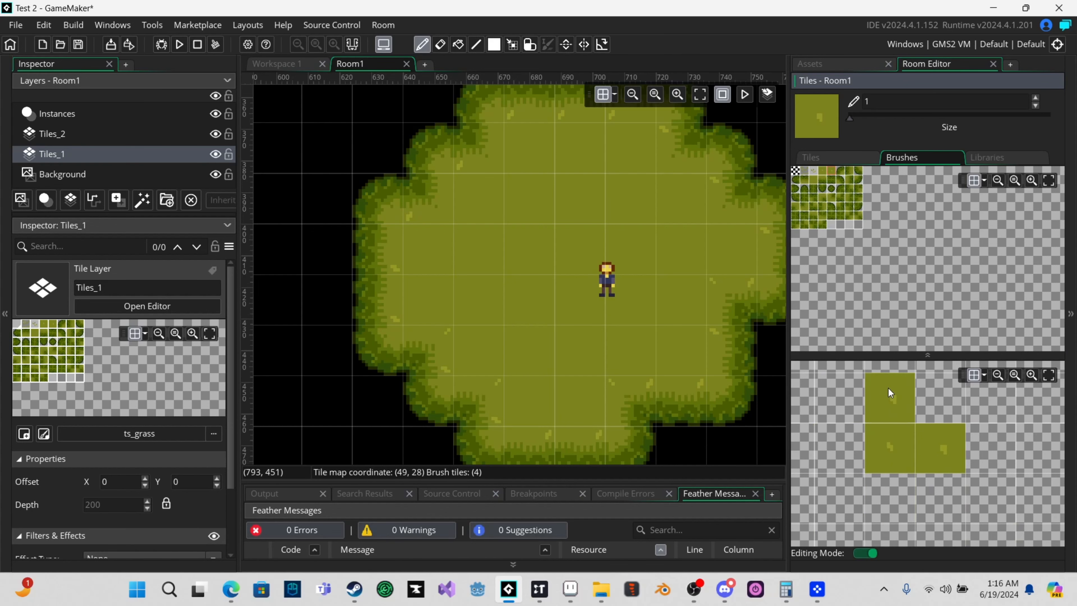
- Build a 2×2 grass tuft brush and a separate single-tuft brush below the detailed tiles, and turn editing mode off
click(814, 170)
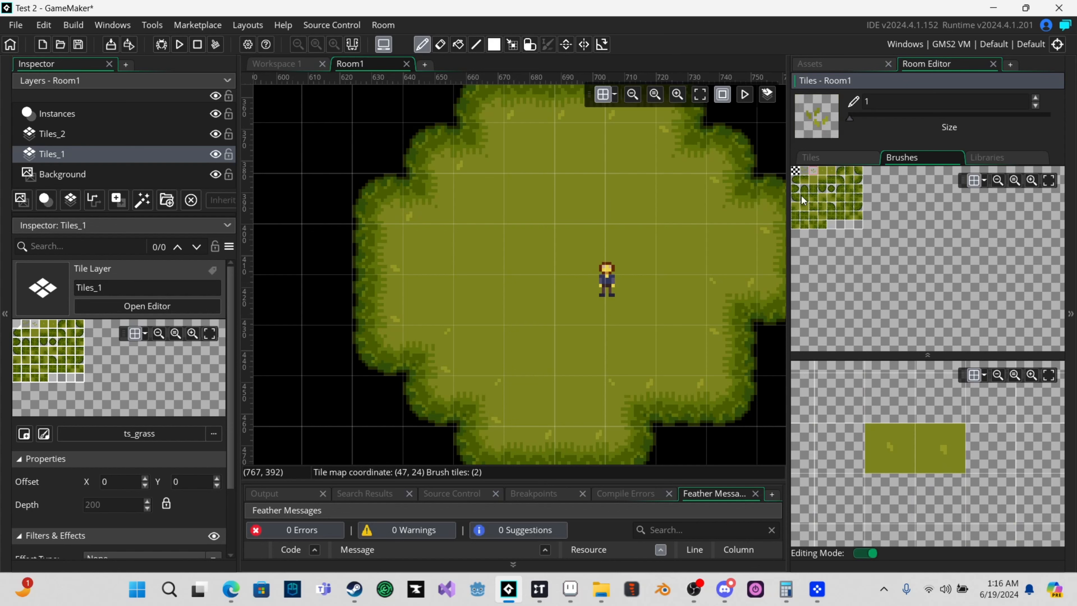
click(864, 459)
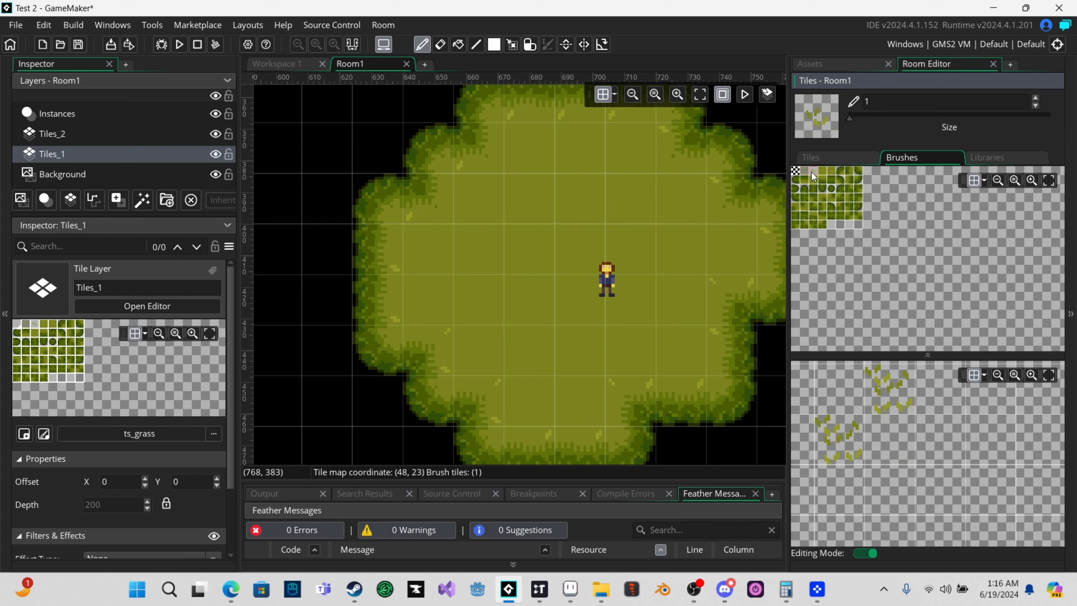
scroll(891, 398, up, 2)
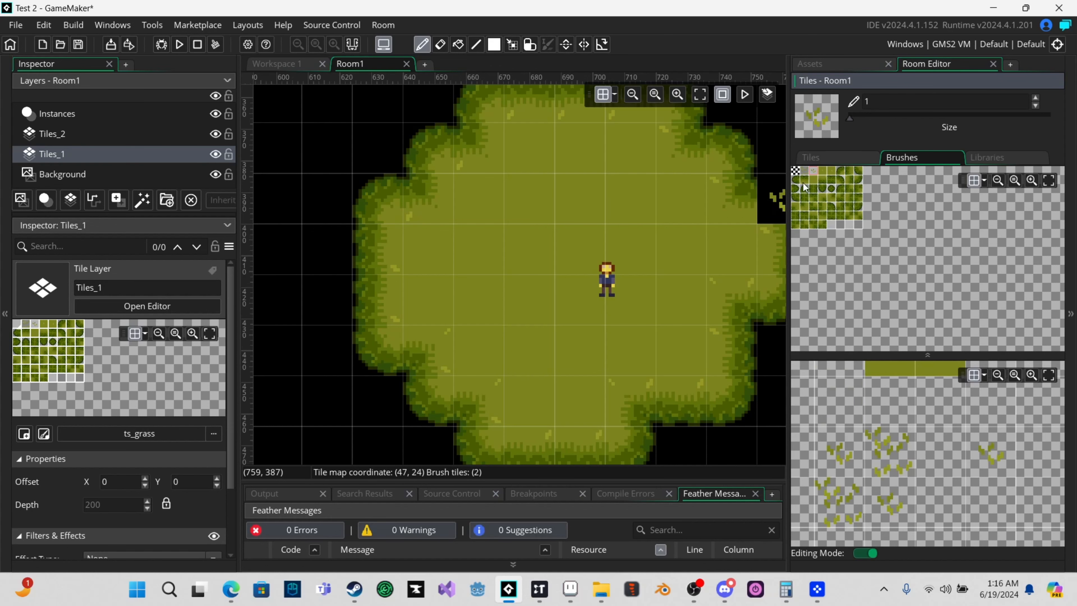
scroll(956, 455, up, 2)
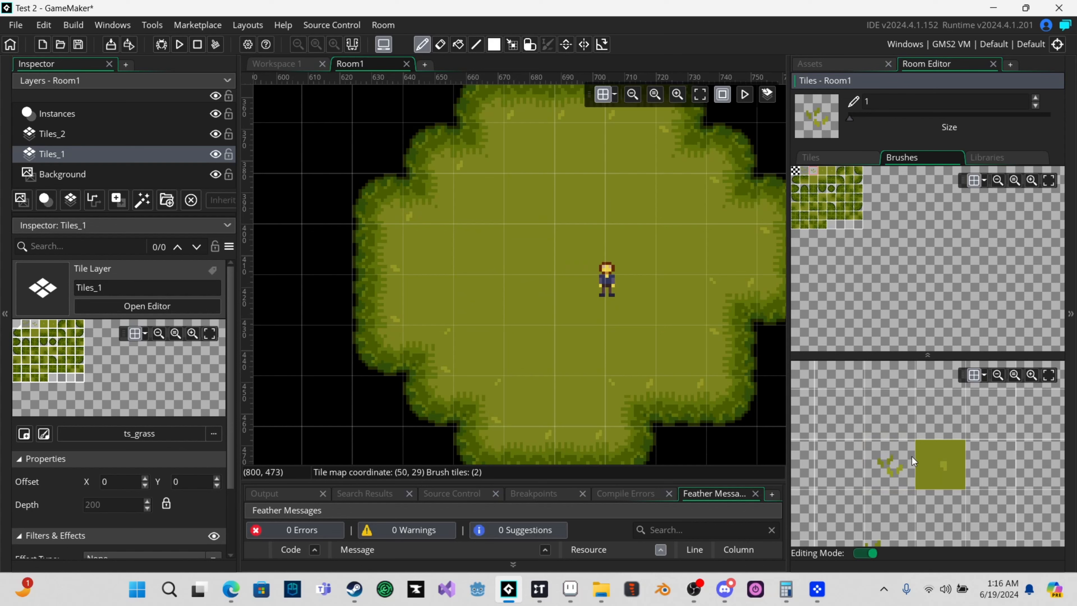
click(864, 552)
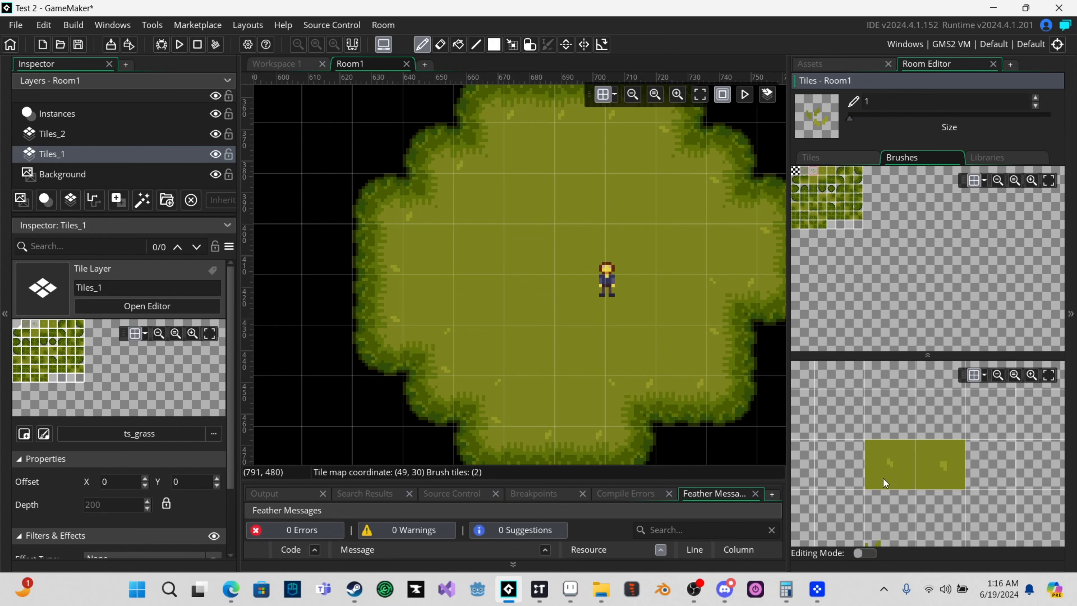
- Try stamping the two-tile detailed grass brush across the patch on Tiles_1, and paint plain grass back over it
click(893, 477)
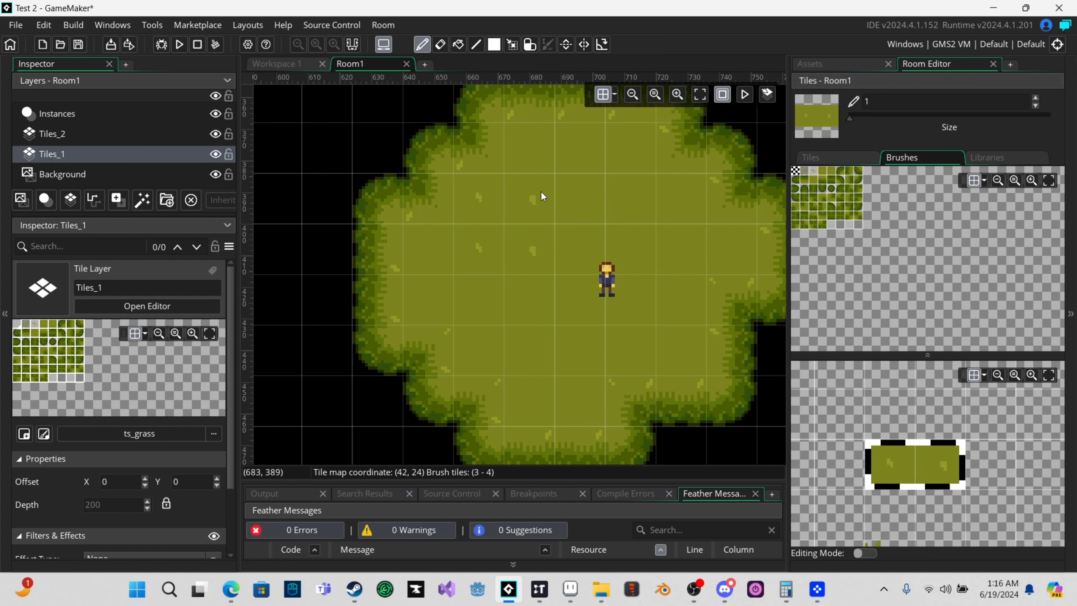
click(453, 150)
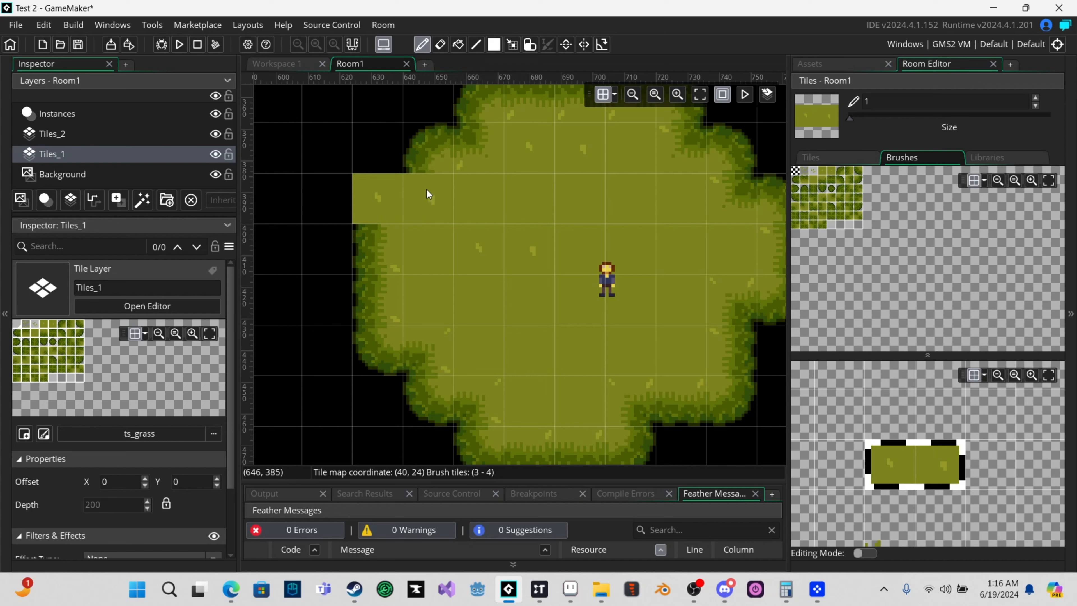
click(419, 202)
scroll(514, 267, down, 1)
key(ctrl+z)
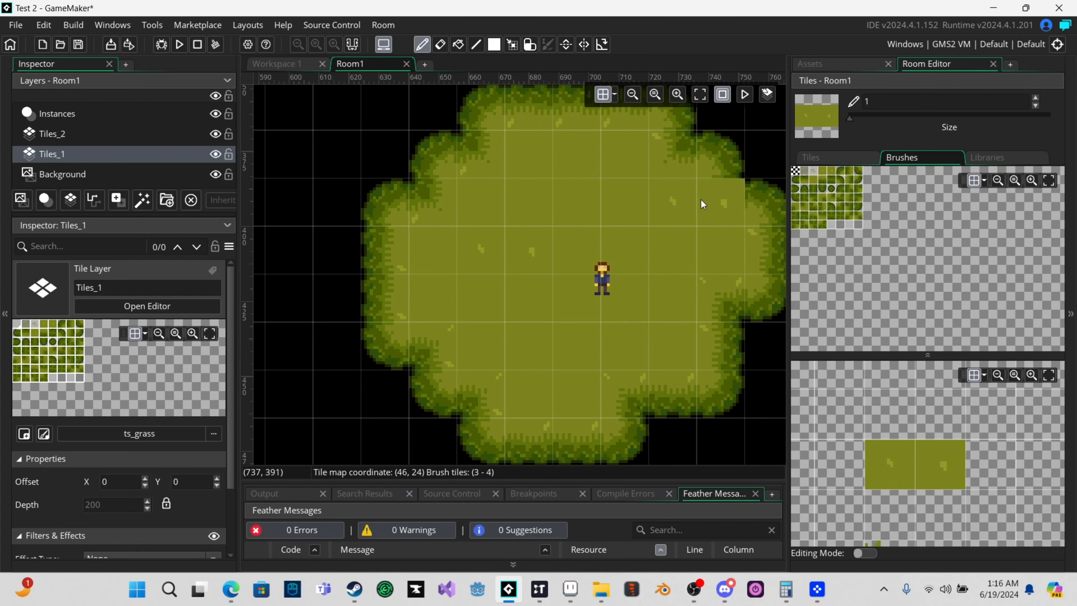
scroll(581, 313, down, 1)
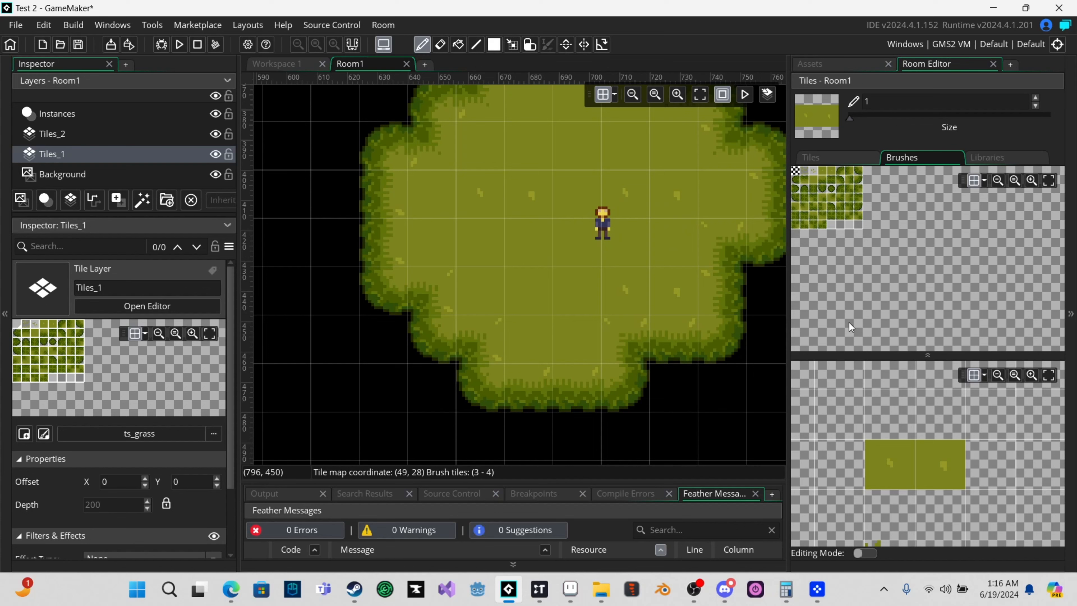
click(812, 181)
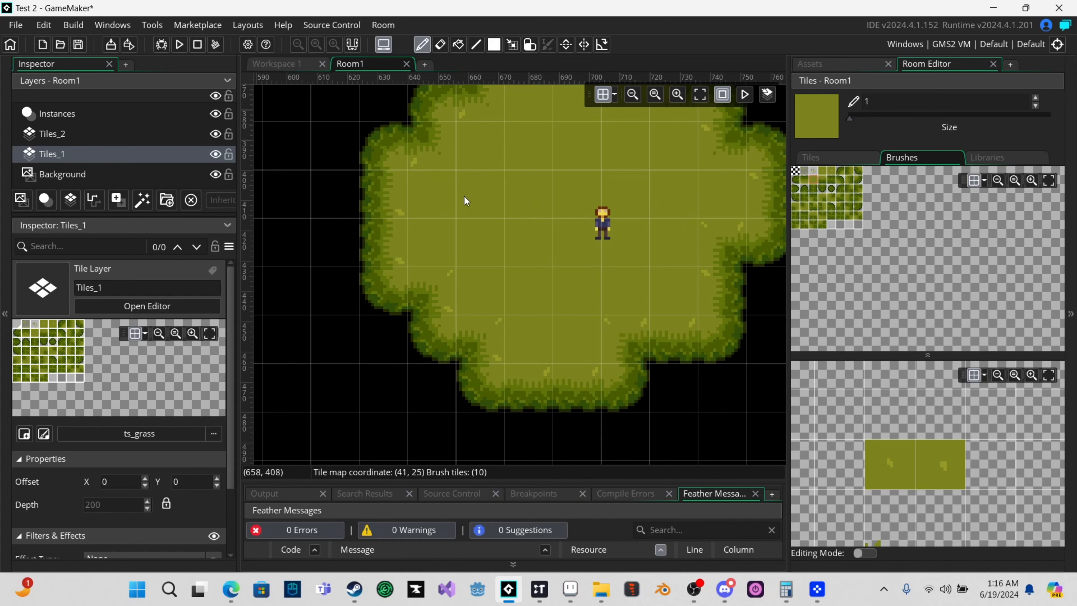
- Scatter grass tufts over the patch on Tiles_2 with the 2×2 tuft brush
scroll(916, 381, down, 3)
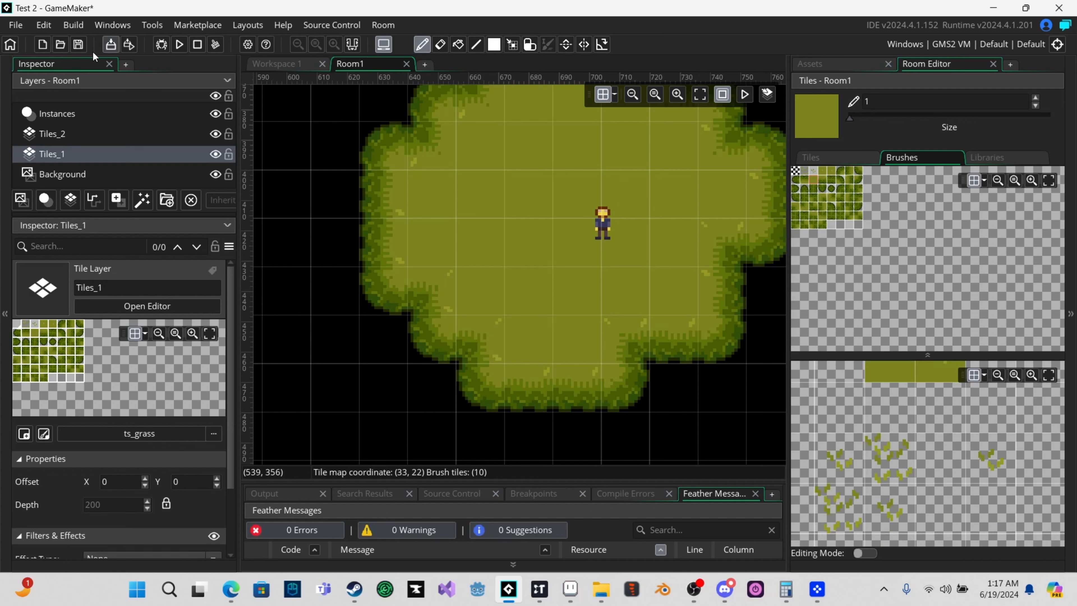
click(63, 140)
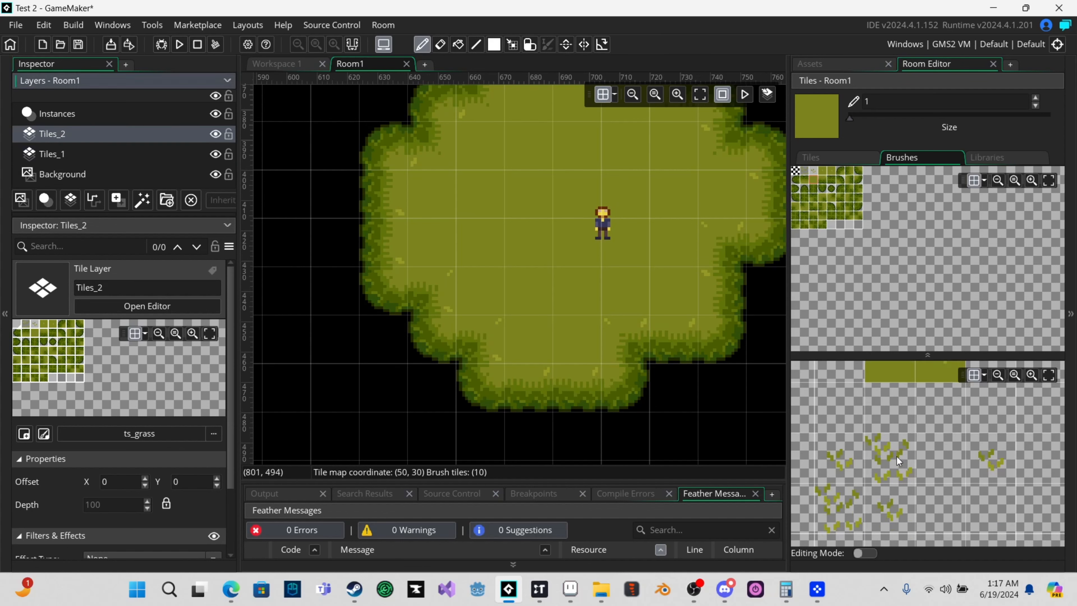
drag(896, 456, 837, 509)
mouse_move(535, 206)
mouse_down()
mouse_move(540, 295)
mouse_move(572, 300)
mouse_move(561, 296)
mouse_move(622, 232)
mouse_move(666, 248)
mouse_up()
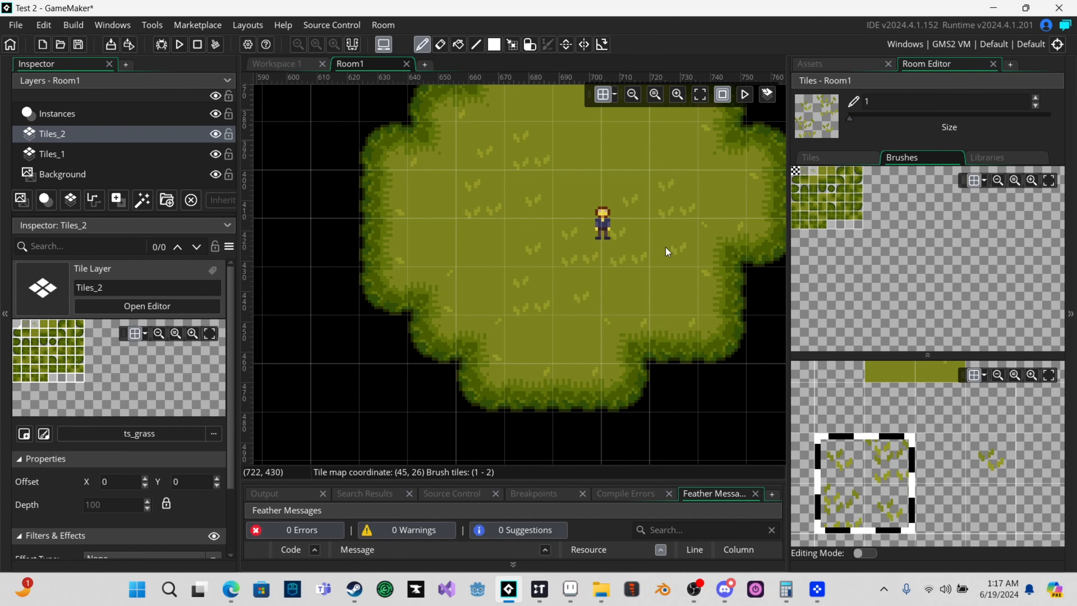
scroll(635, 188, down, 2)
scroll(621, 199, up, 4)
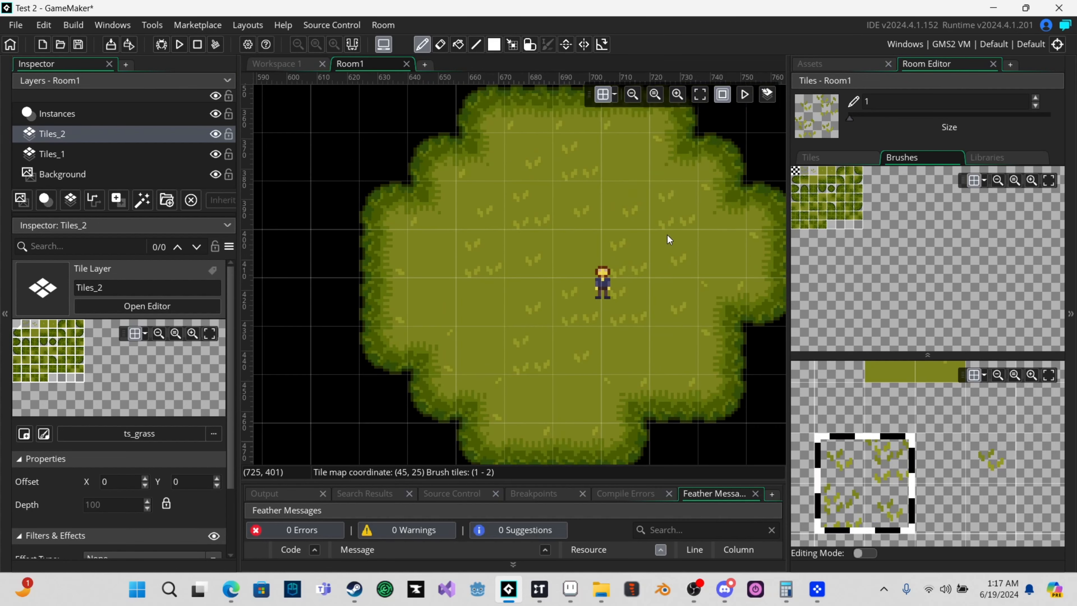
- Stamp more grass tufts across the patch on Tiles_2, alternating the single-tuft and 2×2 tuft brushes
click(986, 445)
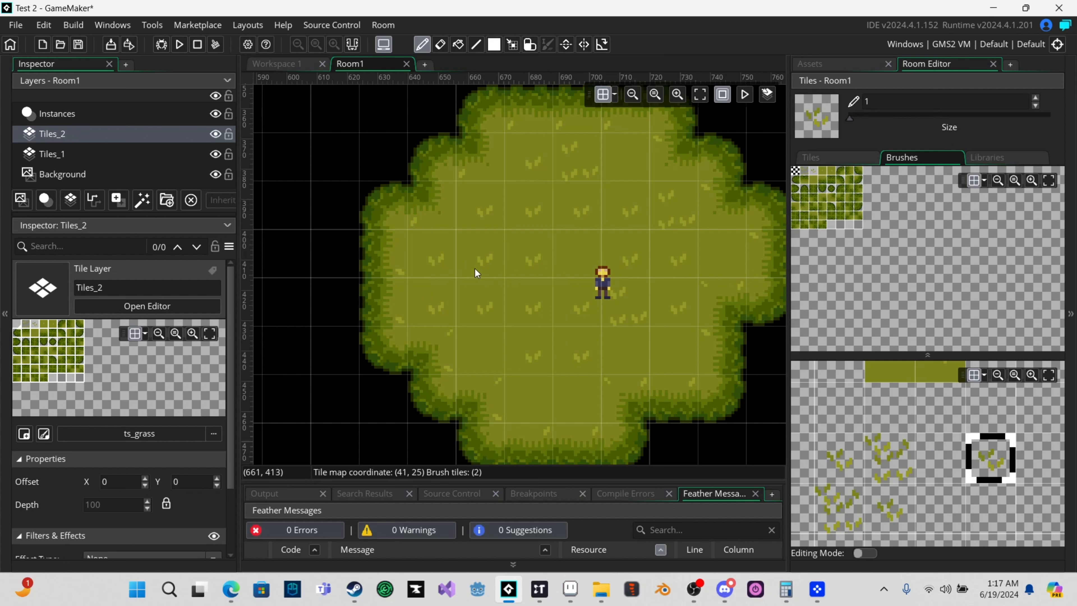
drag(892, 476, 794, 531)
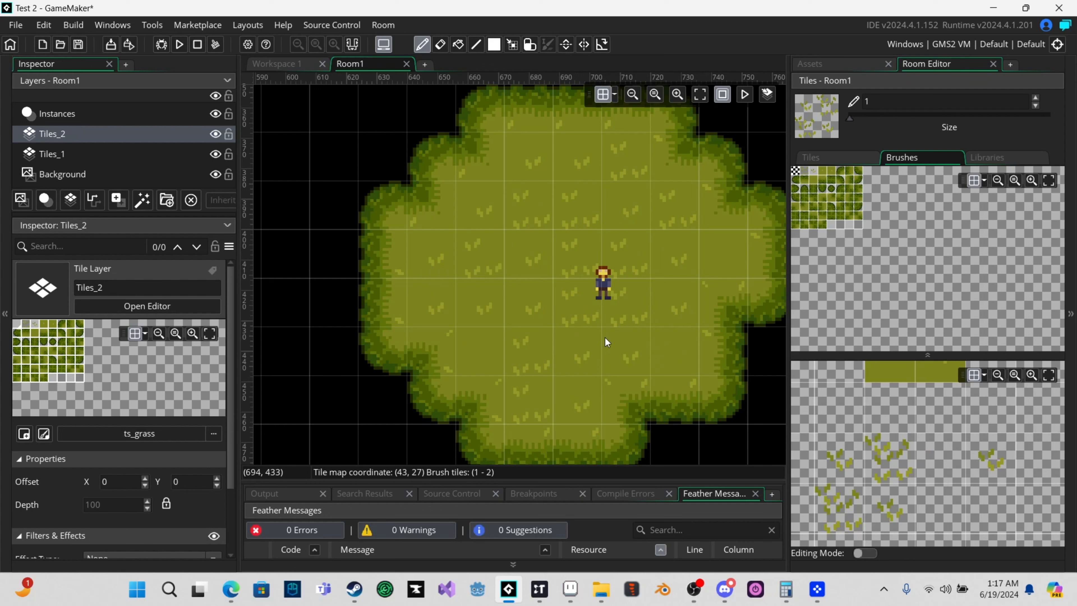
click(995, 462)
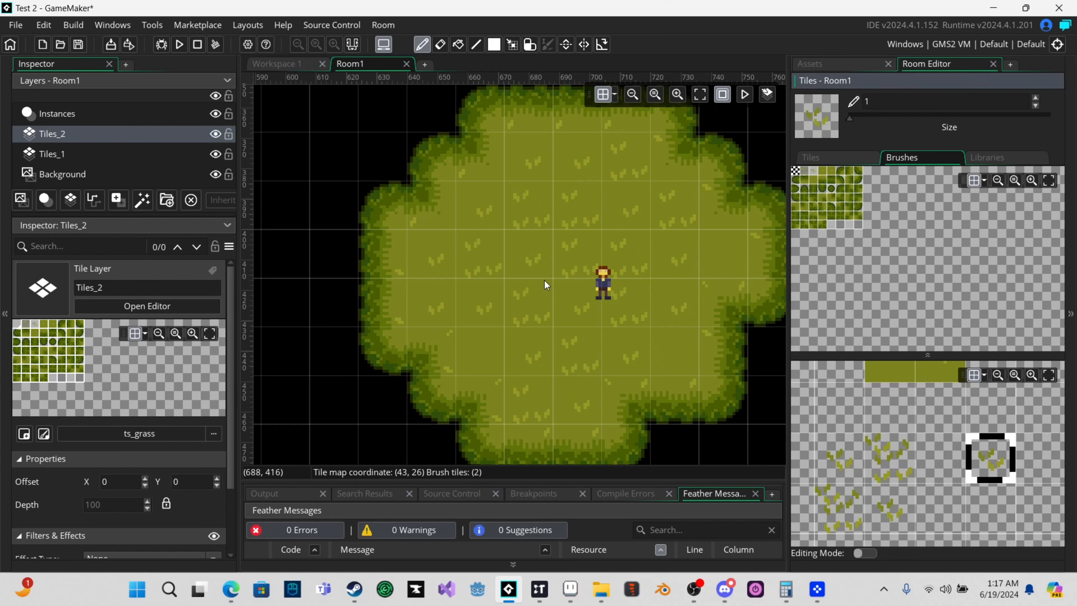
- Thin out the tufts on the patch by painting the plain grass tile over several of them on Tiles_2
click(814, 179)
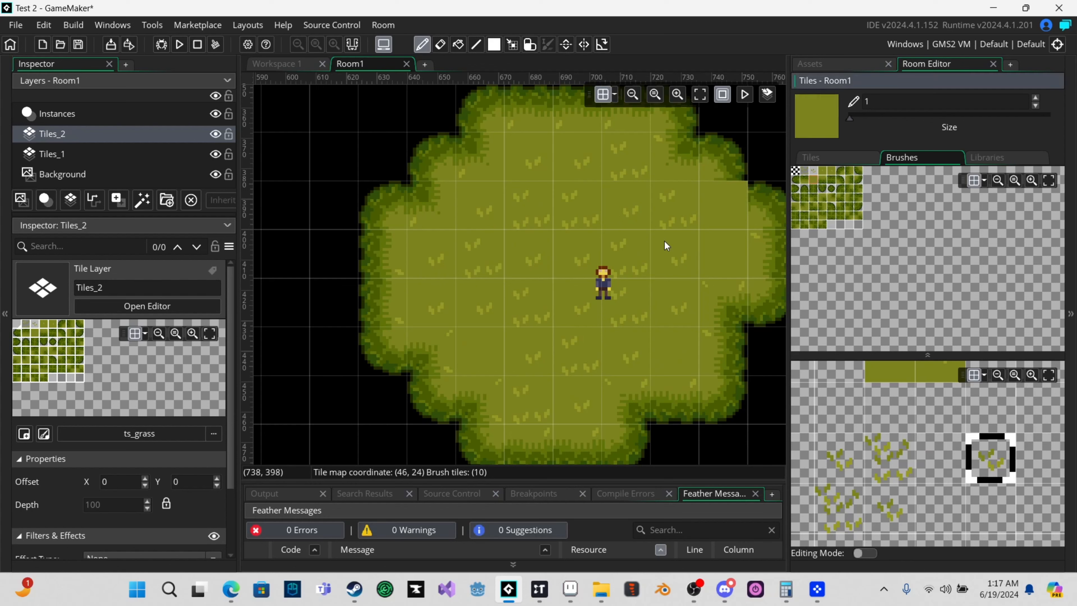
click(619, 315)
click(661, 263)
click(615, 271)
click(572, 363)
click(525, 303)
click(526, 205)
click(622, 161)
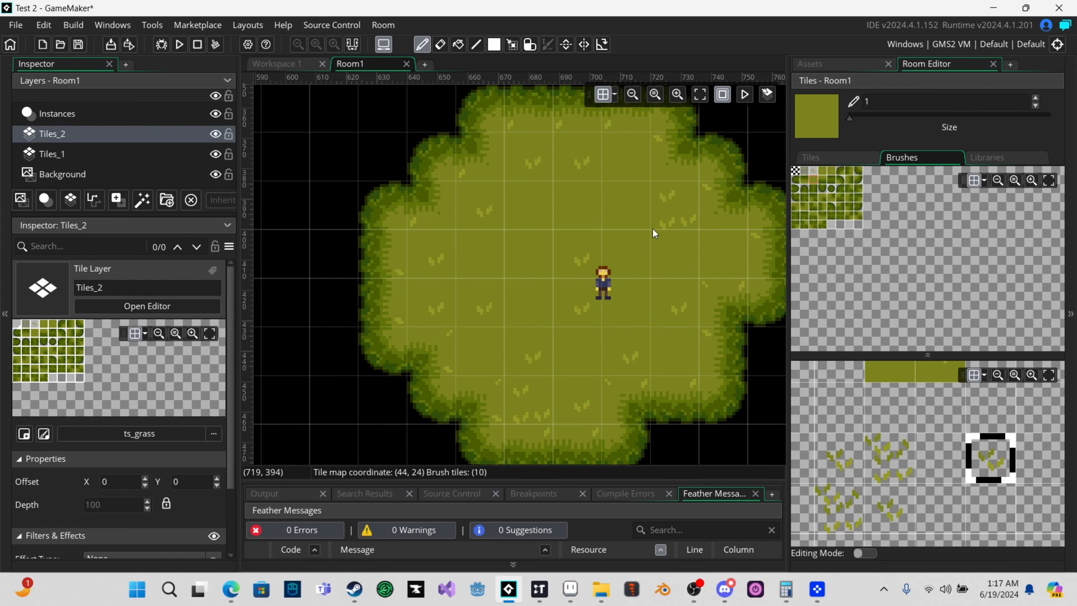
click(620, 348)
- Stamp 2×2 tuft clusters in the empty area all around the grass patch on Tiles_2
scroll(619, 337, up, 1)
scroll(619, 336, down, 1)
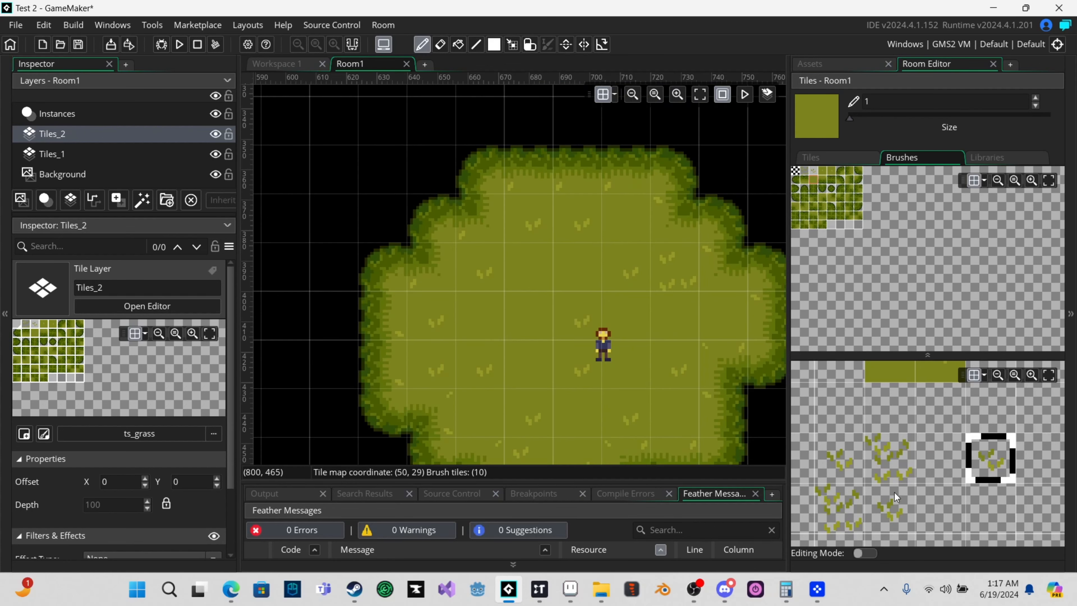
drag(894, 493, 833, 451)
scroll(517, 351, down, 1)
scroll(516, 351, down, 2)
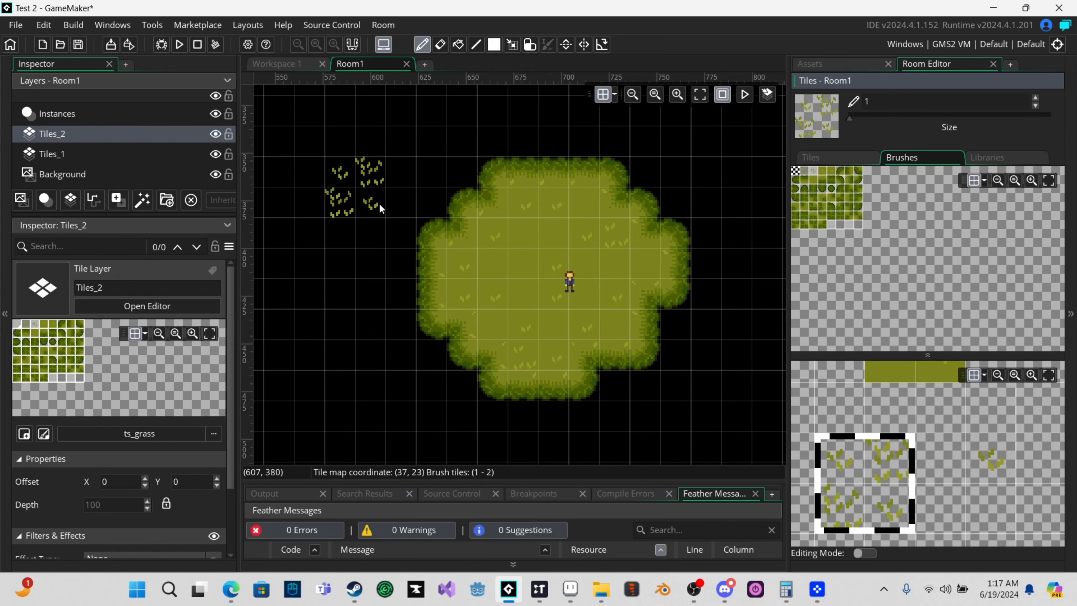
click(366, 259)
click(371, 355)
scroll(390, 420, down, 3)
click(403, 321)
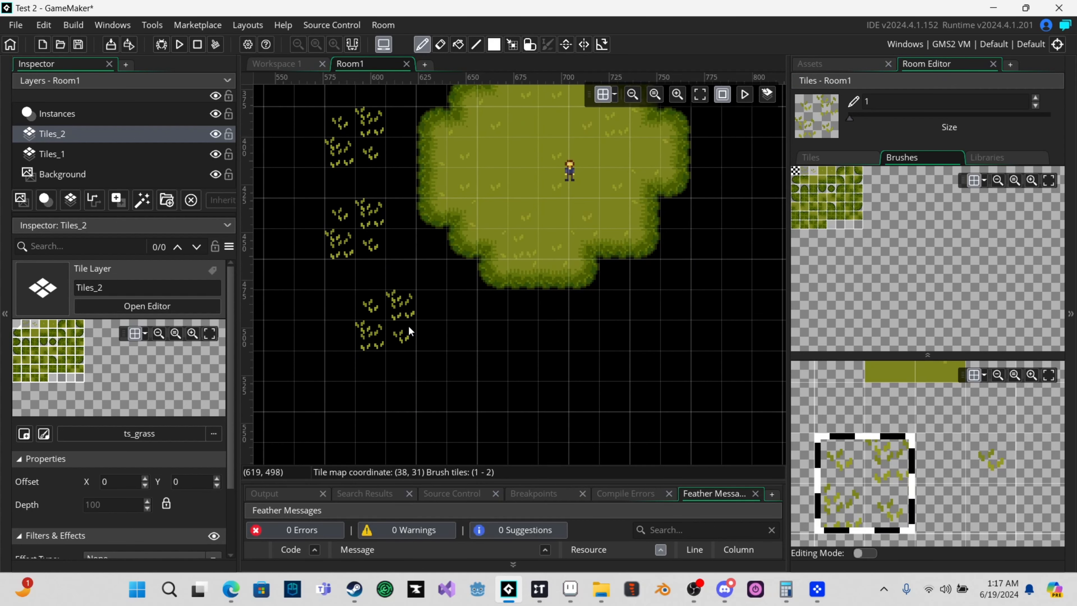
click(514, 358)
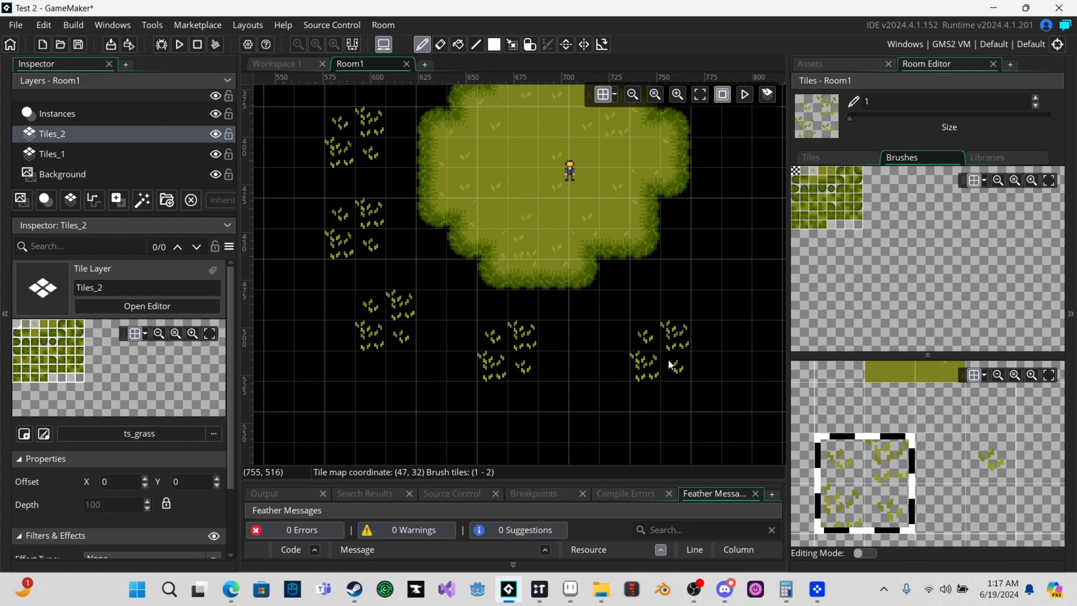
click(668, 359)
click(736, 264)
scroll(750, 308, up, 3)
click(754, 276)
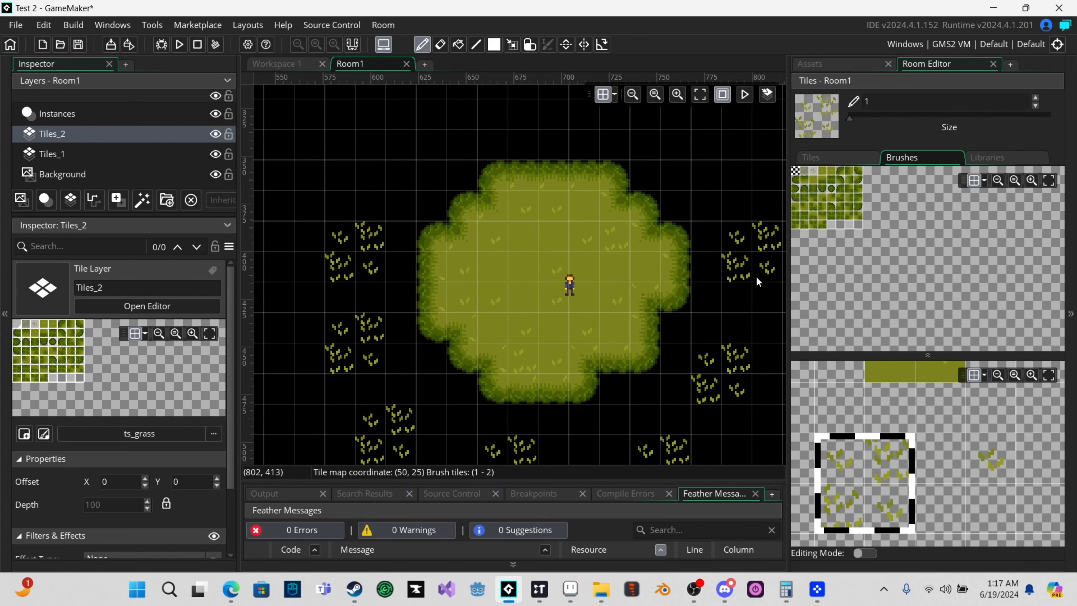
scroll(674, 185, up, 3)
click(584, 223)
click(440, 247)
scroll(531, 312, down, 4)
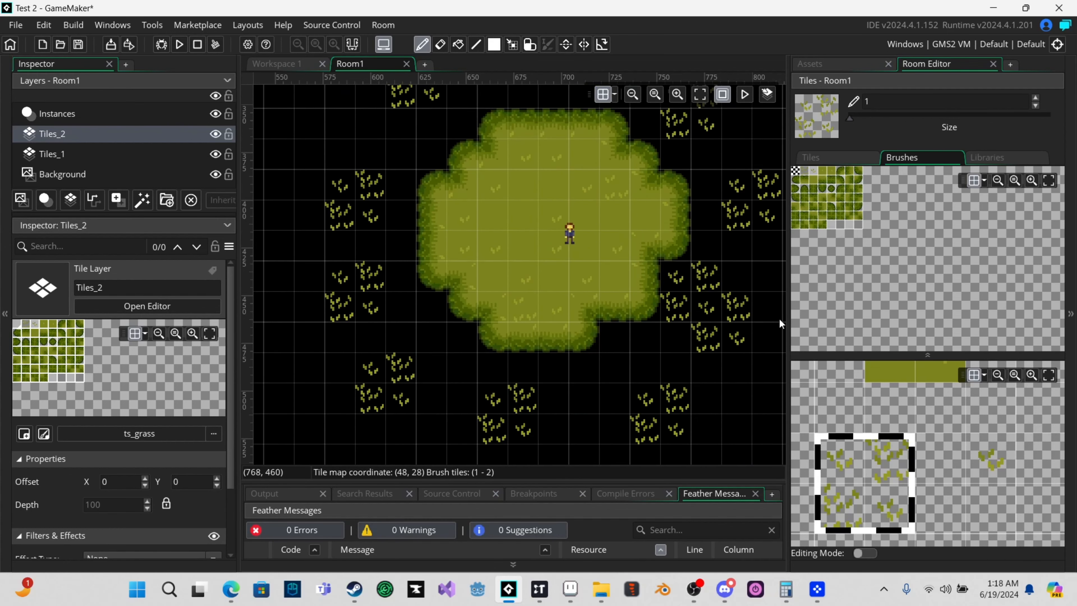
- Break up the outer clusters with the single-tuft brush by replacing denser tuft tiles and adding isolated tufts around the patch
click(1004, 466)
click(583, 416)
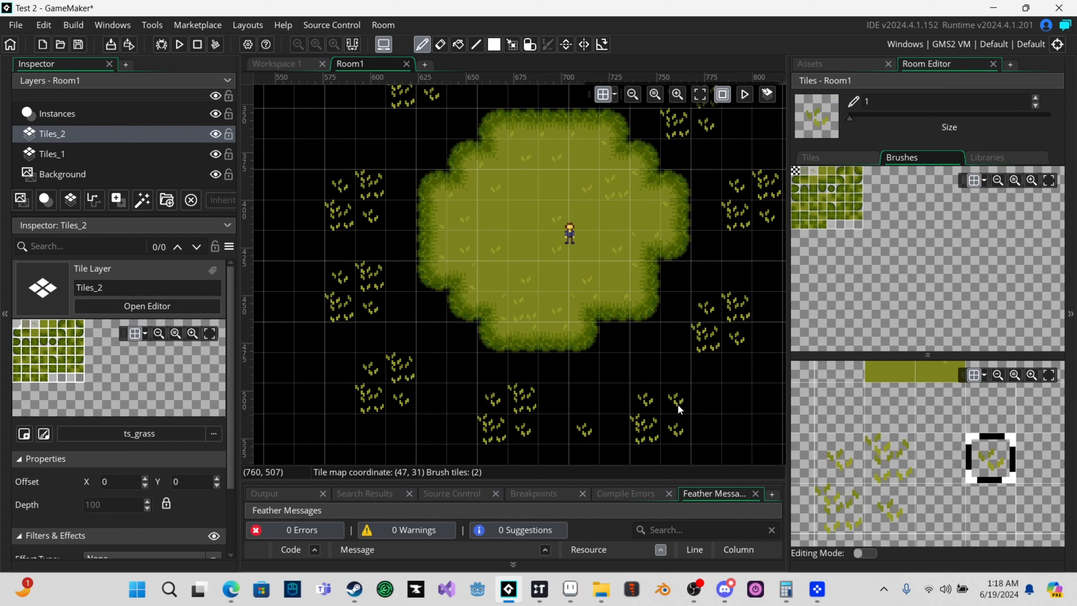
click(677, 393)
click(498, 431)
click(316, 156)
scroll(483, 218, up, 3)
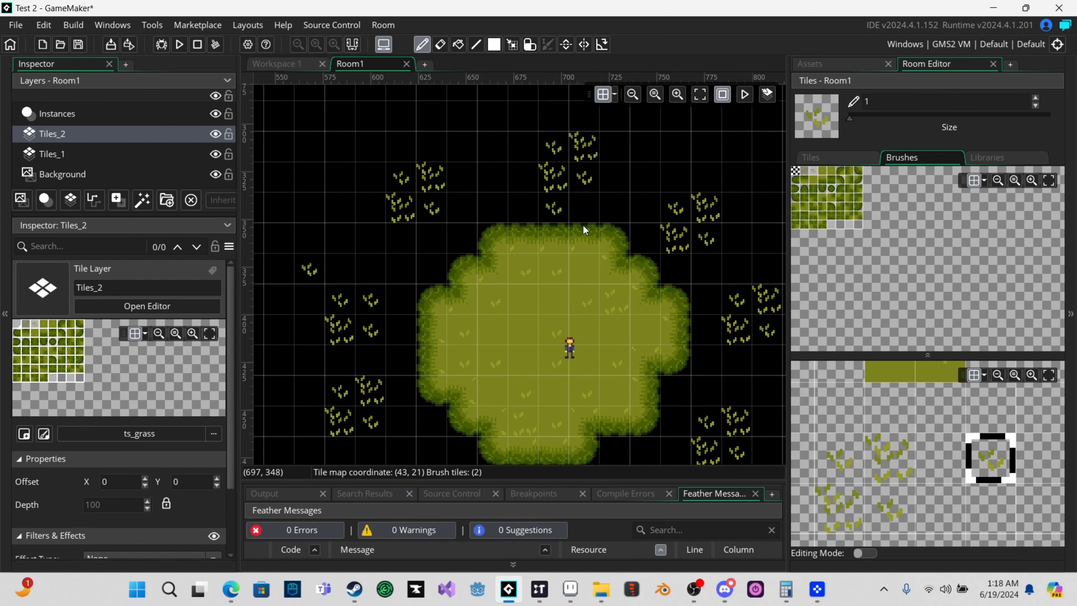
click(766, 299)
click(584, 147)
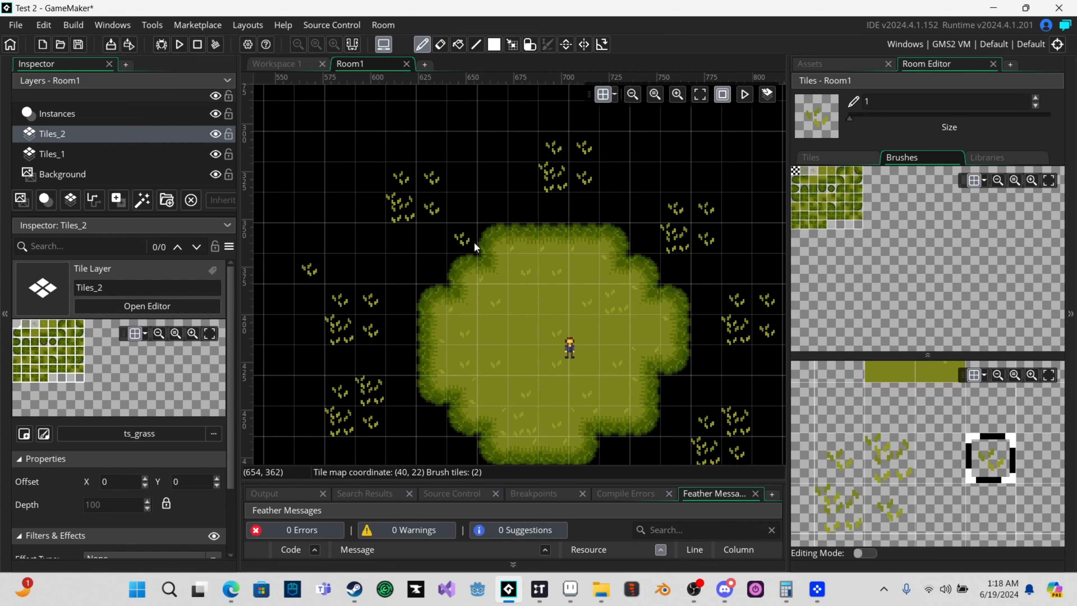
scroll(474, 242, down, 3)
click(365, 283)
click(528, 394)
click(594, 402)
- Restamp the 2×2 tuft cluster below the patch and switch back to the single-tuft brush
drag(906, 481, 826, 517)
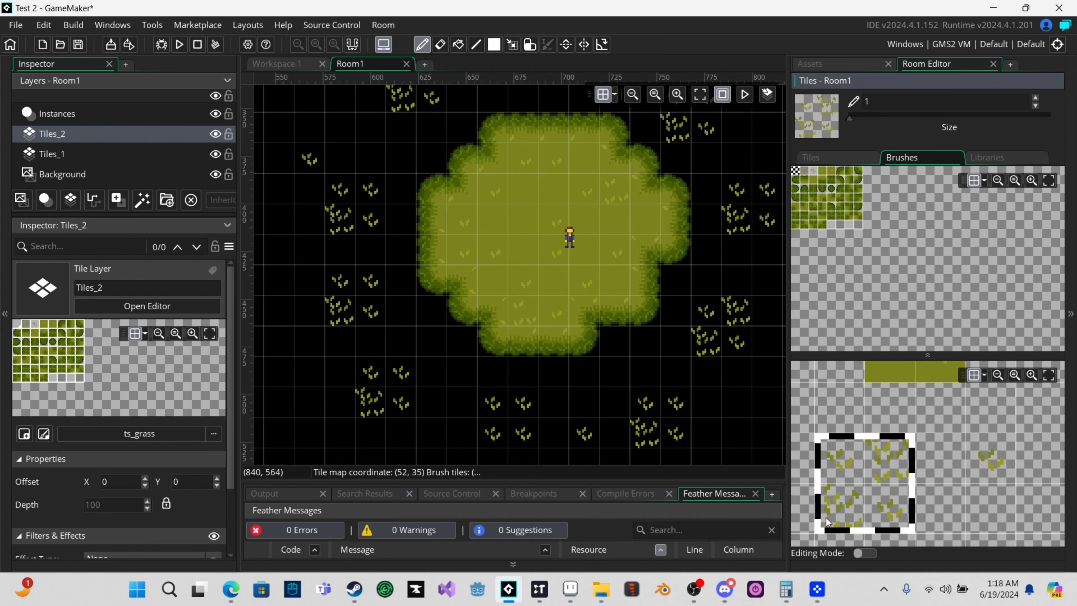
click(513, 438)
click(983, 462)
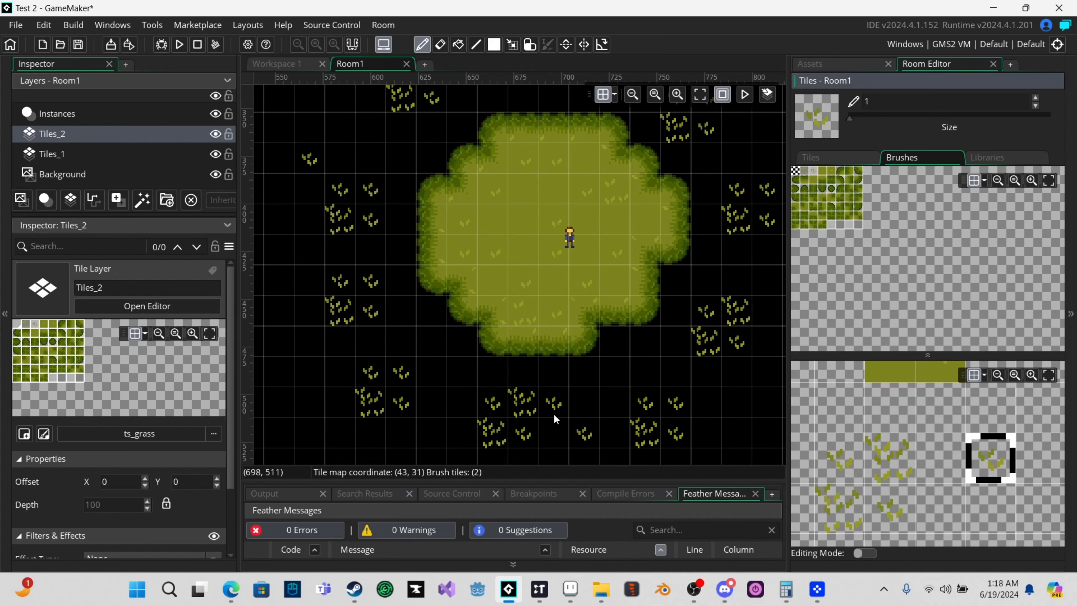
scroll(717, 344, down, 1)
scroll(705, 347, up, 1)
scroll(723, 328, up, 2)
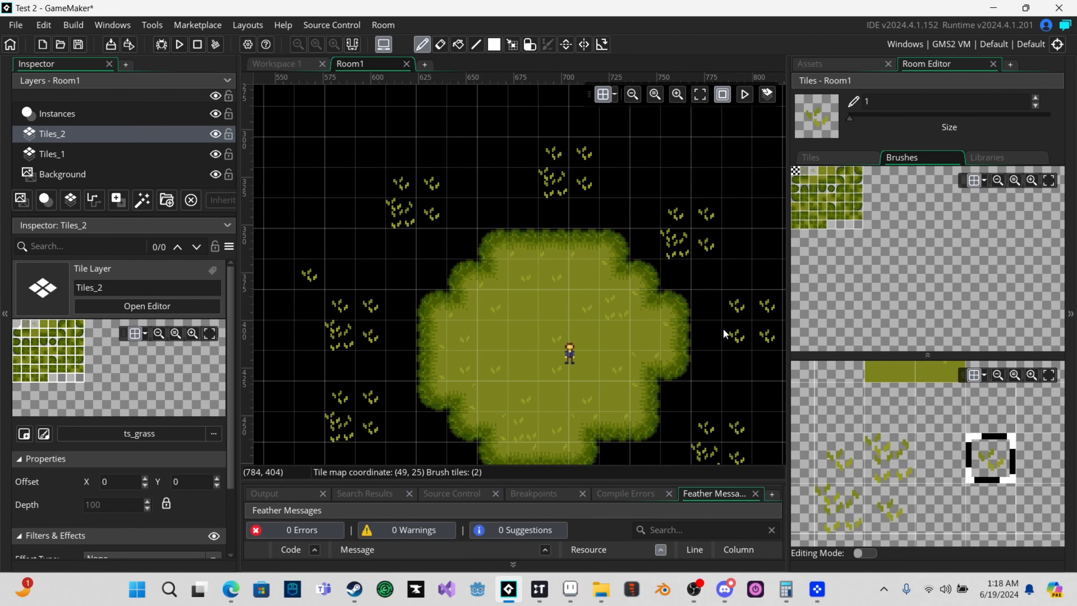
scroll(719, 330, down, 1)
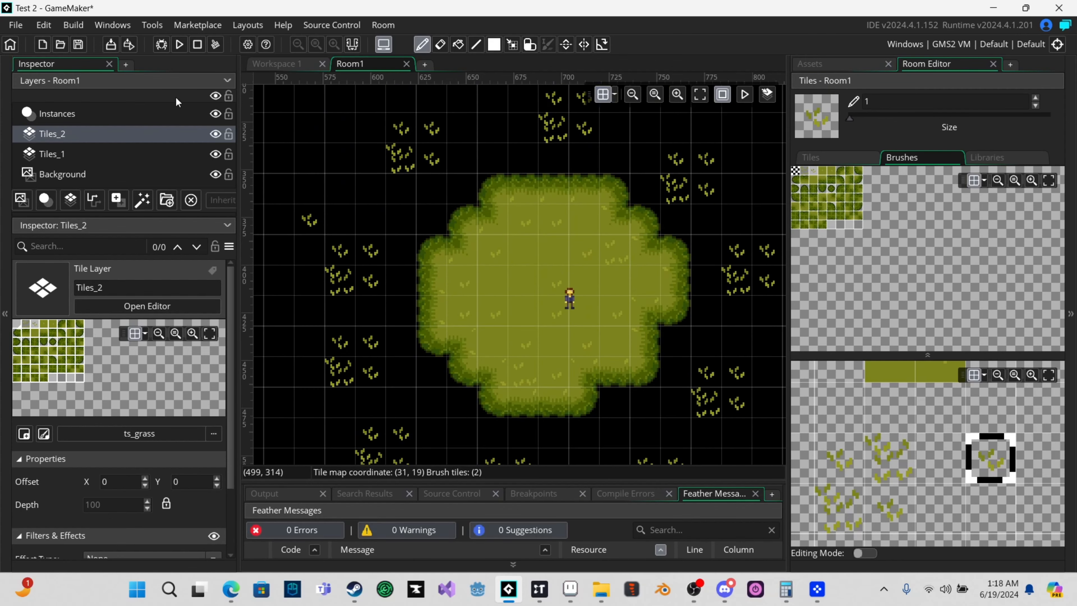
- Run the game, walk the character around the grass to check the tiles for seams, and close the game window
click(182, 46)
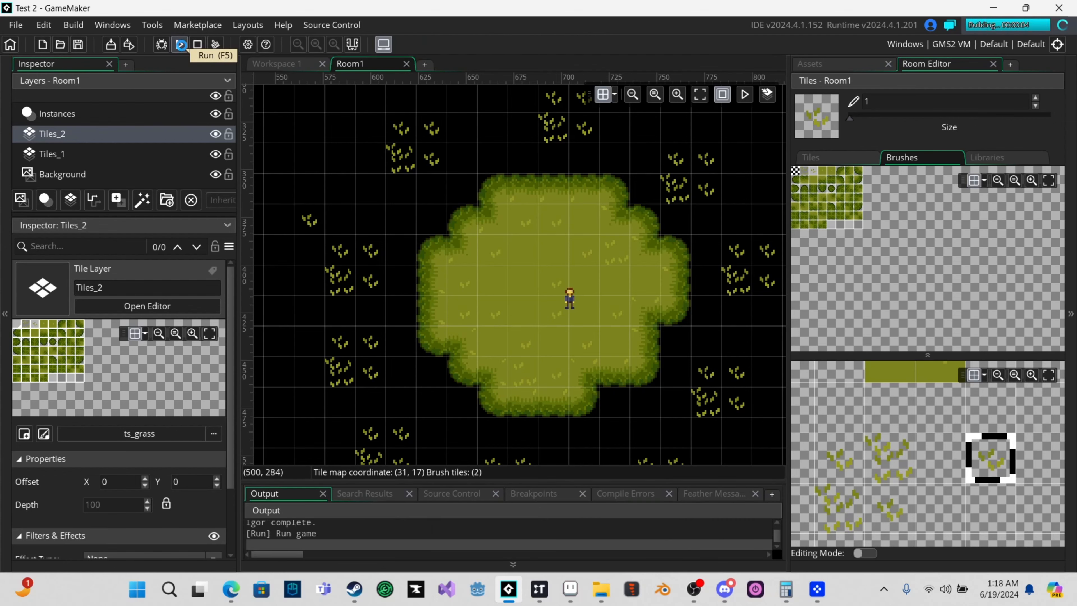
key(Up)
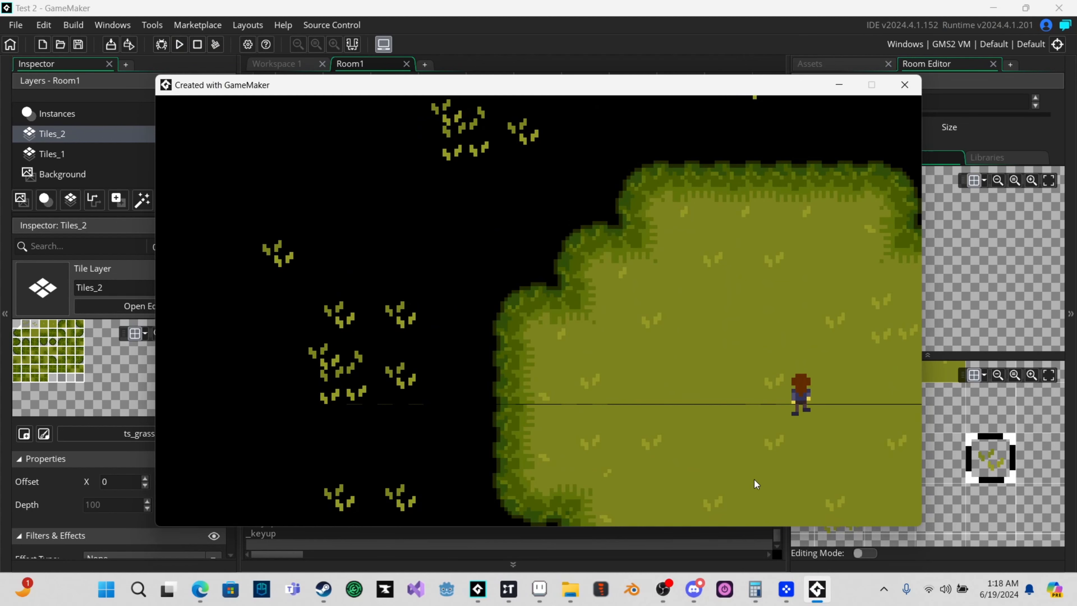
key(Left)
key(Down)
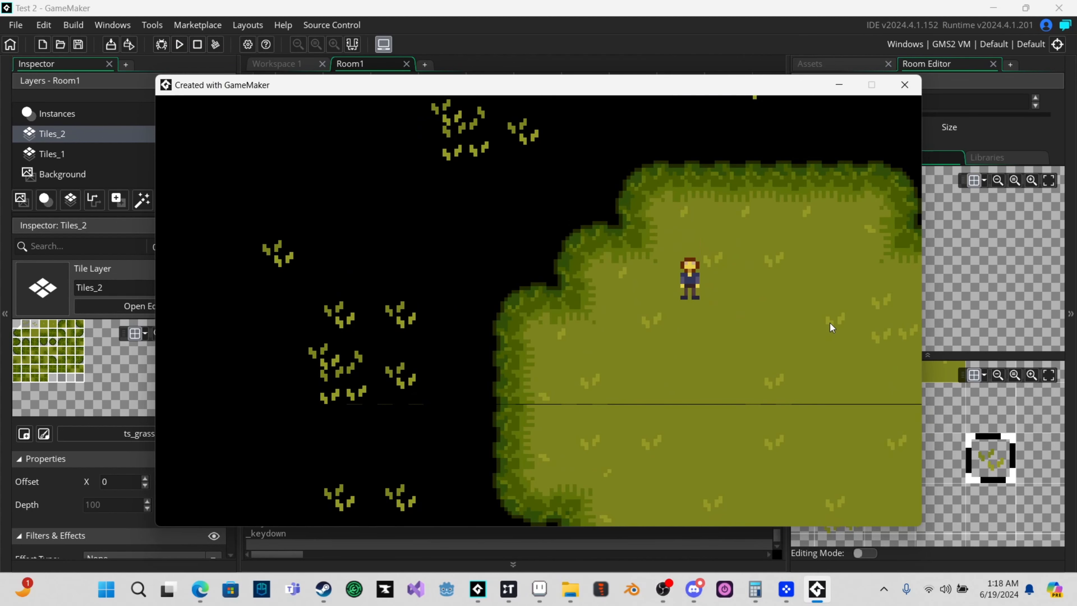
key(Right)
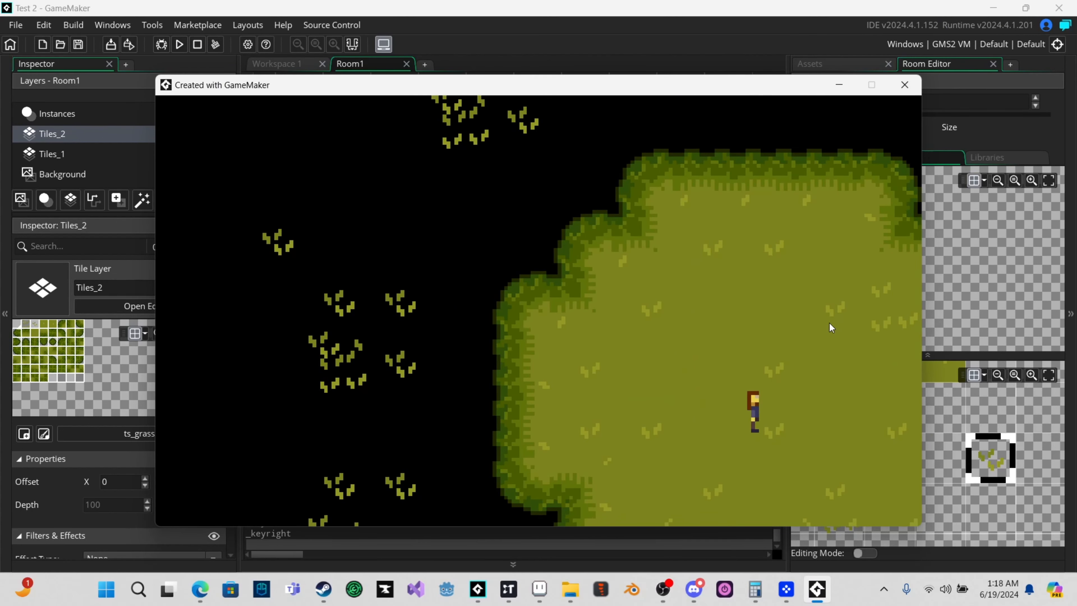
key(Down)
key(Up)
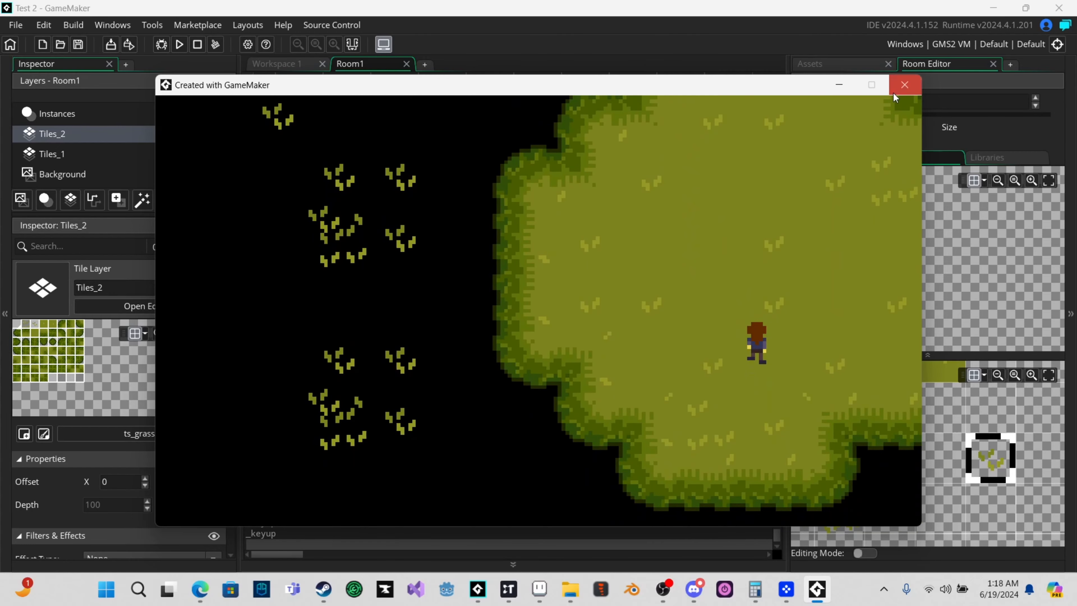
key(Left)
key(Up)
key(Down)
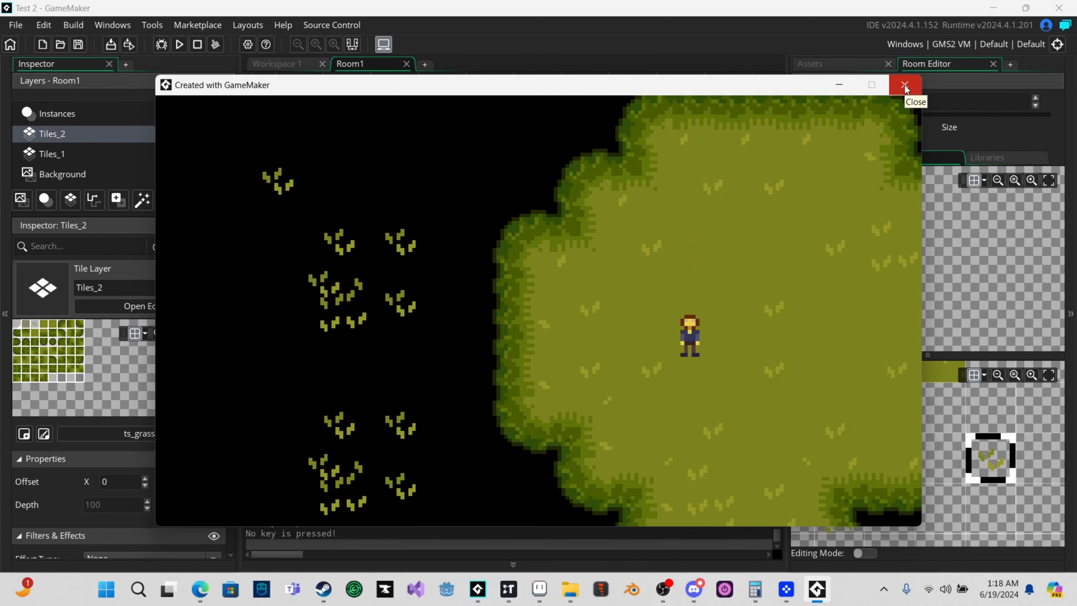
click(903, 85)
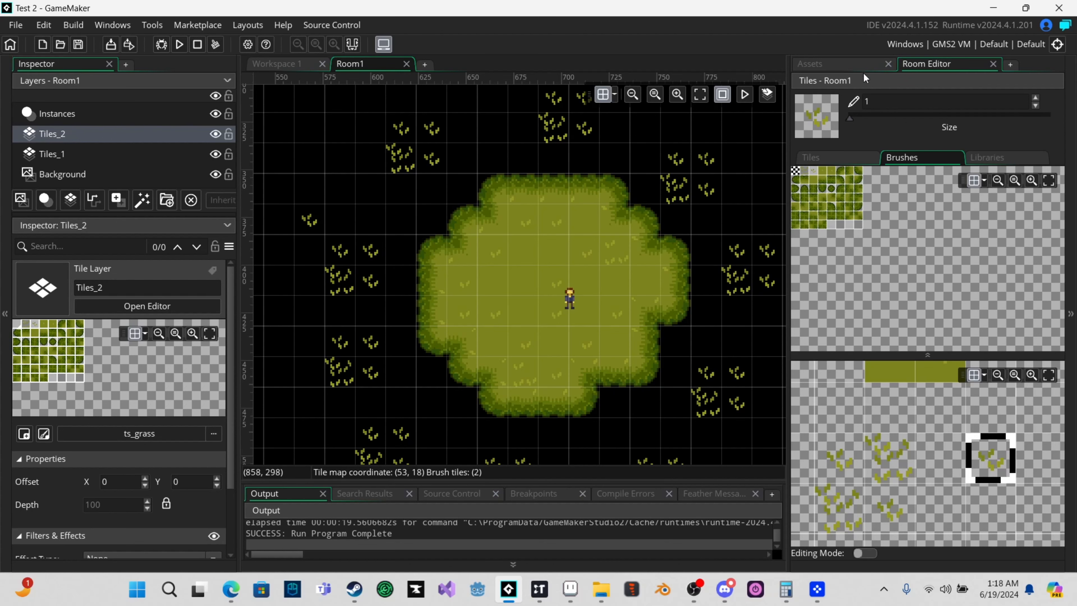
- Open the ts_grass tile set's properties and enlarge the workspace so the property values fit in view
click(857, 63)
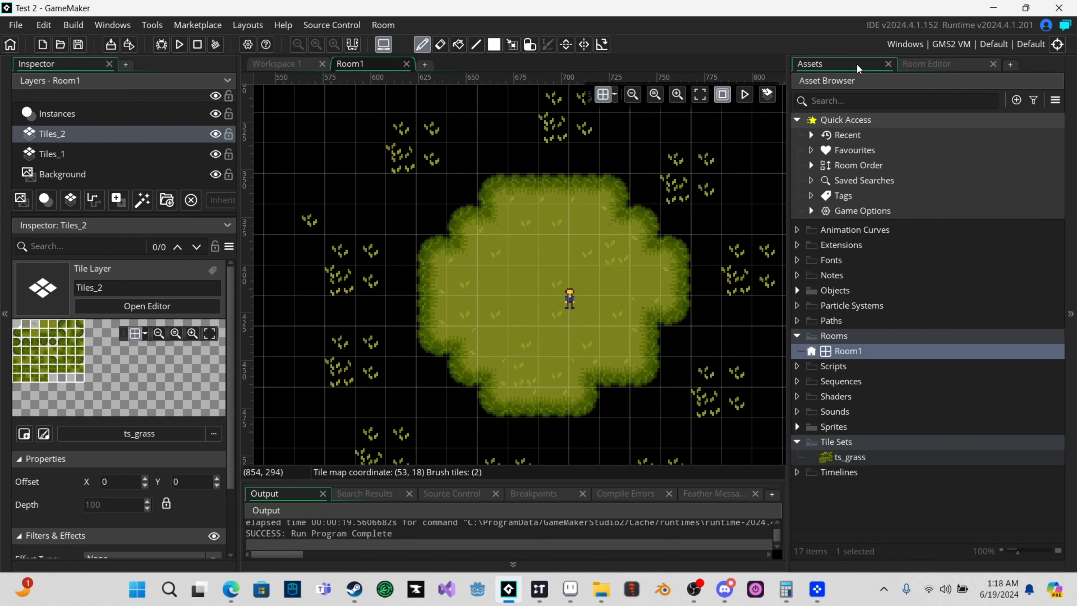
double_click(850, 456)
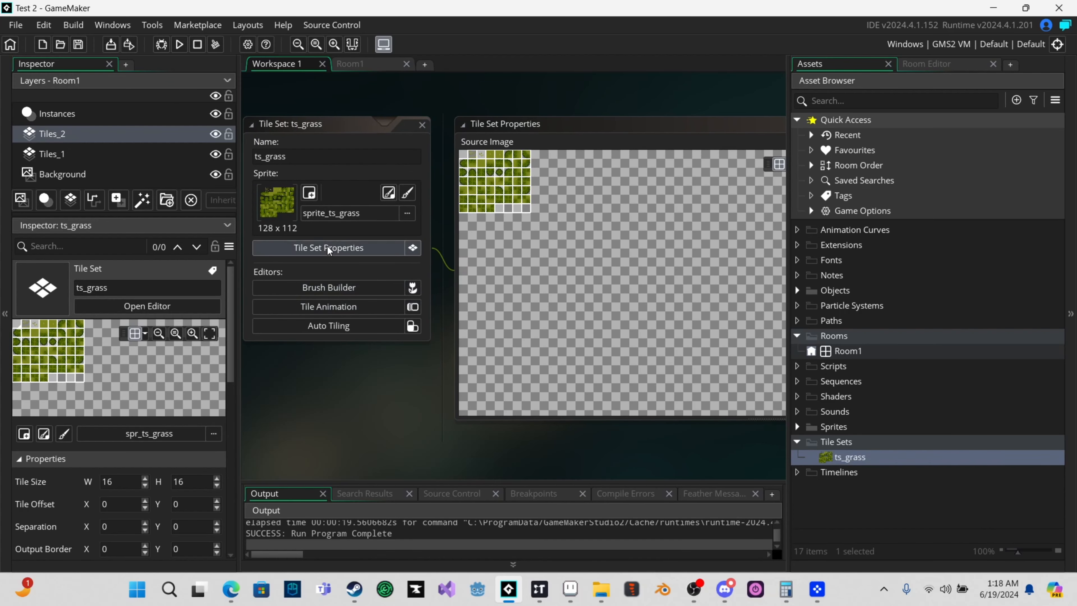
click(394, 248)
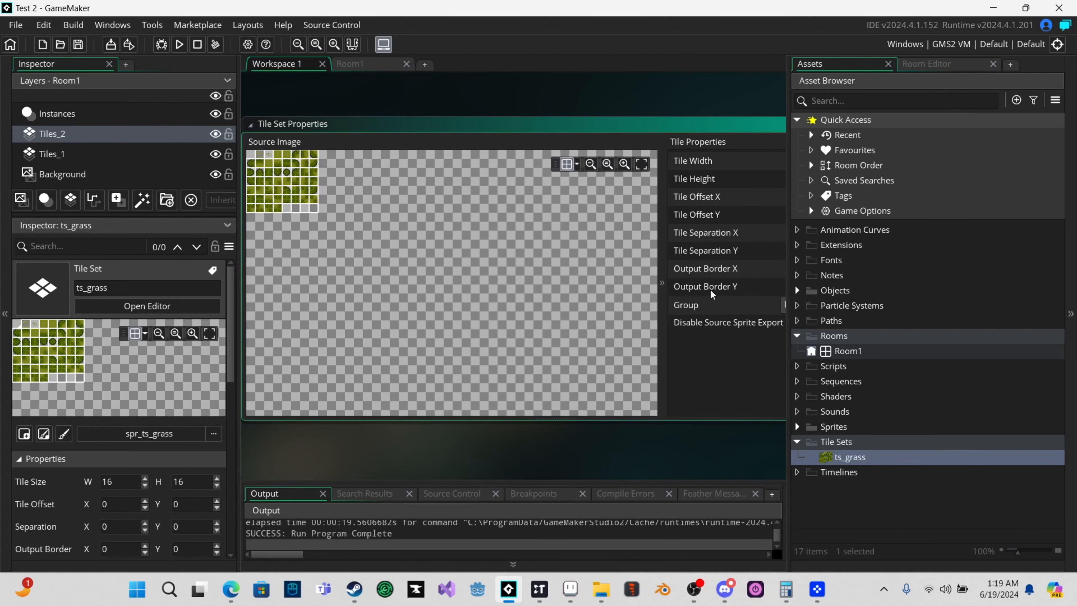
drag(661, 308, 467, 314)
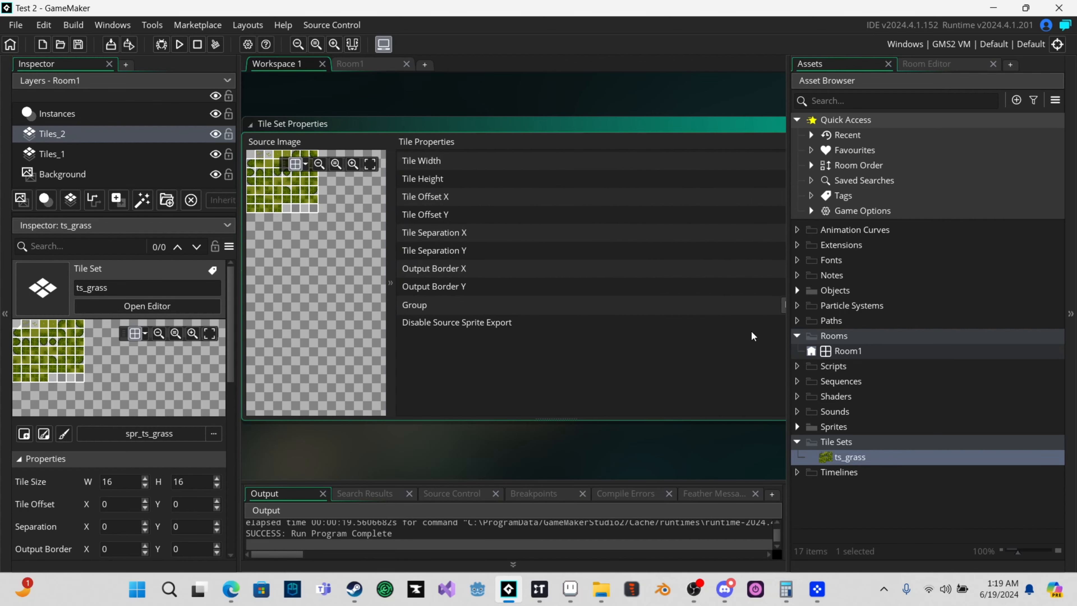
drag(789, 305, 966, 320)
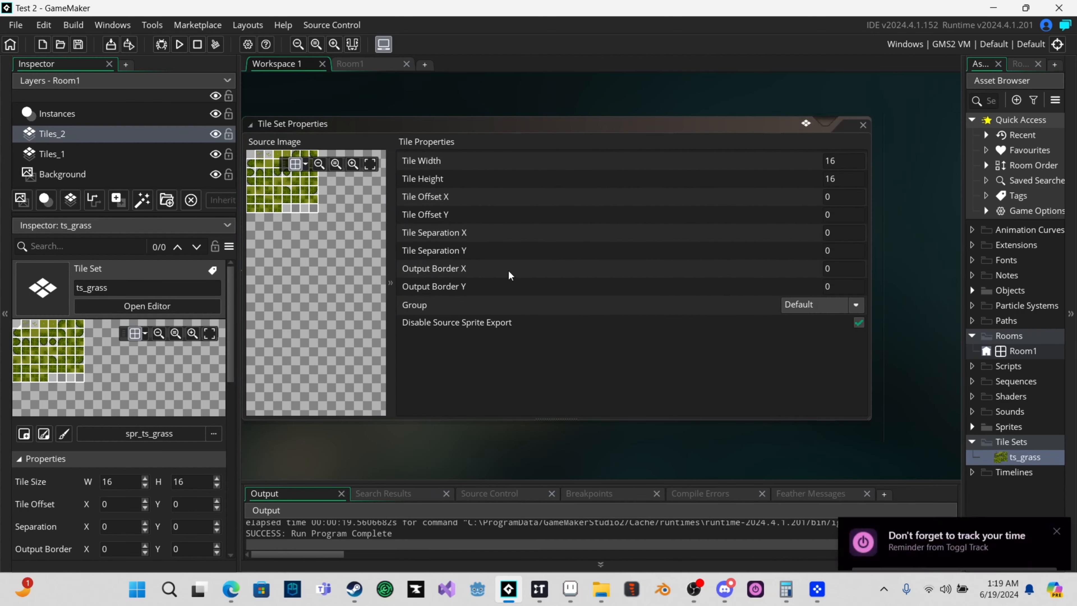
- Set ts_grass's Output Border X and Output Border Y to 2 and close the properties
click(425, 276)
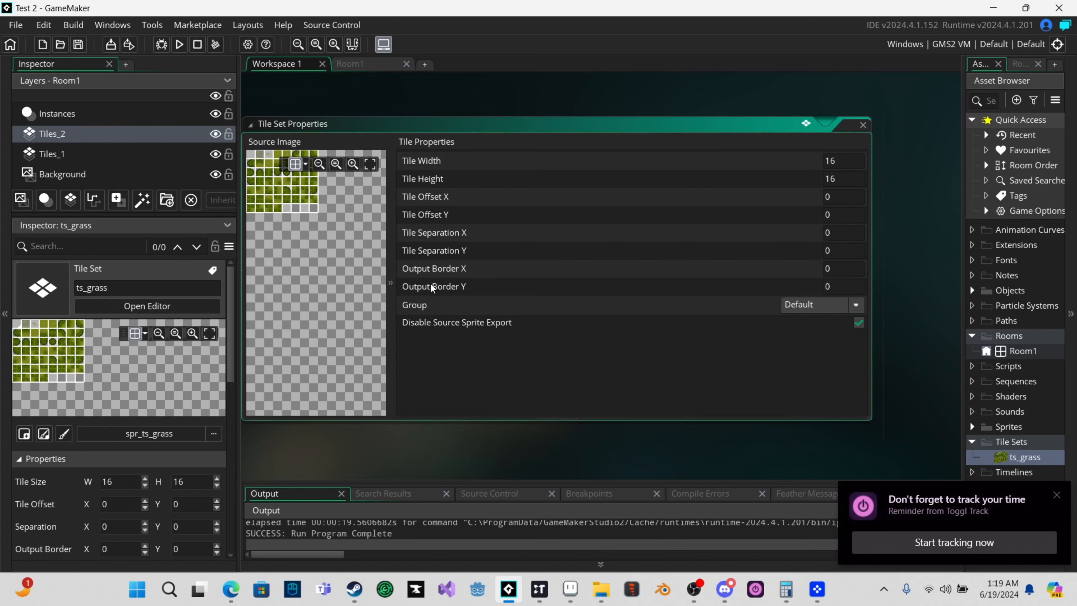
click(842, 271)
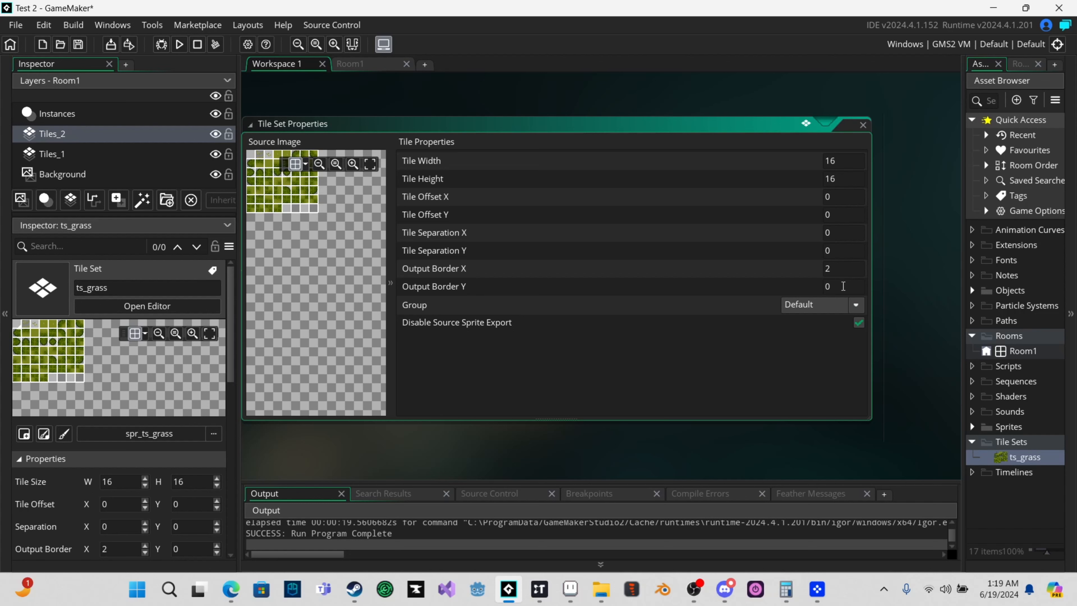
click(759, 366)
click(862, 125)
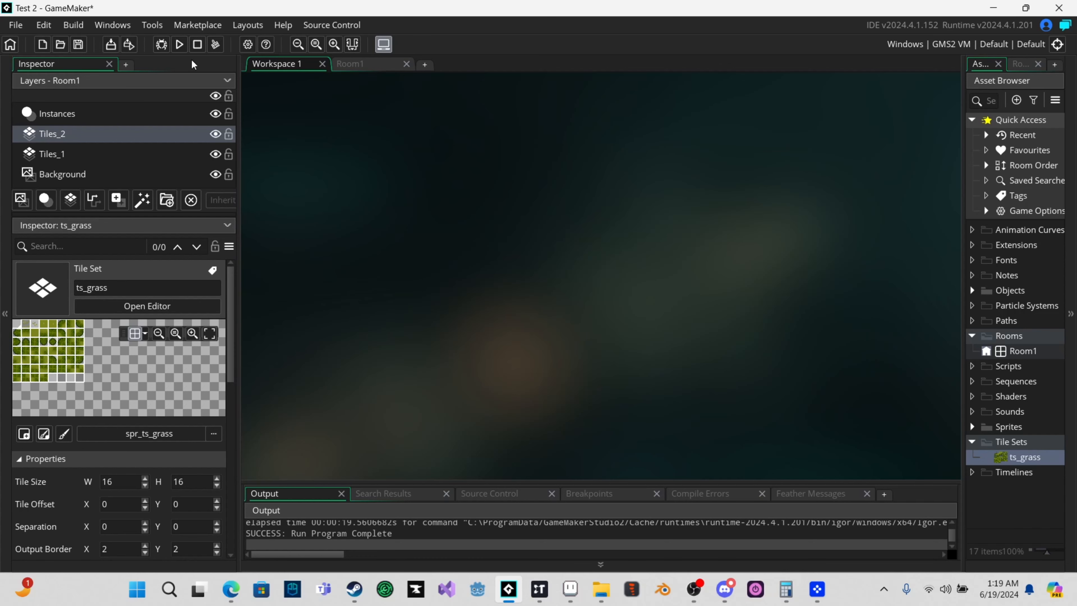
- Run the game, walk the character across the grass patch and past its edges to recheck the tiles for seams, and close the game
click(180, 44)
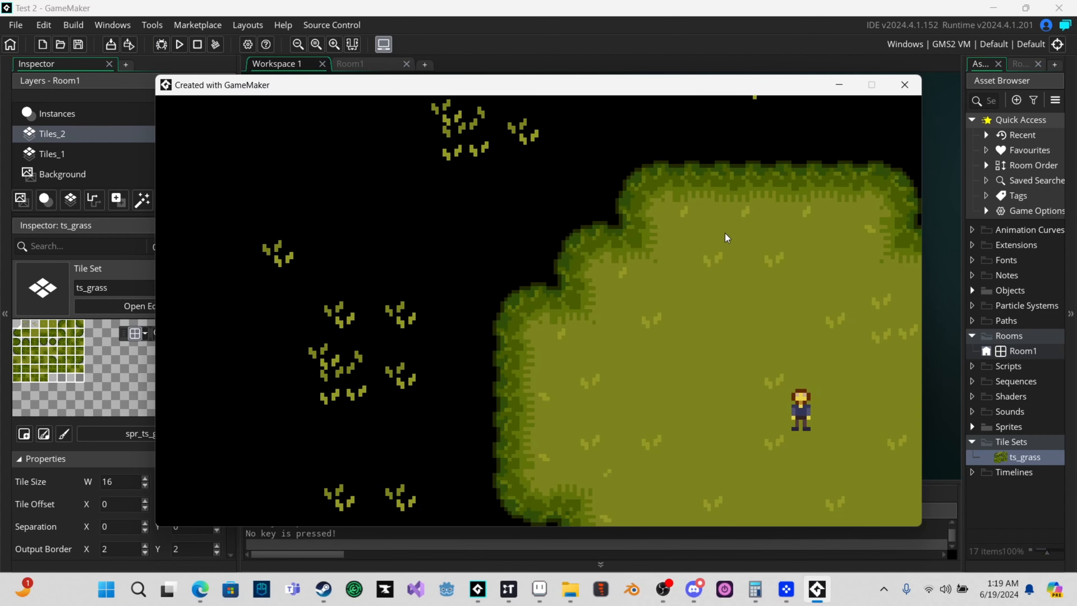
key(Down)
key(Left)
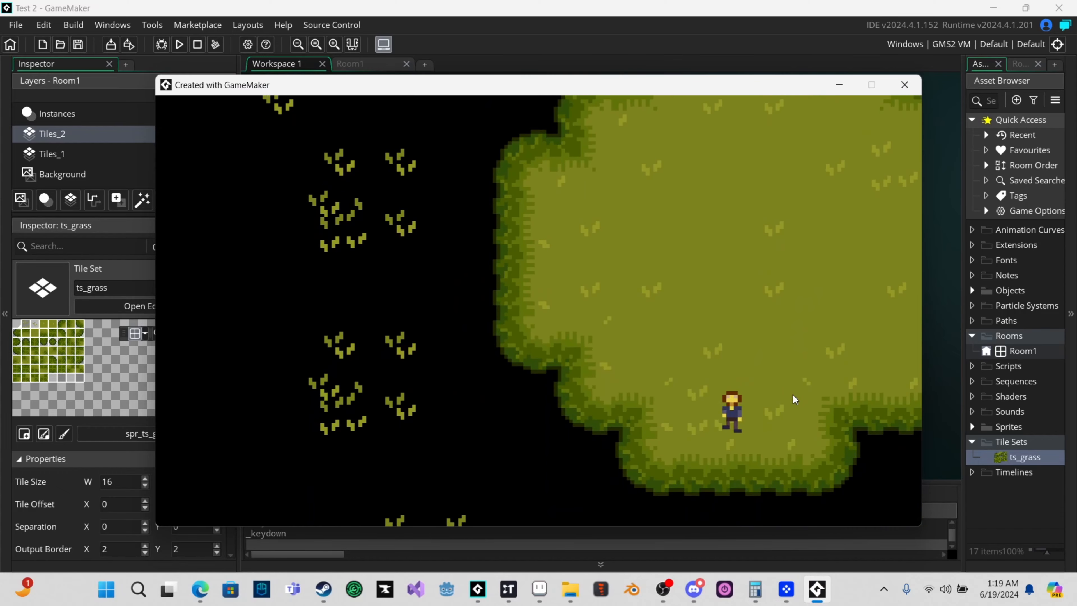
key(Up)
key(Up)
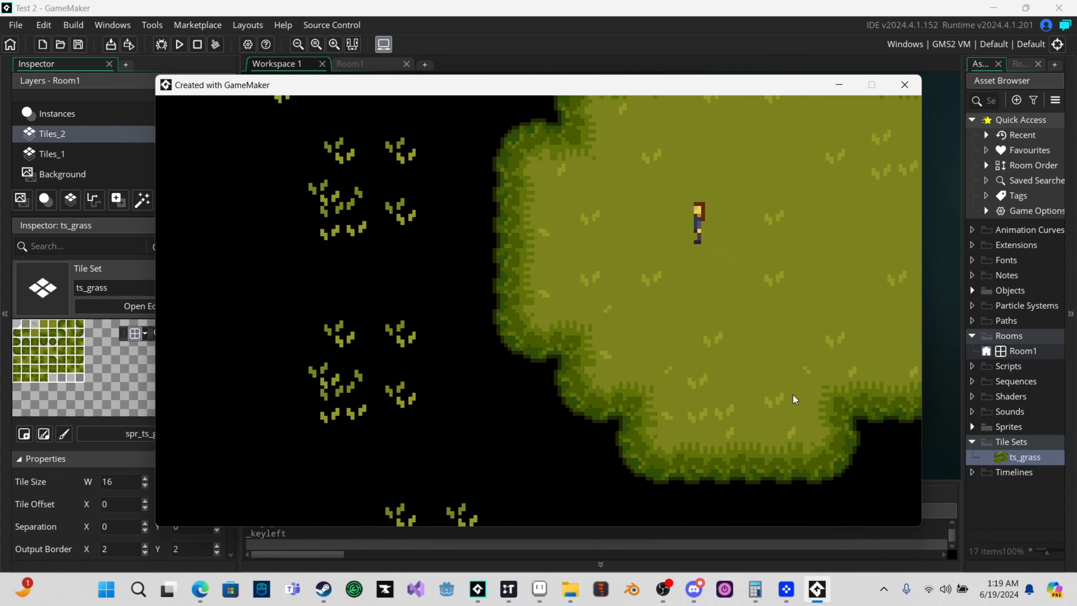
key(Up)
key(Left)
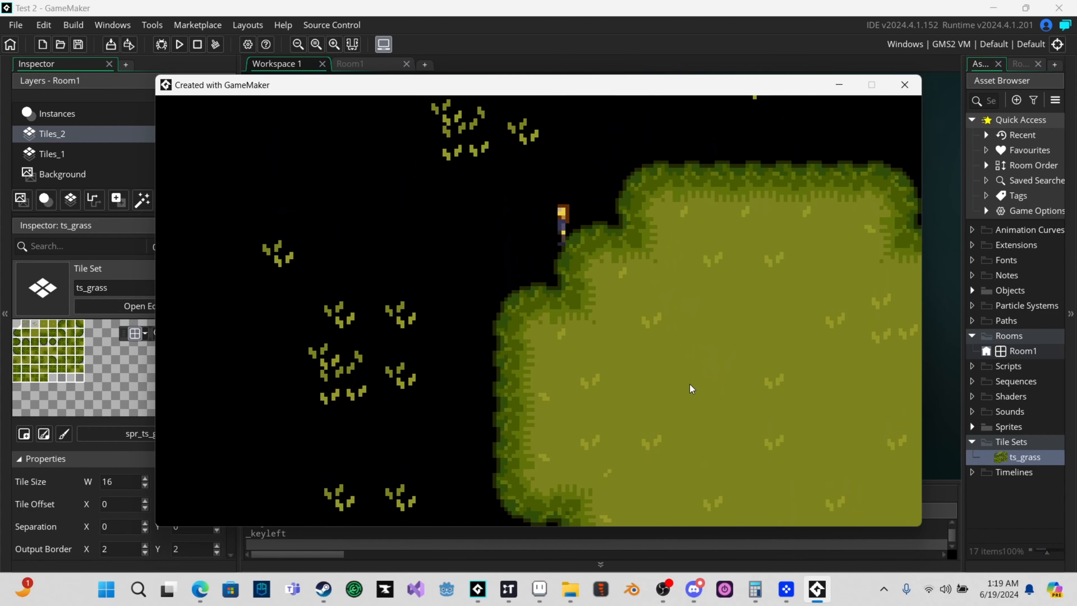
key(Up)
key(Up)
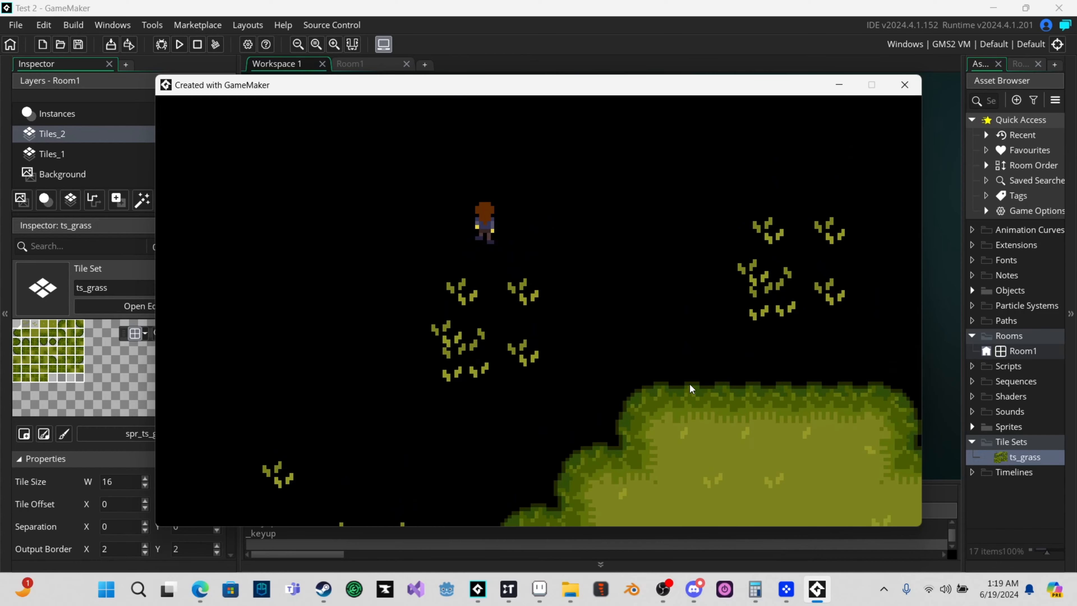
key(Right)
key(Down)
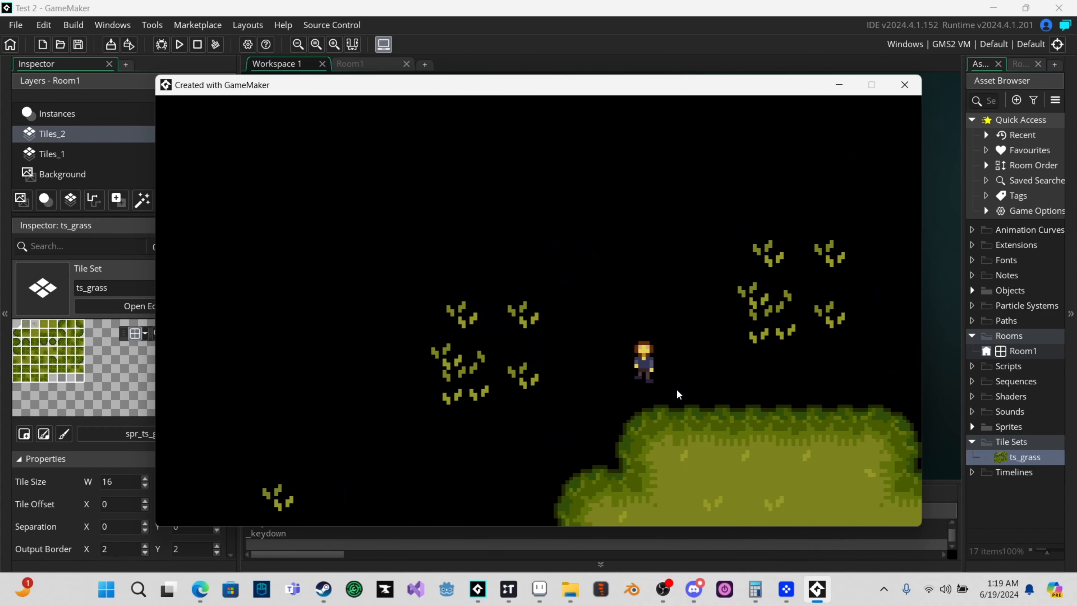
key(Right)
key(Down)
key(Right)
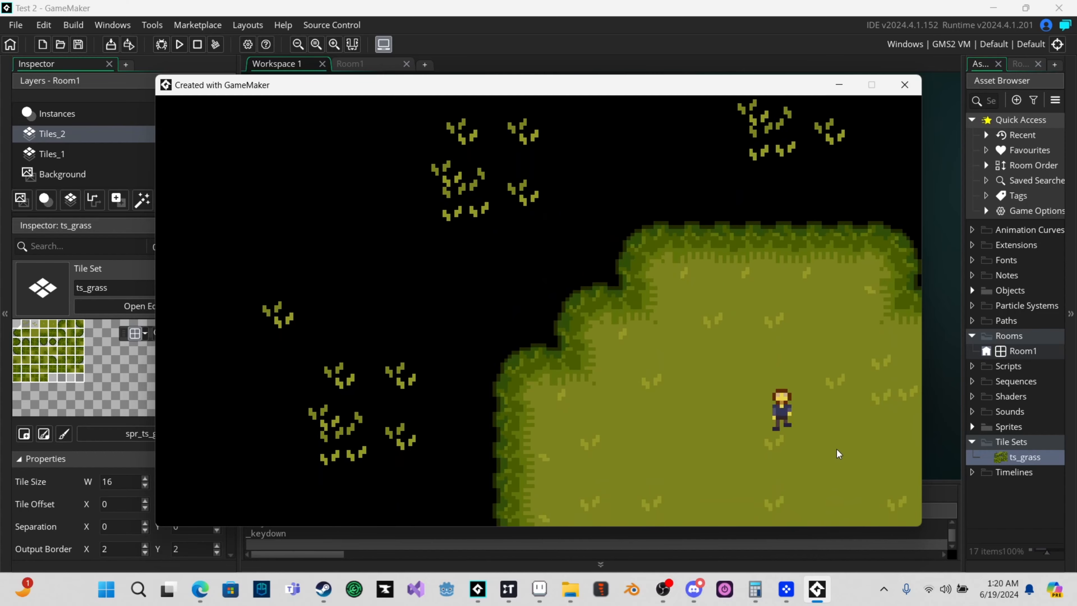
key(Down)
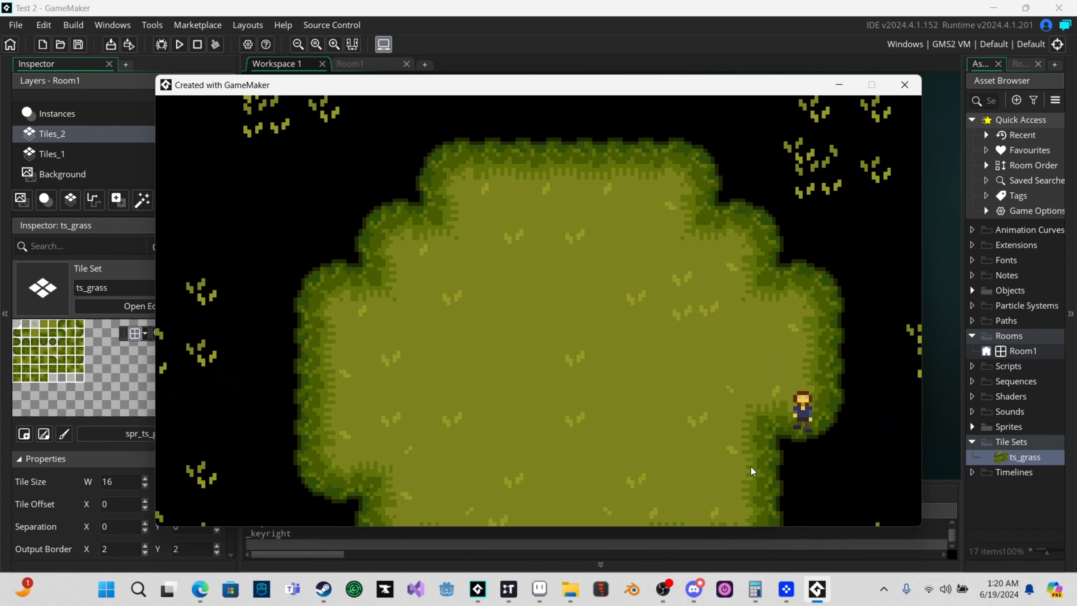
key(Down)
key(Right)
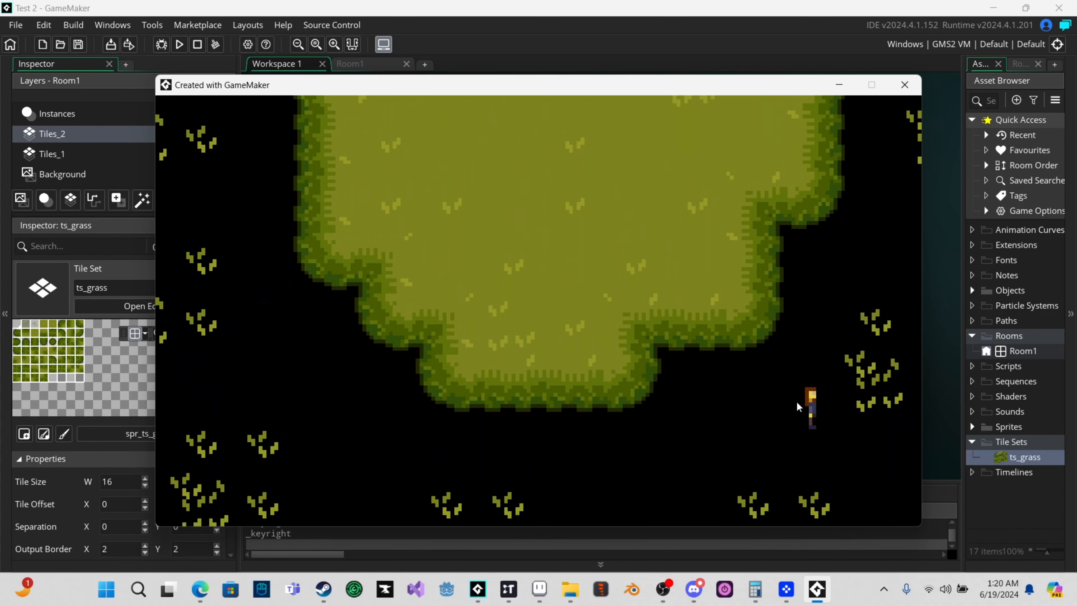
key(Up)
key(Left)
key(Up)
key(Down)
key(Left)
key(Up)
key(Left)
key(Left)
key(Up)
key(Up)
key(Down)
key(Down)
key(Up)
click(904, 84)
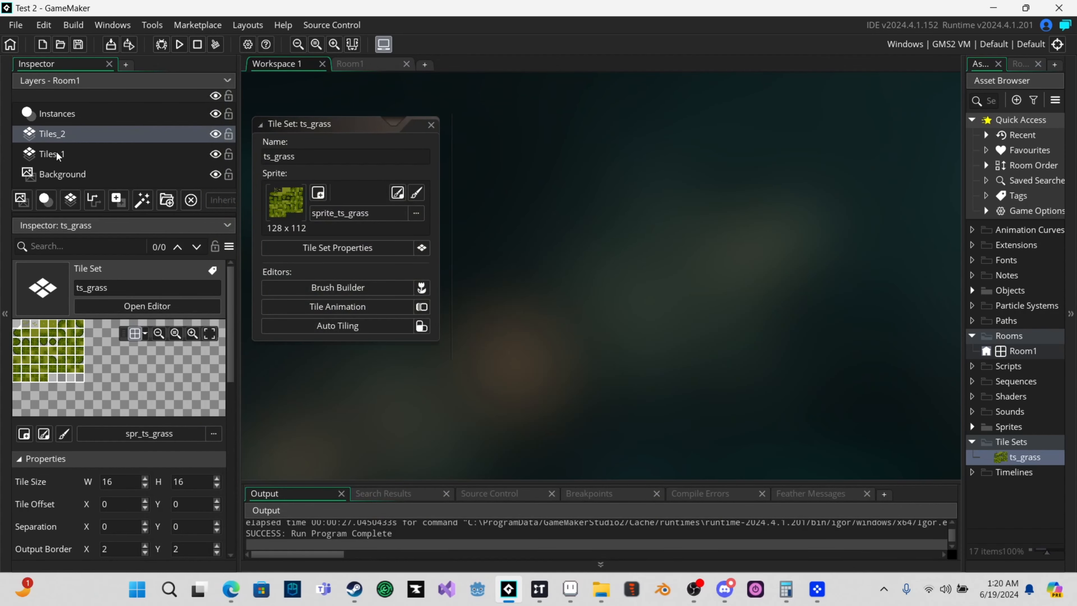
- Place the Instances layer beneath Tiles_2 and test the layer order by walking the character in the running game, closing the game at the end
drag(54, 119, 53, 150)
right_click(146, 135)
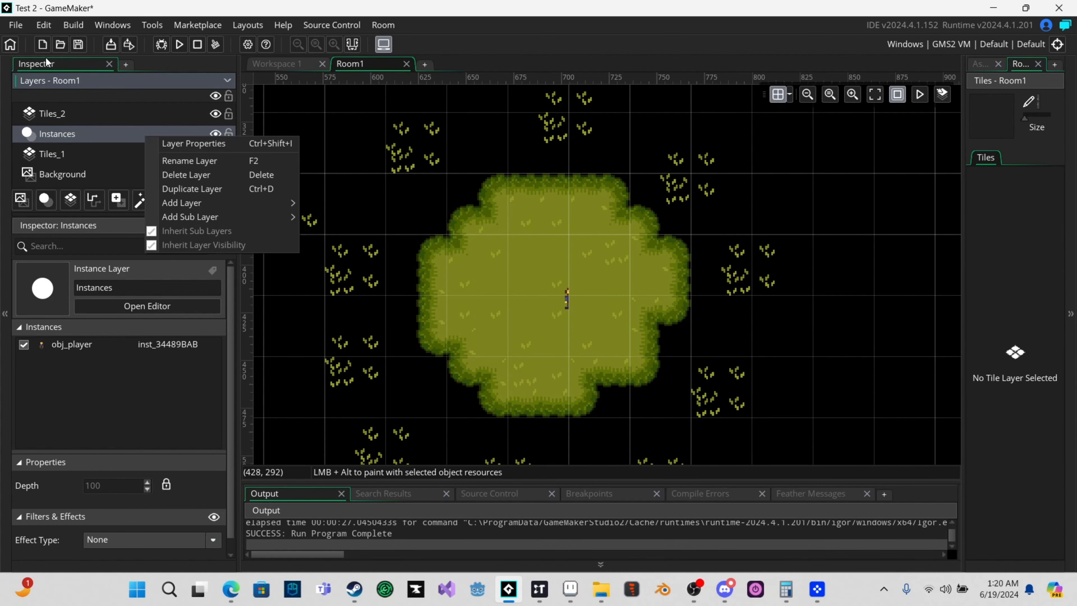
click(180, 45)
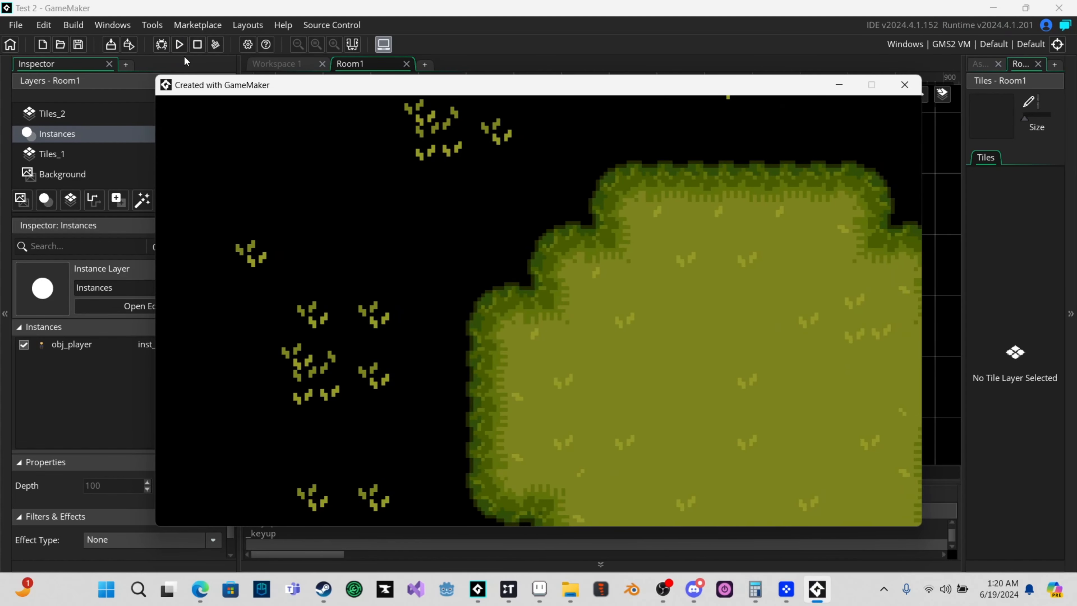
key(Down)
key(Left)
key(Up)
key(Right)
key(Down)
key(Left)
key(Up)
key(Right)
key(Down)
key(Left)
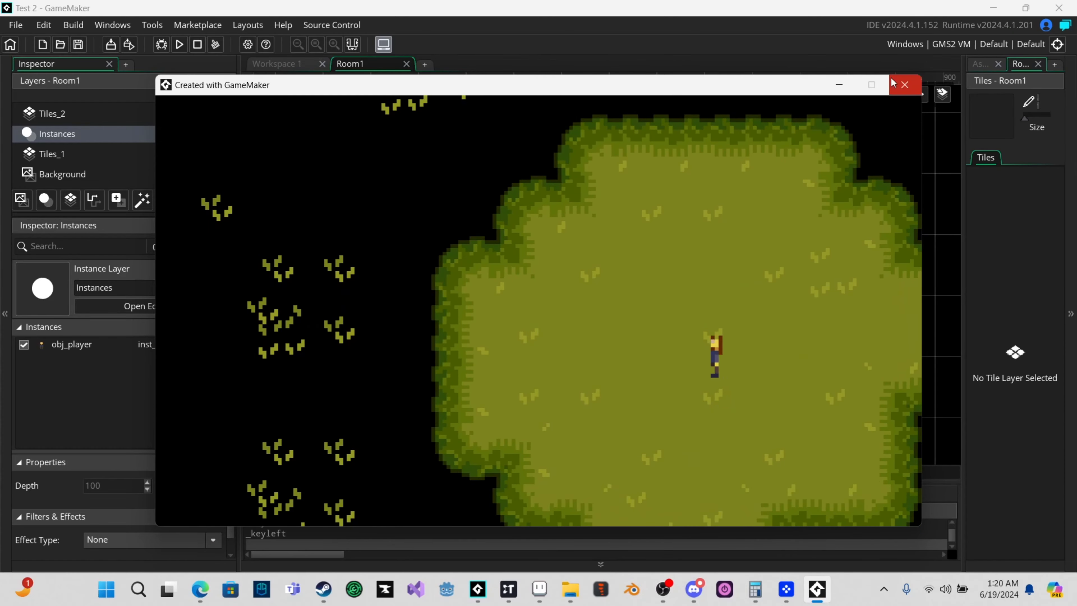
click(906, 78)
- Widen the Room Editor and asset browser area and select the Tiles_2 layer to show its tile brushes
scroll(602, 322, up, 2)
scroll(884, 352, down, 2)
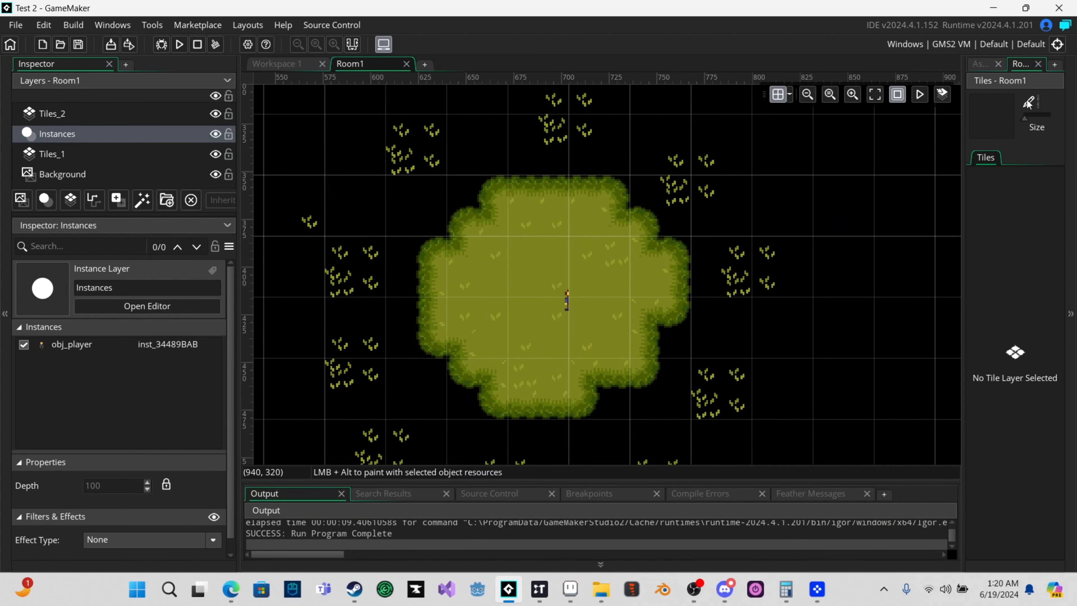
drag(964, 142, 836, 148)
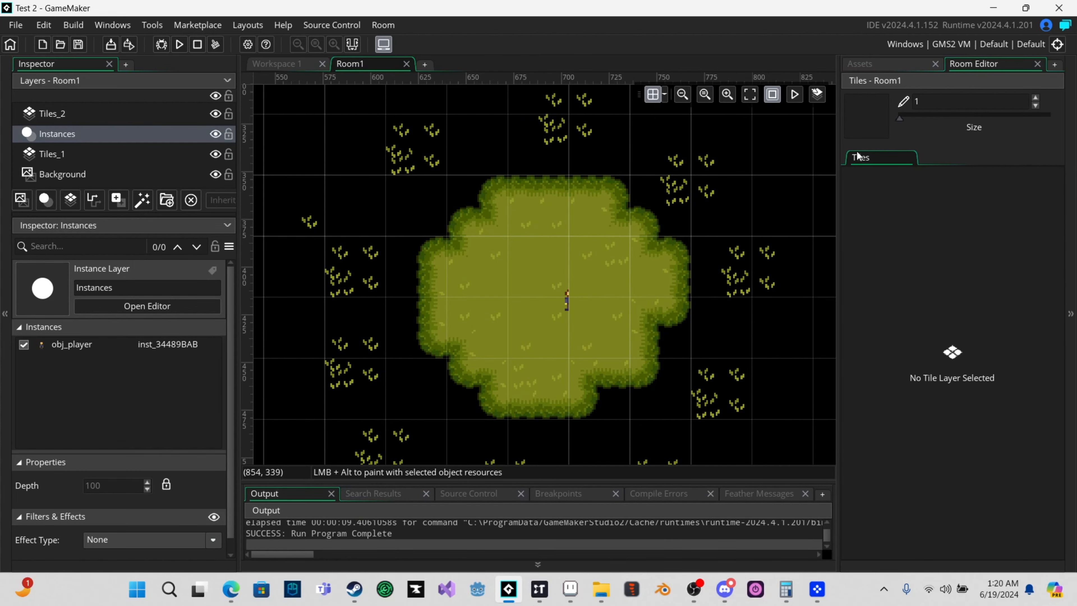
click(887, 66)
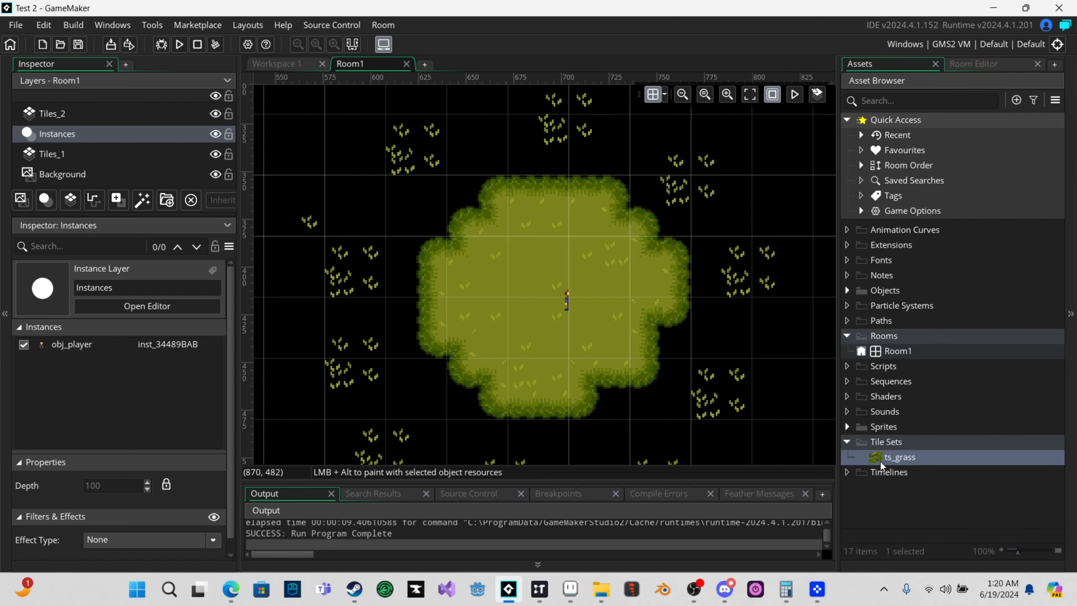
click(981, 68)
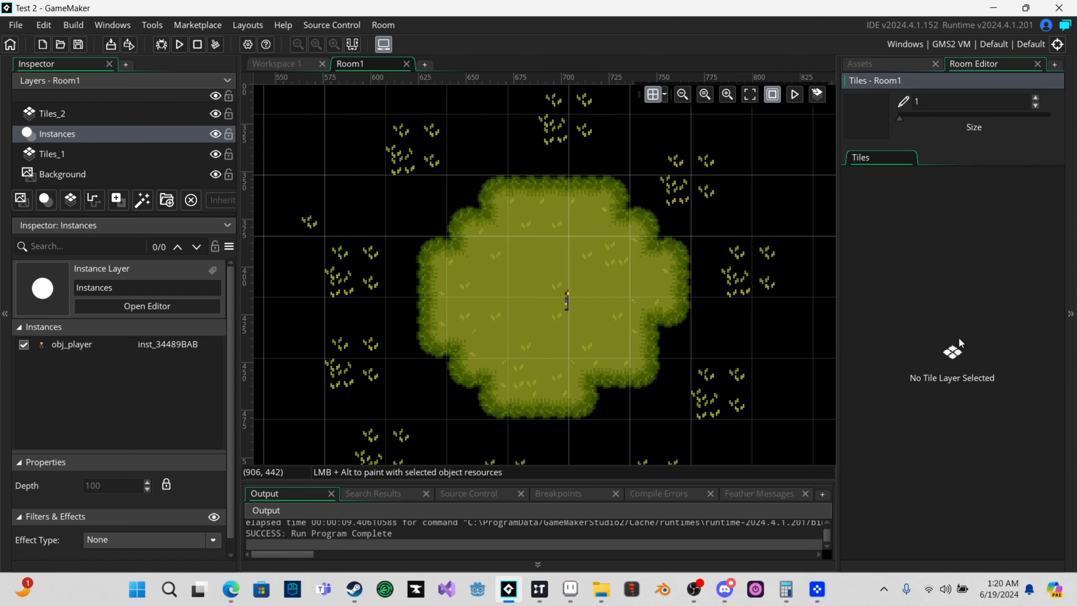
click(64, 114)
scroll(947, 403, up, 2)
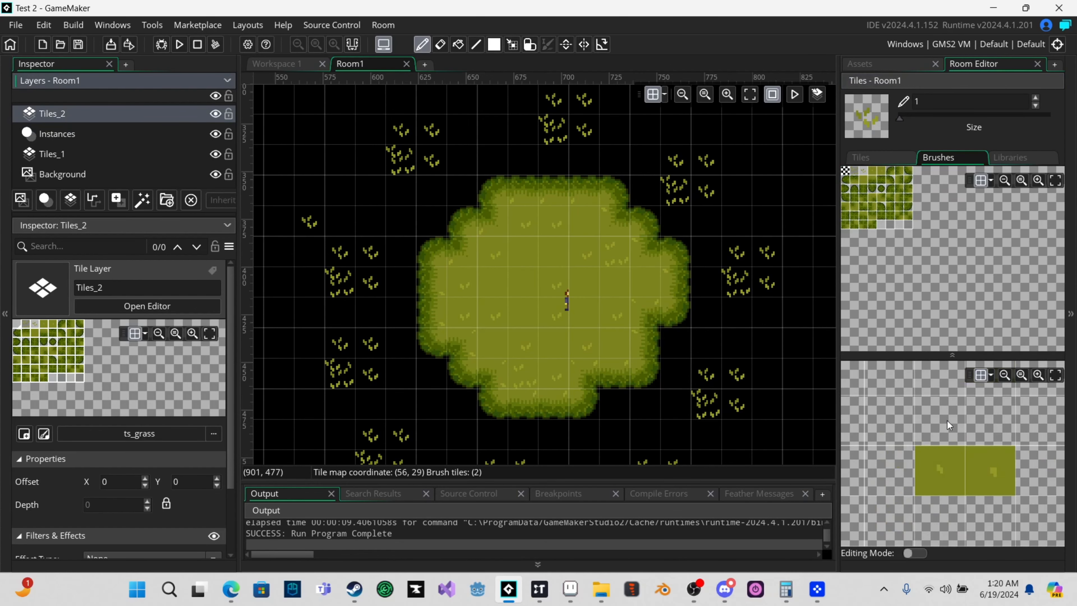
scroll(692, 365, down, 1)
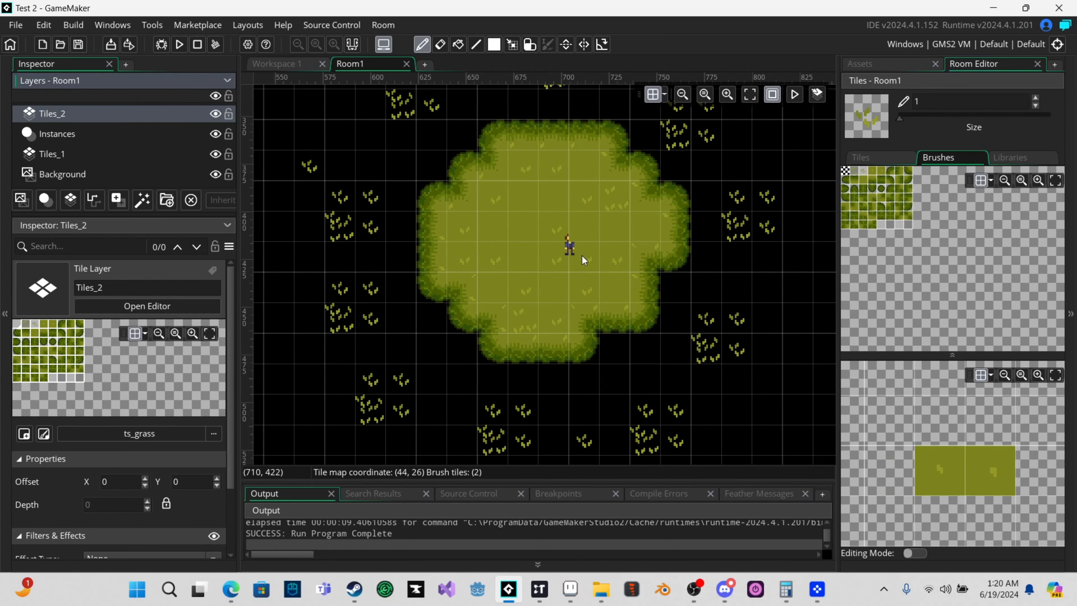
right_click(582, 230)
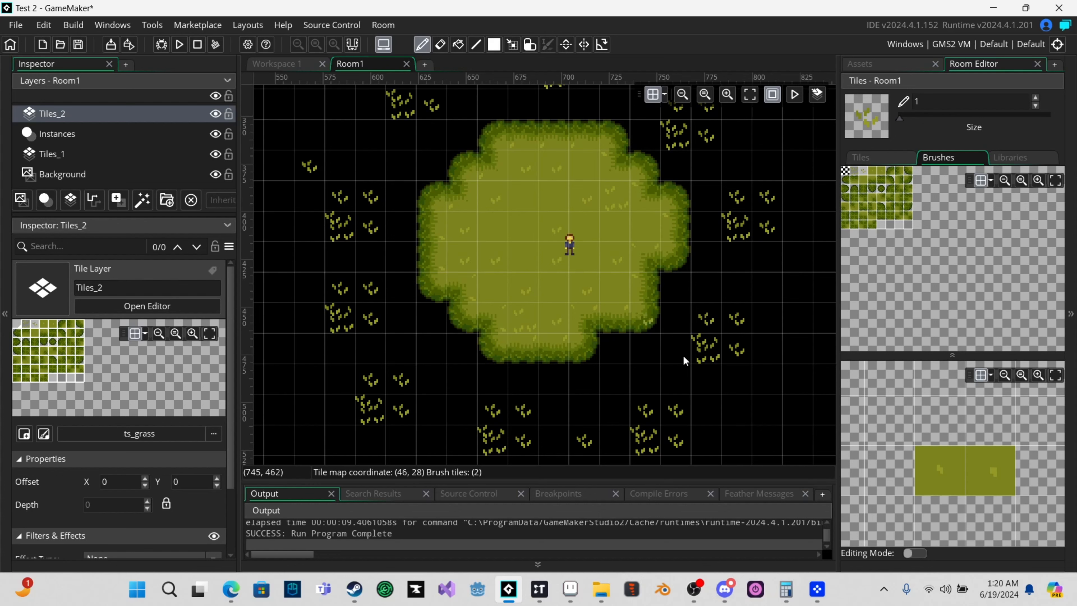
right_click(712, 429)
- Run the game and walk the character around the grass patch to check how it is drawn against the Tiles_2 tufts
click(179, 47)
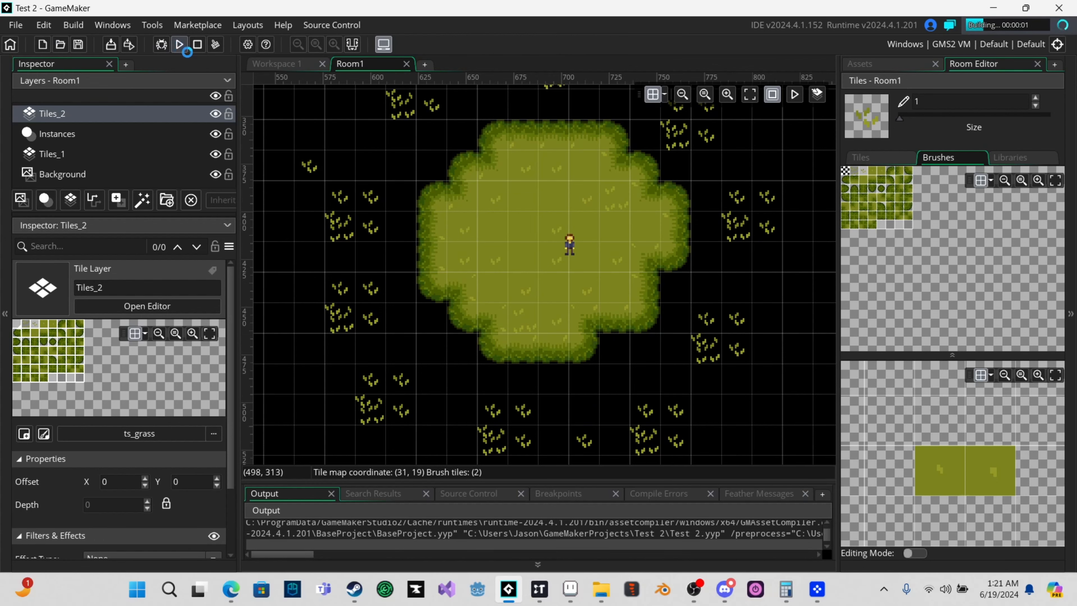
key(d)
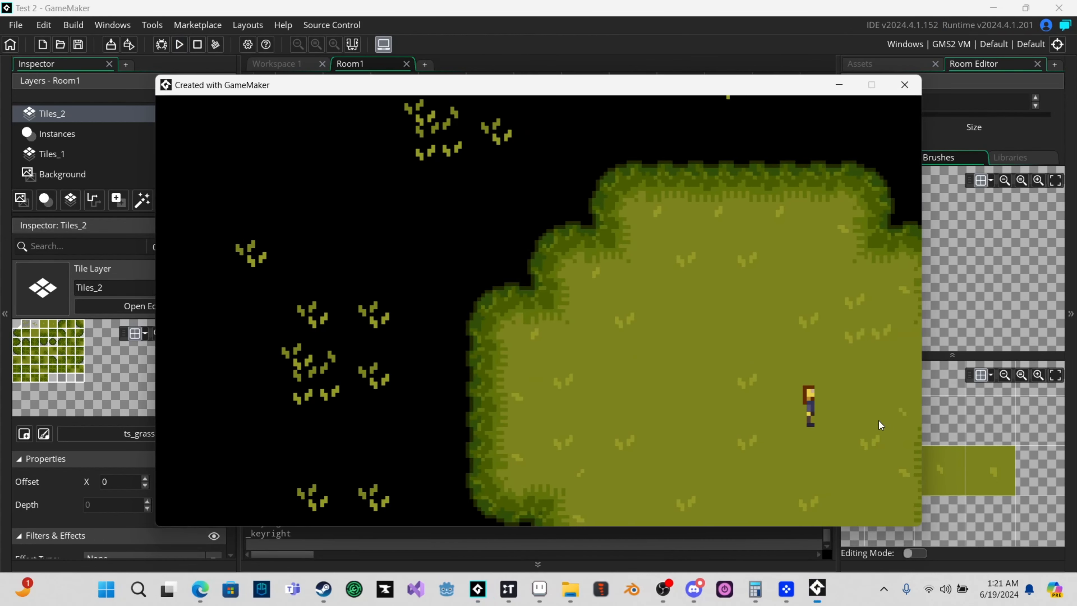
key(s)
key(w)
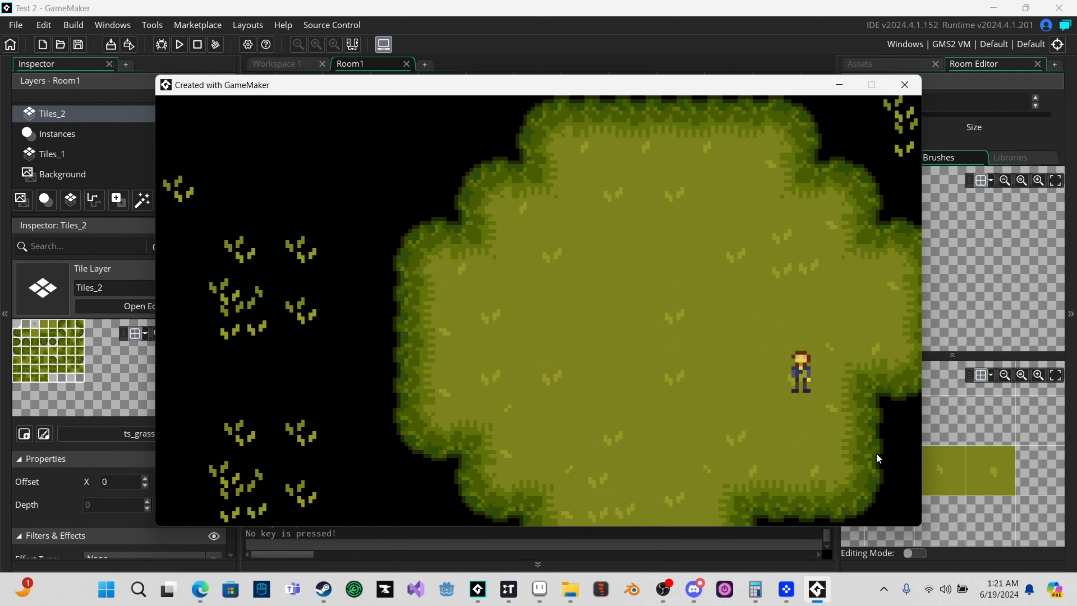
key(a)
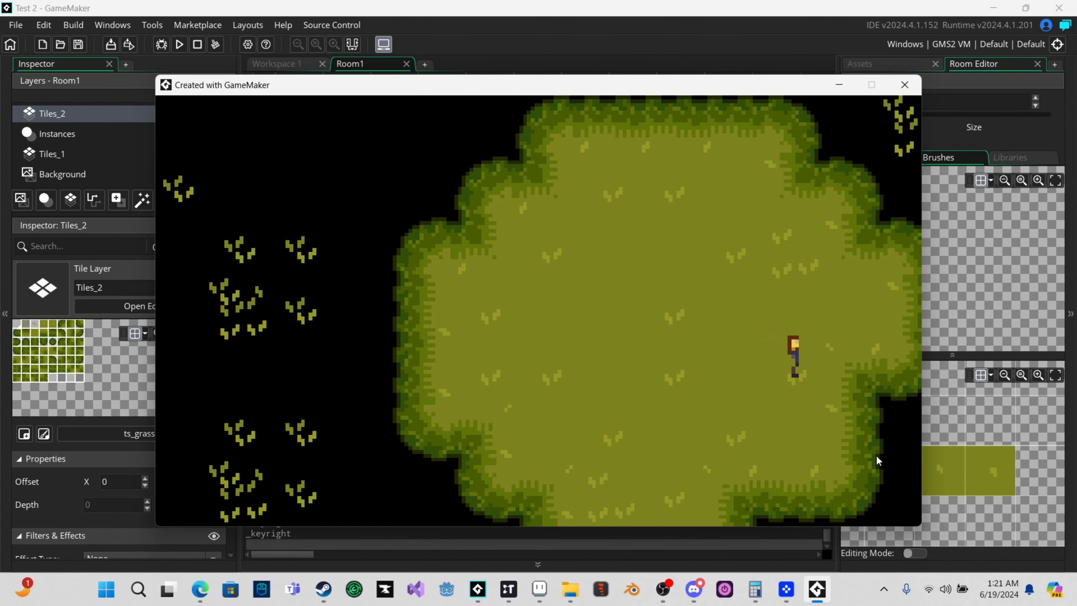
key(w)
key(s)
key(d)
key(w)
key(w)
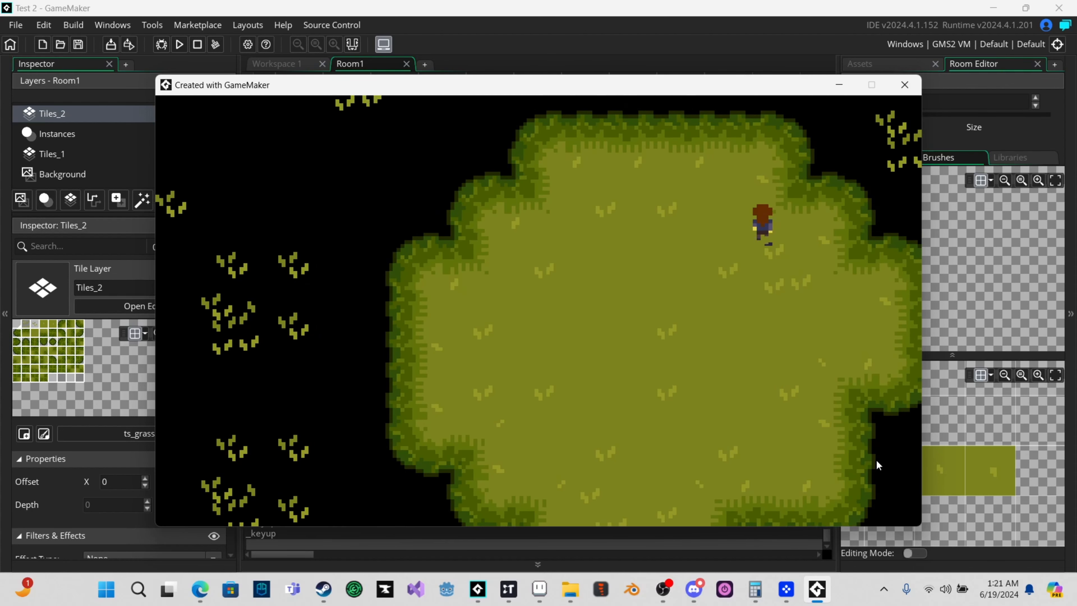
key(a)
key(s)
key(a)
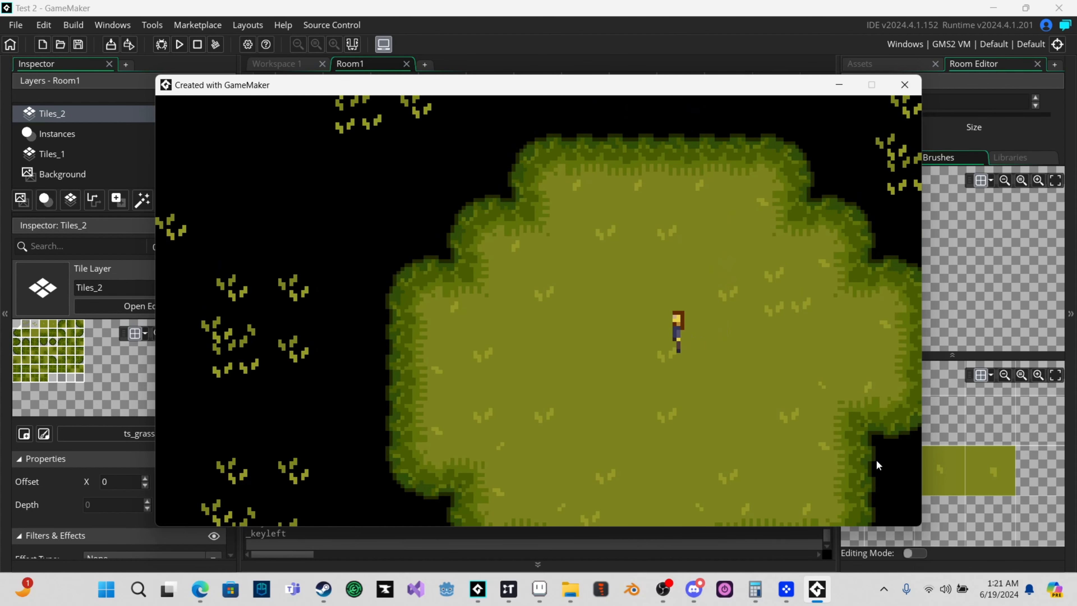
key(d)
key(s)
key(d)
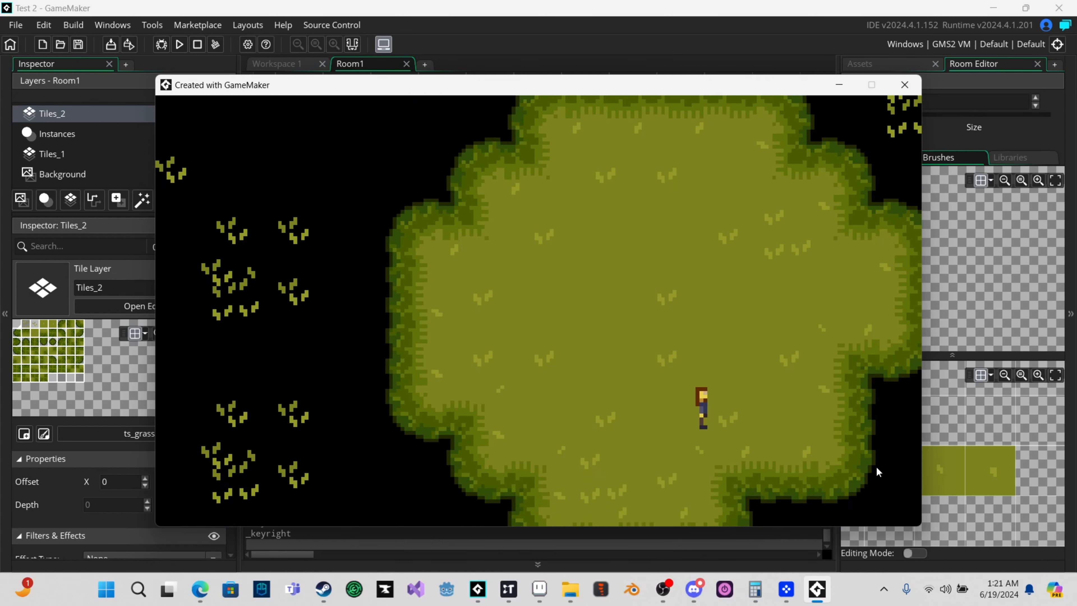
key(a)
key(w)
key(d)
key(s)
key(a)
key(w)
key(d)
key(s)
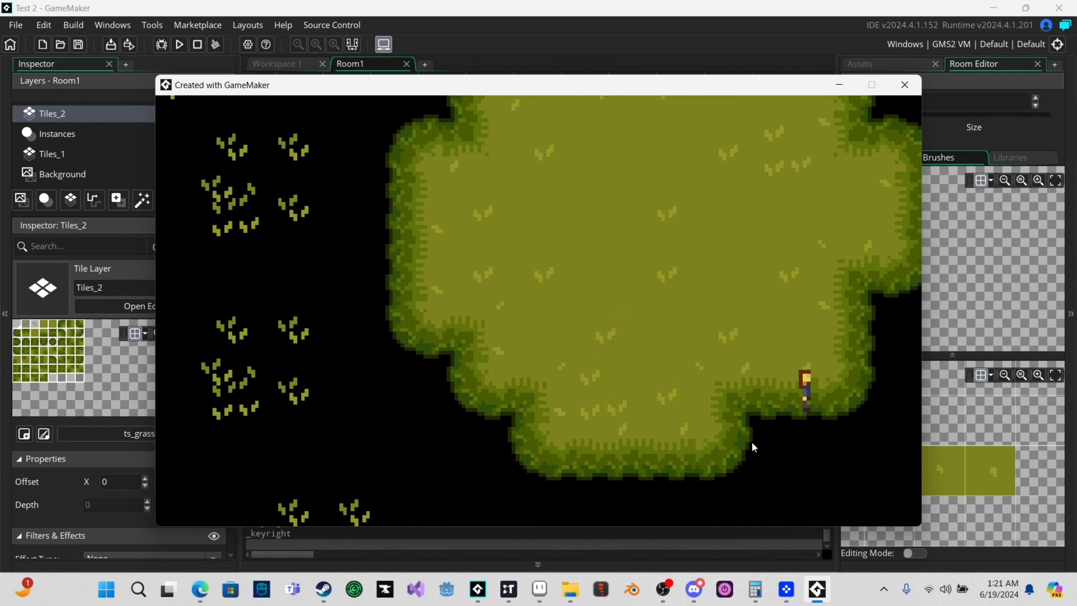
- Walk the character over the tuft clusters outside the grass patch to check the layer overlap, and close the game window
key(w)
key(a)
key(s)
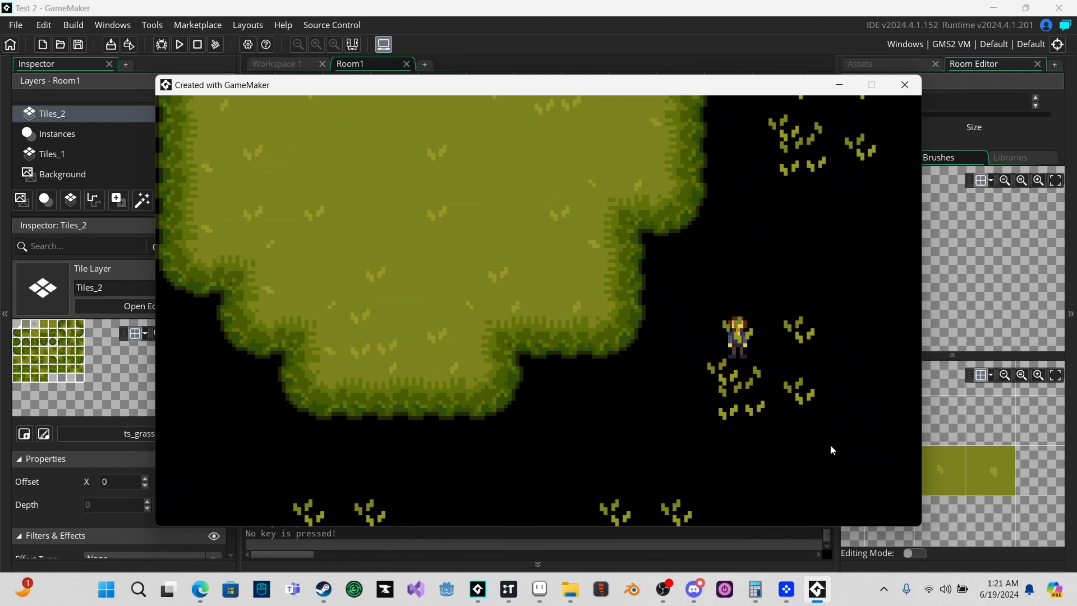
key(w)
key(a)
key(s)
key(d)
key(a)
key(s)
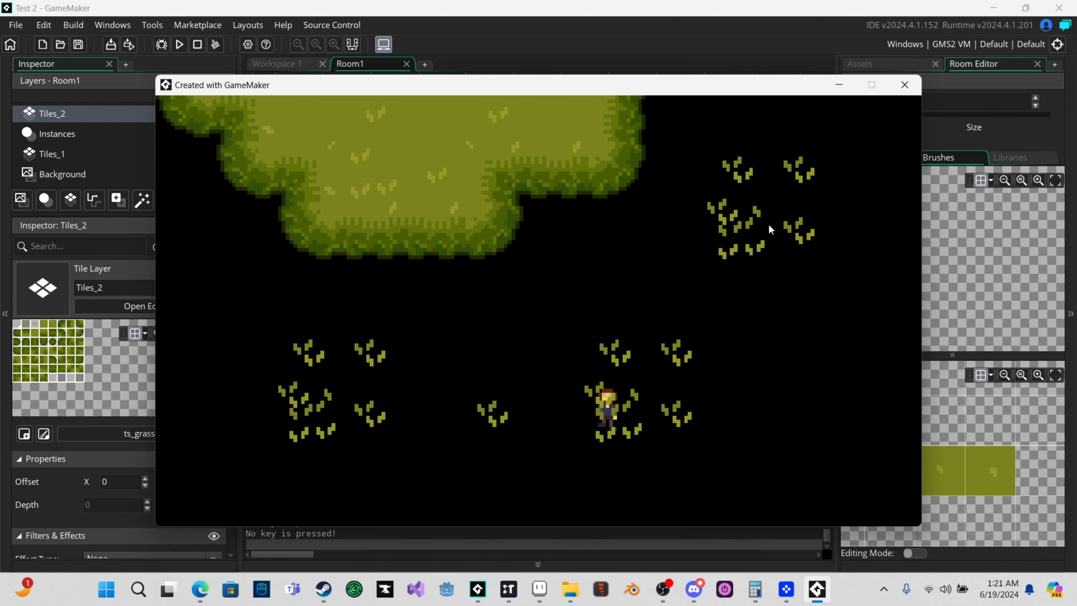
click(898, 81)
- Move the Instances layer back above Tiles_2 in Room1's layer order
click(68, 135)
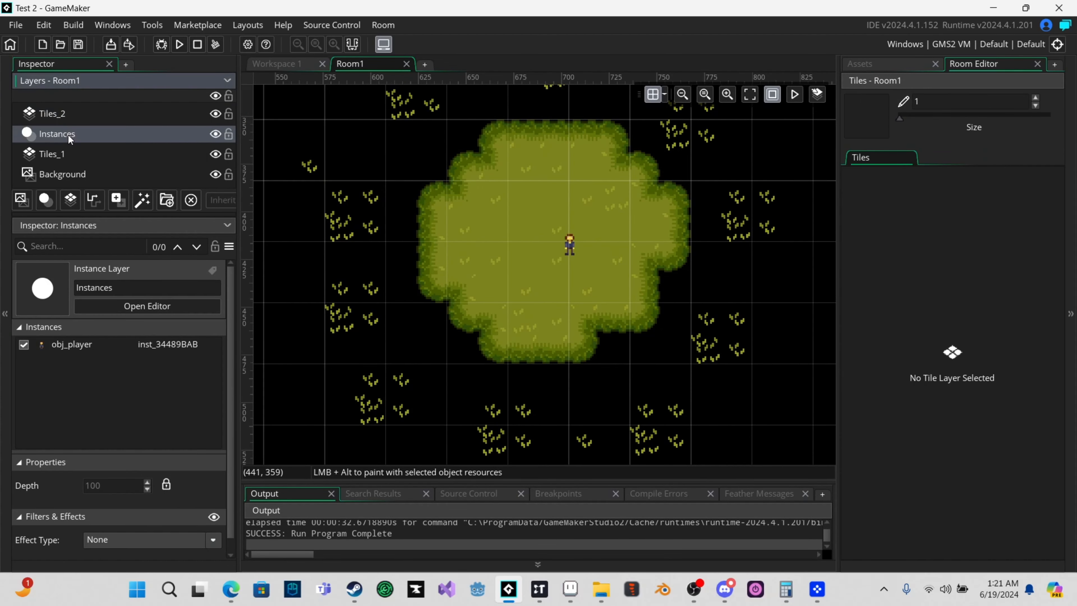
drag(68, 135, 79, 110)
right_click(80, 111)
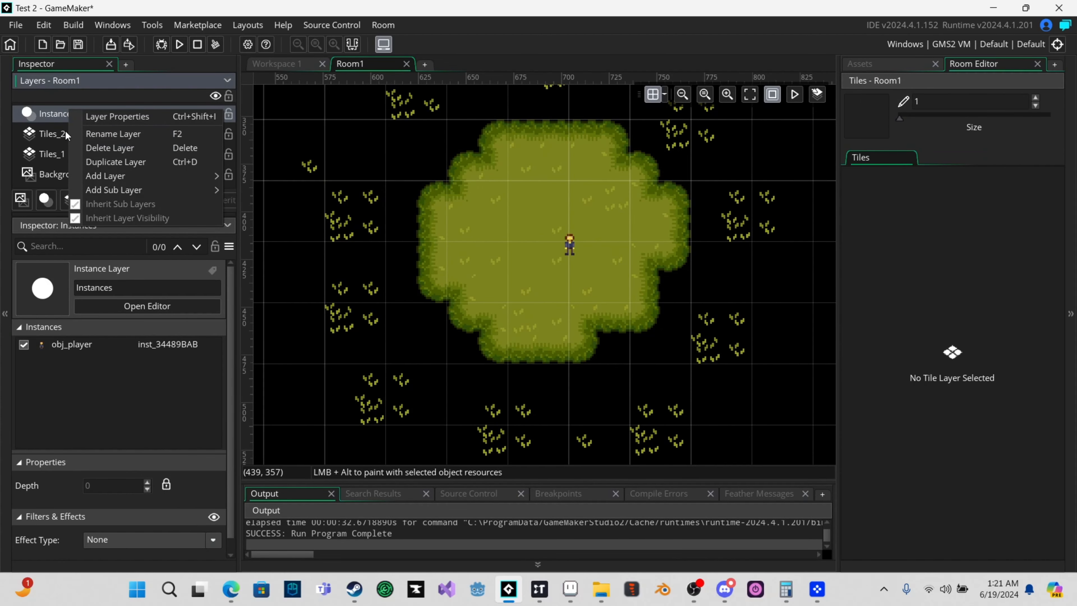
click(52, 114)
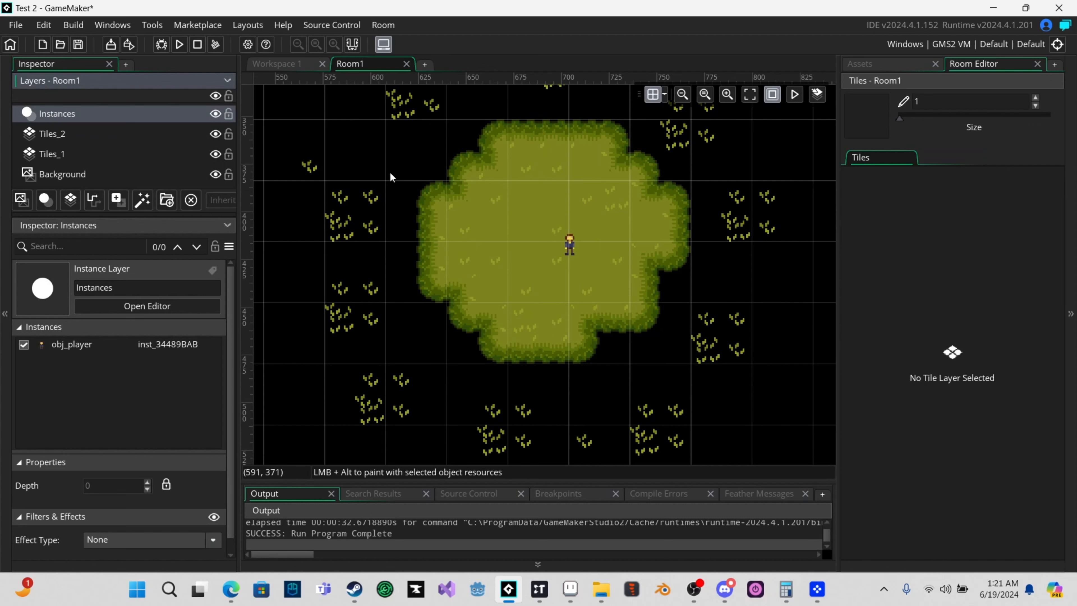